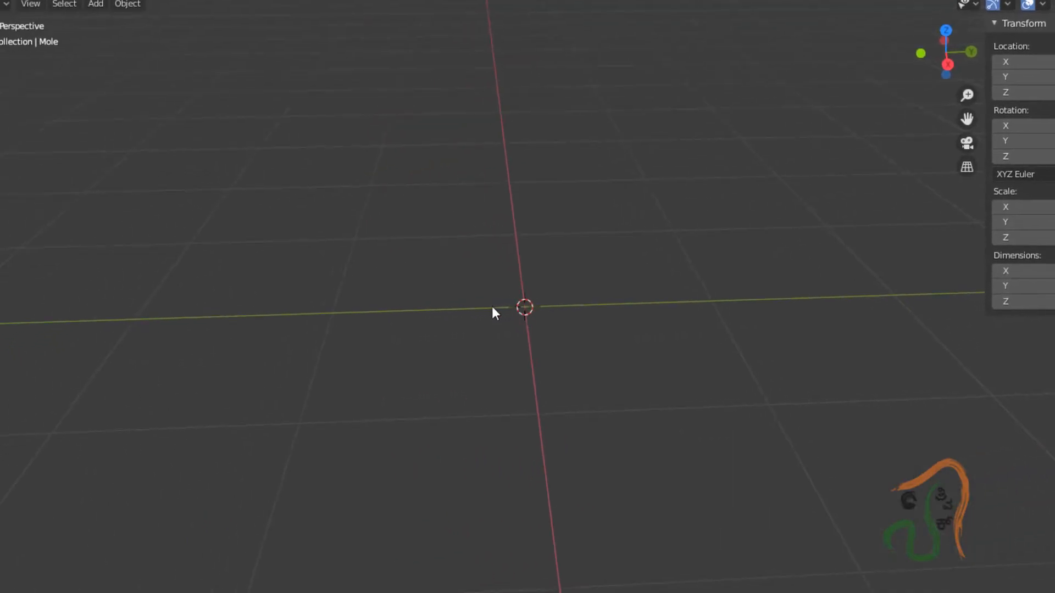
- Snap the 3D cursor to the world origin and add a cube mesh there
{"action": "key", "text": "shift+s"}
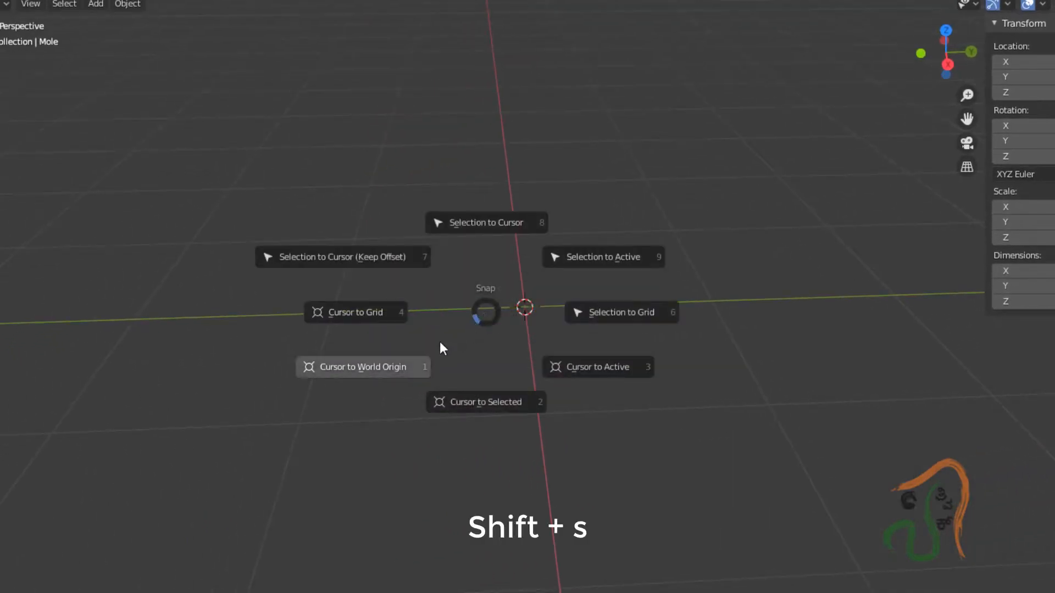
{"action": "left_click", "coordinate": [341, 373]}
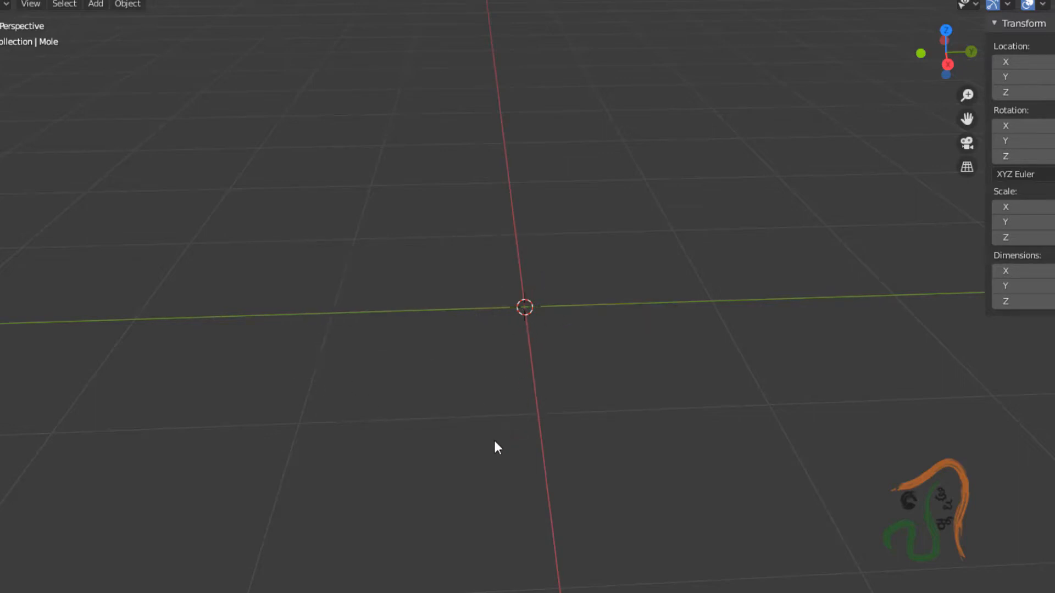
{"action": "key", "text": "shift+a"}
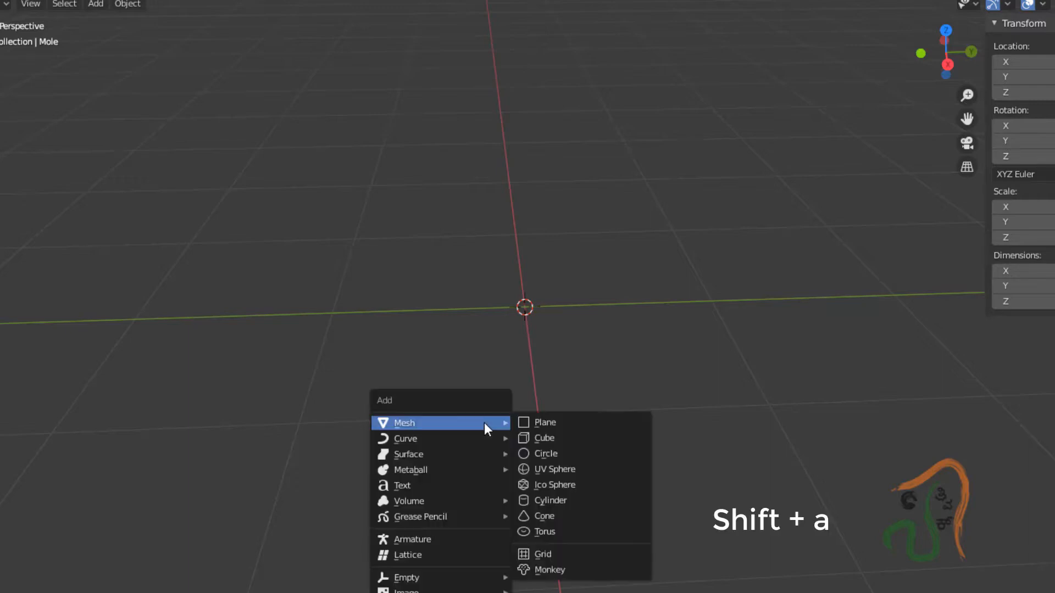
{"action": "left_click", "coordinate": [549, 436]}
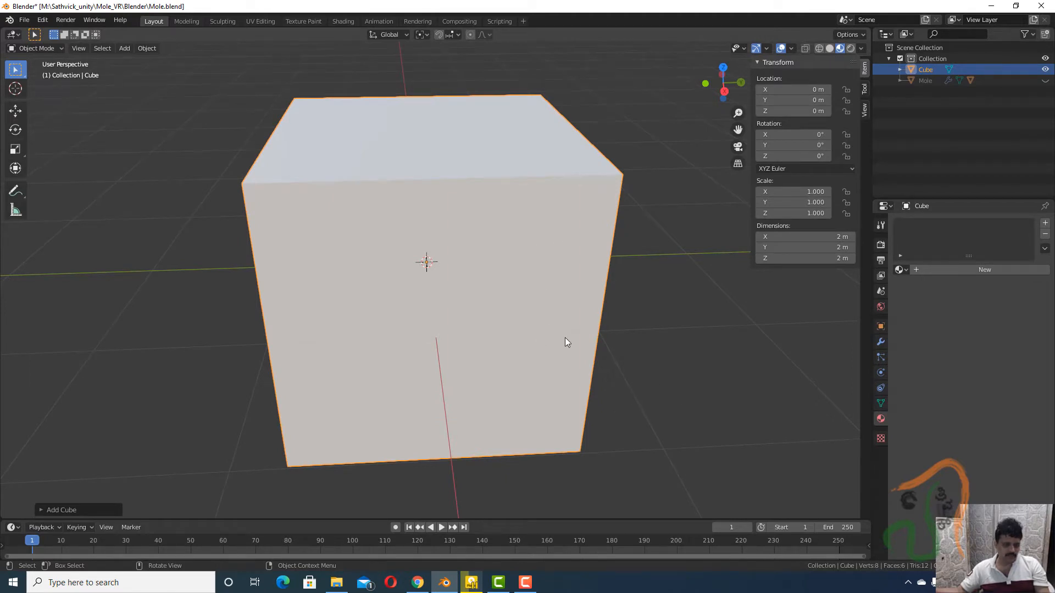
- Flatten the cube by setting its Z scale to 0.2
{"action": "left_click", "coordinate": [756, 62]}
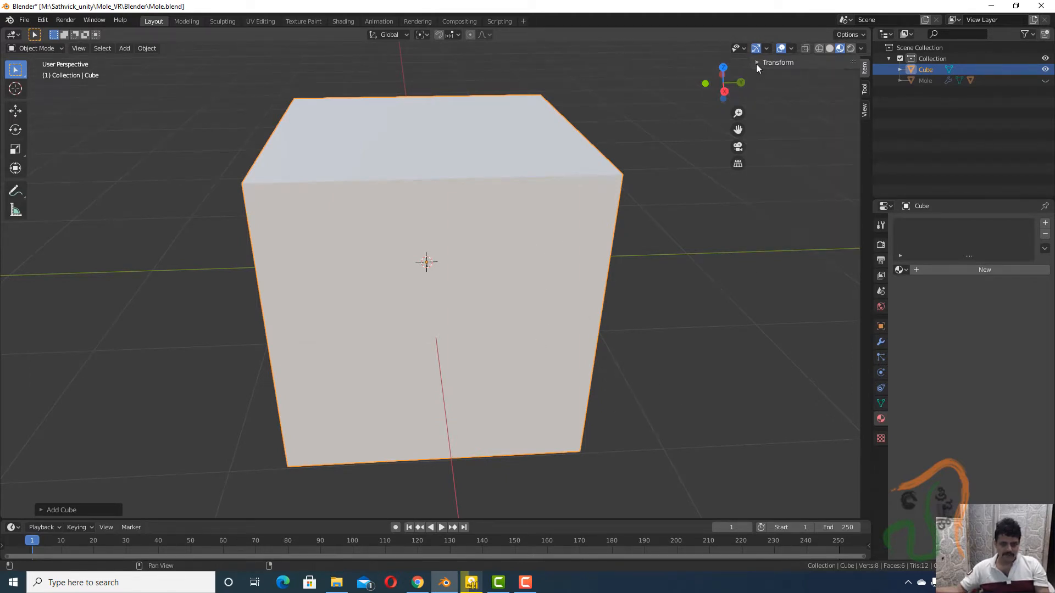
{"action": "key", "text": "n"}
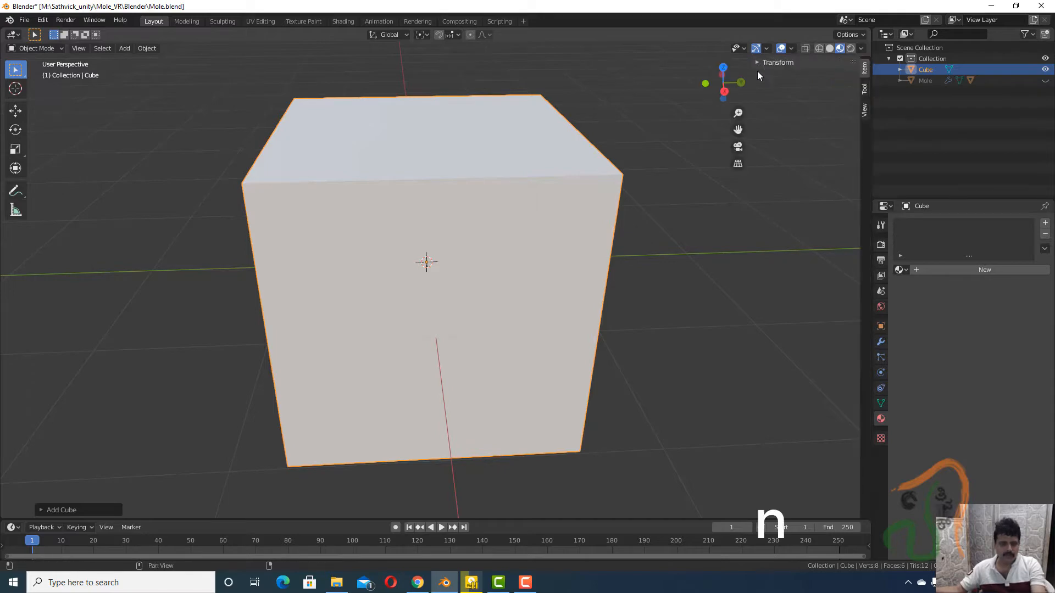
{"action": "left_click", "coordinate": [757, 62]}
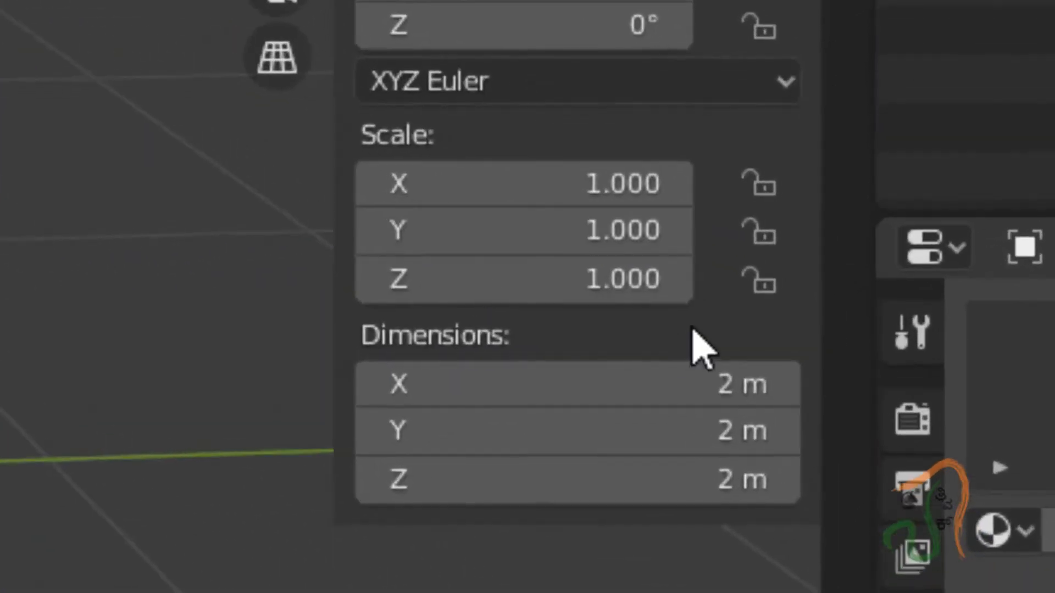
{"action": "left_click", "coordinate": [647, 281]}
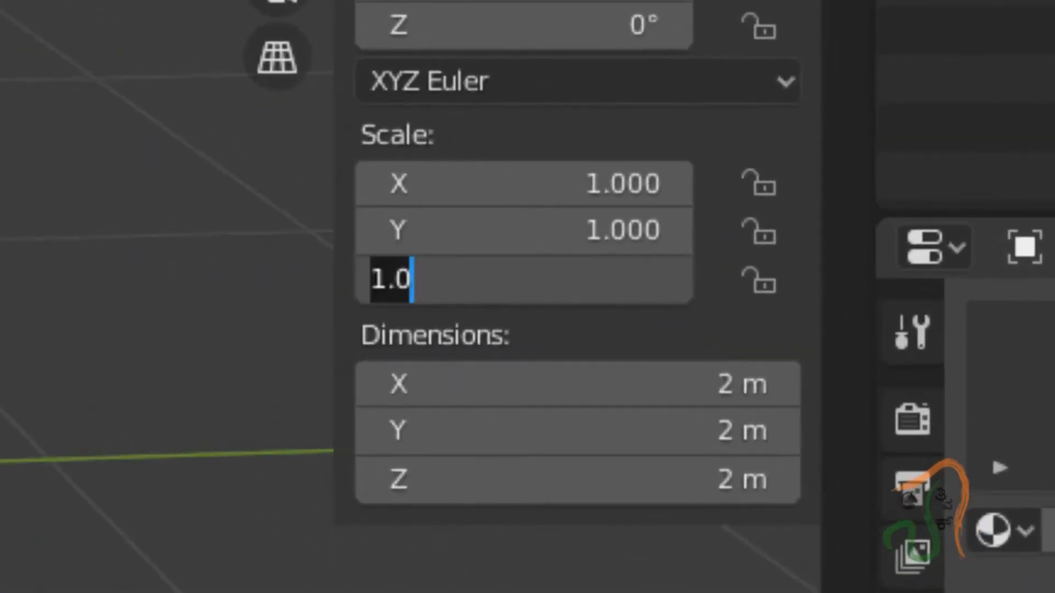
{"action": "type", "text": ".2"}
{"action": "key", "text": "Return"}
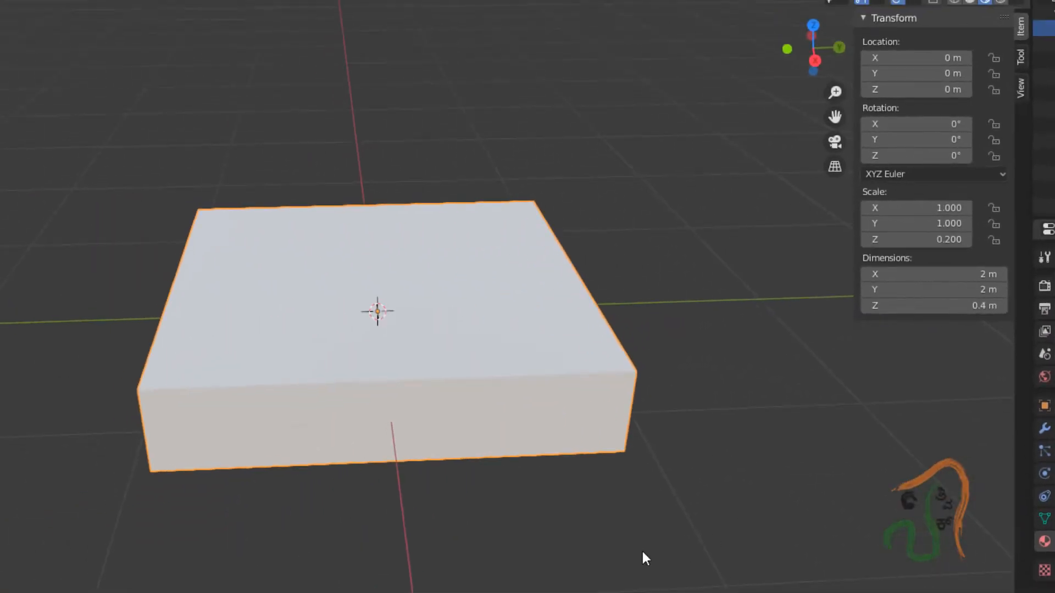
- Enter Edit Mode on the flattened cube and subdivide all of its faces once
{"action": "middle_click_drag", "start_coordinate": [642, 552], "coordinate": [657, 592]}
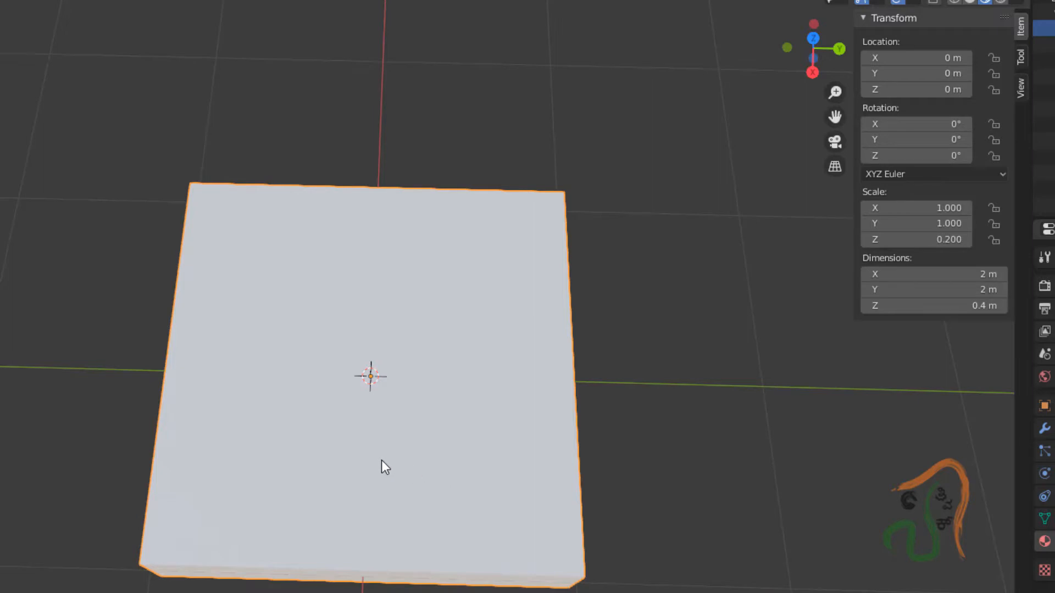
{"action": "key", "text": "Tab"}
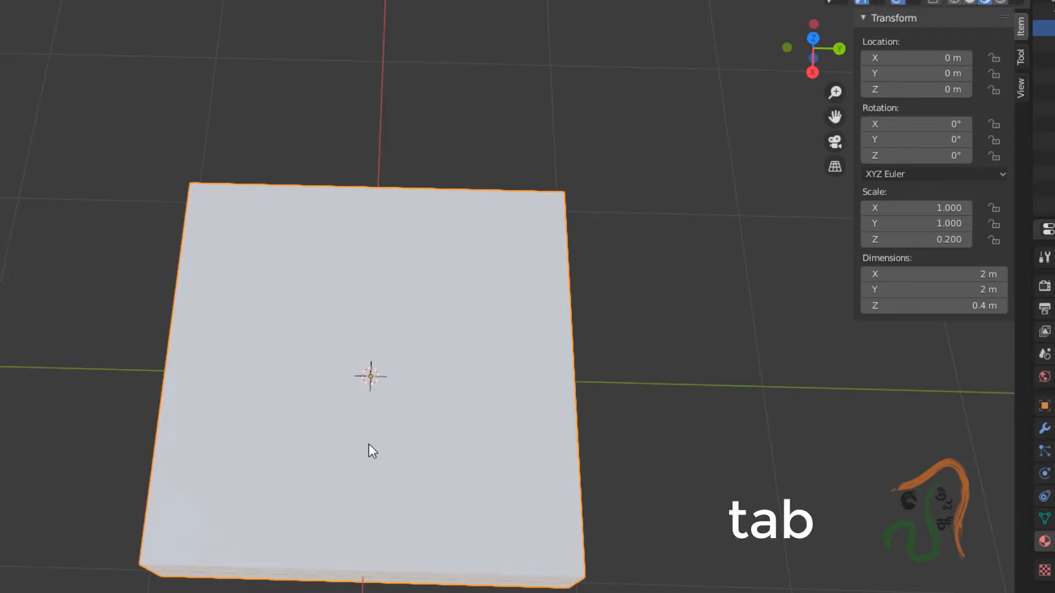
{"action": "key", "text": "Tab"}
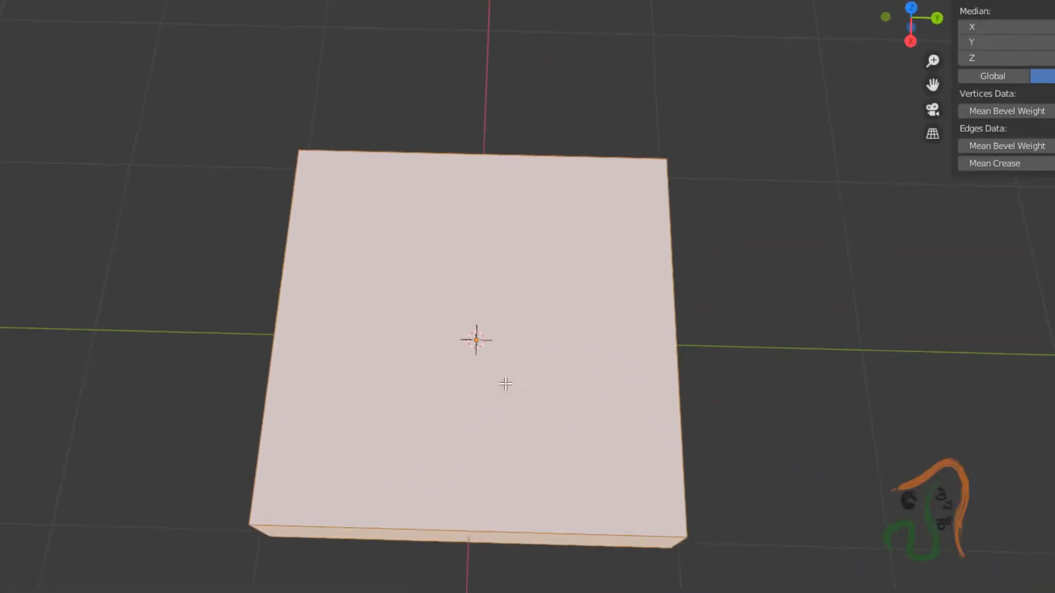
{"action": "right_click", "coordinate": [505, 383]}
{"action": "left_click", "coordinate": [506, 384]}
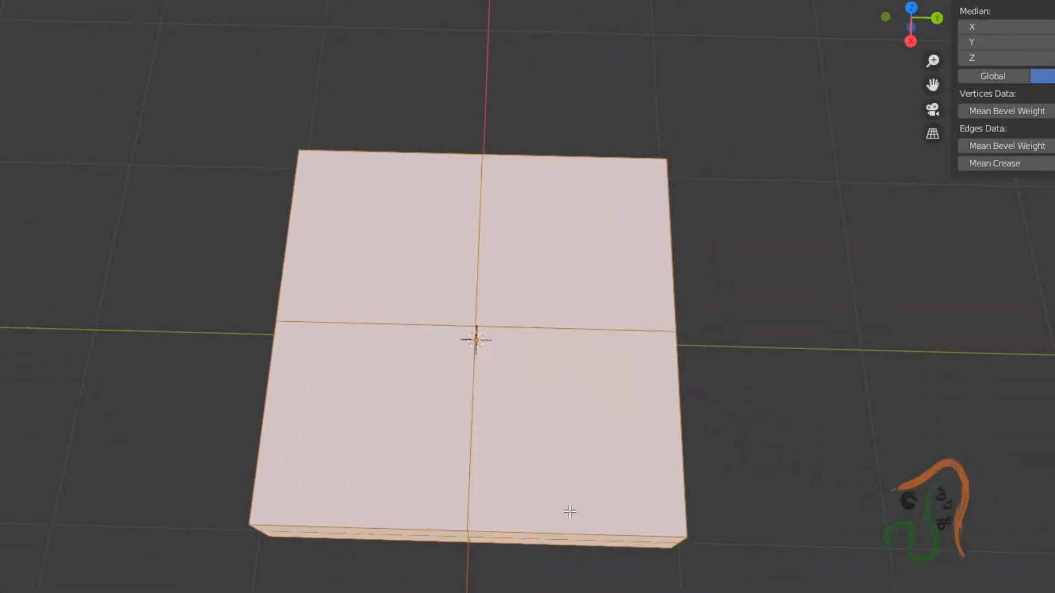
- Dissolve the horizontal edge loop running around the middle of the block's side faces
{"action": "middle_click_drag", "start_coordinate": [529, 478], "coordinate": [476, 423]}
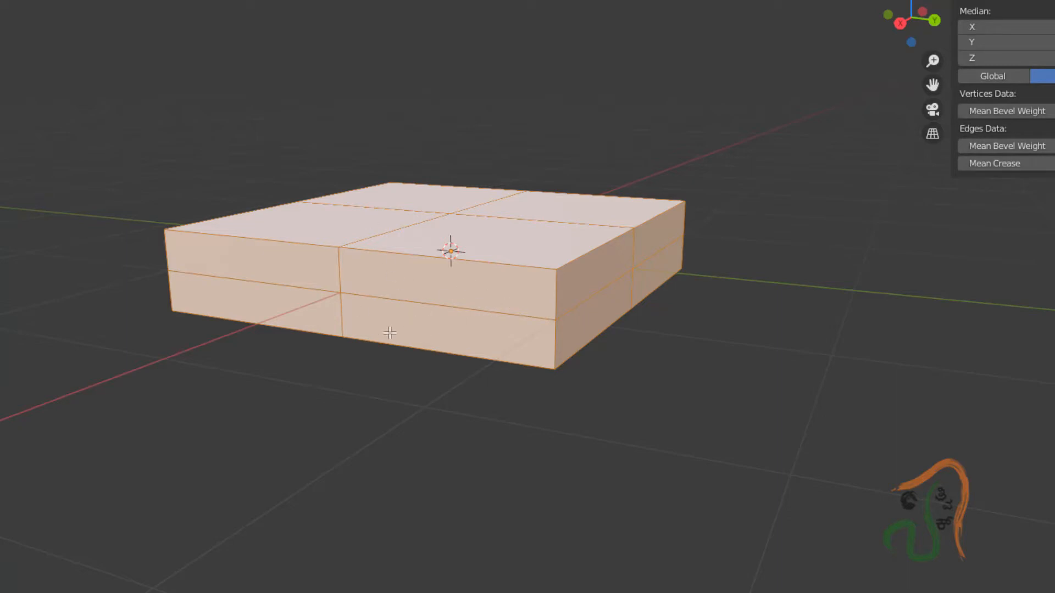
{"action": "key", "text": "2"}
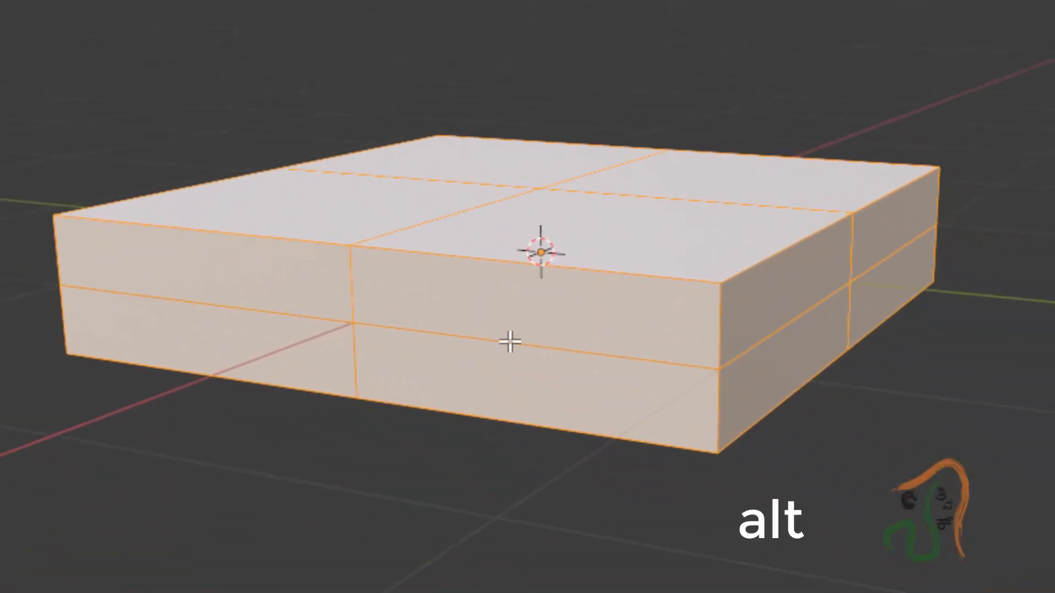
{"action": "left_click", "coordinate": [509, 341], "text": "alt"}
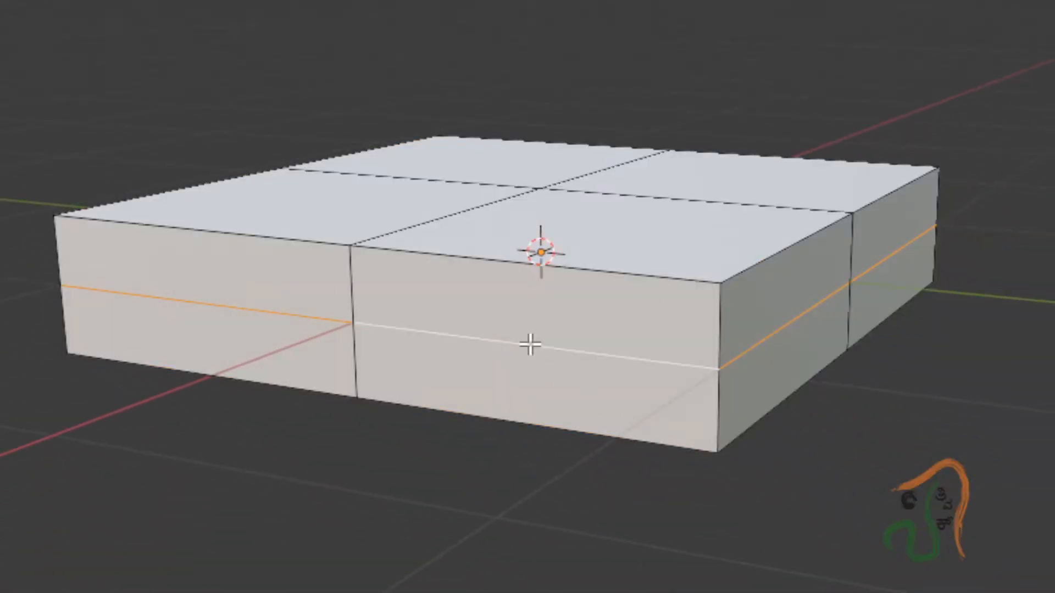
{"action": "right_click", "coordinate": [532, 350]}
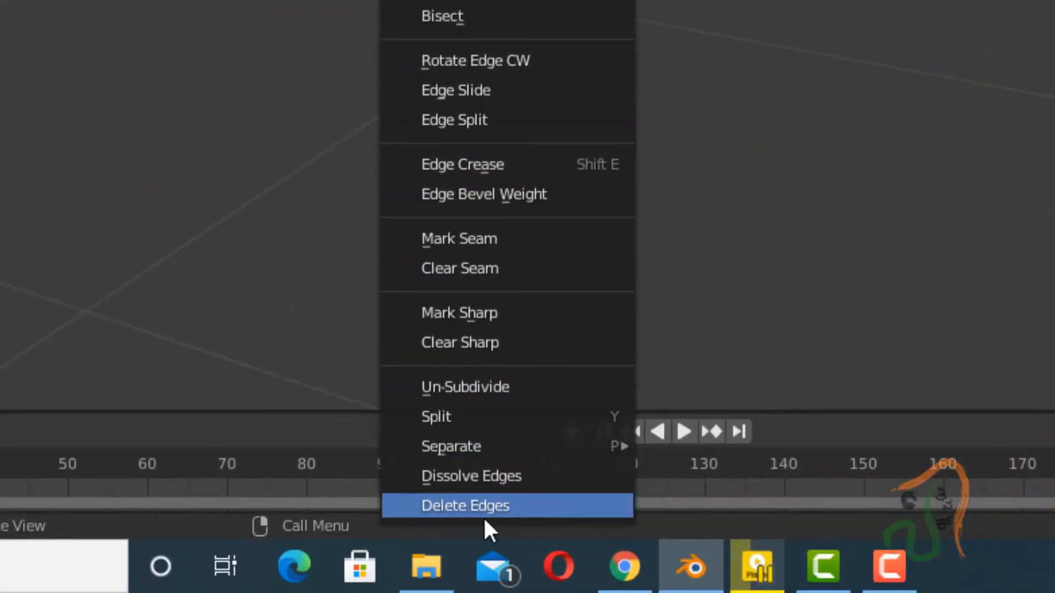
{"action": "left_click", "coordinate": [483, 479]}
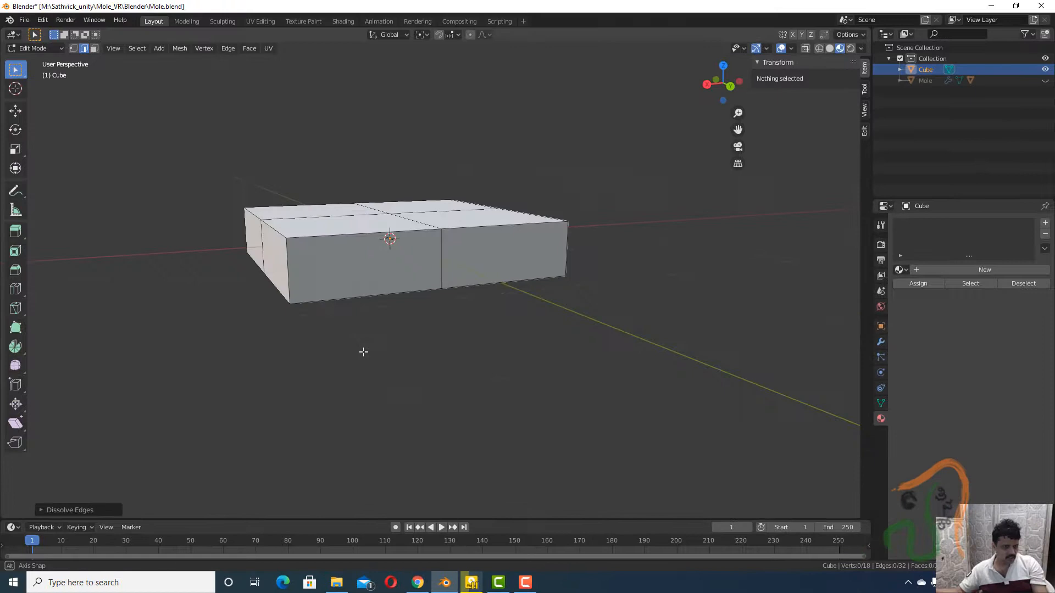
- Delete the top, bottom and outer side faces of three of the block's four quadrants, keeping one quarter
{"action": "middle_click_drag", "start_coordinate": [363, 351], "coordinate": [445, 402]}
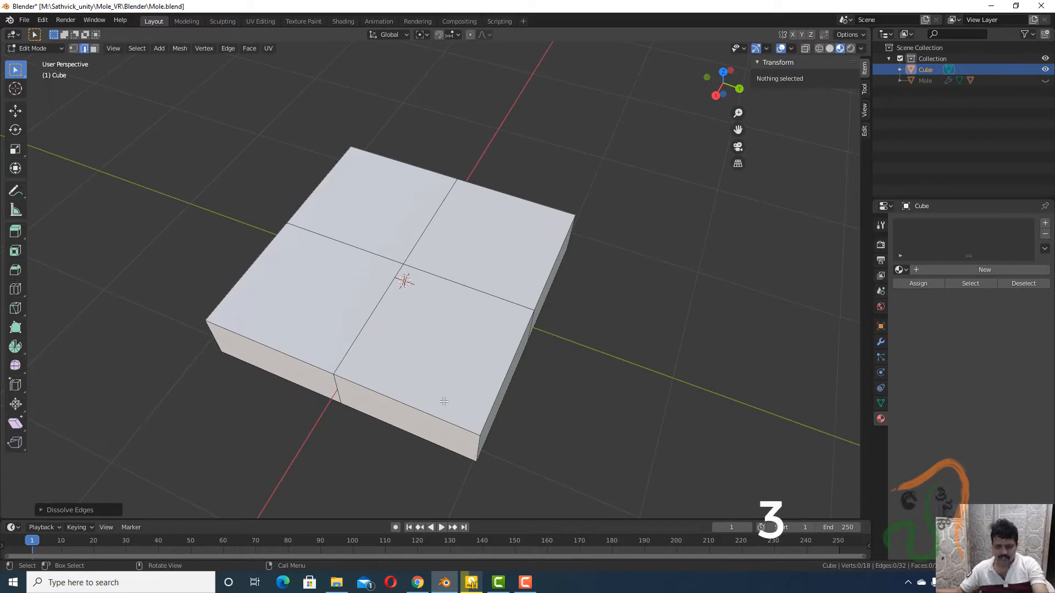
{"action": "key", "text": "3"}
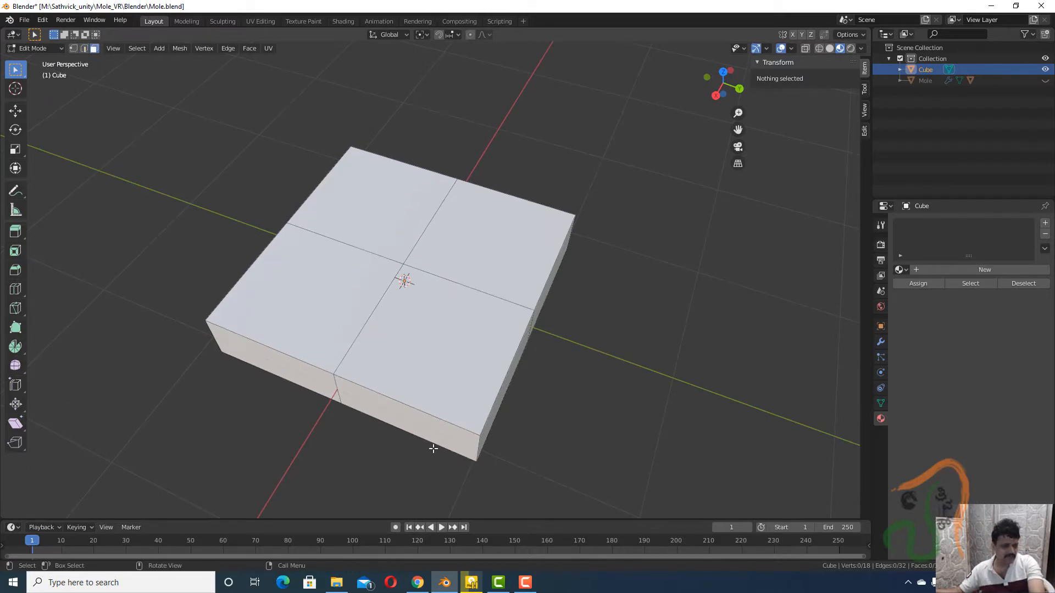
{"action": "middle_click_drag", "start_coordinate": [433, 448], "coordinate": [390, 327]}
{"action": "left_click", "coordinate": [389, 326]}
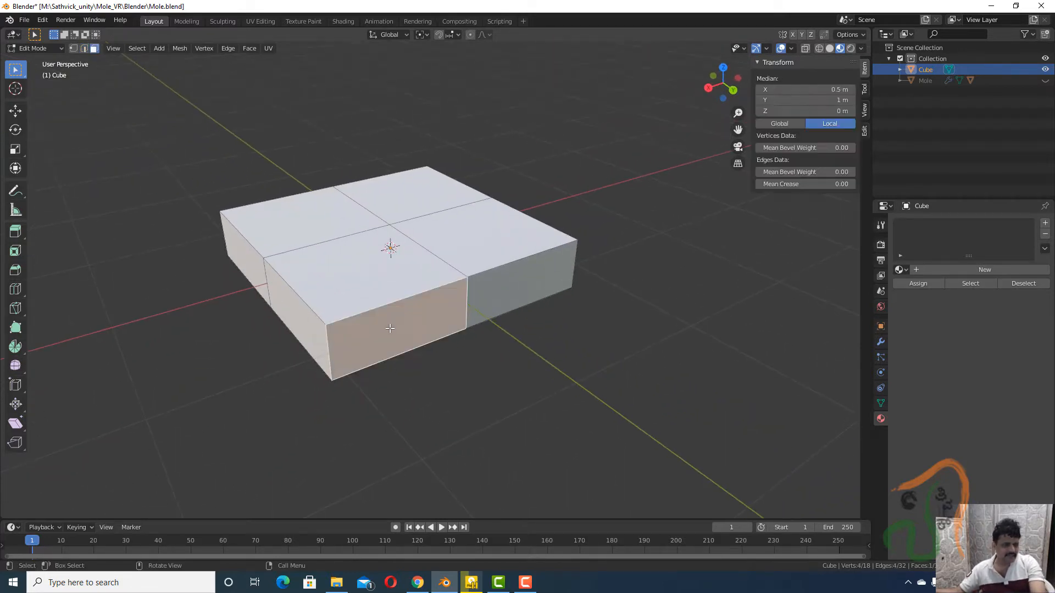
{"action": "left_click", "coordinate": [355, 287], "text": "shift"}
{"action": "left_click", "coordinate": [296, 313], "text": "shift"}
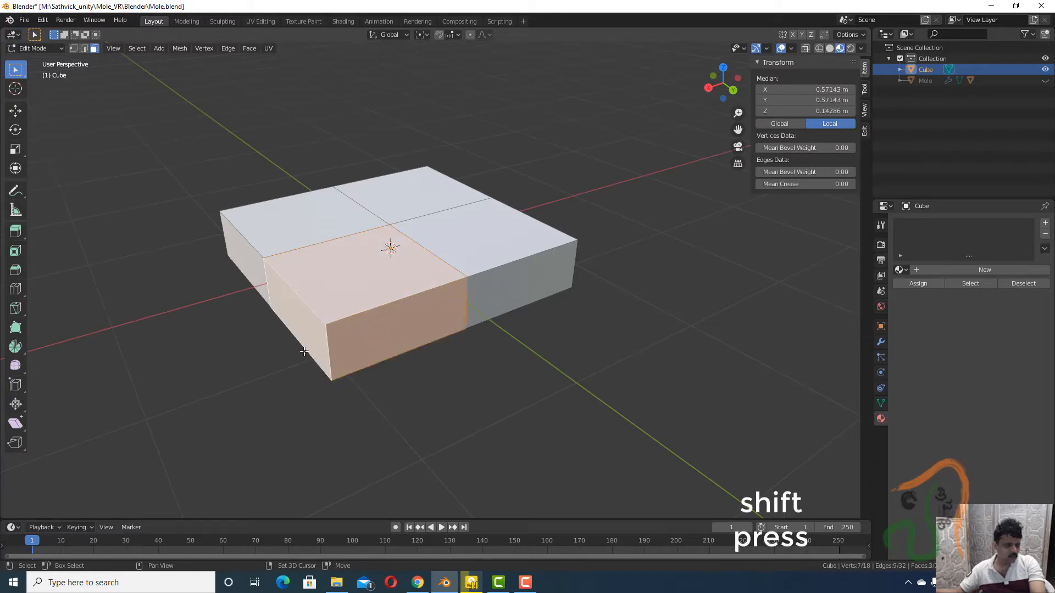
{"action": "middle_click_drag", "start_coordinate": [298, 385], "coordinate": [395, 358]}
{"action": "left_click", "coordinate": [344, 356], "text": "shift"}
{"action": "left_click", "coordinate": [341, 299], "text": "shift"}
{"action": "left_click", "coordinate": [356, 223], "text": "shift"}
{"action": "left_click", "coordinate": [323, 274], "text": "shift"}
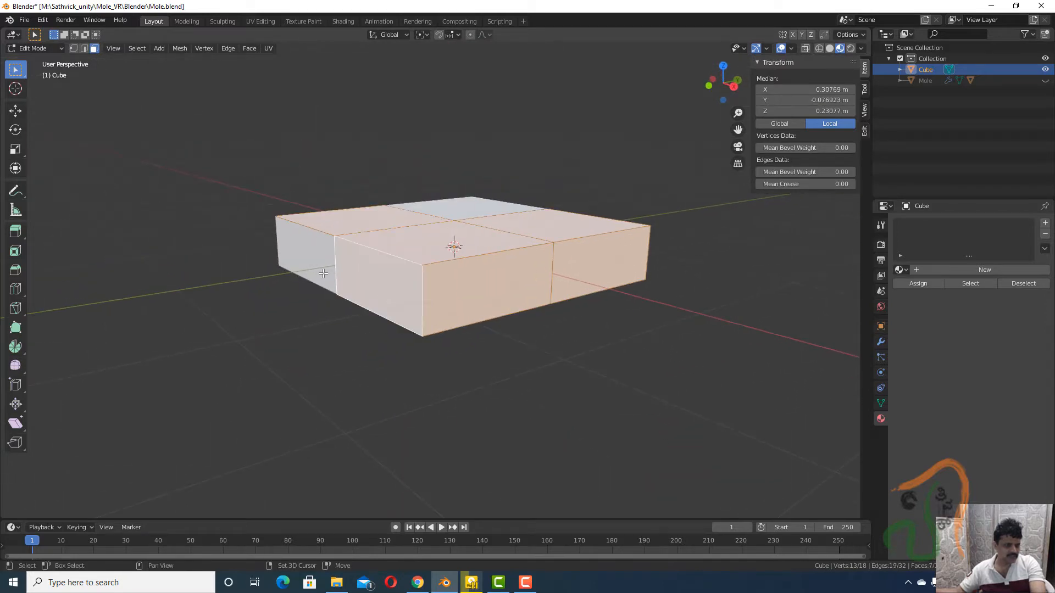
{"action": "left_click", "coordinate": [296, 254], "text": "shift"}
{"action": "middle_click_drag", "start_coordinate": [454, 377], "coordinate": [377, 254]}
{"action": "left_click", "coordinate": [388, 180], "text": "shift"}
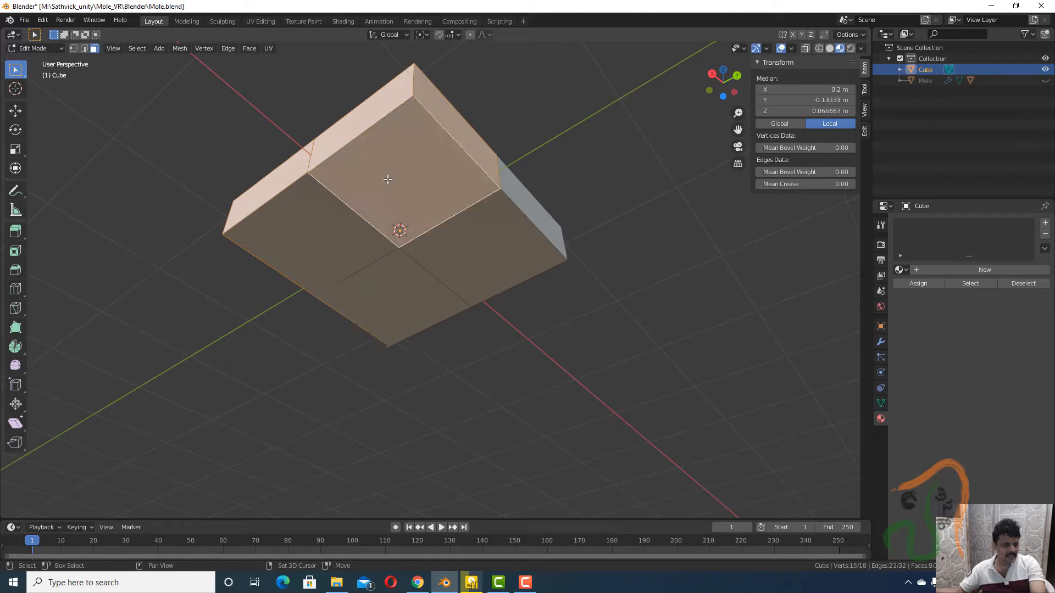
{"action": "left_click", "coordinate": [327, 227], "text": "shift"}
{"action": "left_click", "coordinate": [391, 291], "text": "shift"}
{"action": "middle_click_drag", "start_coordinate": [207, 283], "coordinate": [278, 417]}
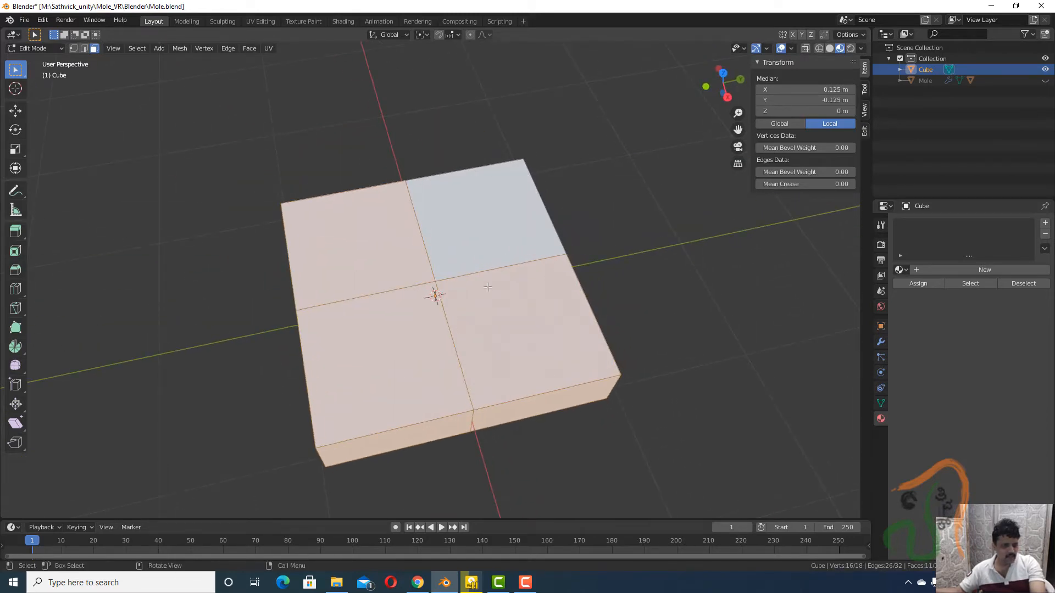
{"action": "key", "text": "x"}
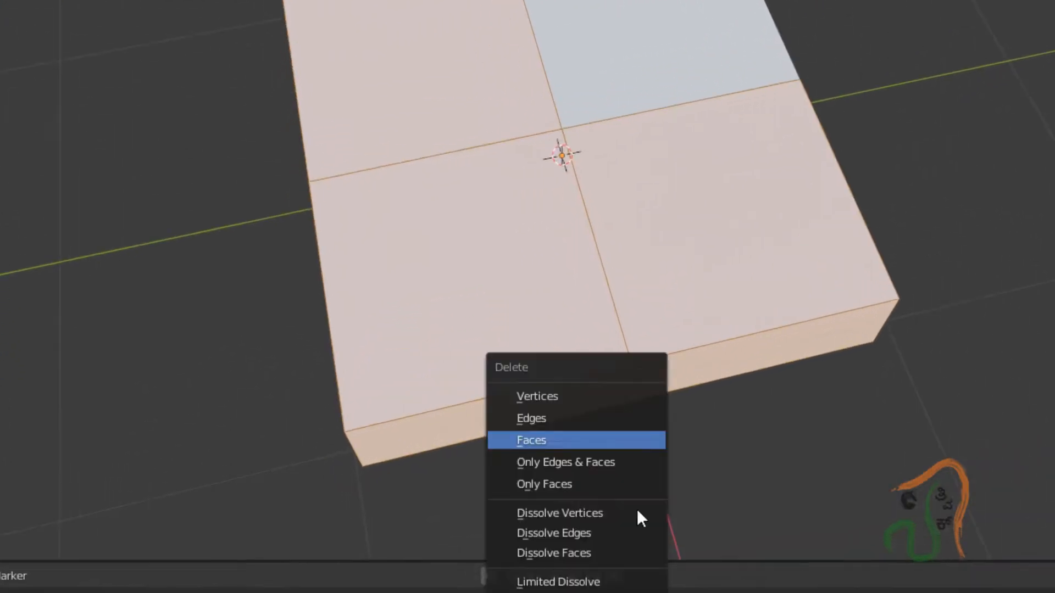
{"action": "left_click", "coordinate": [599, 441]}
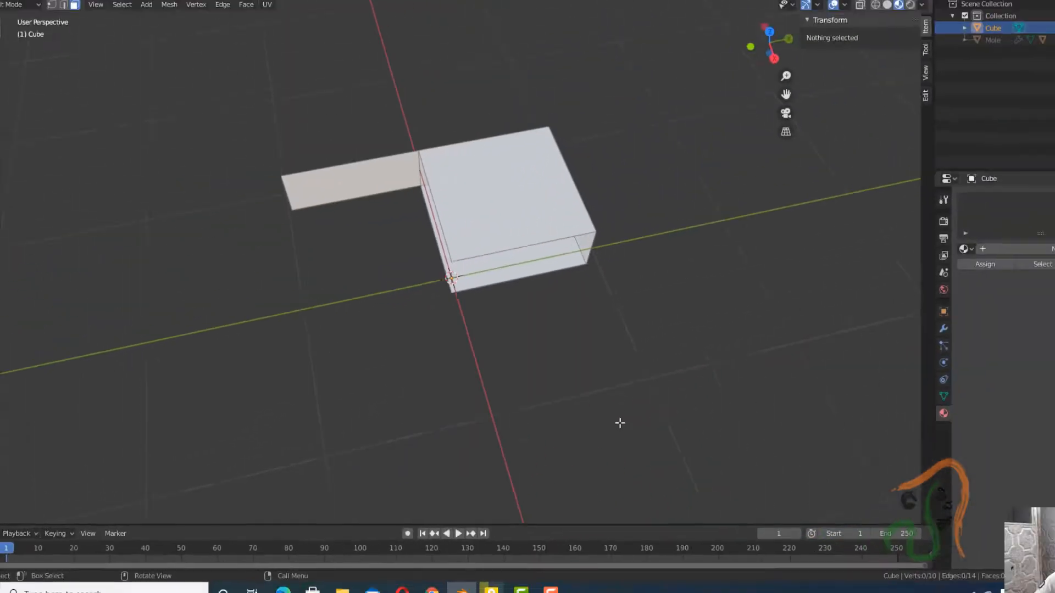
- Delete the leftover side face that sticks out beside the remaining quarter block
{"action": "middle_click_drag", "start_coordinate": [620, 423], "coordinate": [626, 372]}
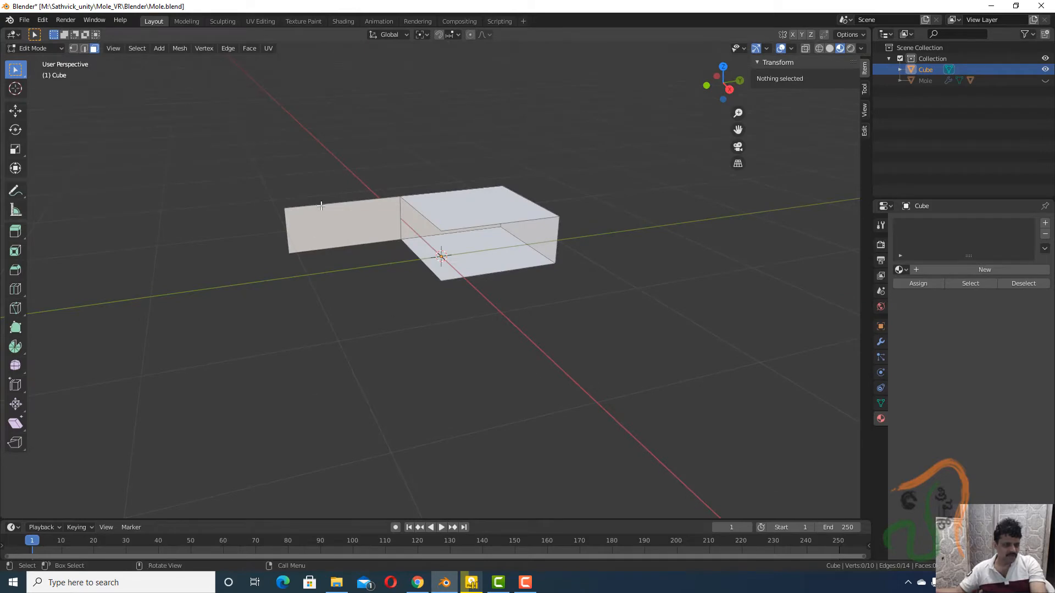
{"action": "left_click", "coordinate": [321, 206]}
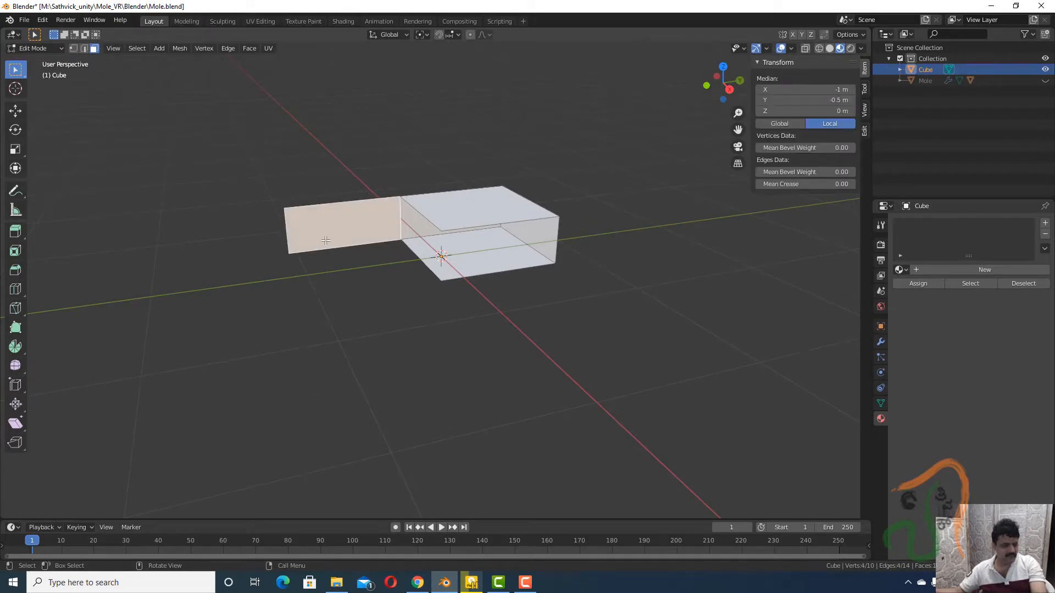
{"action": "key", "text": "x"}
{"action": "left_click", "coordinate": [329, 238]}
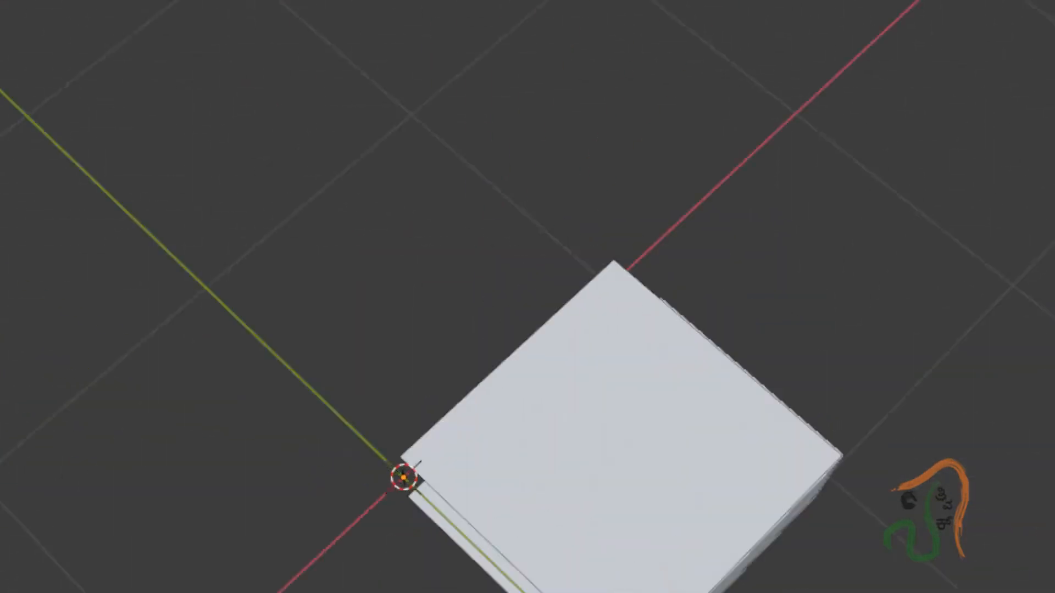
- Add a Mirror modifier to the quarter block and enable the Y axis alongside X
{"action": "middle_click_drag", "start_coordinate": [88, 592], "coordinate": [212, 503]}
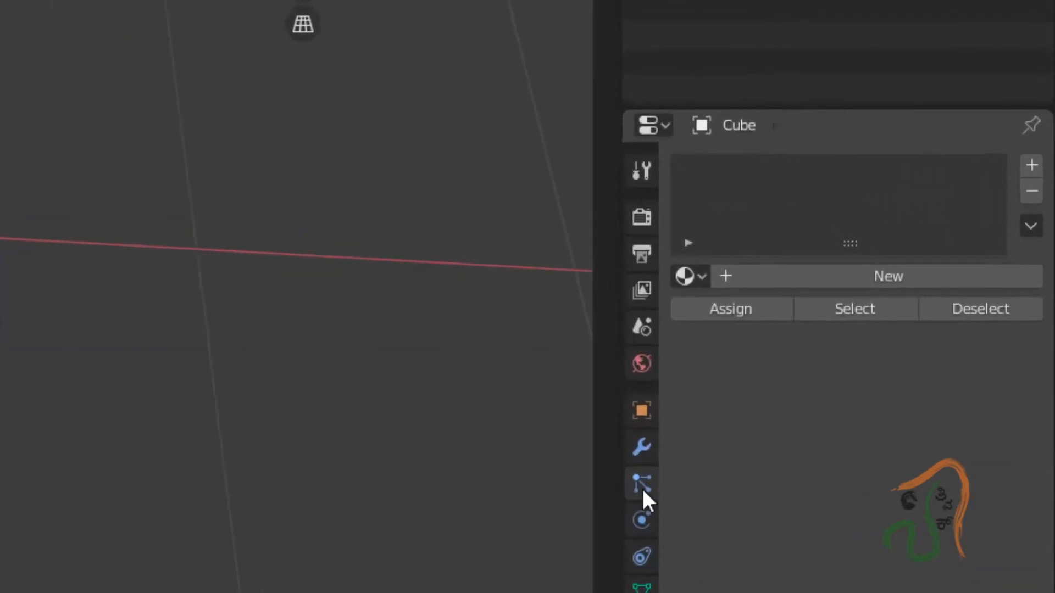
{"action": "left_click", "coordinate": [642, 447]}
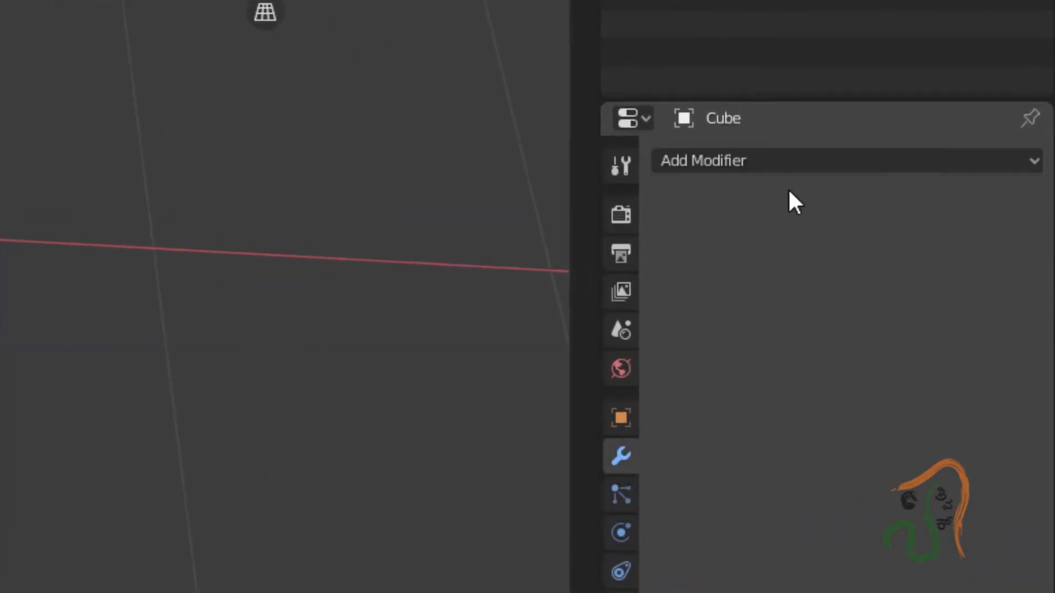
{"action": "left_click", "coordinate": [777, 163]}
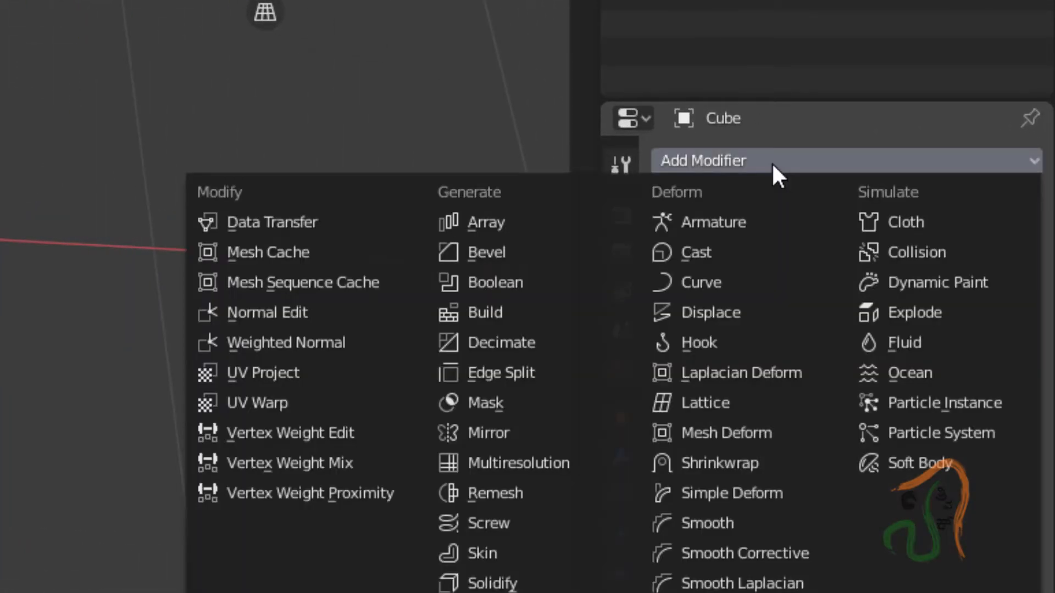
{"action": "left_click", "coordinate": [558, 431]}
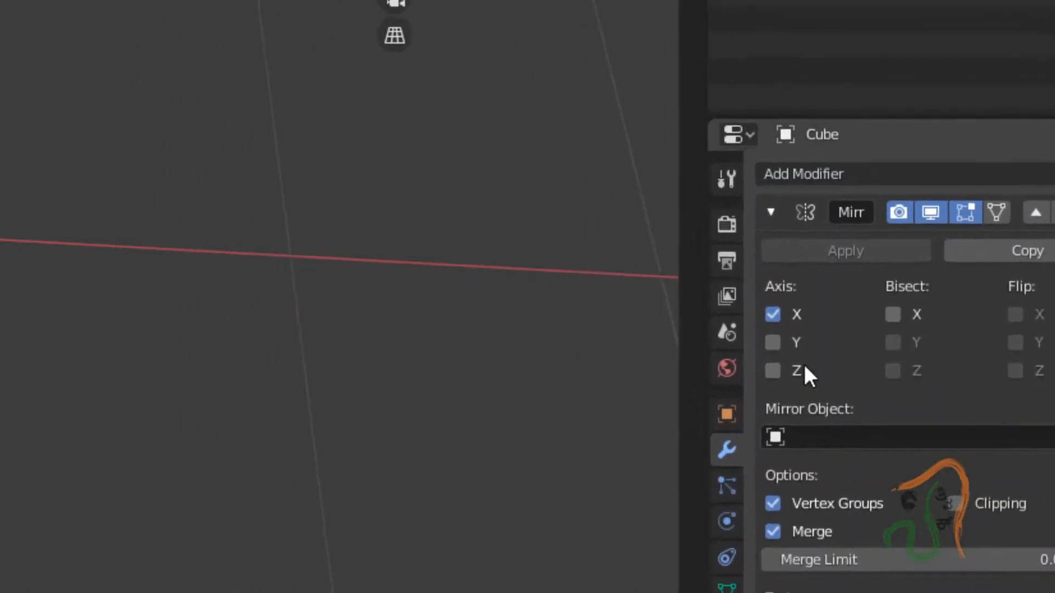
{"action": "left_click", "coordinate": [771, 344]}
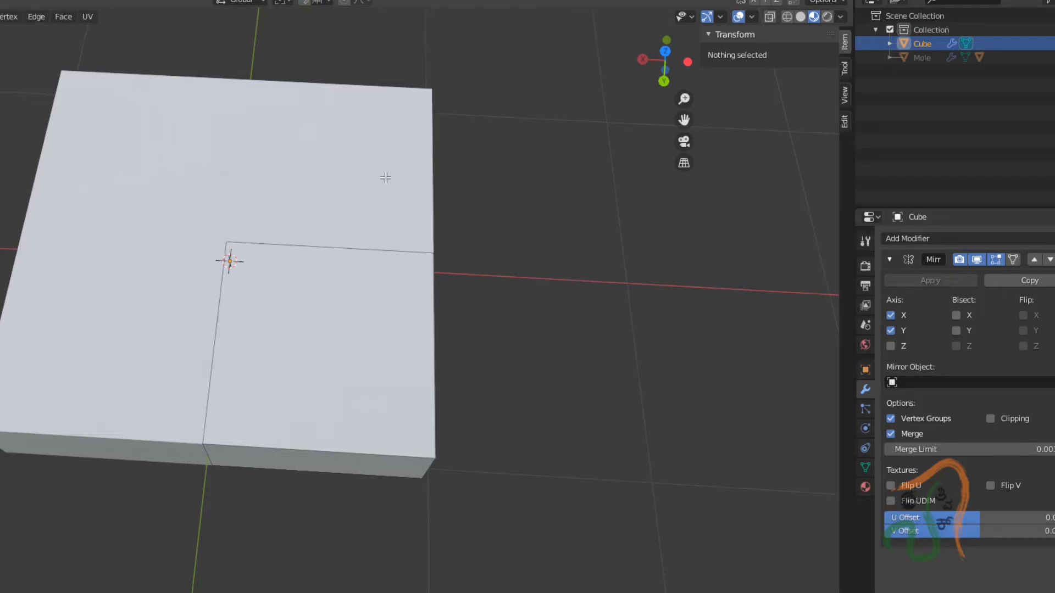
{"action": "key", "text": "Tab"}
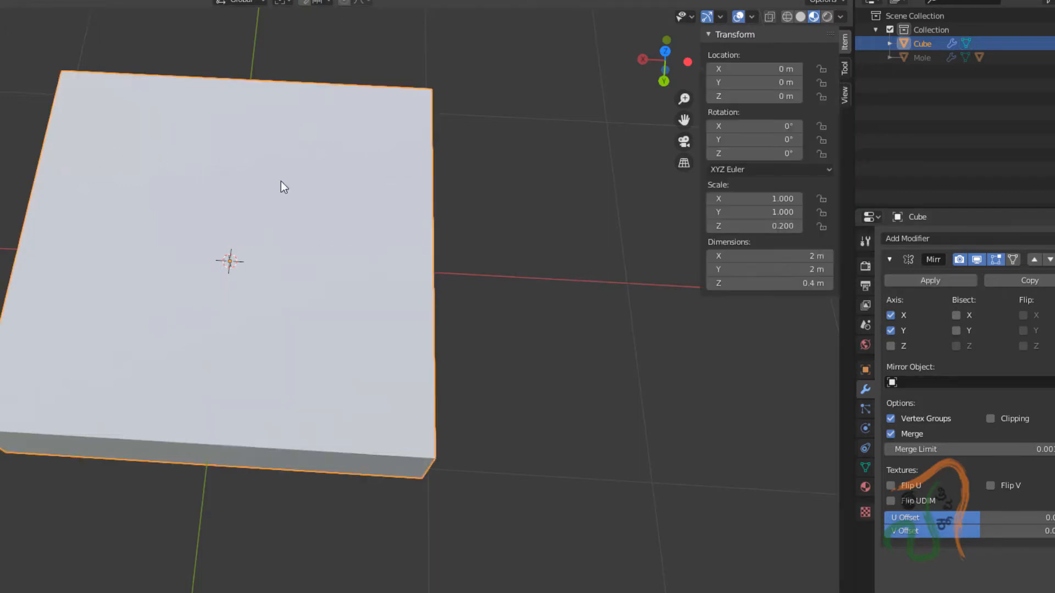
{"action": "key", "text": "alt+a"}
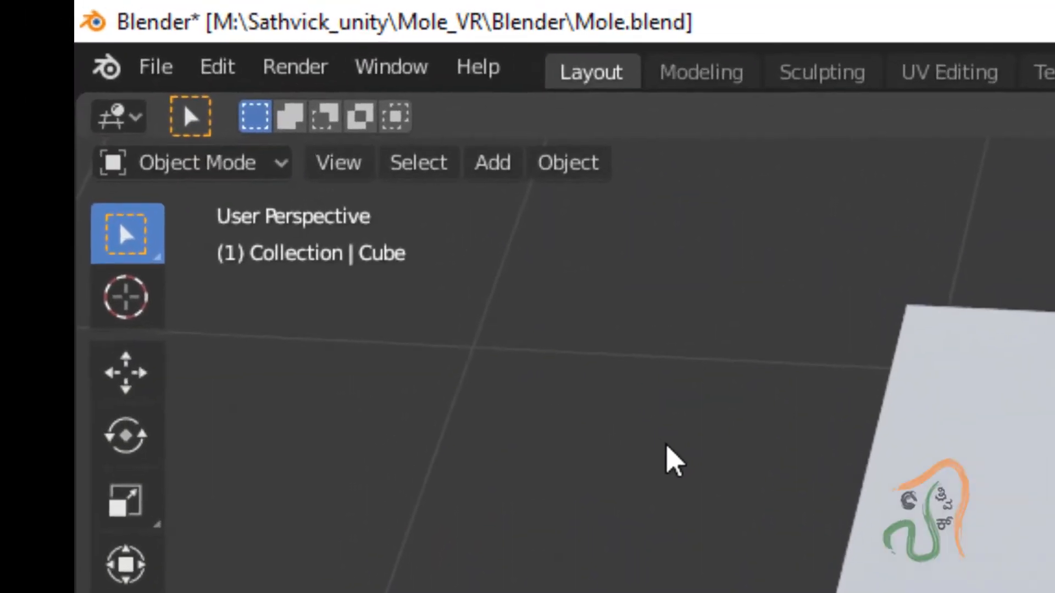
{"action": "key", "text": "Tab"}
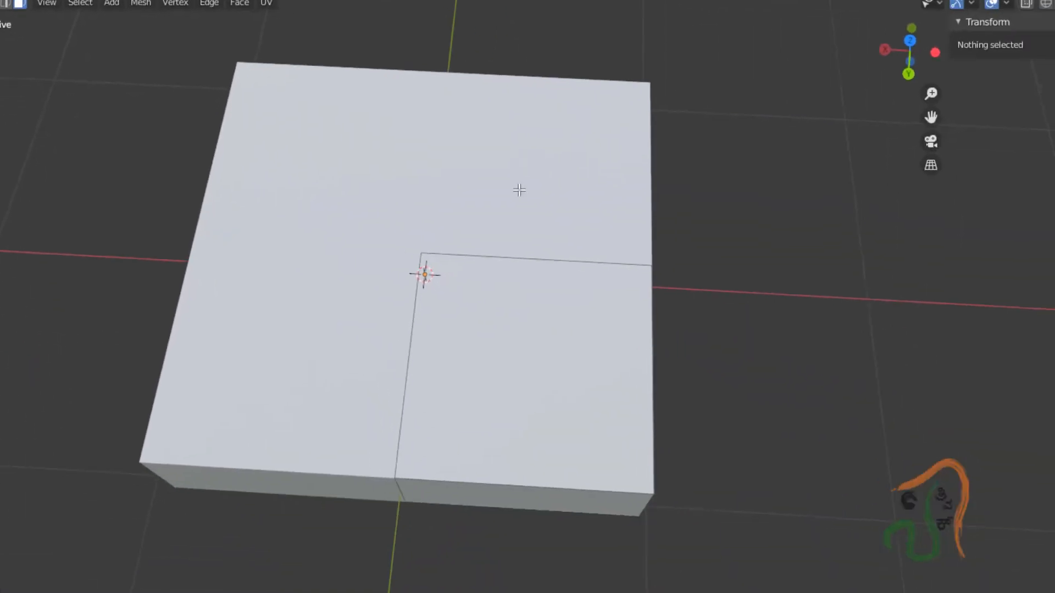
- Add an edge loop running along the Y direction near the quarter block's outer X side, at about X -0.95 m
{"action": "key", "text": "ctrl+r"}
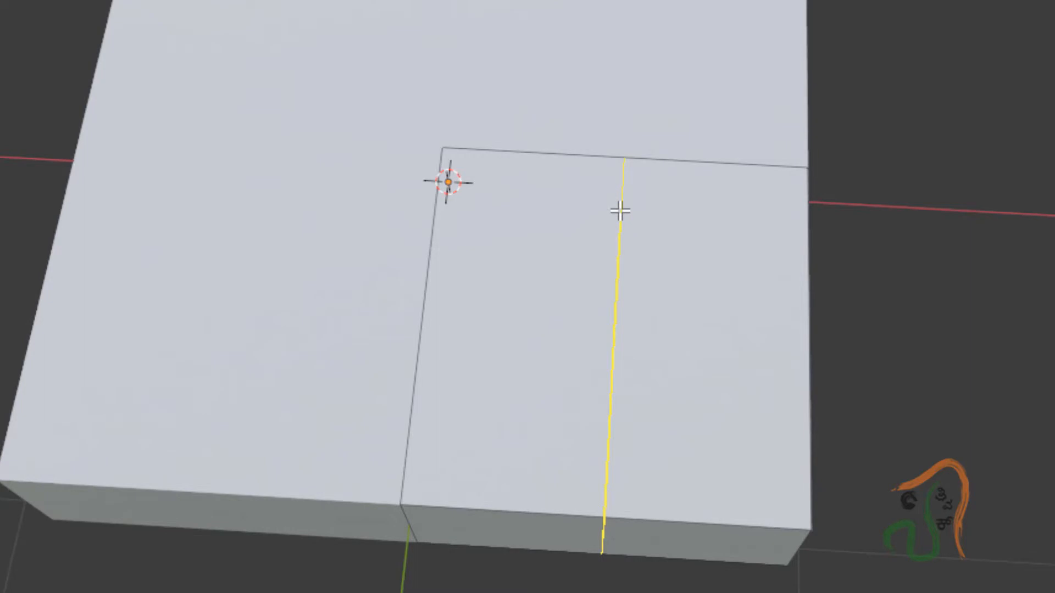
{"action": "left_click", "coordinate": [620, 210]}
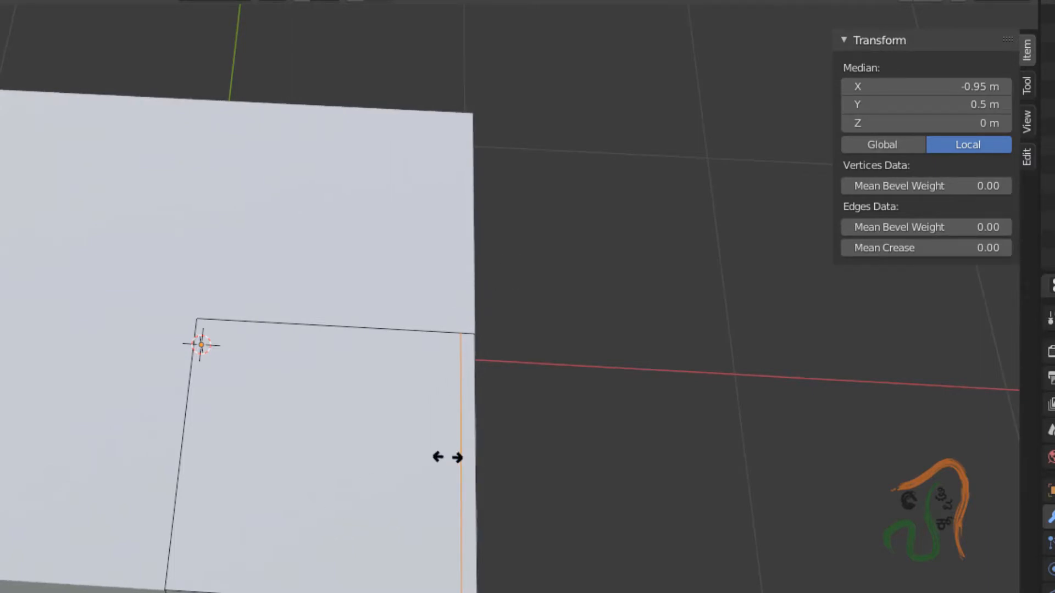
{"action": "key", "text": "Return"}
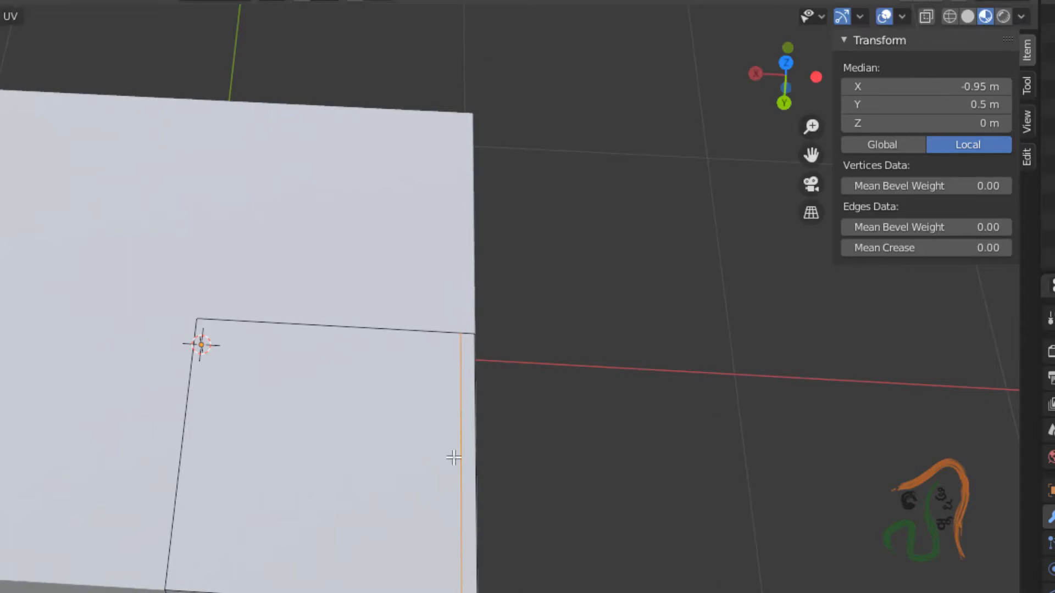
- Set the median X position of the new edge loop to -0.8 m
{"action": "scroll", "coordinate": [297, 516], "scroll_direction": "down", "scroll_amount": 3}
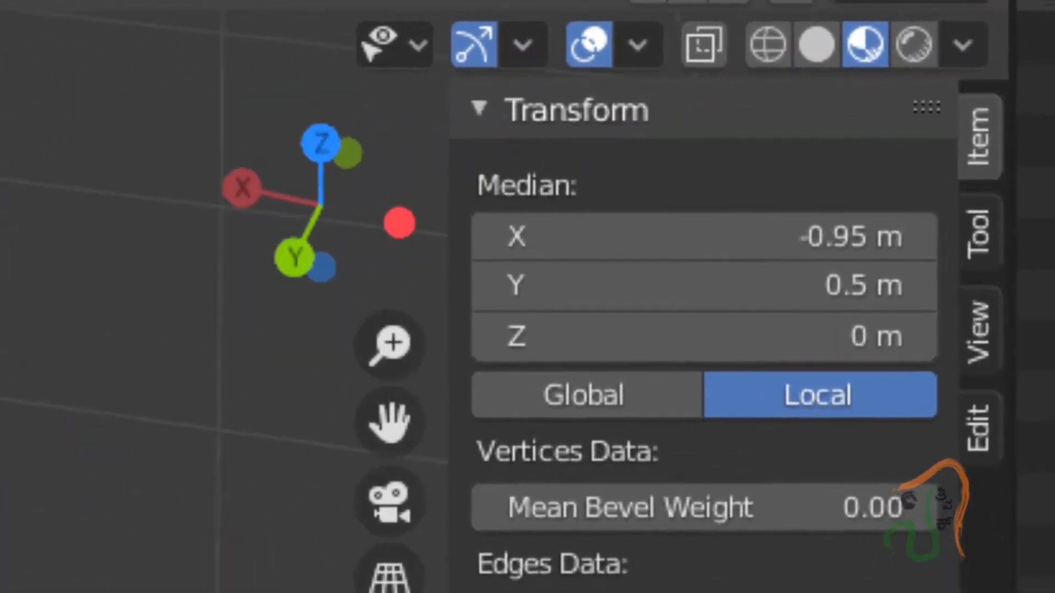
{"action": "middle_click_drag", "start_coordinate": [33, 572], "coordinate": [82, 572]}
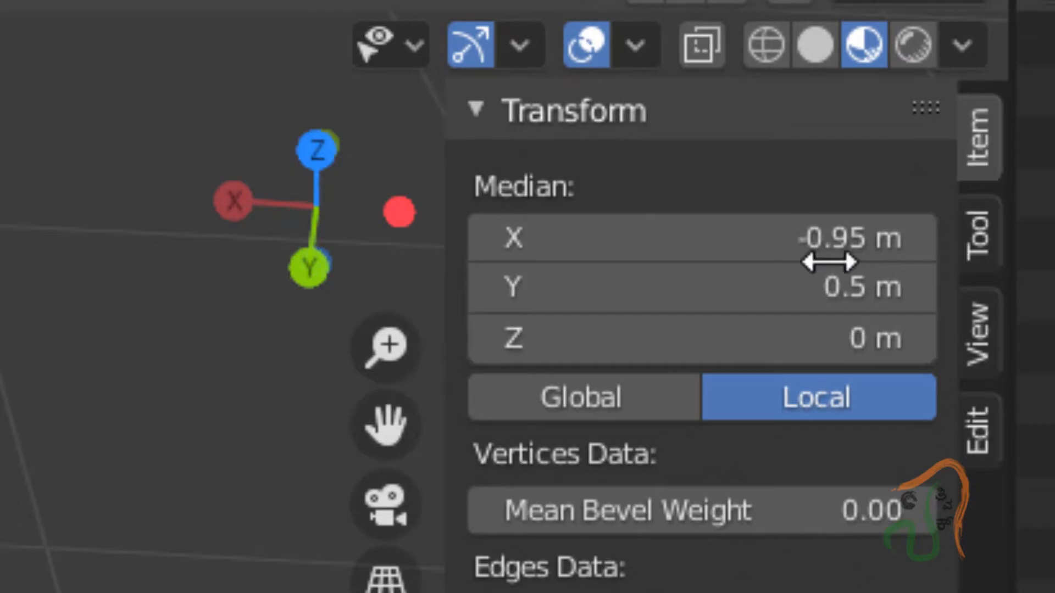
{"action": "key", "text": "BackSpace"}
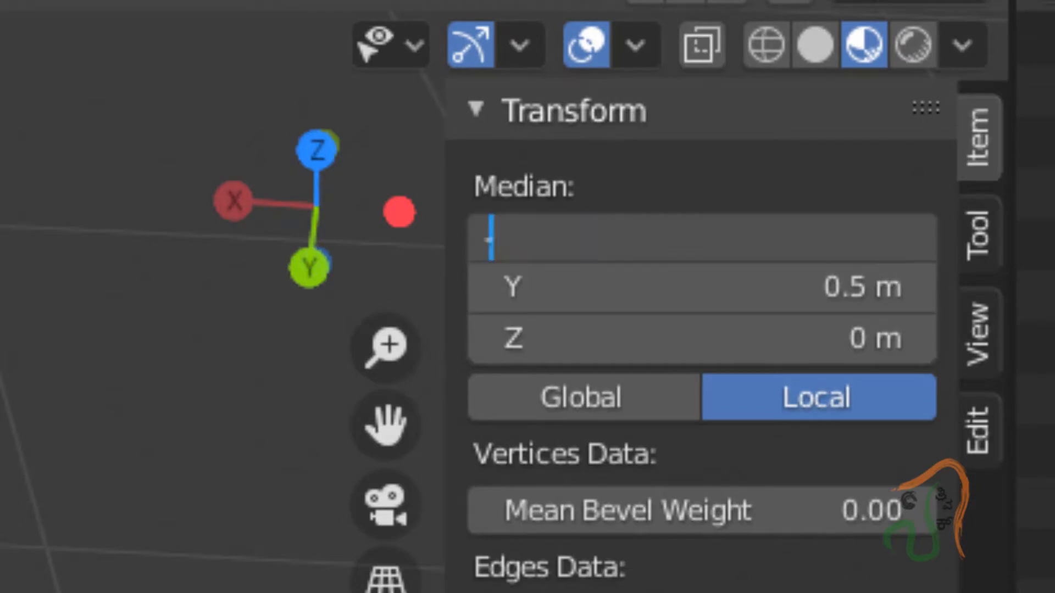
{"action": "type", "text": "-0.8"}
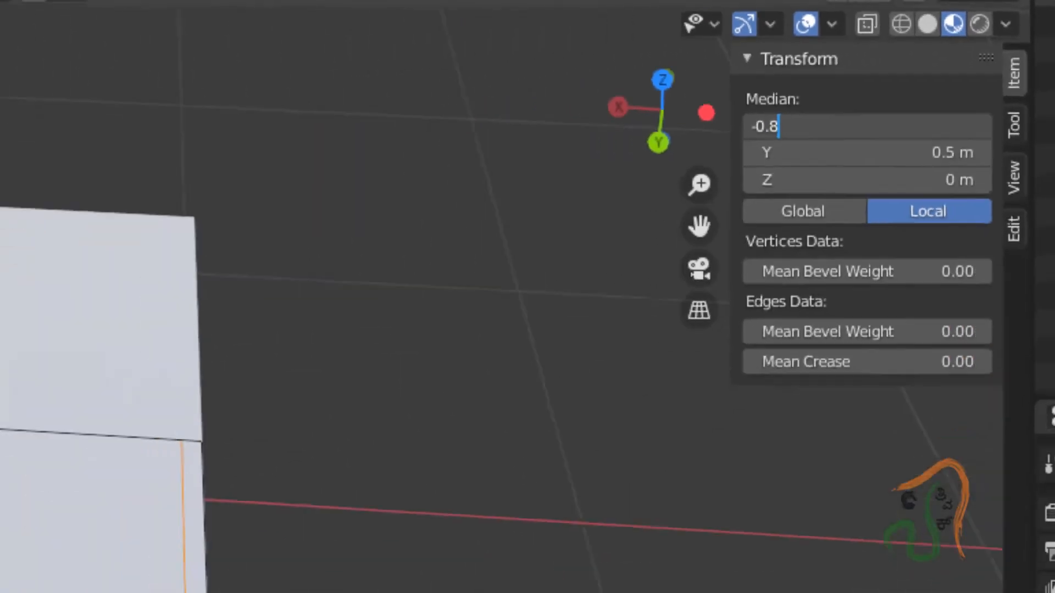
{"action": "key", "text": "Return"}
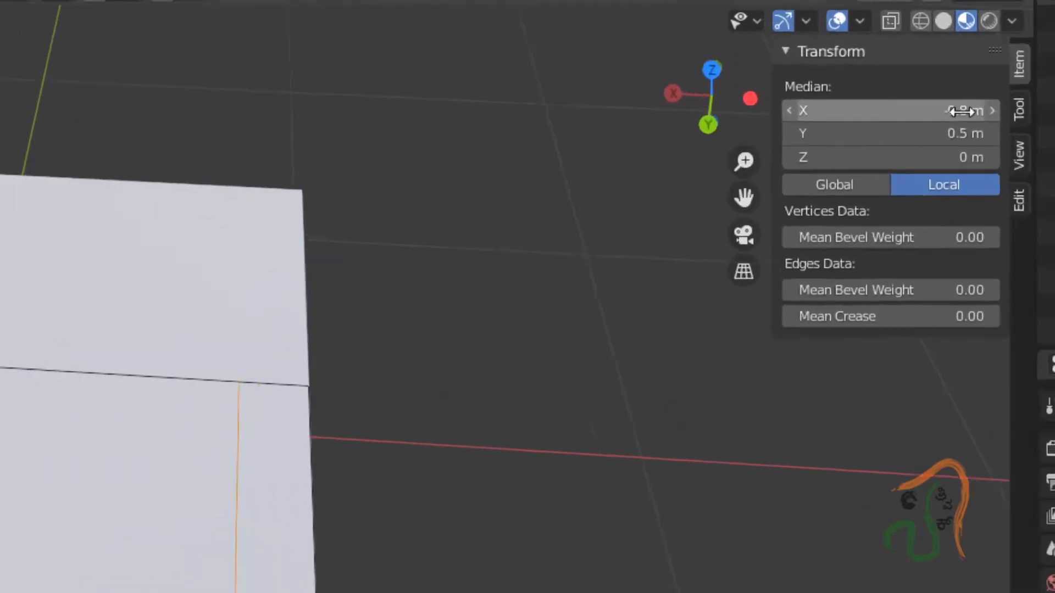
- Set the median X position of the selected edge loop to -0.9 m
{"action": "left_click", "coordinate": [982, 85]}
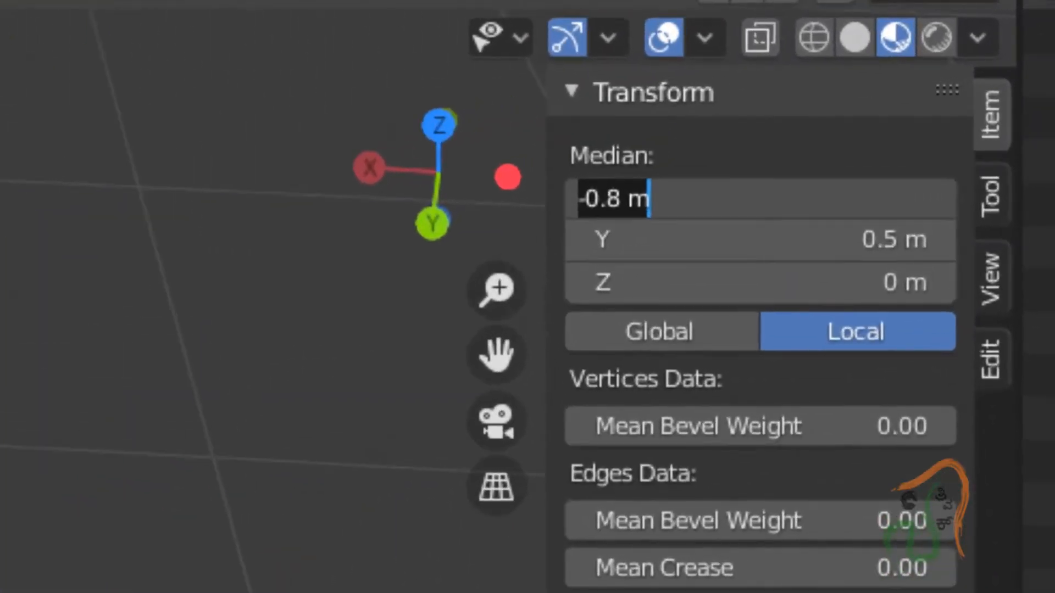
{"action": "type", "text": "-0.9"}
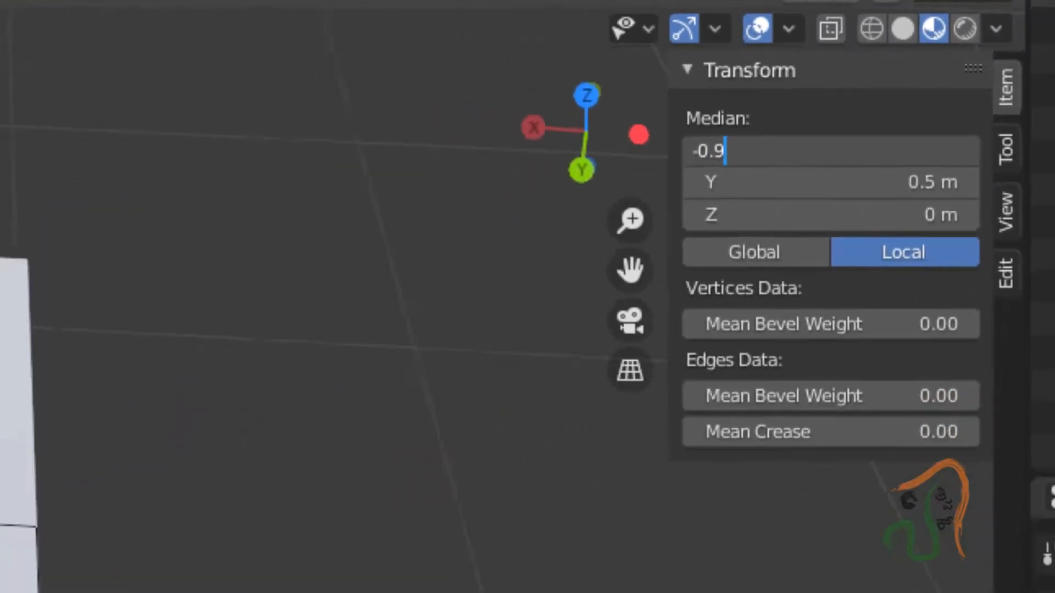
{"action": "key", "text": "Return"}
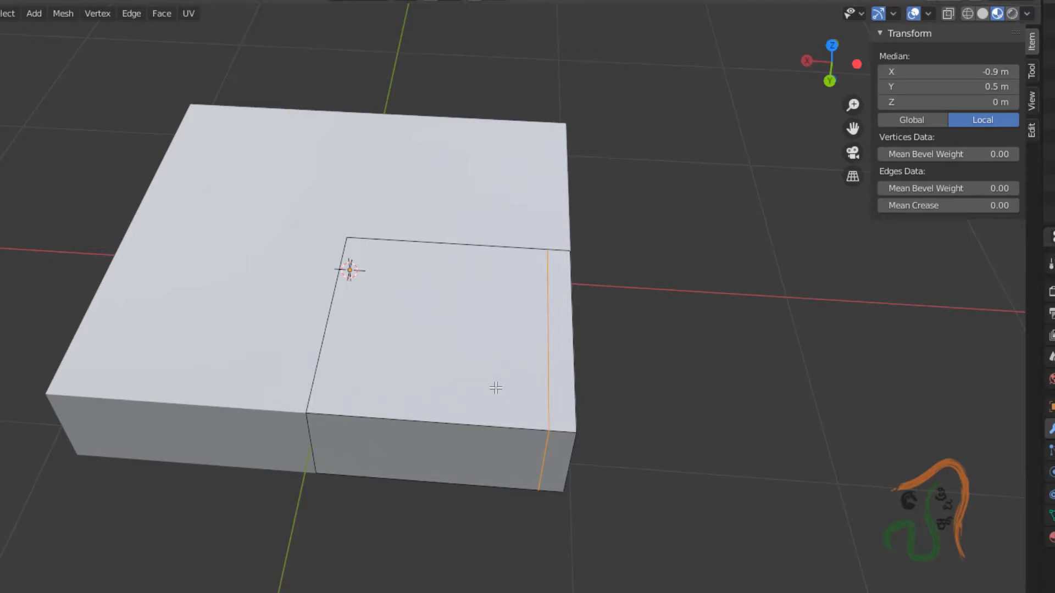
- Add a second edge loop running along the X direction near the quarter's outer Y side and set its median Y to 0.9 m
{"action": "key", "text": "ctrl+r"}
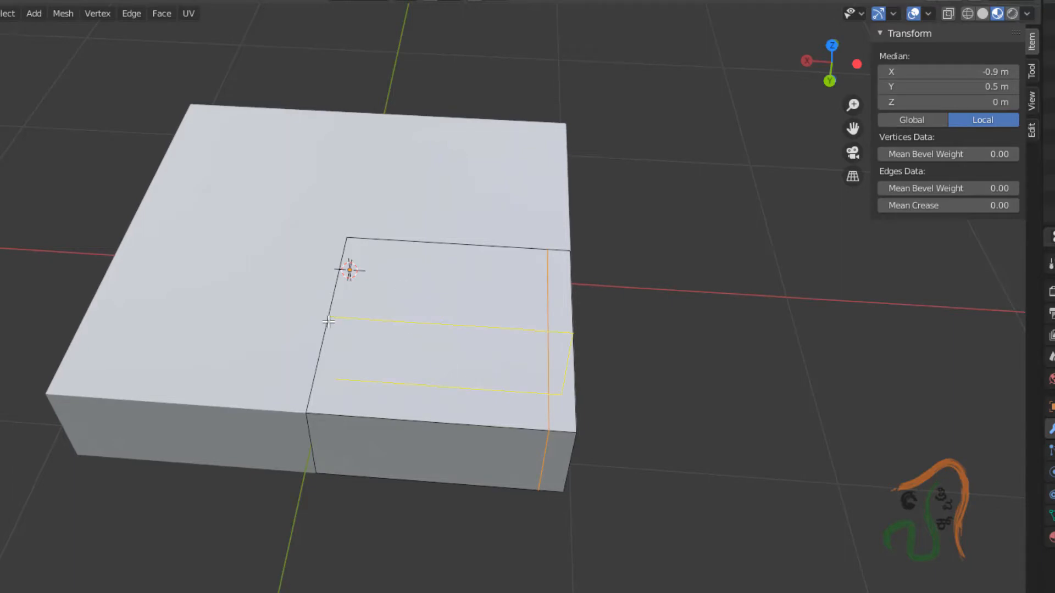
{"action": "left_click", "coordinate": [328, 322]}
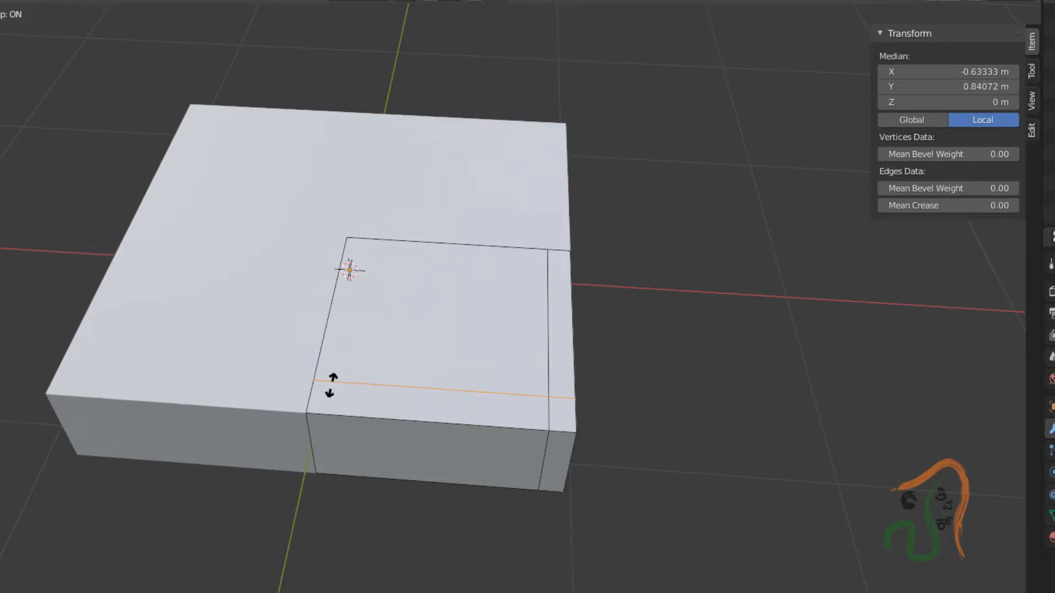
{"action": "left_click", "coordinate": [331, 385]}
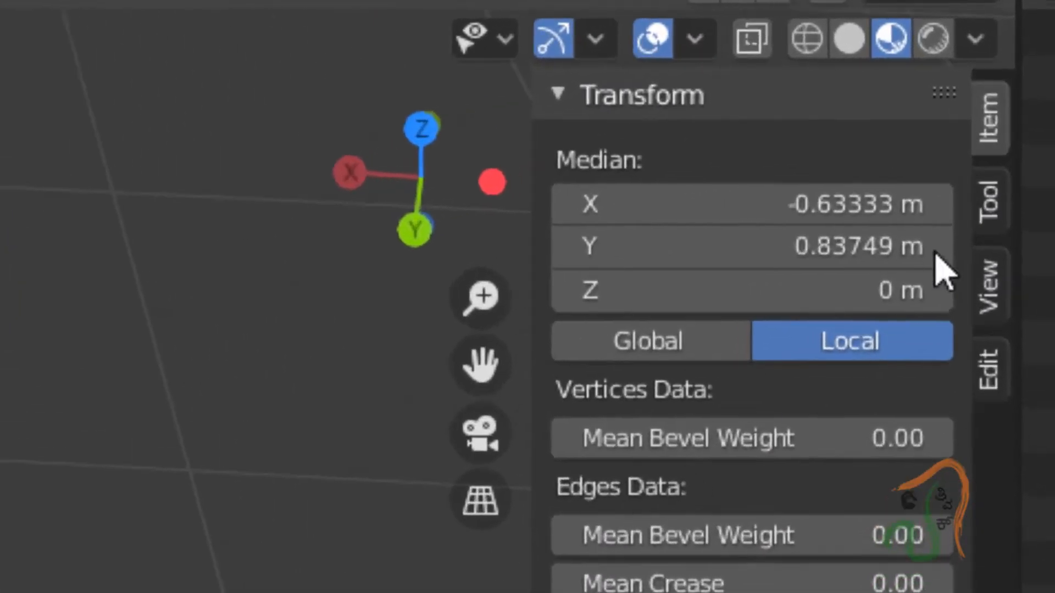
{"action": "left_click", "coordinate": [813, 253]}
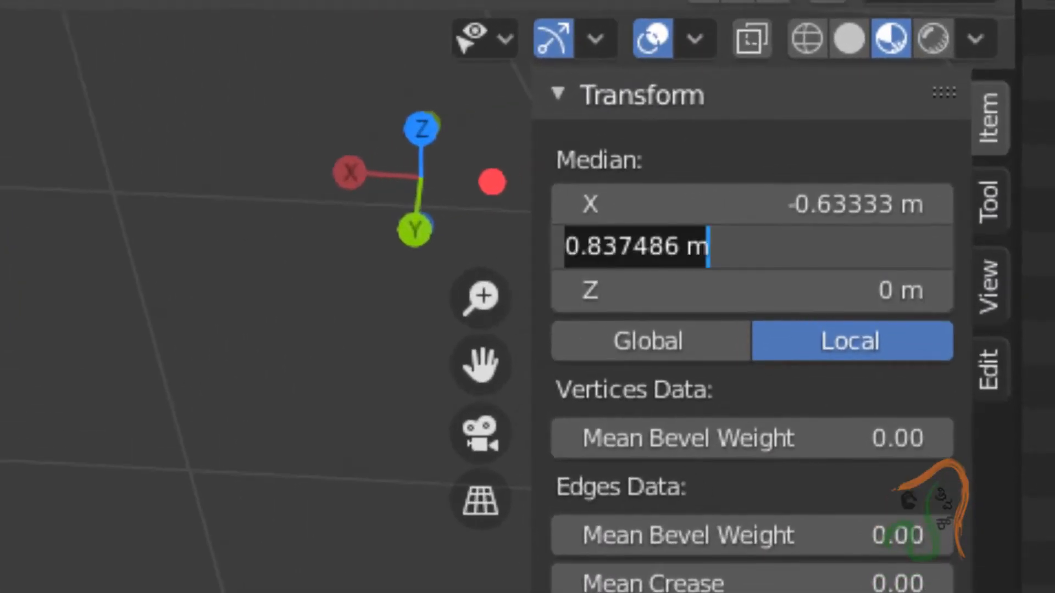
{"action": "type", "text": "0.9"}
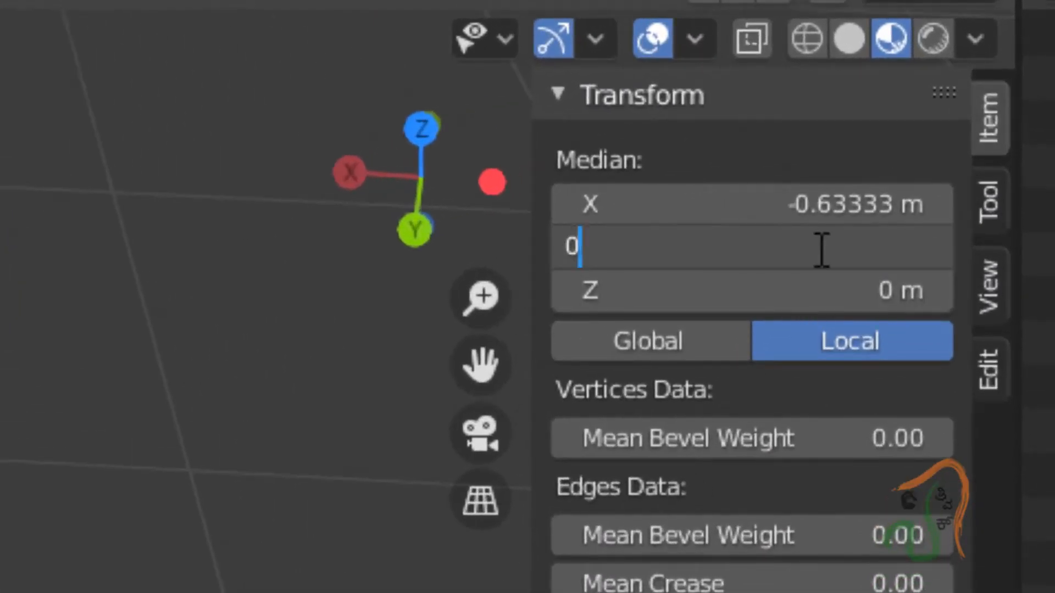
{"action": "key", "text": "Return"}
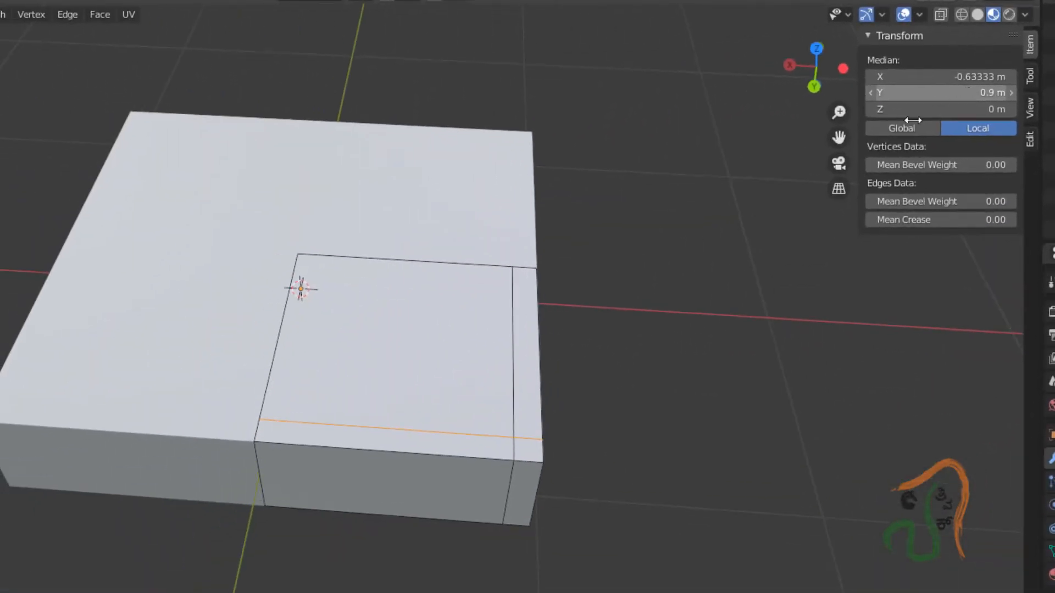
- Turn on snapping during transforms and enable Absolute Grid Snap for the Increment mode
{"action": "middle_click_drag", "start_coordinate": [373, 451], "coordinate": [372, 473]}
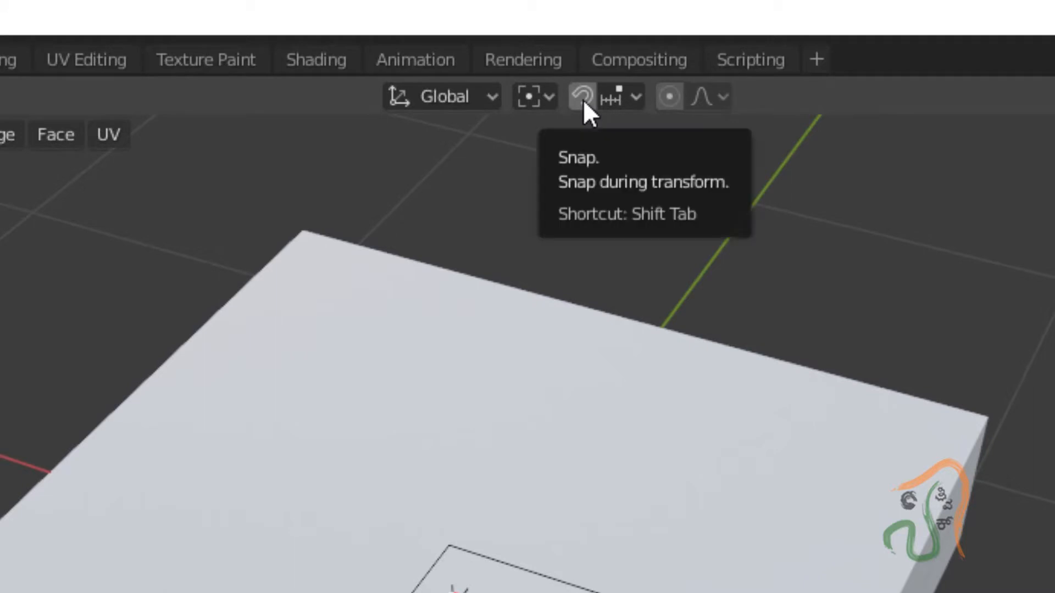
{"action": "left_click", "coordinate": [583, 102]}
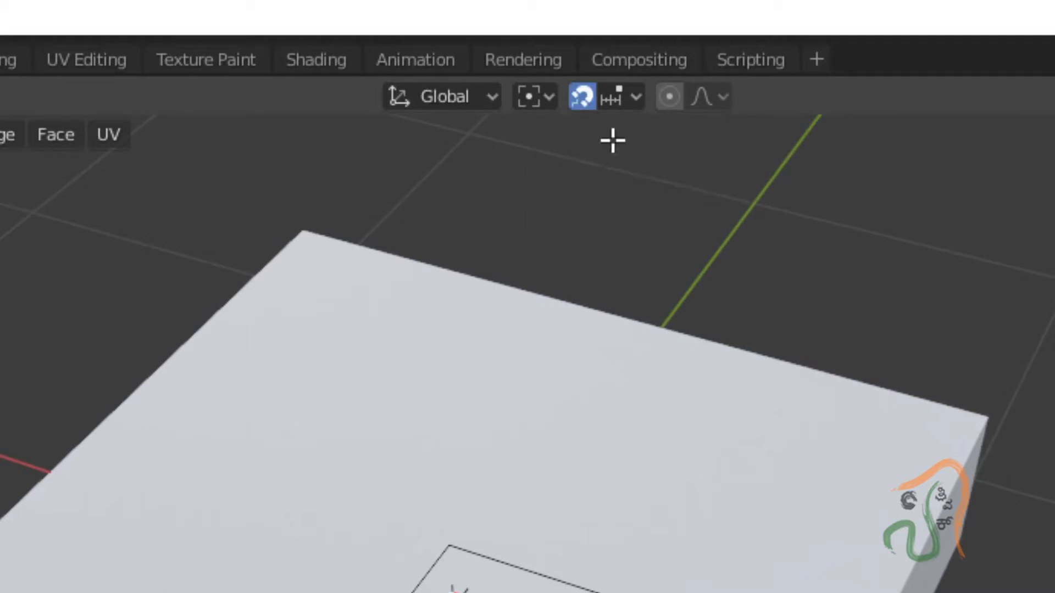
{"action": "left_click", "coordinate": [631, 99]}
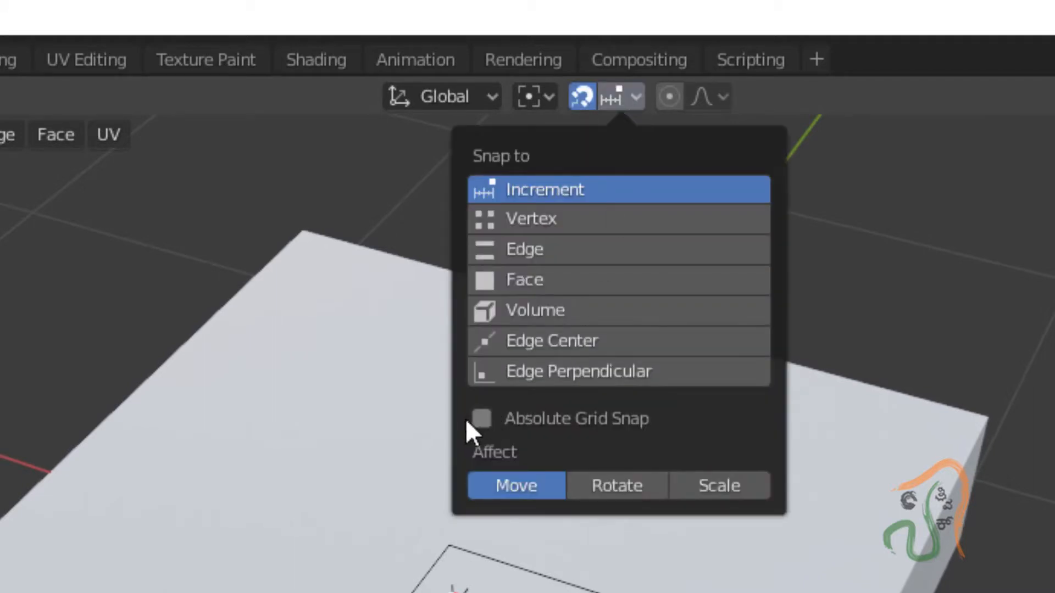
{"action": "left_click", "coordinate": [480, 420]}
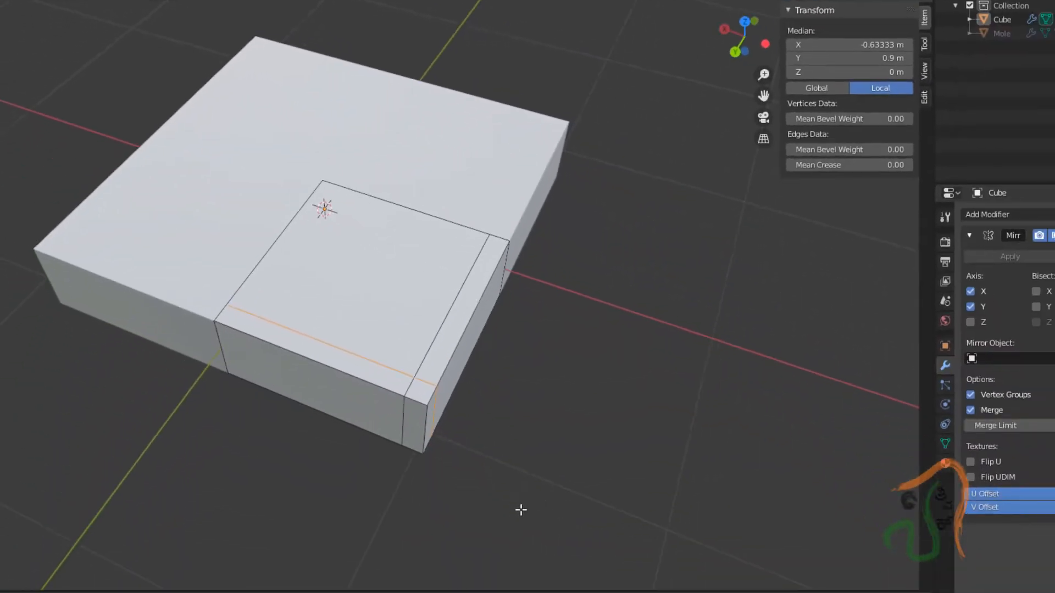
- Extrude the narrow corner face on the quarter block's outer X side outward by 2 m
{"action": "key", "text": "3"}
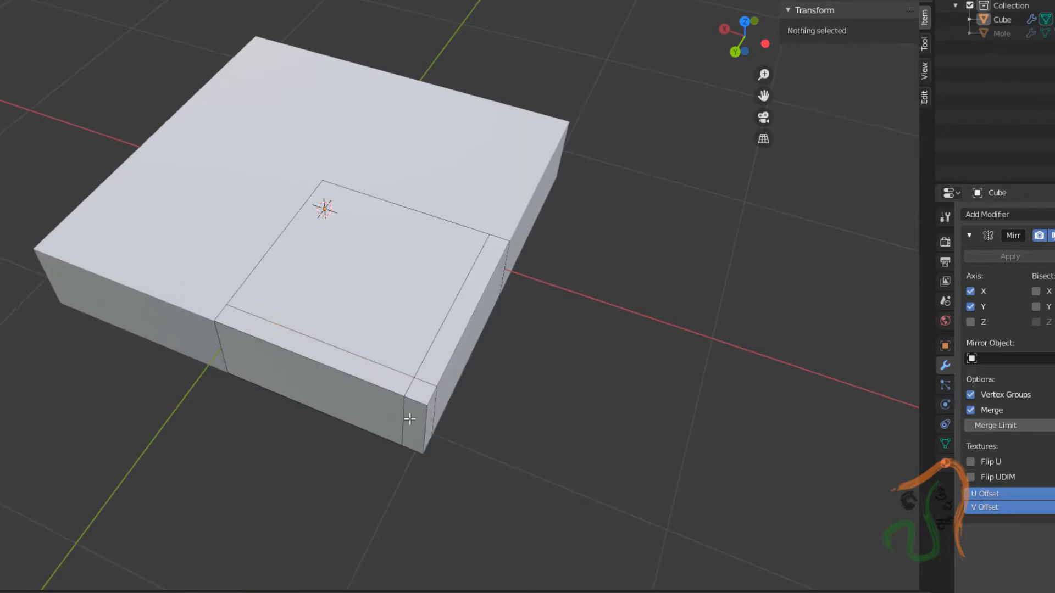
{"action": "left_click", "coordinate": [425, 421]}
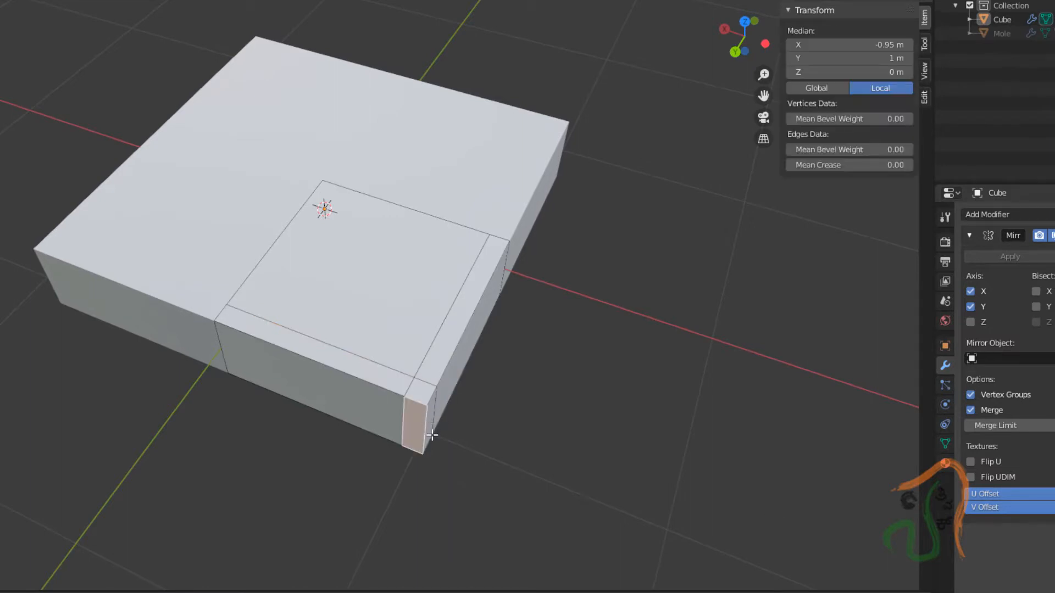
{"action": "left_click", "coordinate": [433, 418]}
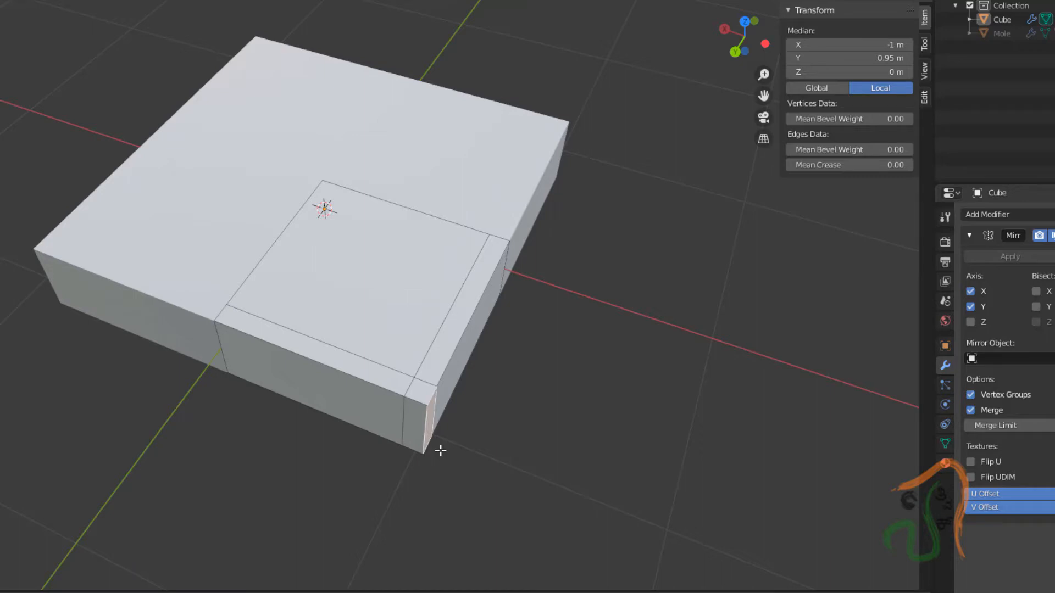
{"action": "key", "text": "e"}
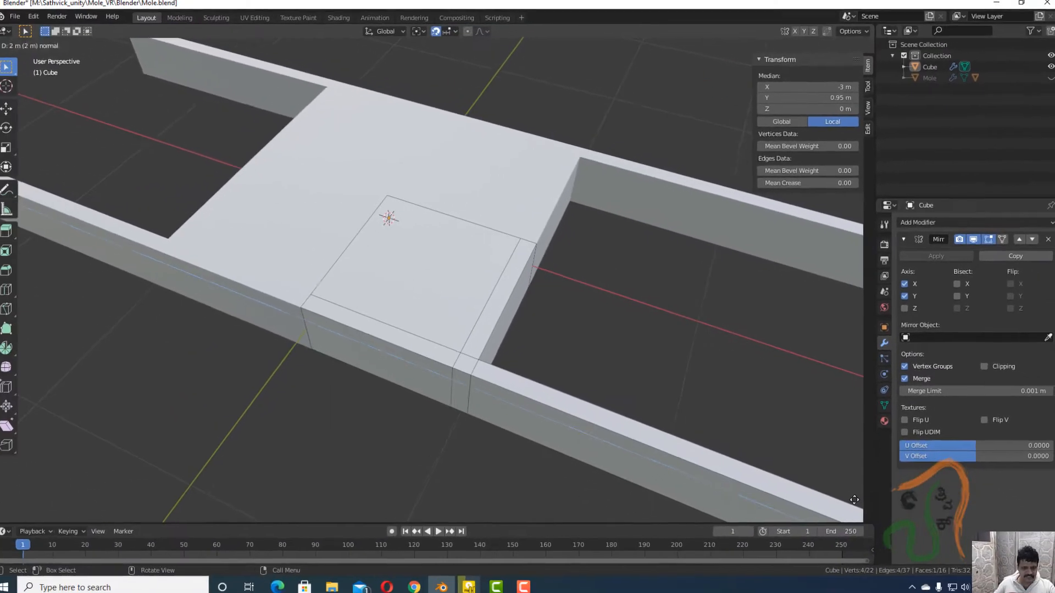
{"action": "left_click", "coordinate": [713, 461]}
{"action": "scroll", "coordinate": [713, 461], "scroll_direction": "down", "scroll_amount": 4}
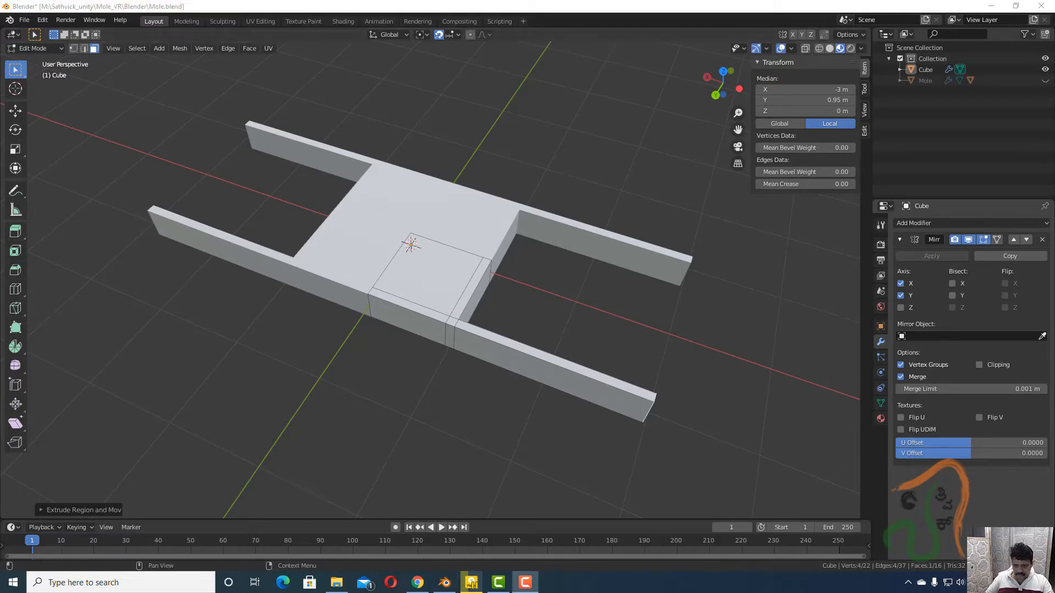
- Extrude the narrow corner face on the quarter block's outer Y side outward into a long arm along the Y direction
{"action": "left_click", "coordinate": [451, 336]}
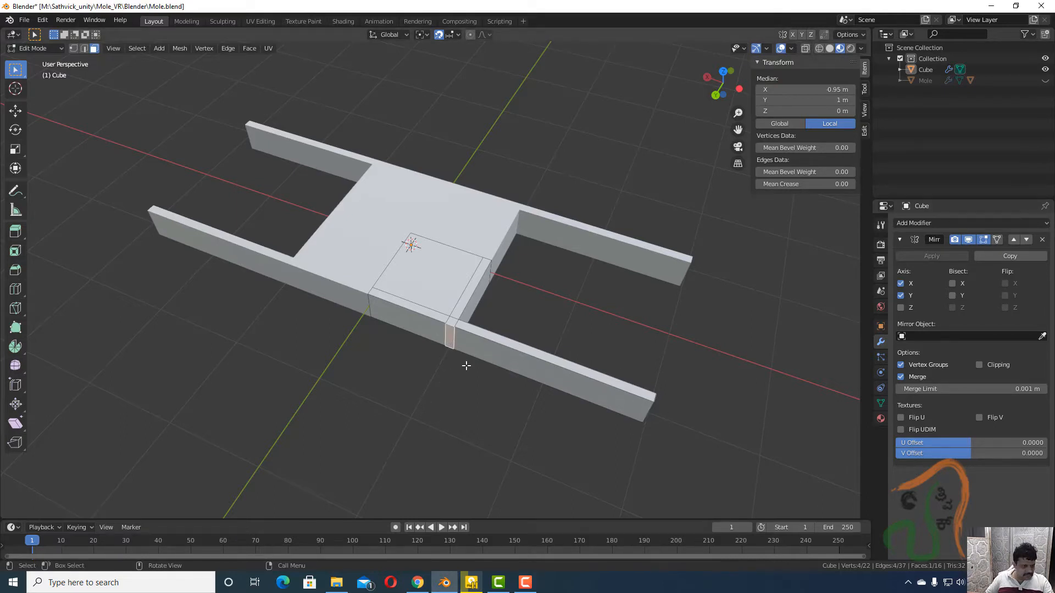
{"action": "key", "text": "e"}
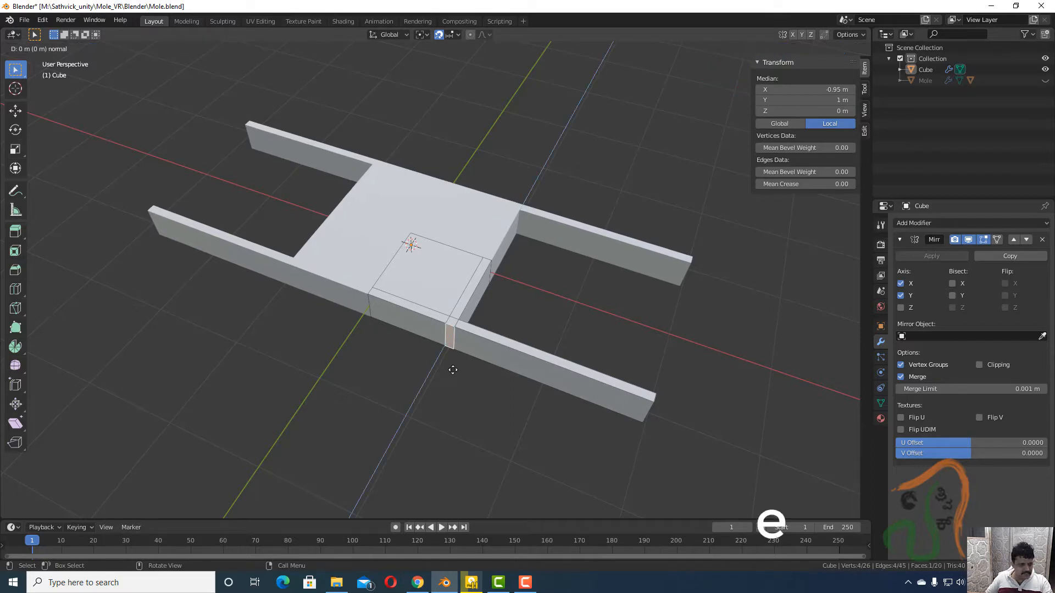
{"action": "left_click", "coordinate": [375, 518]}
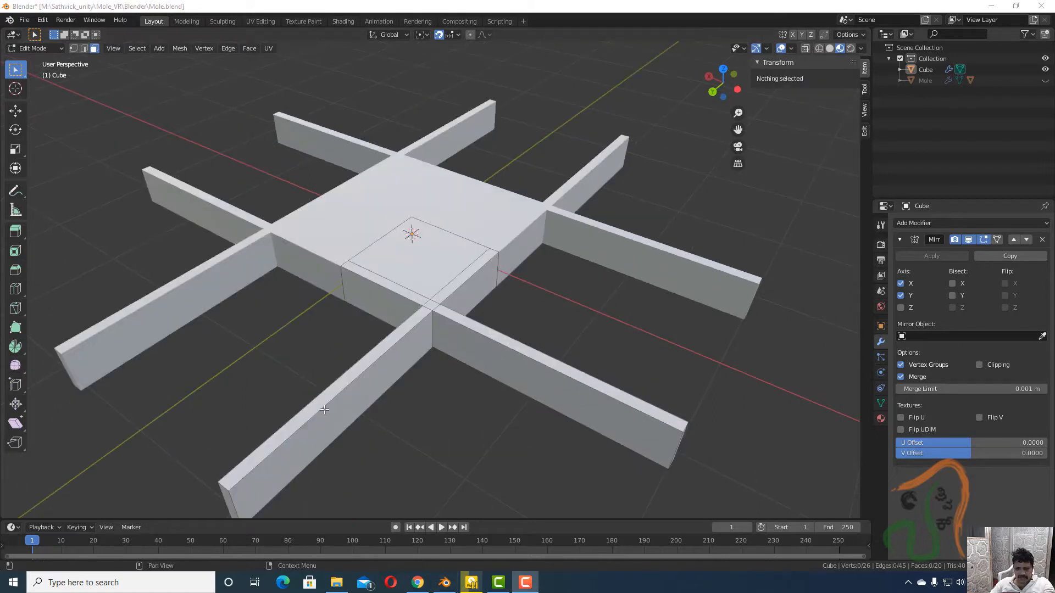
{"action": "key", "text": "ctrl+r"}
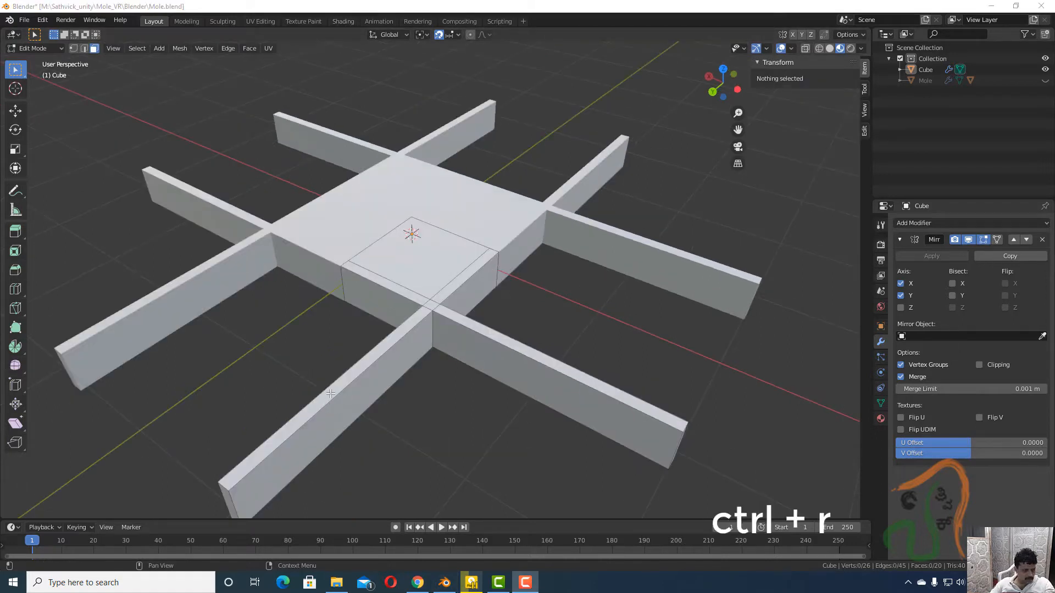
{"action": "left_click", "coordinate": [556, 380]}
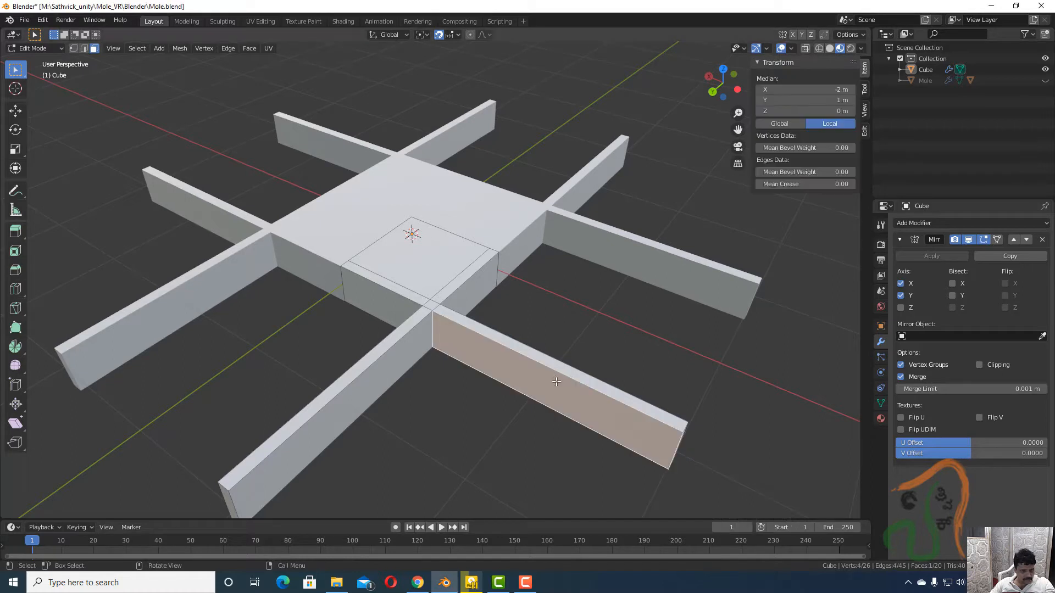
{"action": "left_click", "coordinate": [717, 381]}
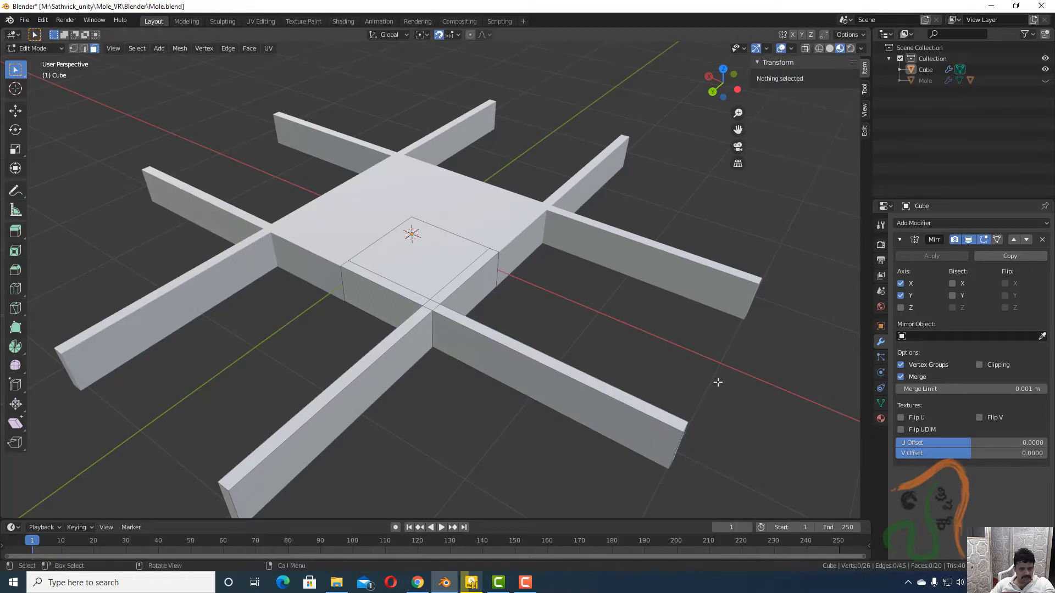
- Add an edge loop across the arm extending in the X direction near its outer end and set its median X to -2.9 m
{"action": "key", "text": "ctrl+r"}
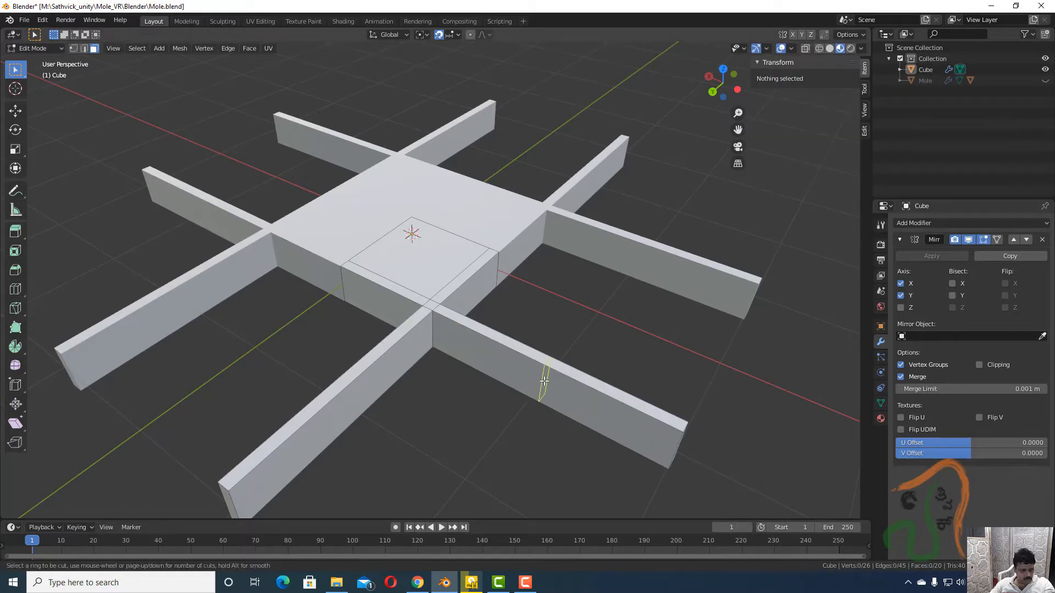
{"action": "left_click", "coordinate": [544, 380]}
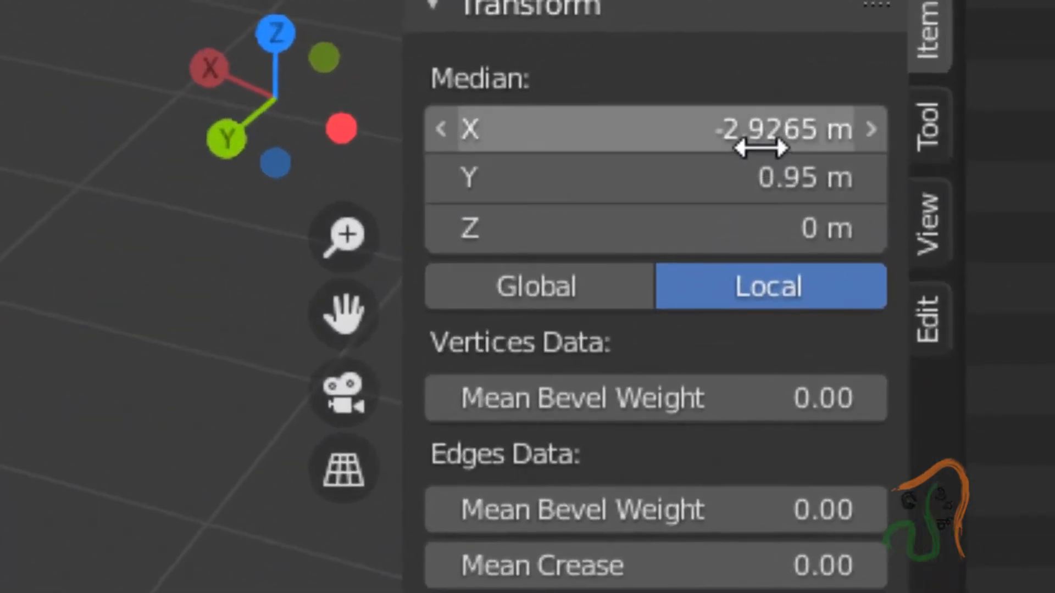
{"action": "left_click", "coordinate": [950, 51]}
{"action": "key", "text": "BackSpace"}
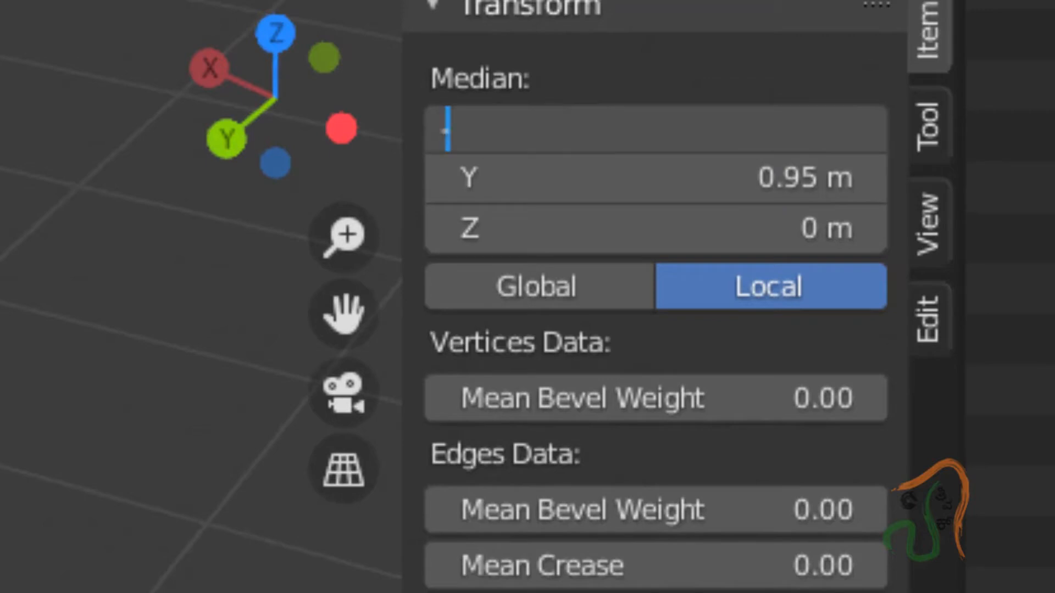
{"action": "type", "text": "-2.9"}
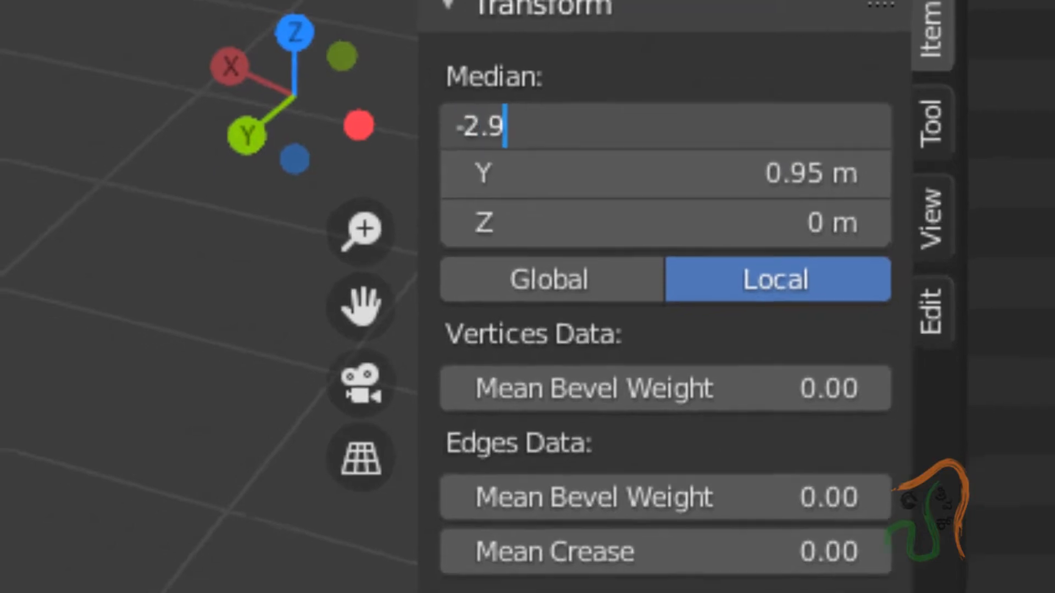
{"action": "key", "text": "Return"}
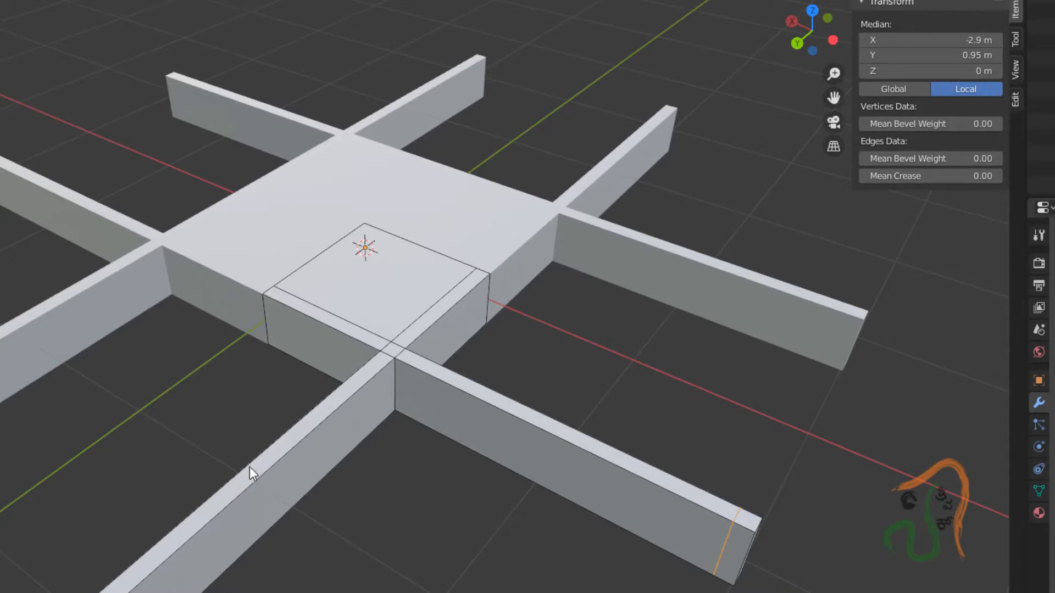
- Add an edge loop across the arm extending in the Y direction near its outer end and set its median Y to 2.9 m
{"action": "key", "text": "ctrl+r"}
{"action": "left_click", "coordinate": [255, 479]}
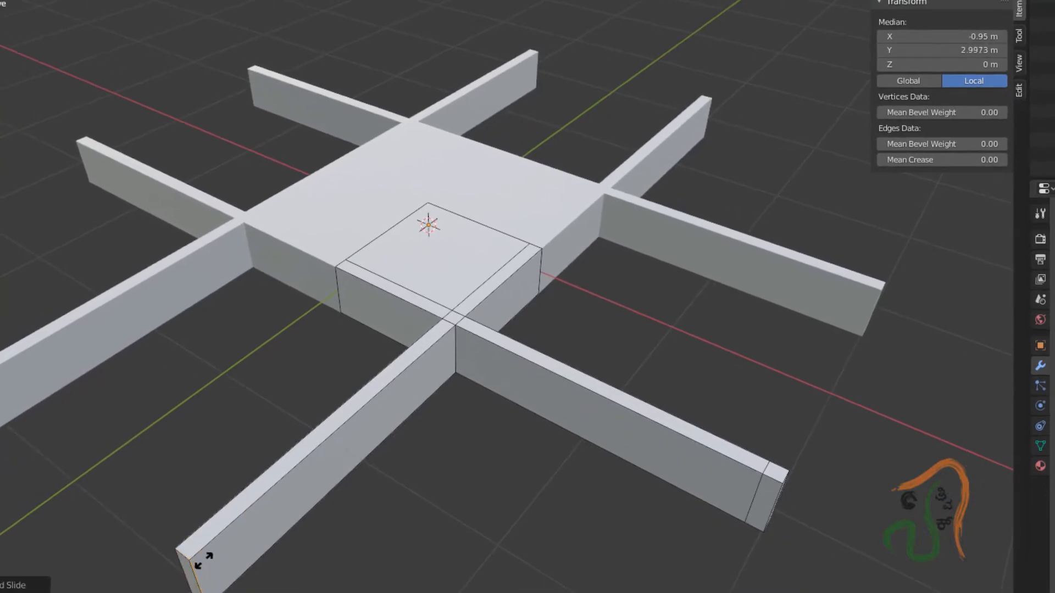
{"action": "left_click", "coordinate": [219, 560]}
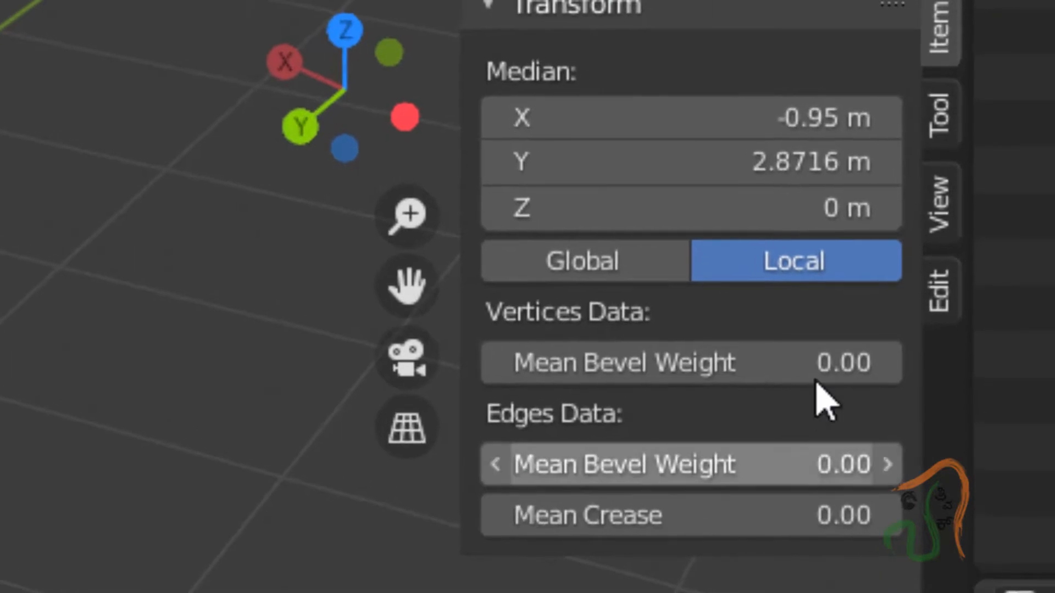
{"action": "left_click", "coordinate": [760, 164]}
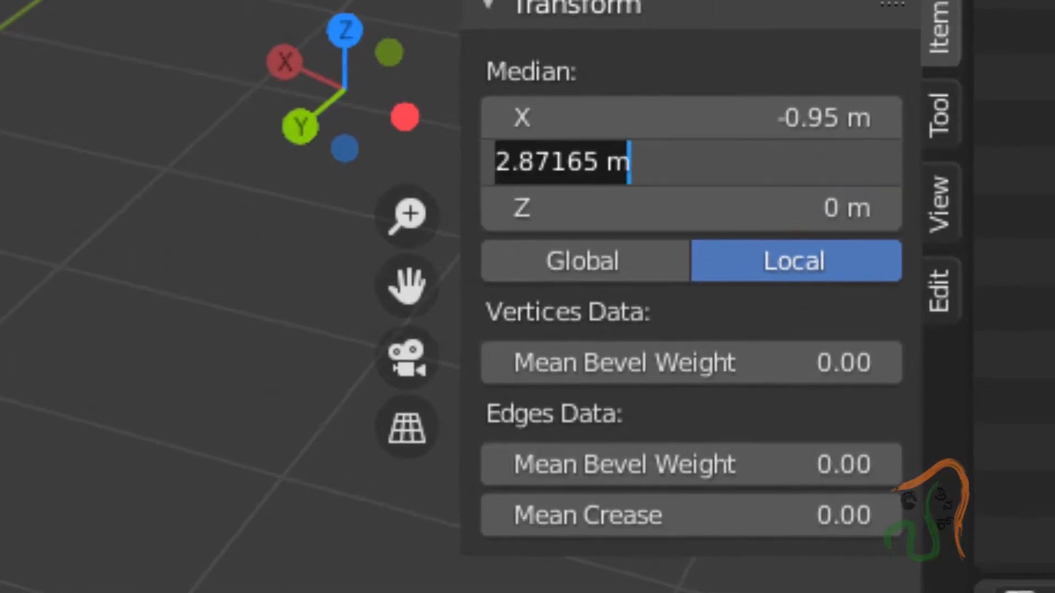
{"action": "type", "text": "2.9"}
{"action": "key", "text": "Return"}
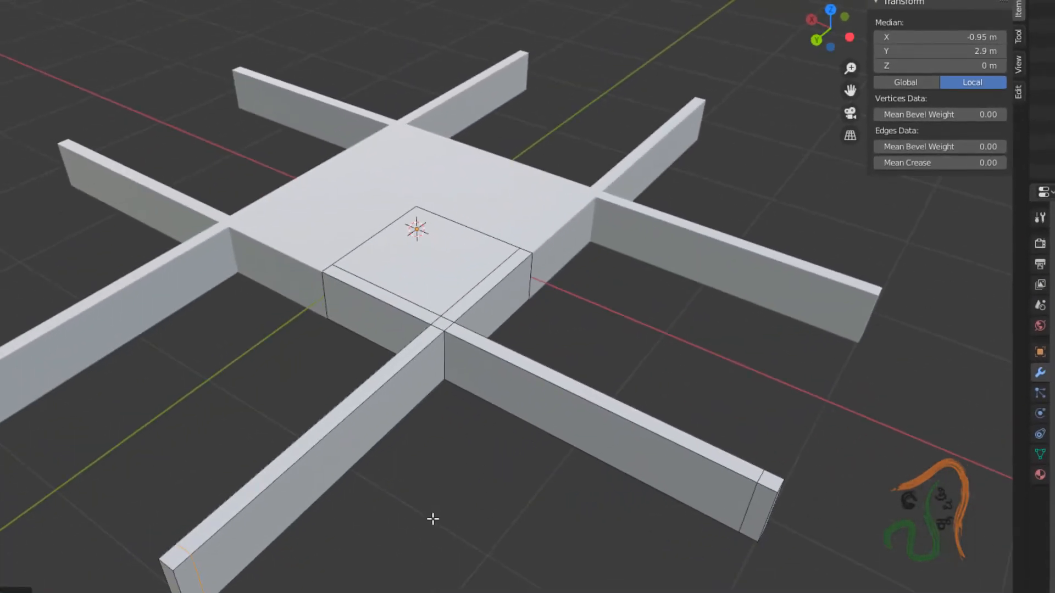
- Extrude the inner side face at the Y arm's outer end to the centre plane at X 0 m and delete the extruded end face
{"action": "middle_click_drag", "start_coordinate": [431, 513], "coordinate": [400, 503]}
{"action": "scroll", "coordinate": [400, 503], "scroll_direction": "down", "scroll_amount": 2}
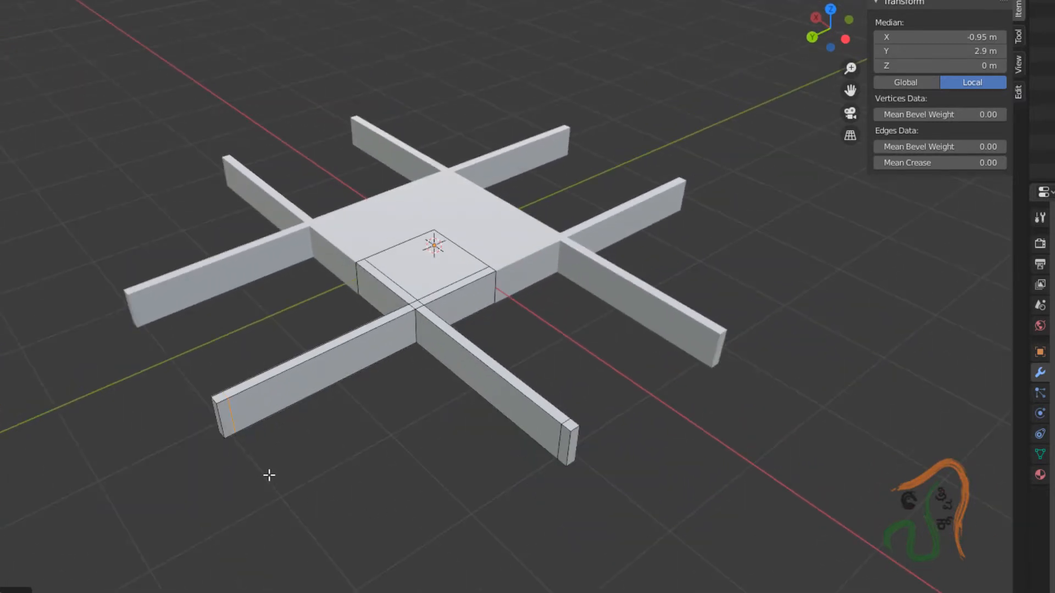
{"action": "key", "text": "alt+a"}
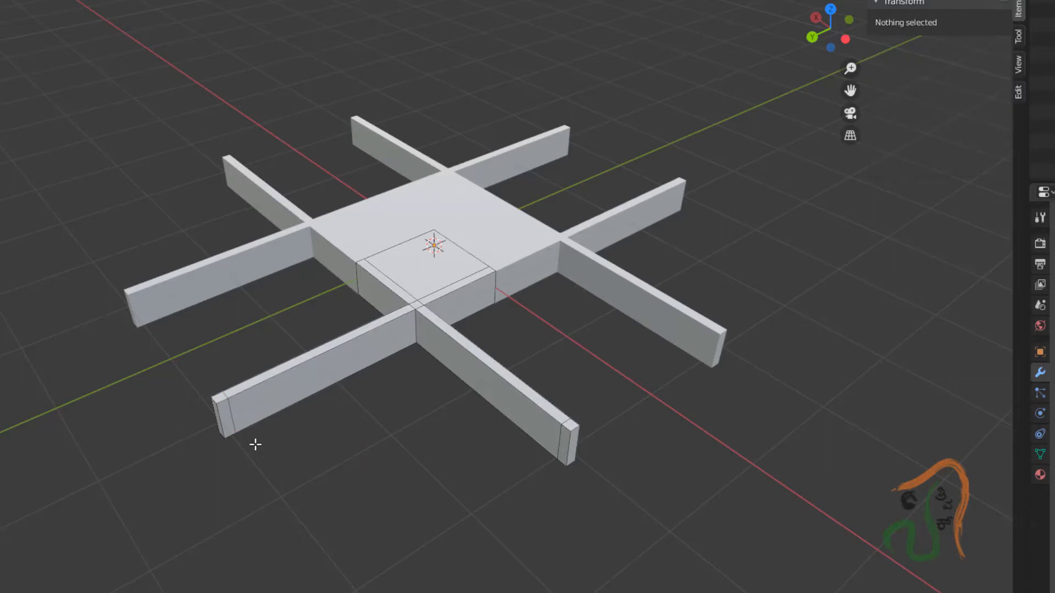
{"action": "left_click", "coordinate": [224, 419]}
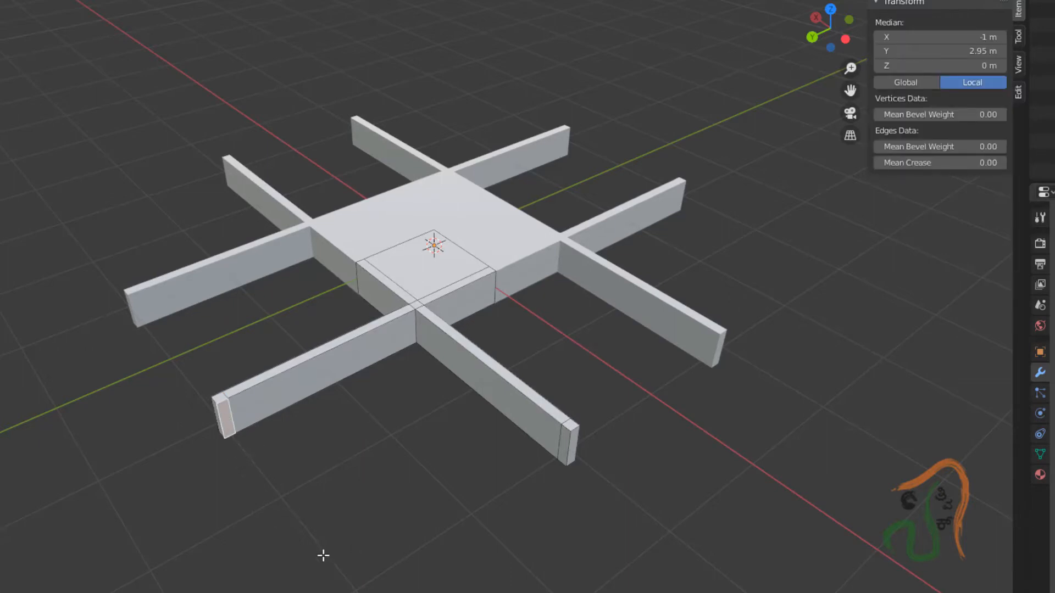
{"action": "middle_click_drag", "start_coordinate": [318, 523], "coordinate": [630, 503]}
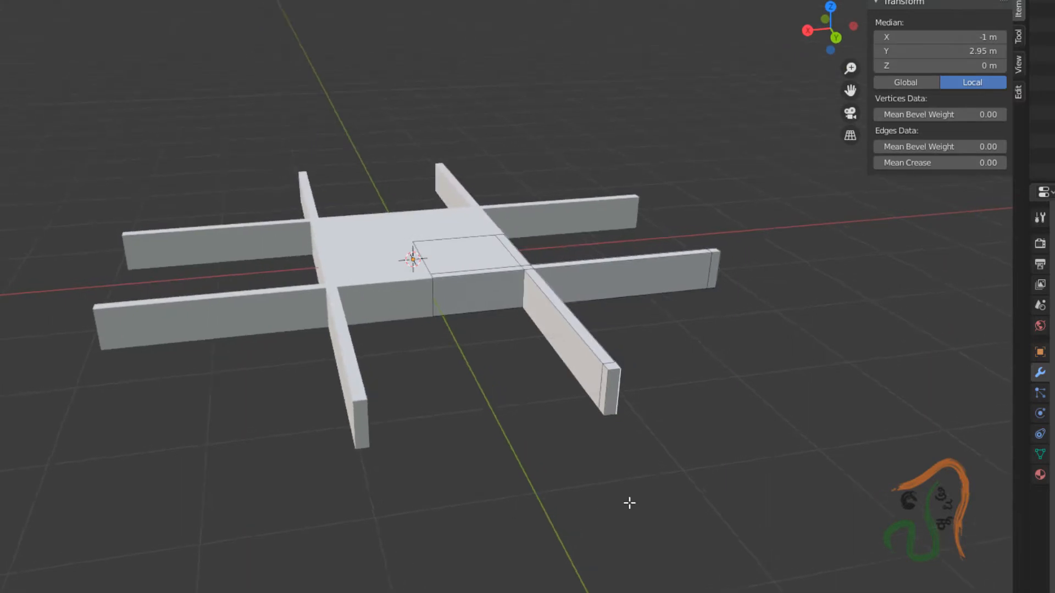
{"action": "left_click", "coordinate": [601, 394]}
{"action": "middle_click_drag", "start_coordinate": [605, 466], "coordinate": [609, 478]}
{"action": "key", "text": "e"}
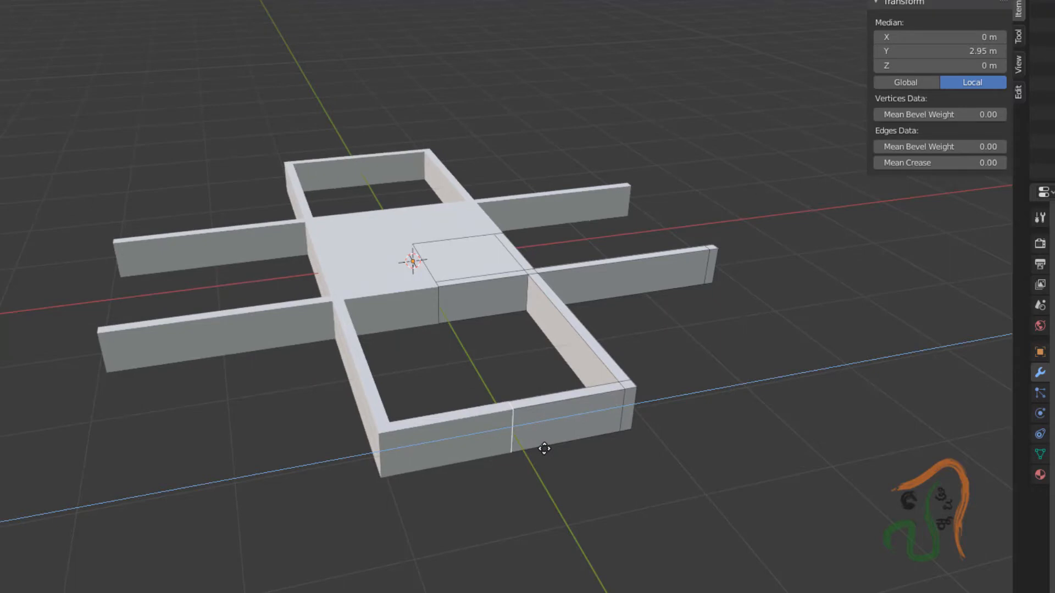
{"action": "key", "text": "x"}
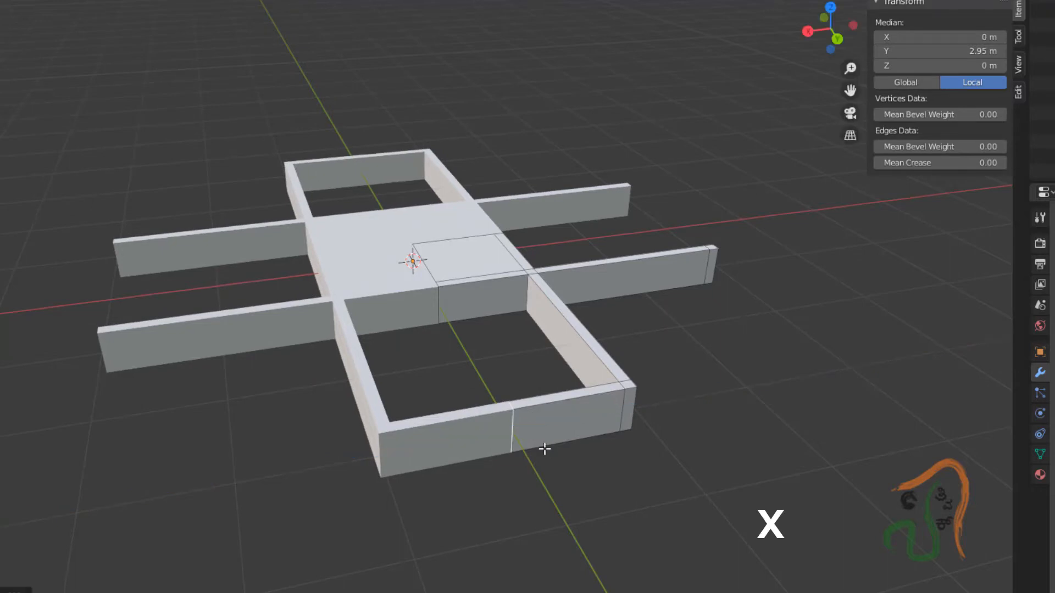
{"action": "left_click", "coordinate": [545, 448]}
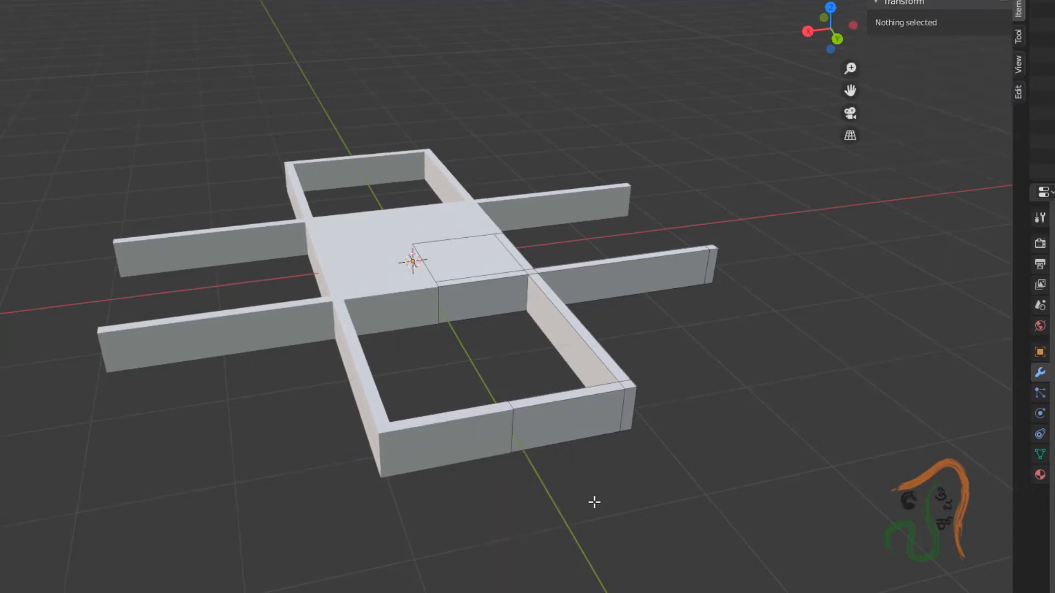
- Extrude the inner side face at the X arm's outer end to the centre plane at Y 0 m and delete the extruded end face
{"action": "middle_click_drag", "start_coordinate": [593, 498], "coordinate": [371, 468]}
{"action": "middle_click_drag", "start_coordinate": [318, 435], "coordinate": [295, 438]}
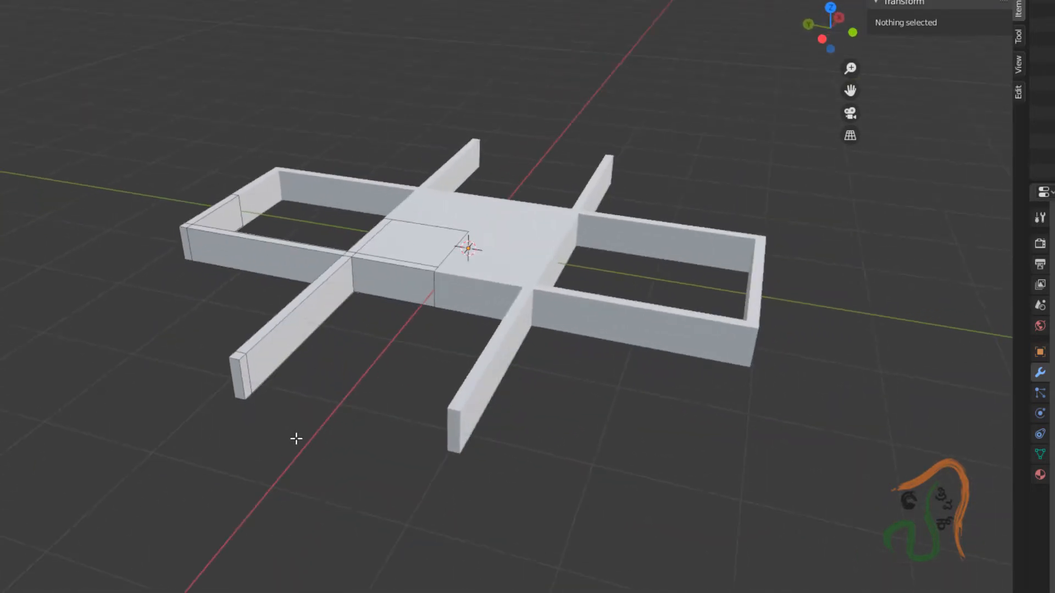
{"action": "left_click", "coordinate": [246, 376]}
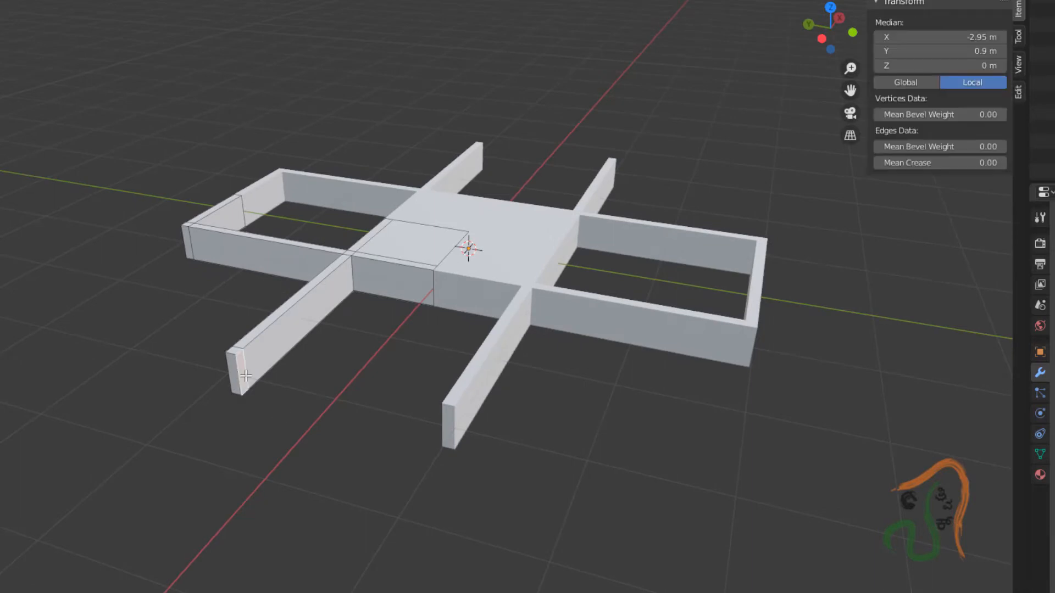
{"action": "key", "text": "e"}
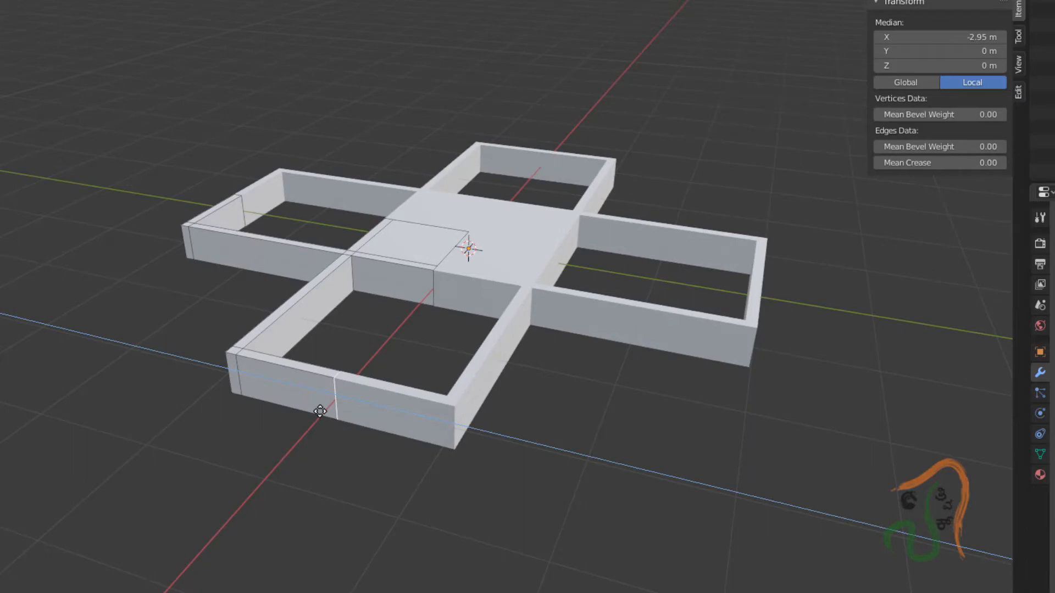
{"action": "left_click", "coordinate": [320, 411]}
{"action": "key", "text": "x"}
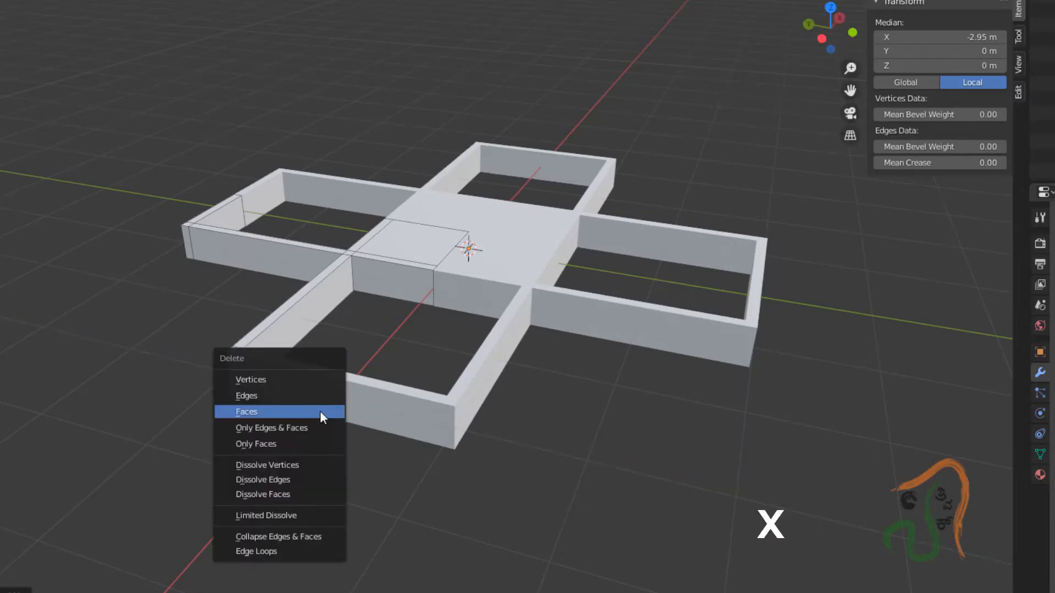
{"action": "left_click", "coordinate": [323, 417]}
- Extrude the outward-facing side face at the Y arm's outer end along X until its median X is 3 m
{"action": "middle_click_drag", "start_coordinate": [330, 468], "coordinate": [241, 431]}
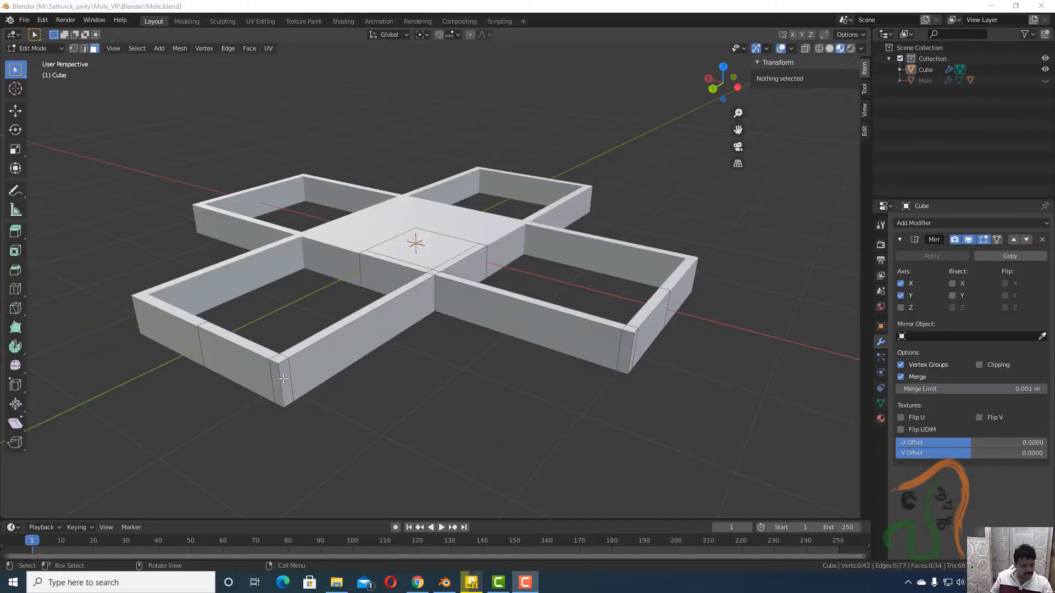
{"action": "left_click", "coordinate": [283, 379]}
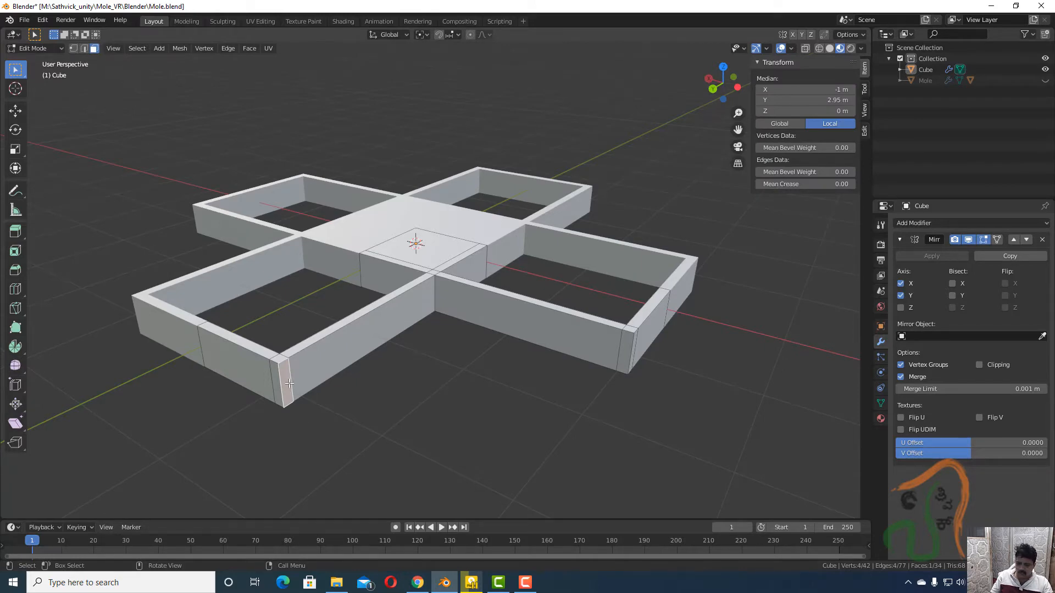
{"action": "key", "text": "KP_7"}
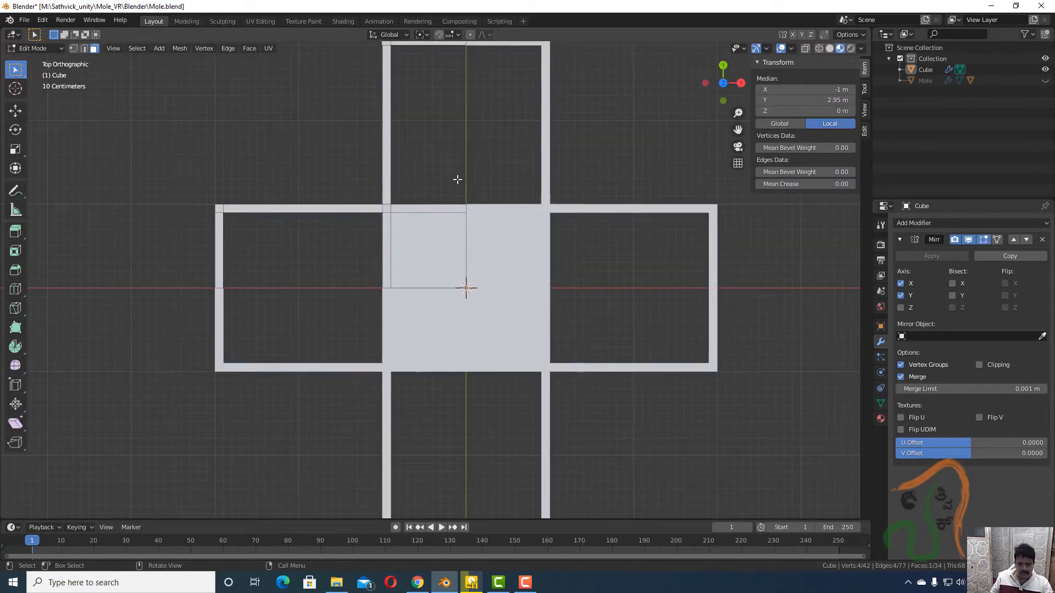
{"action": "middle_click_drag", "start_coordinate": [463, 165], "coordinate": [423, 266], "text": "shift"}
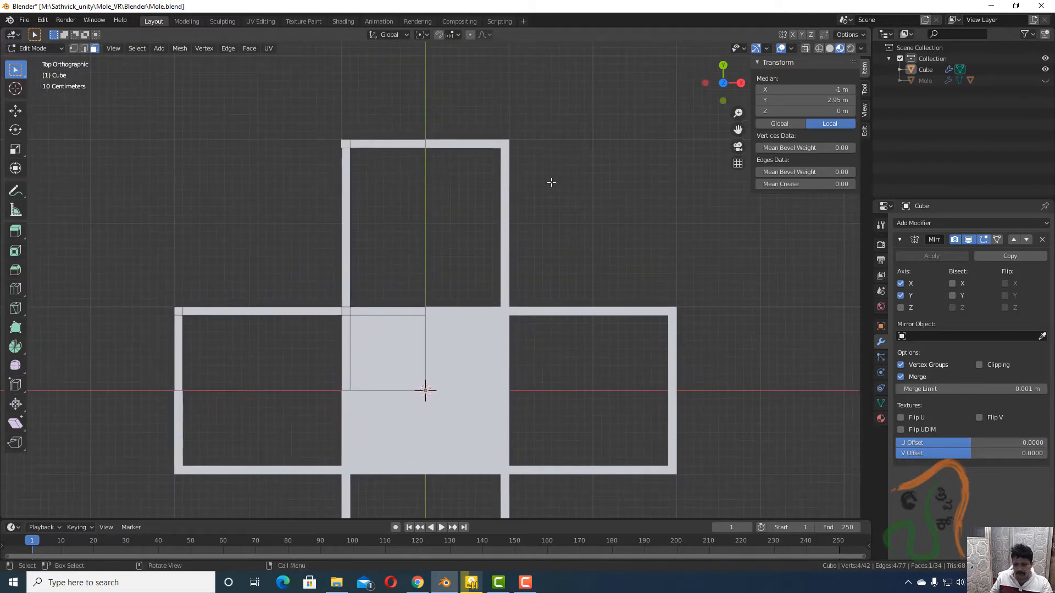
{"action": "scroll", "coordinate": [552, 182], "scroll_direction": "up", "scroll_amount": 2}
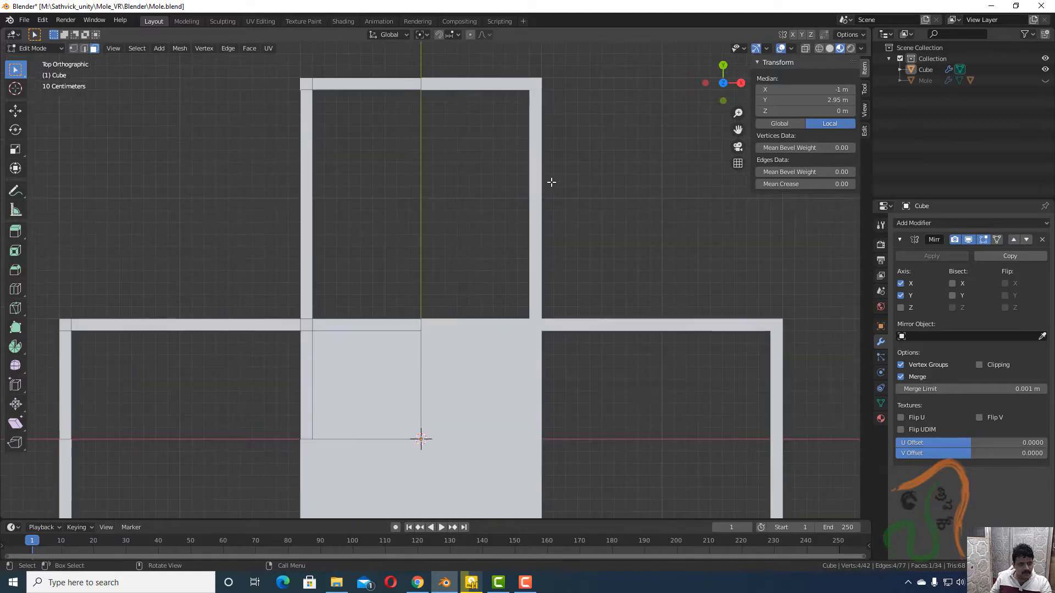
{"action": "middle_click_drag", "start_coordinate": [509, 209], "coordinate": [380, 288], "text": "shift"}
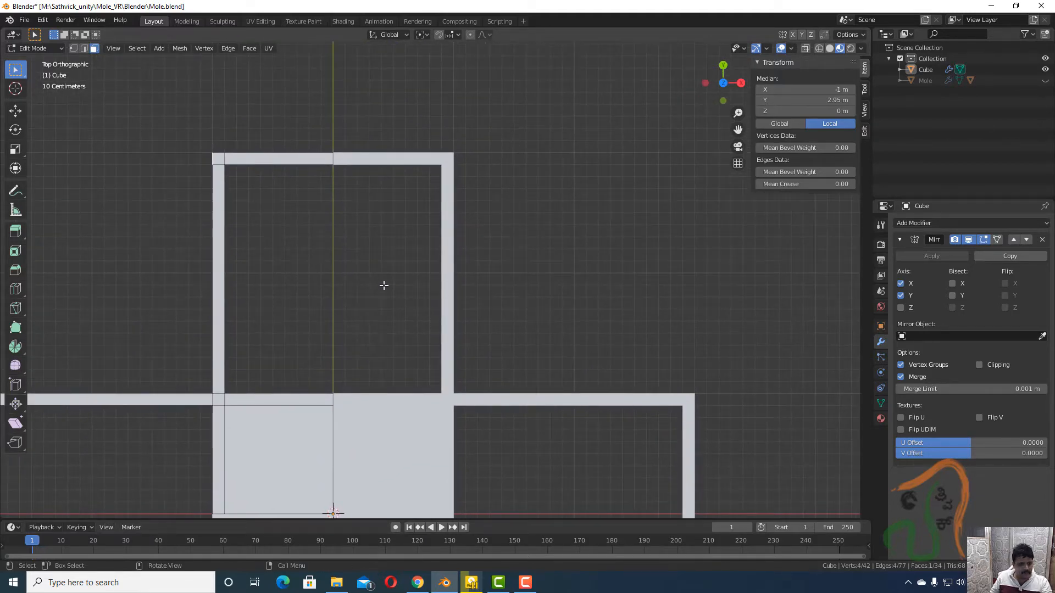
{"action": "key", "text": "e"}
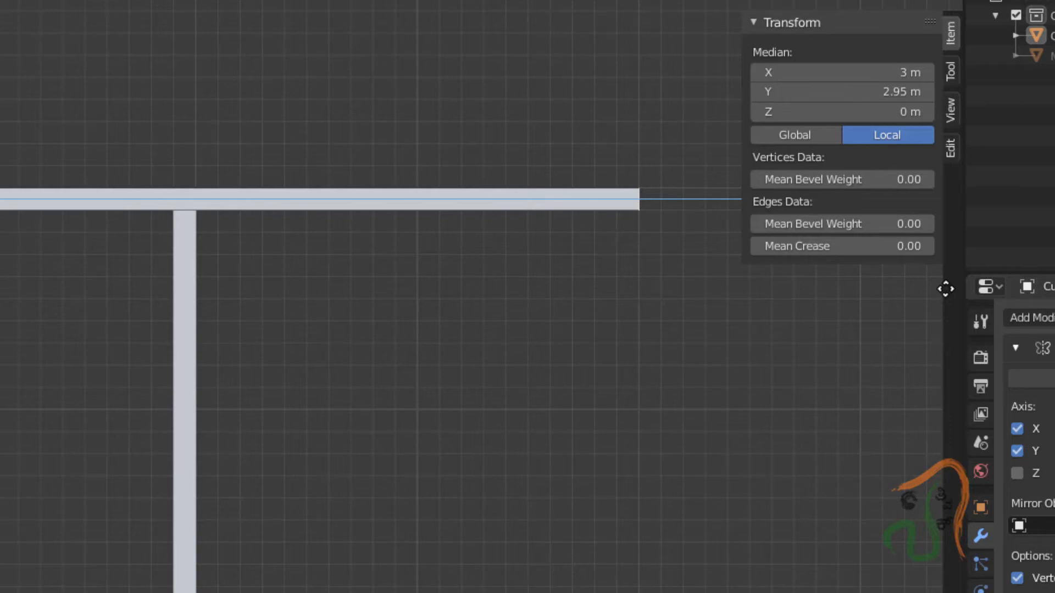
{"action": "left_click", "coordinate": [945, 289]}
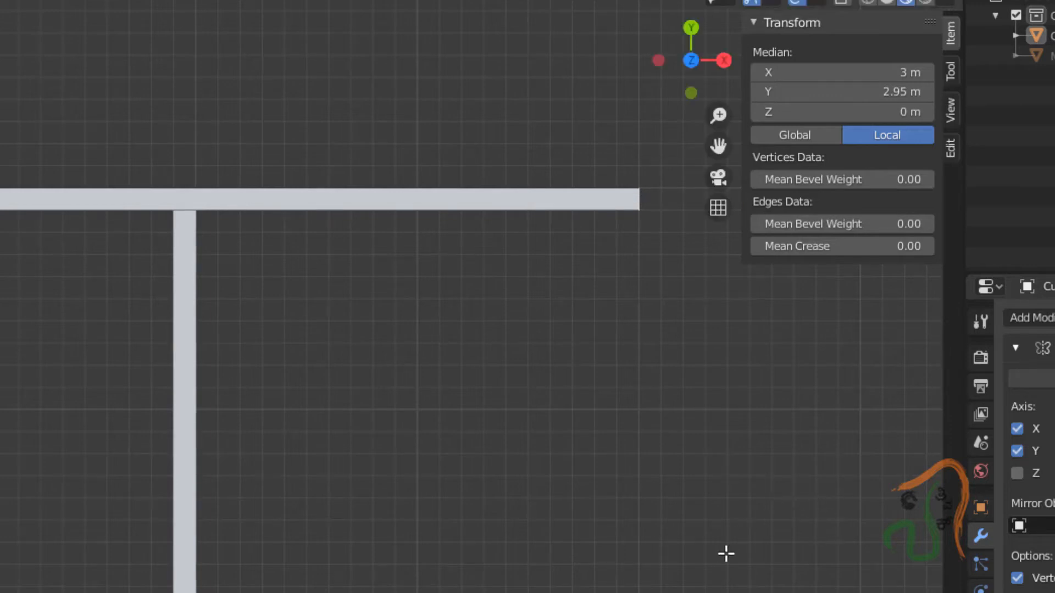
- Extrude the outward-facing side face at the X arm's outer end along Y until it meets the outer crossbar at median Y 2.9 m
{"action": "middle_click_drag", "start_coordinate": [726, 554], "coordinate": [580, 481]}
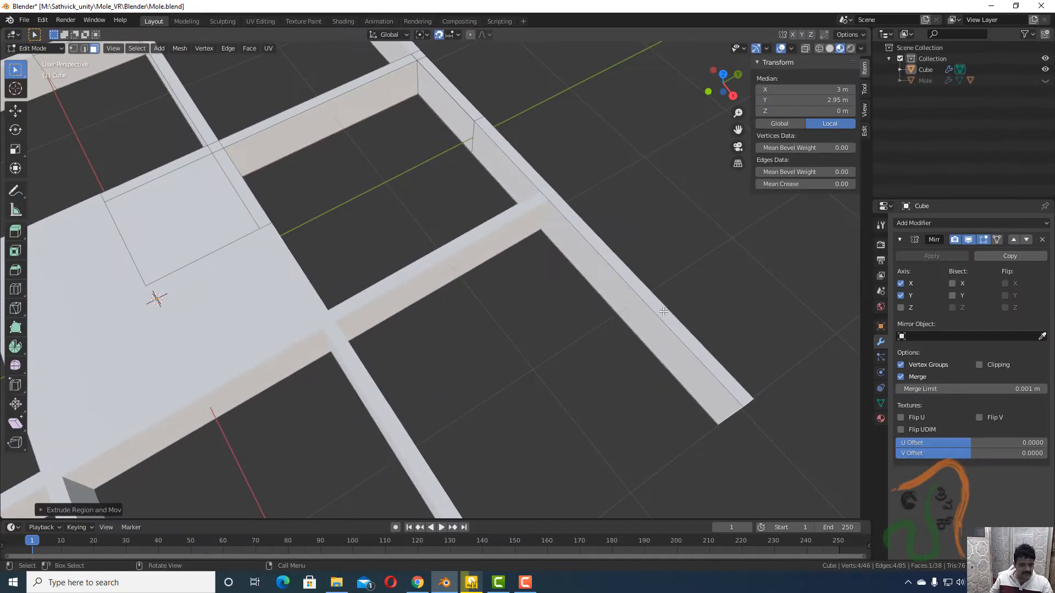
{"action": "scroll", "coordinate": [629, 343], "scroll_direction": "down", "scroll_amount": 2}
{"action": "middle_click_drag", "start_coordinate": [530, 447], "coordinate": [346, 379]}
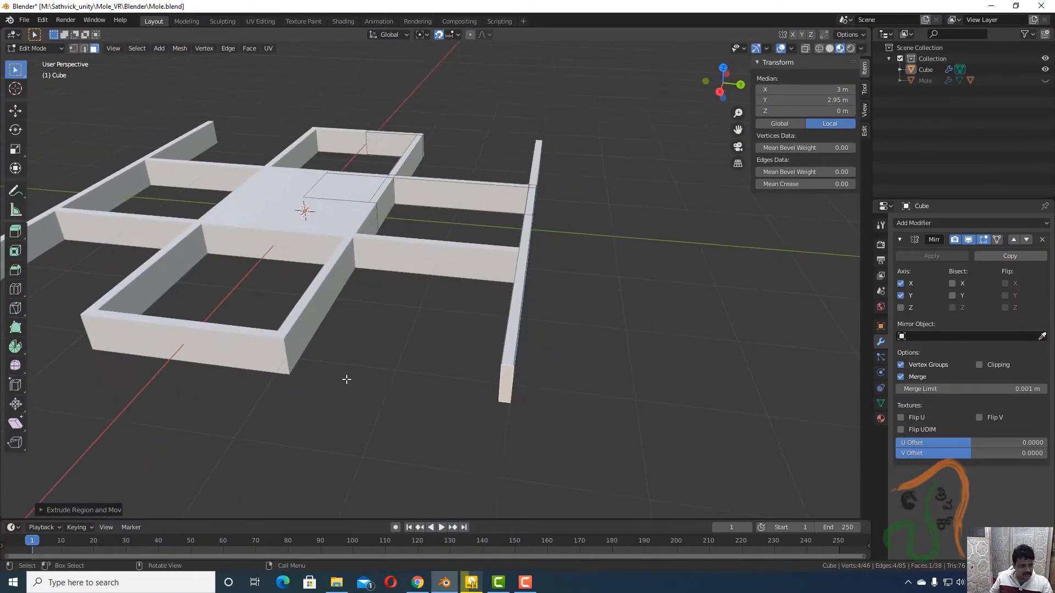
{"action": "middle_click_drag", "start_coordinate": [374, 341], "coordinate": [288, 330]}
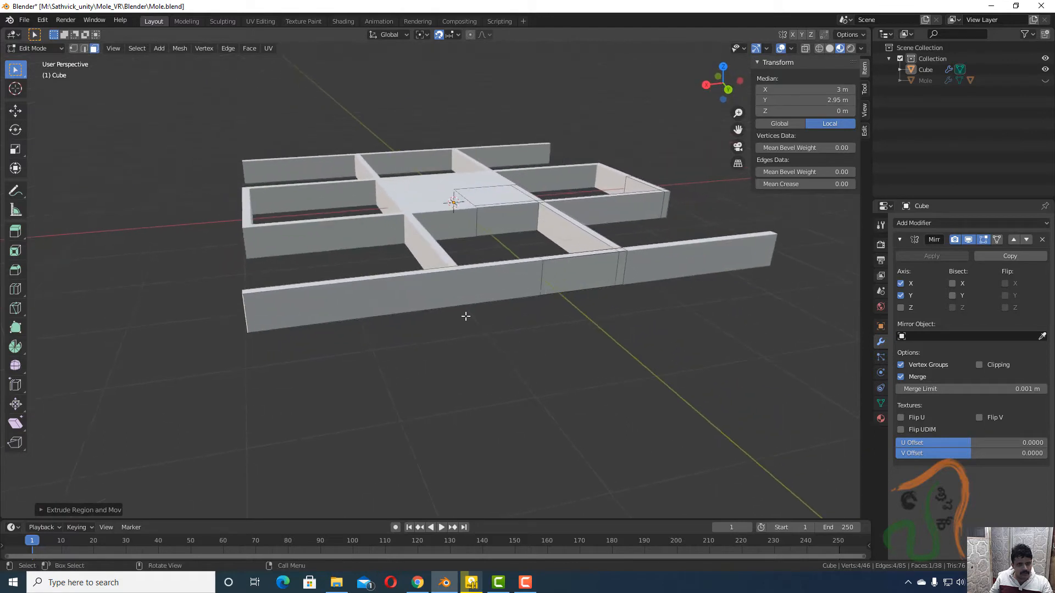
{"action": "left_click", "coordinate": [666, 209]}
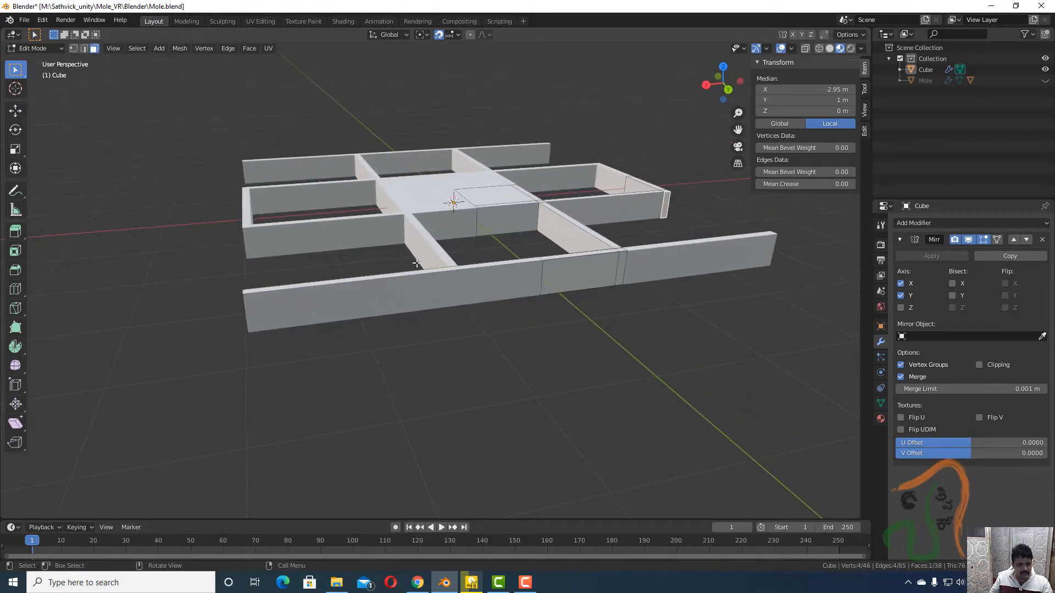
{"action": "middle_click_drag", "start_coordinate": [416, 263], "coordinate": [439, 252]}
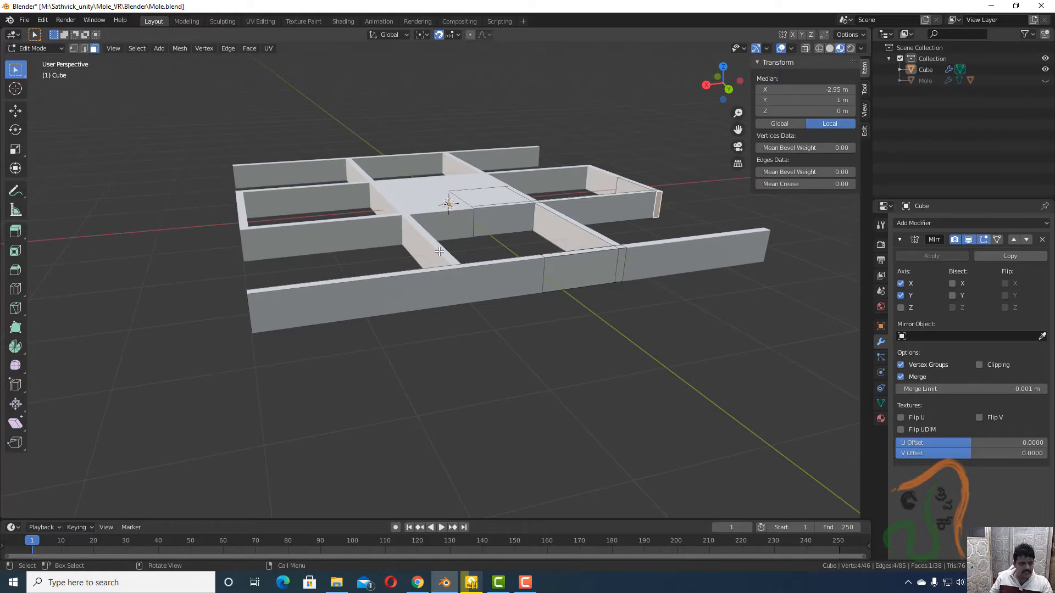
{"action": "key", "text": "KP_7"}
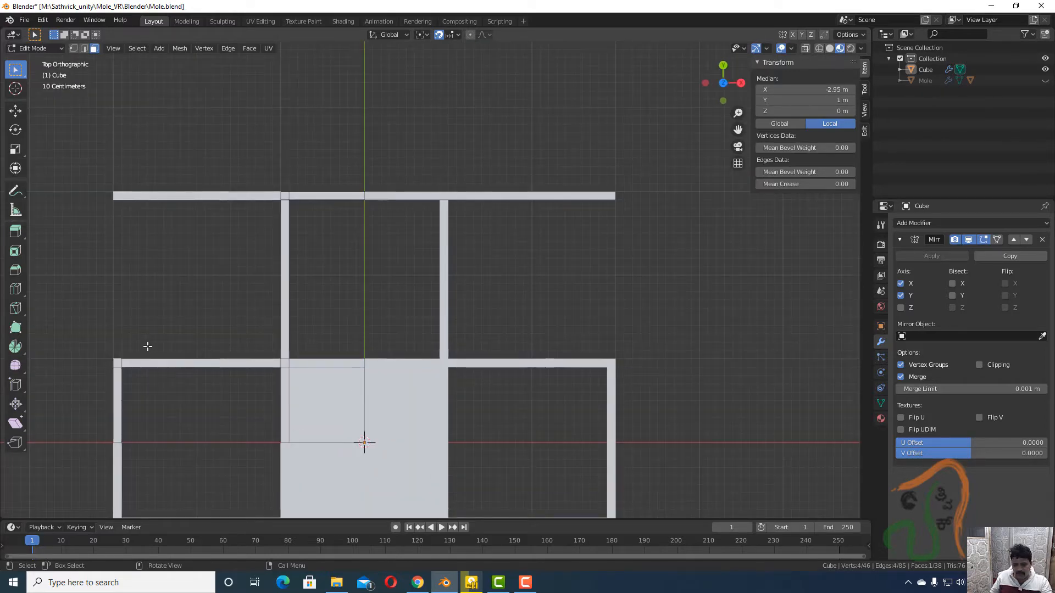
{"action": "key", "text": "e"}
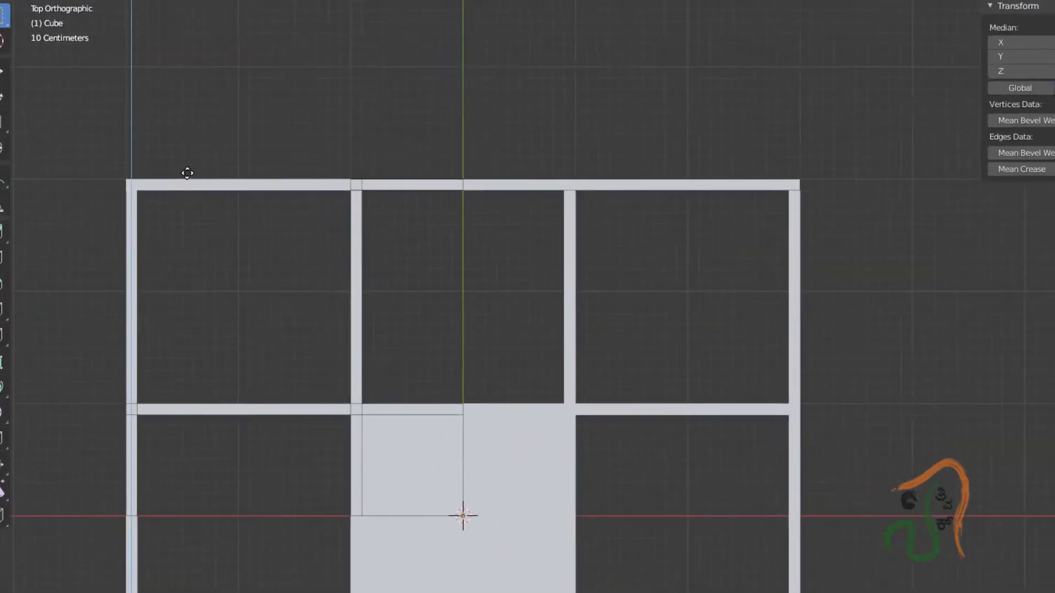
{"action": "key", "text": "shift+Tab"}
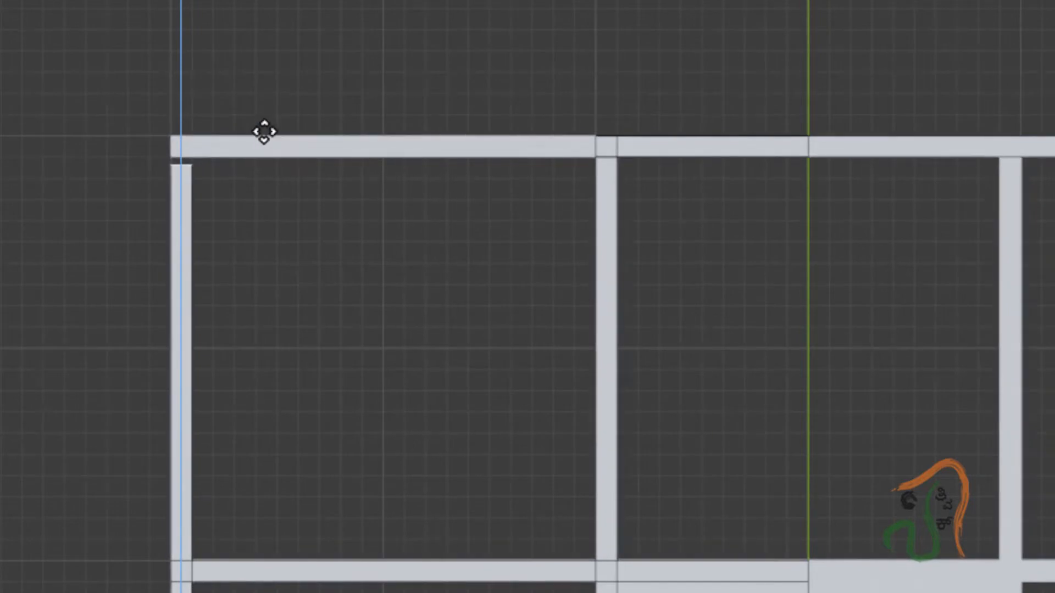
{"action": "left_click", "coordinate": [276, 71]}
- Select the entire quarter mesh and merge its vertices by distance
{"action": "scroll", "coordinate": [181, 256], "scroll_direction": "up", "scroll_amount": 5}
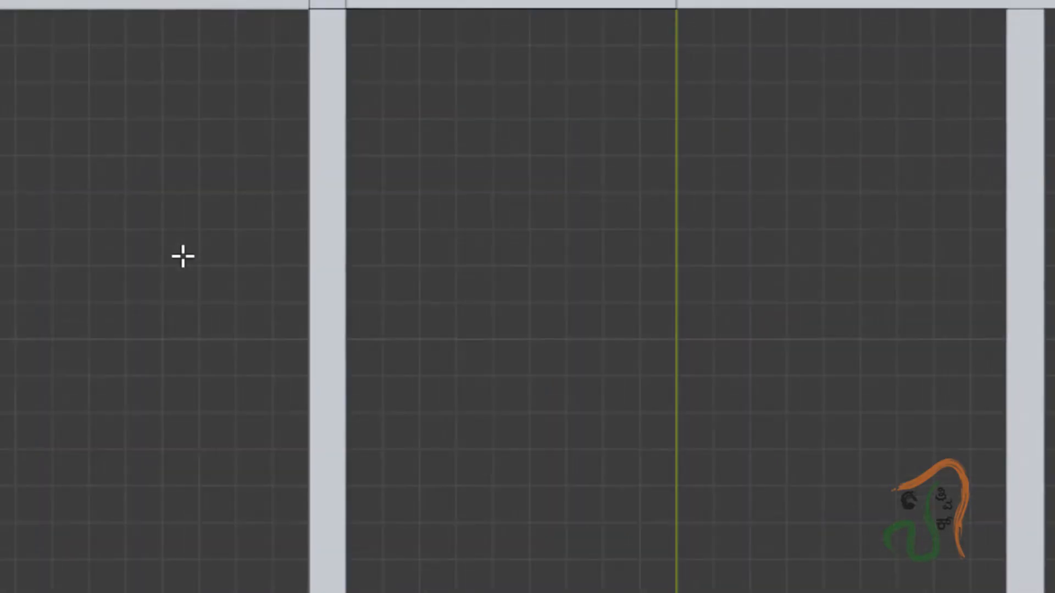
{"action": "middle_click_drag", "start_coordinate": [174, 259], "coordinate": [464, 142]}
{"action": "scroll", "coordinate": [464, 141], "scroll_direction": "down", "scroll_amount": 3}
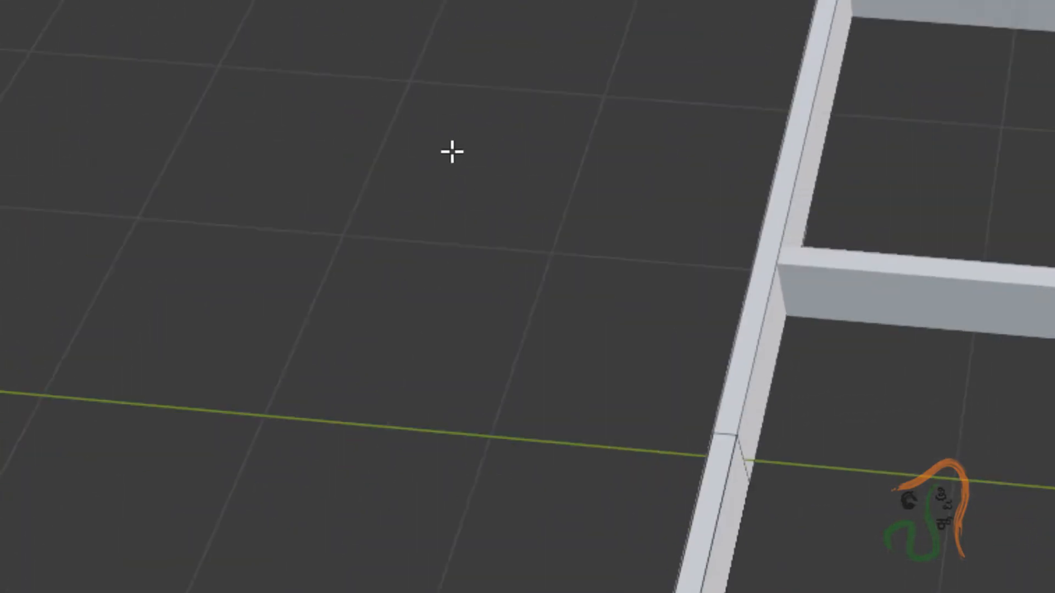
{"action": "middle_click_drag", "start_coordinate": [570, 424], "coordinate": [518, 452]}
{"action": "scroll", "coordinate": [608, 279], "scroll_direction": "up", "scroll_amount": 2}
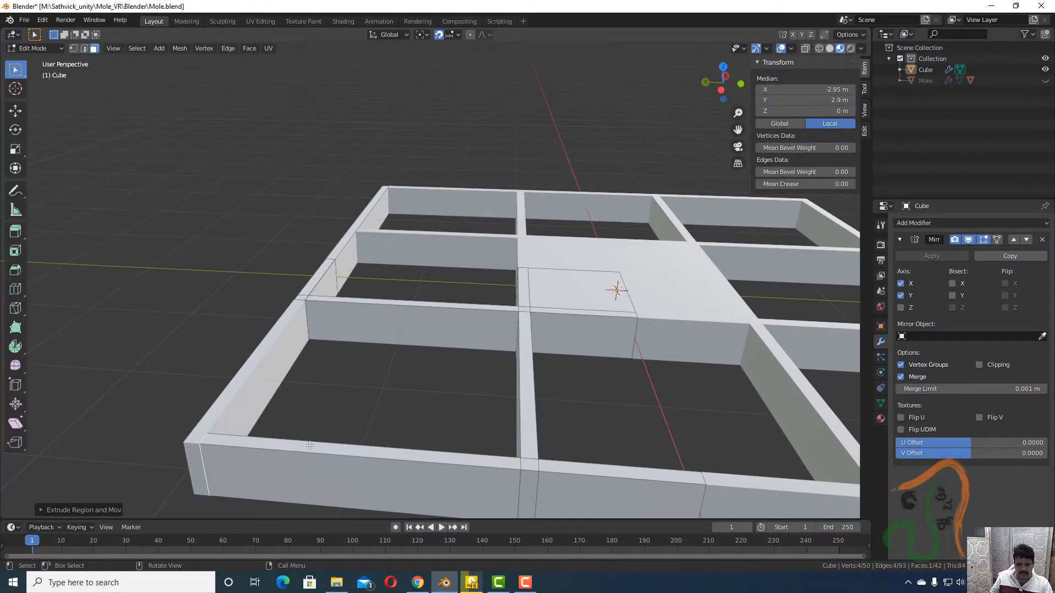
{"action": "key", "text": "a"}
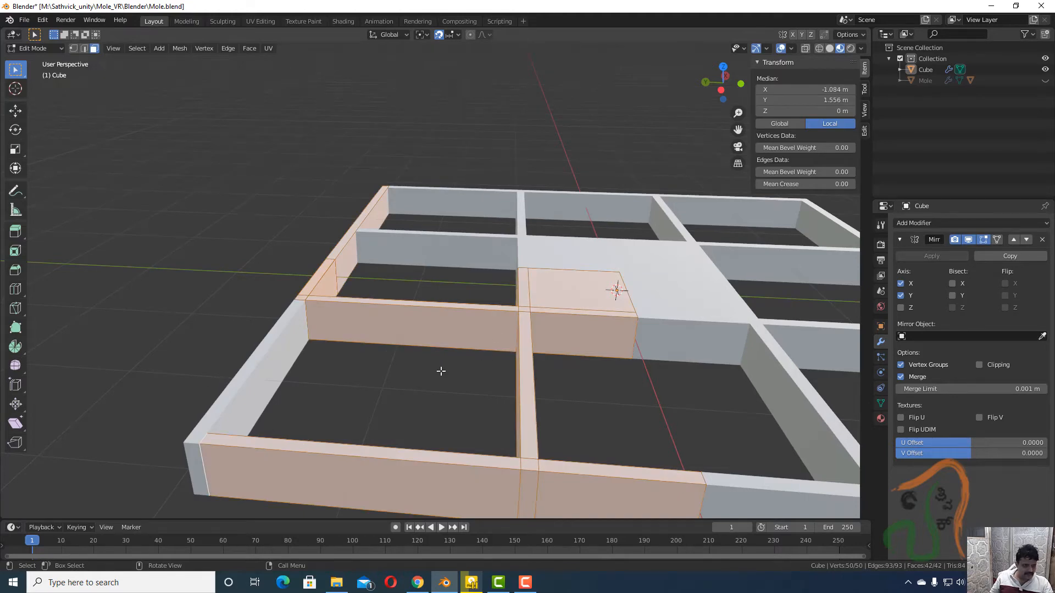
{"action": "middle_click_drag", "start_coordinate": [440, 371], "coordinate": [284, 468]}
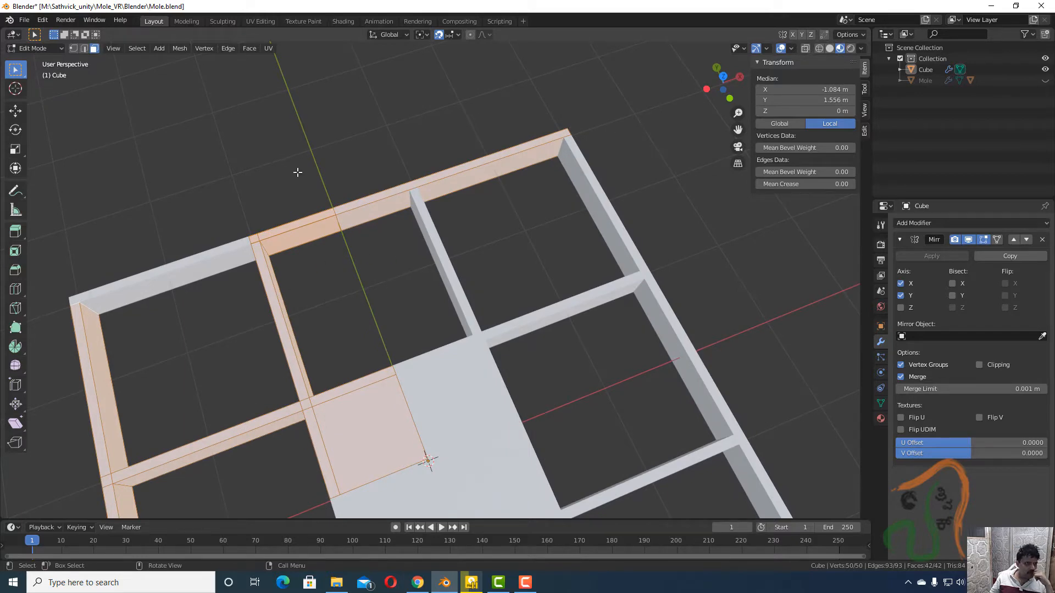
{"action": "left_click", "coordinate": [180, 48]}
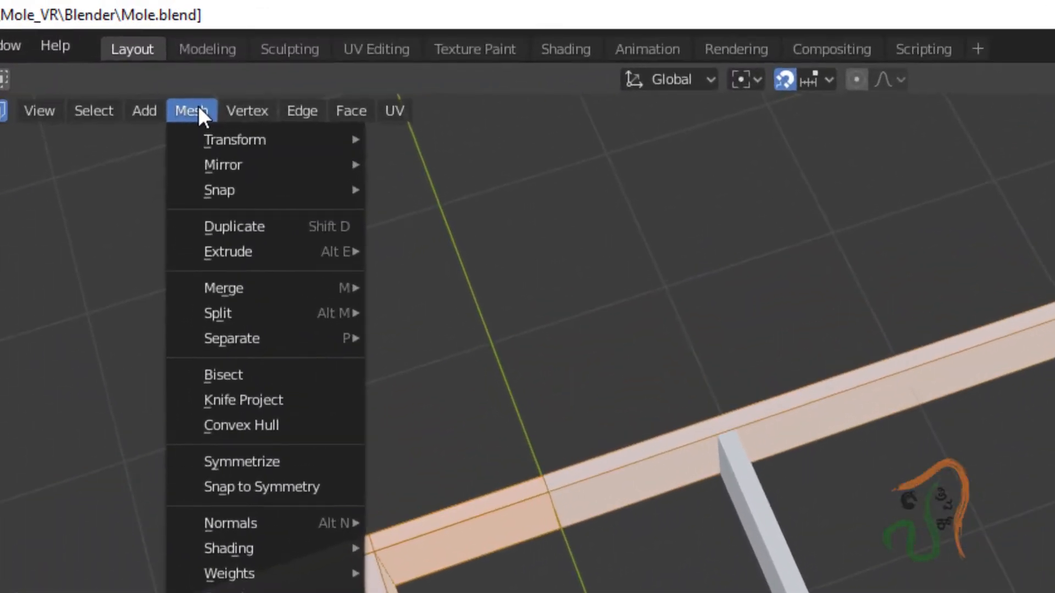
{"action": "mouse_move", "coordinate": [199, 123]}
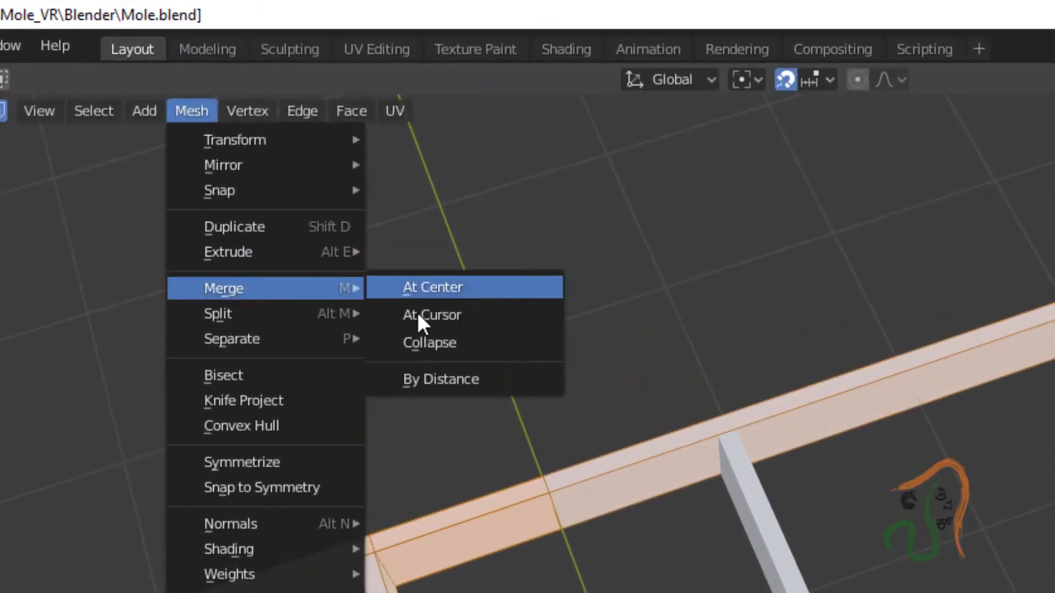
{"action": "left_click", "coordinate": [423, 374]}
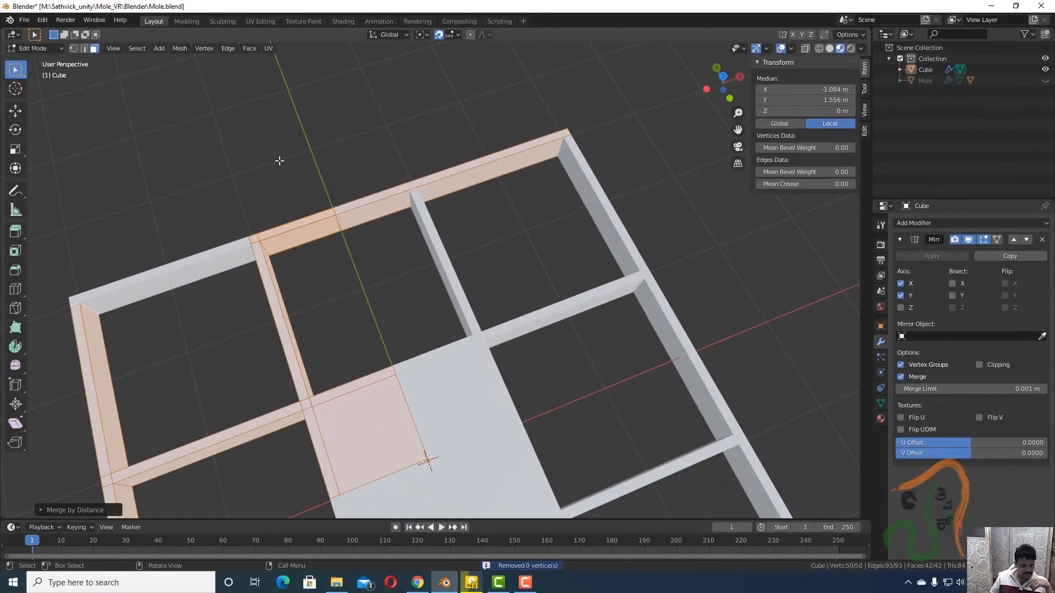
- Clear the selection and examine the mirrored grid frame from above and at an angle, including its corners and joints
{"action": "scroll", "coordinate": [261, 200], "scroll_direction": "down", "scroll_amount": 6}
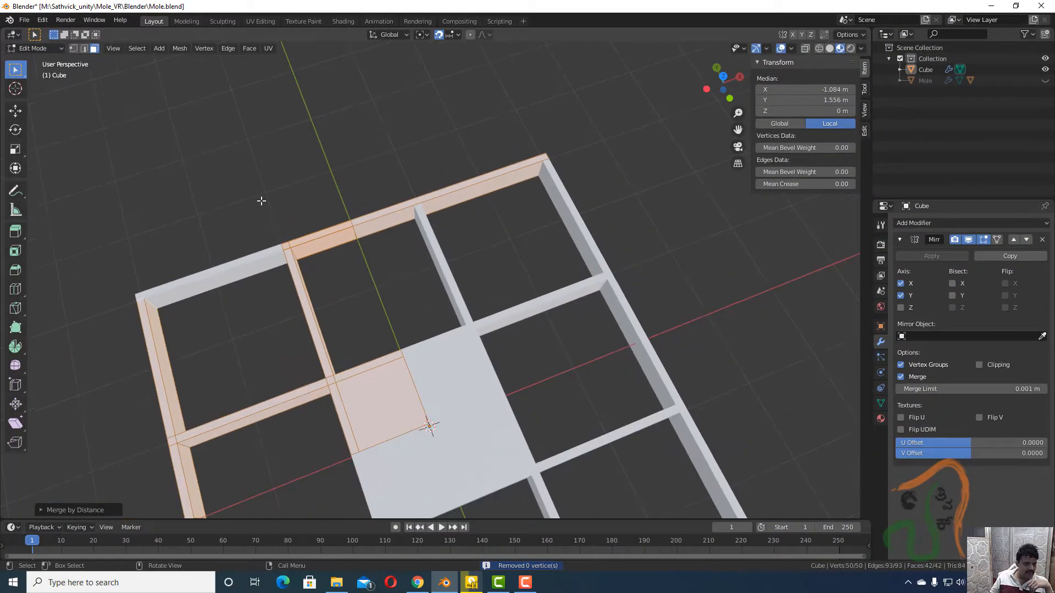
{"action": "left_click", "coordinate": [272, 262]}
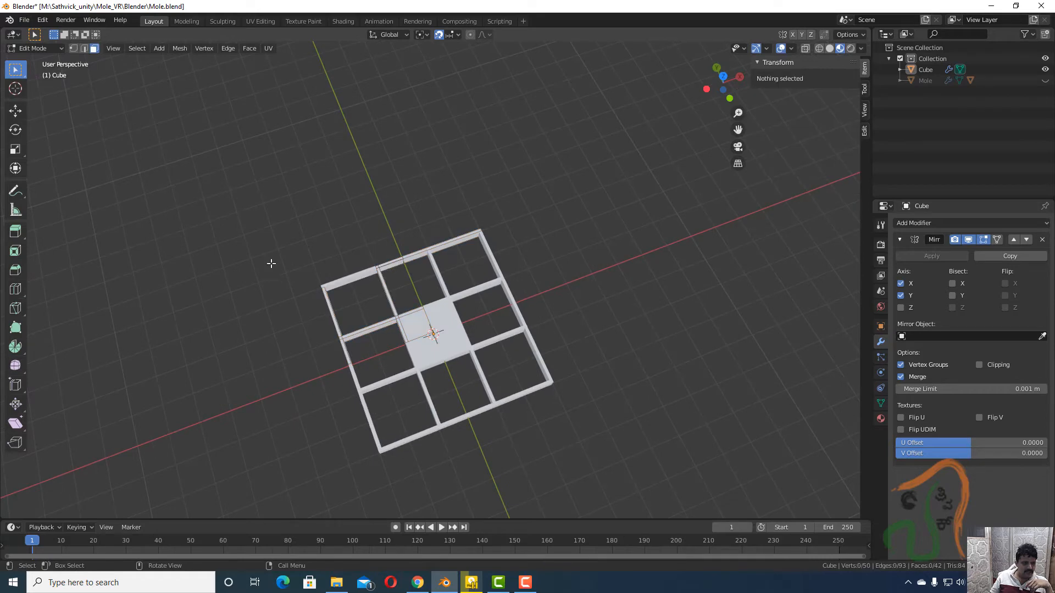
{"action": "middle_click_drag", "start_coordinate": [271, 262], "coordinate": [281, 309]}
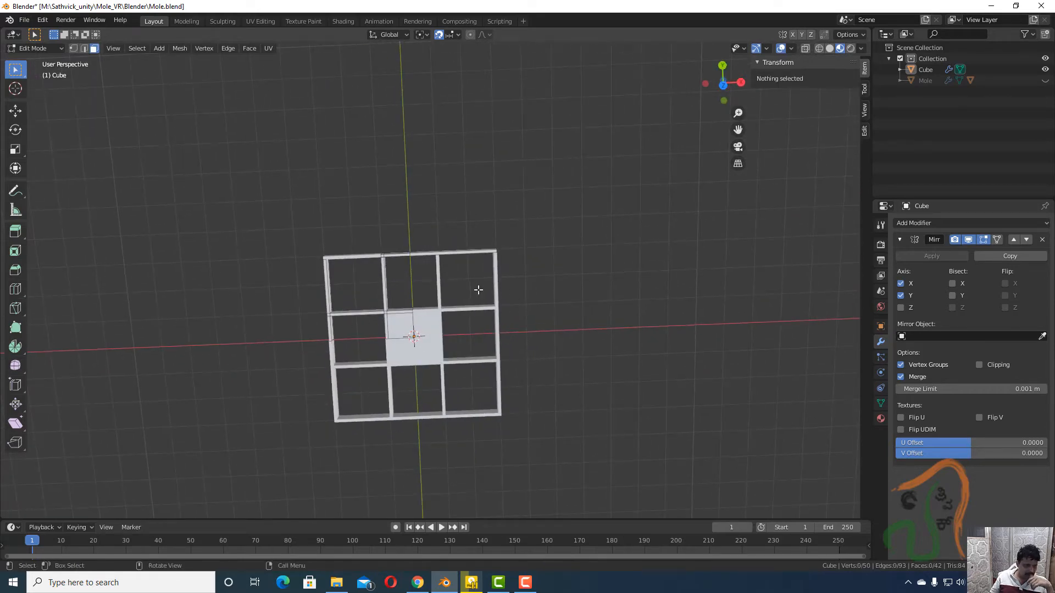
{"action": "middle_click_drag", "start_coordinate": [368, 381], "coordinate": [391, 338]}
{"action": "scroll", "coordinate": [390, 357], "scroll_direction": "up", "scroll_amount": 4}
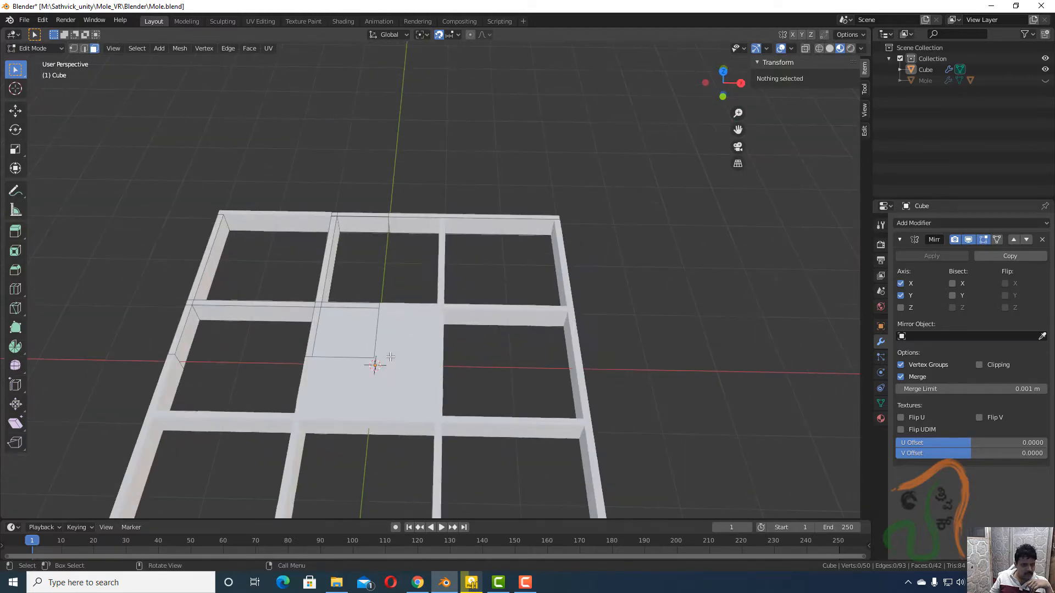
{"action": "middle_click_drag", "start_coordinate": [404, 379], "coordinate": [411, 408]}
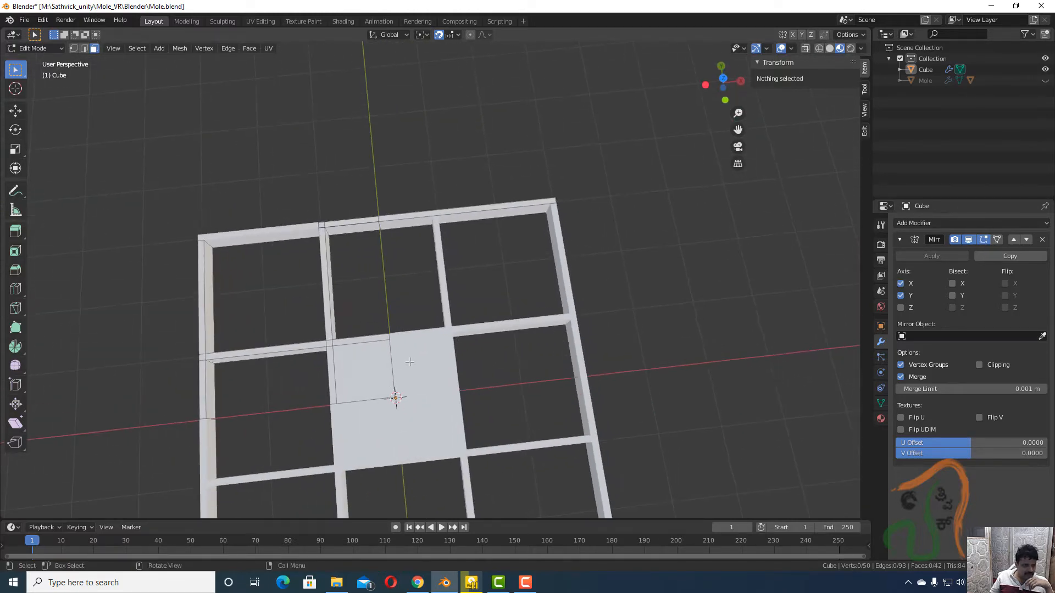
{"action": "scroll", "coordinate": [410, 362], "scroll_direction": "down", "scroll_amount": 1}
{"action": "scroll", "coordinate": [383, 382], "scroll_direction": "up", "scroll_amount": 5}
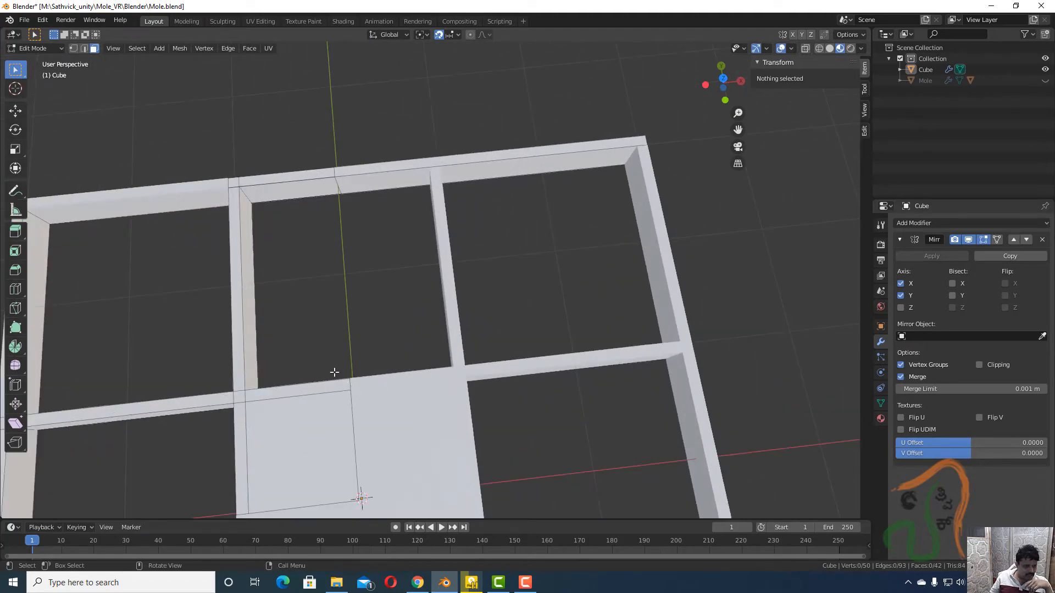
- Delete the large inner square faces on the upper and lower sides of the quarter block to open up the solid centre
{"action": "key", "text": "KP_7"}
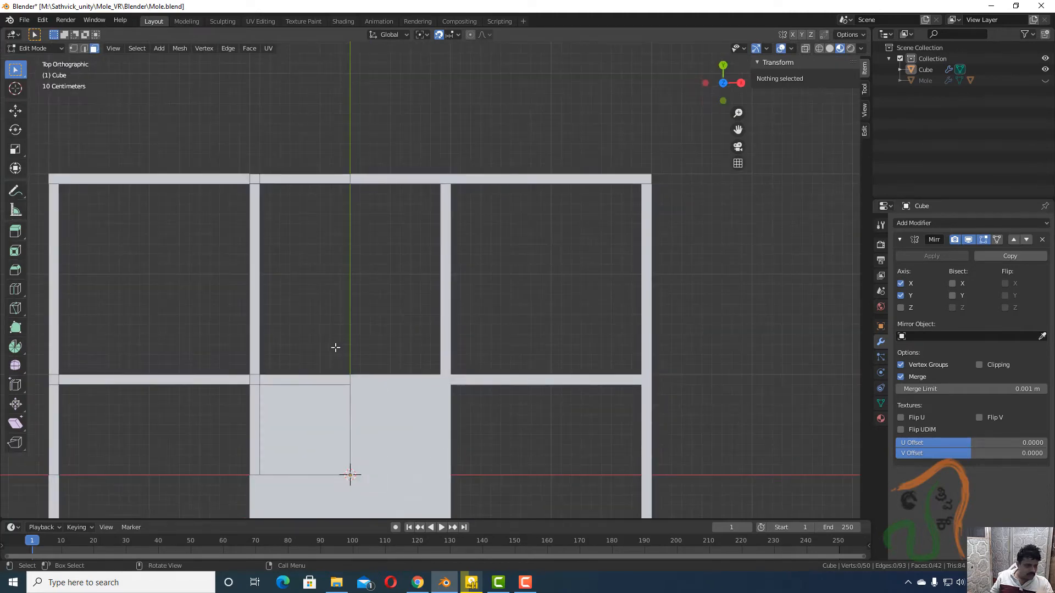
{"action": "left_click", "coordinate": [301, 420]}
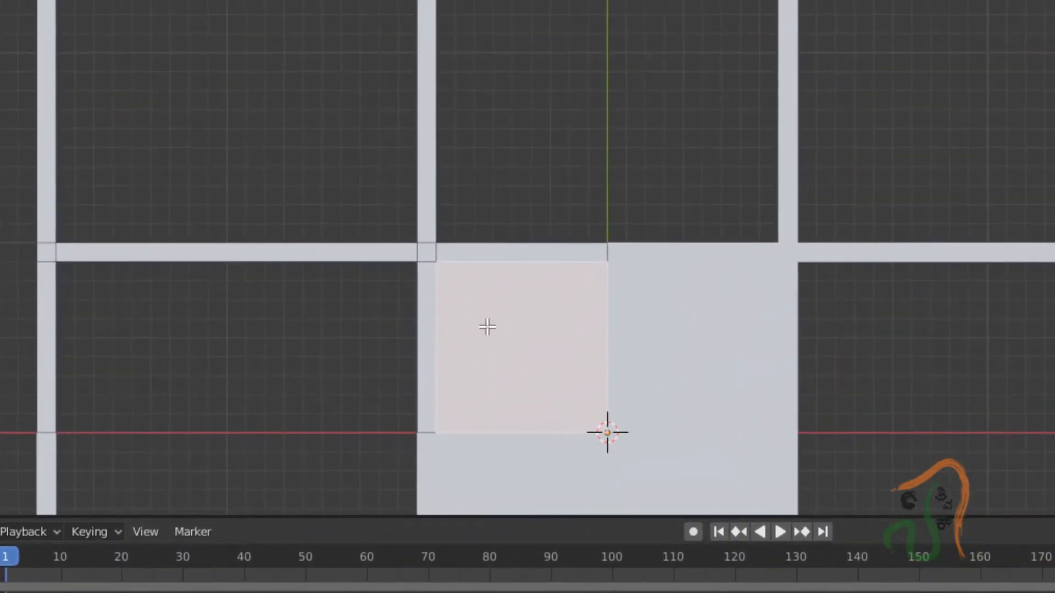
{"action": "key", "text": "x"}
{"action": "left_click", "coordinate": [487, 327]}
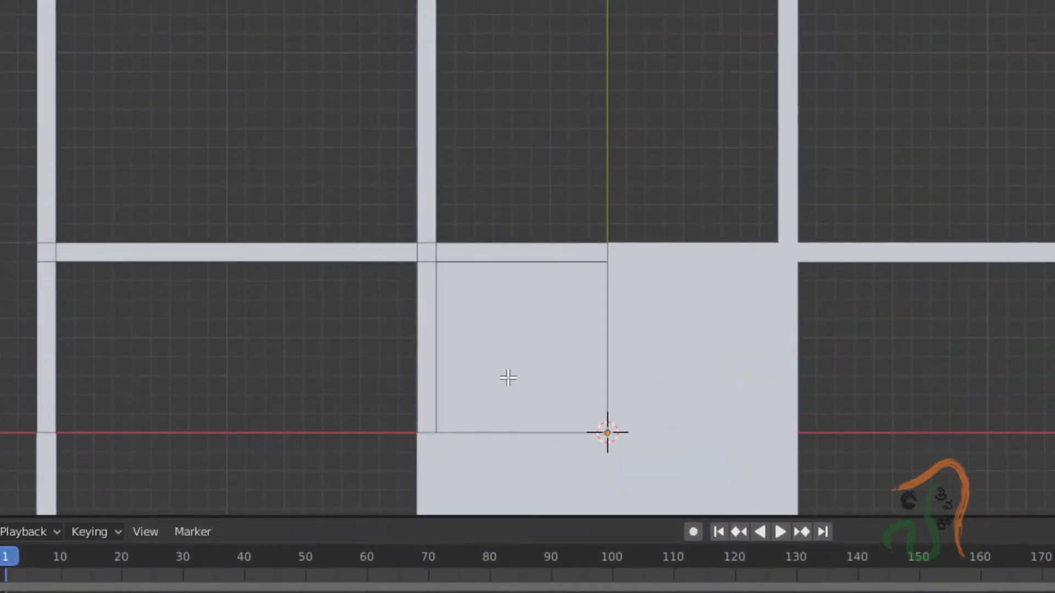
{"action": "key", "text": "ctrl+z"}
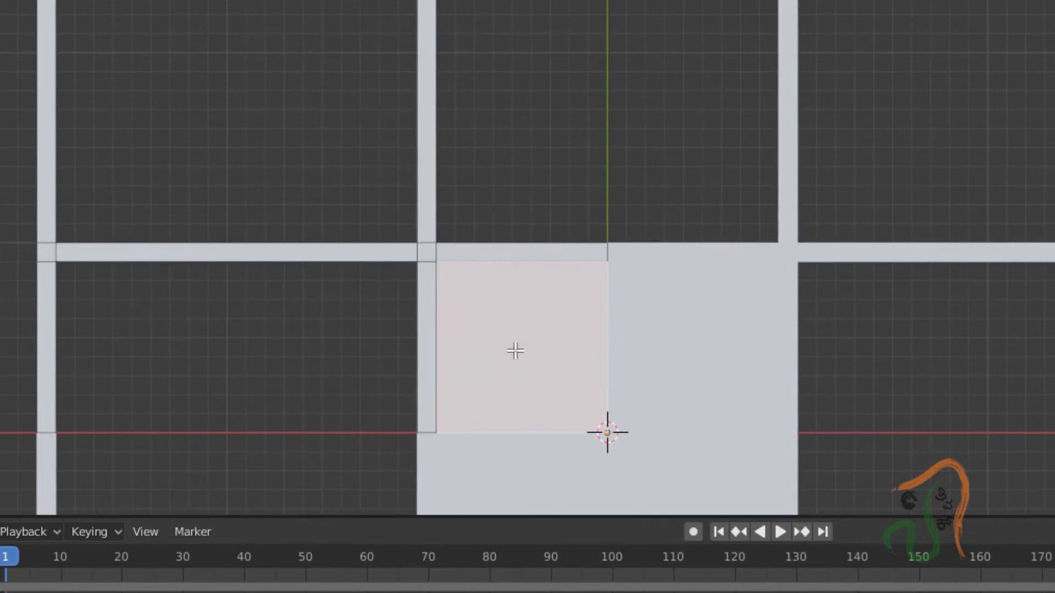
{"action": "key", "text": "x"}
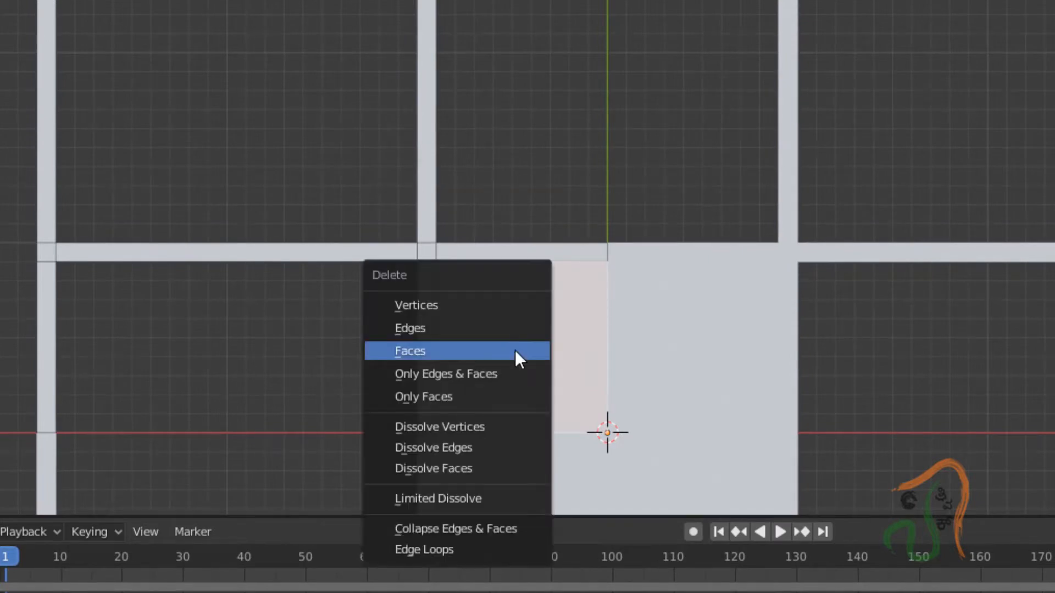
{"action": "left_click", "coordinate": [517, 355]}
- Fill a face between the upper and lower inner edges along the positive-Y side of the centre opening
{"action": "middle_click_drag", "start_coordinate": [525, 394], "coordinate": [529, 219]}
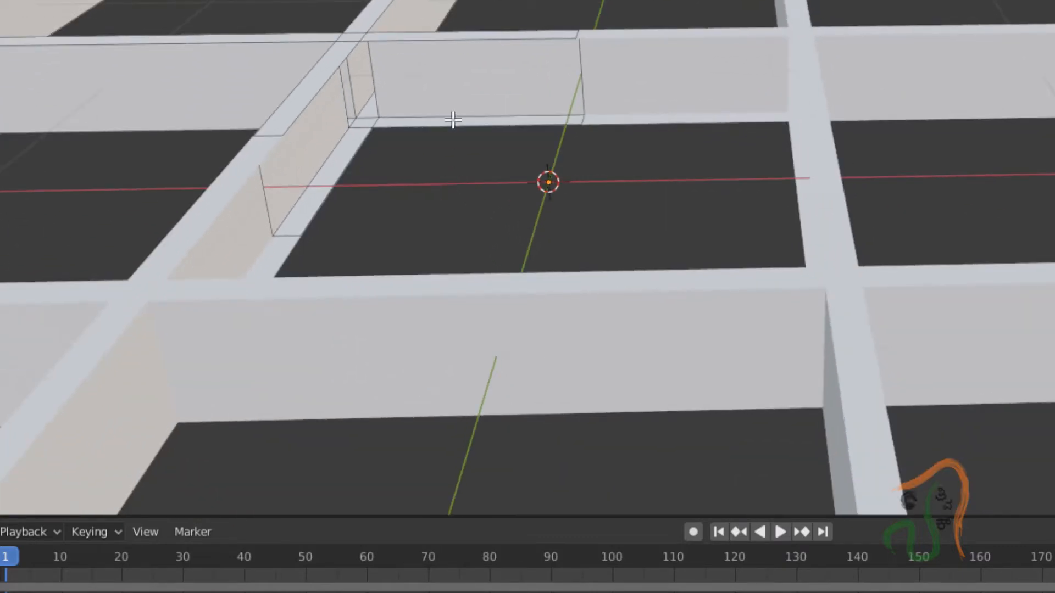
{"action": "scroll", "coordinate": [452, 120], "scroll_direction": "up", "scroll_amount": 3}
{"action": "middle_click_drag", "start_coordinate": [401, 128], "coordinate": [419, 117]}
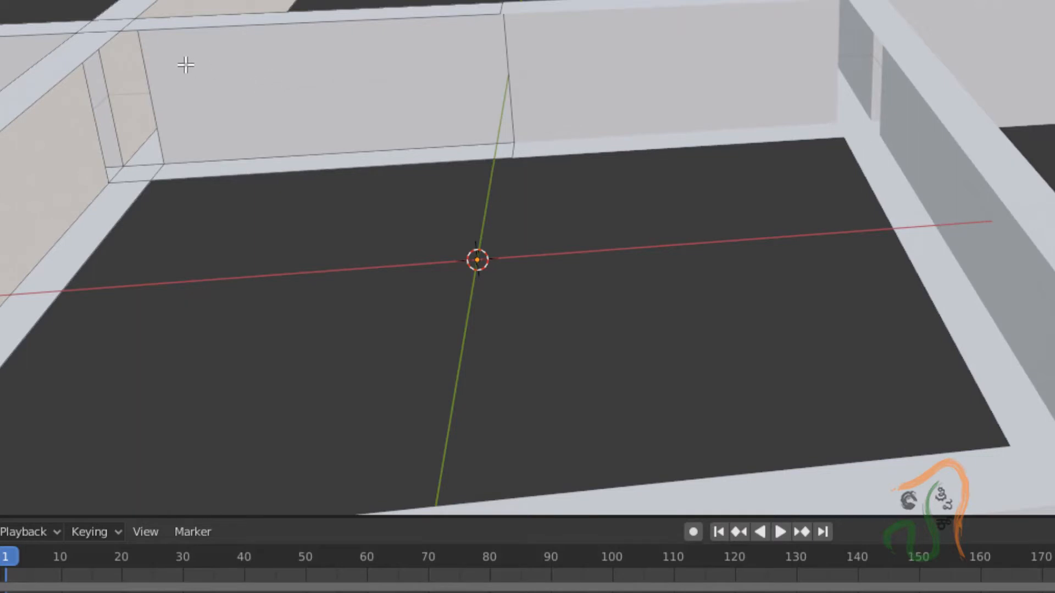
{"action": "middle_click_drag", "start_coordinate": [167, 95], "coordinate": [219, 97]}
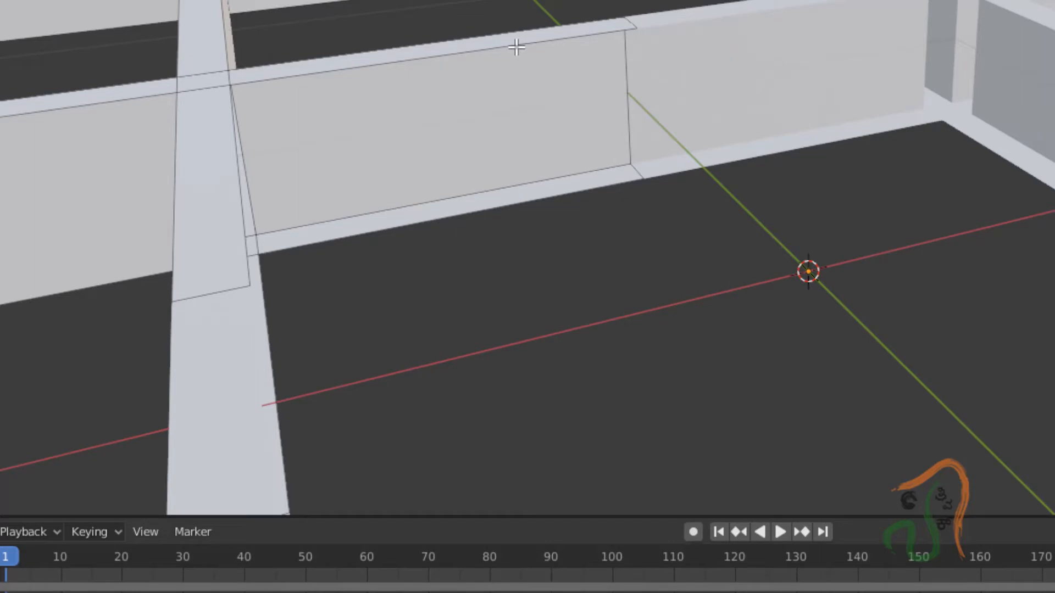
{"action": "left_click", "coordinate": [479, 50]}
{"action": "left_click", "coordinate": [465, 212], "text": "shift"}
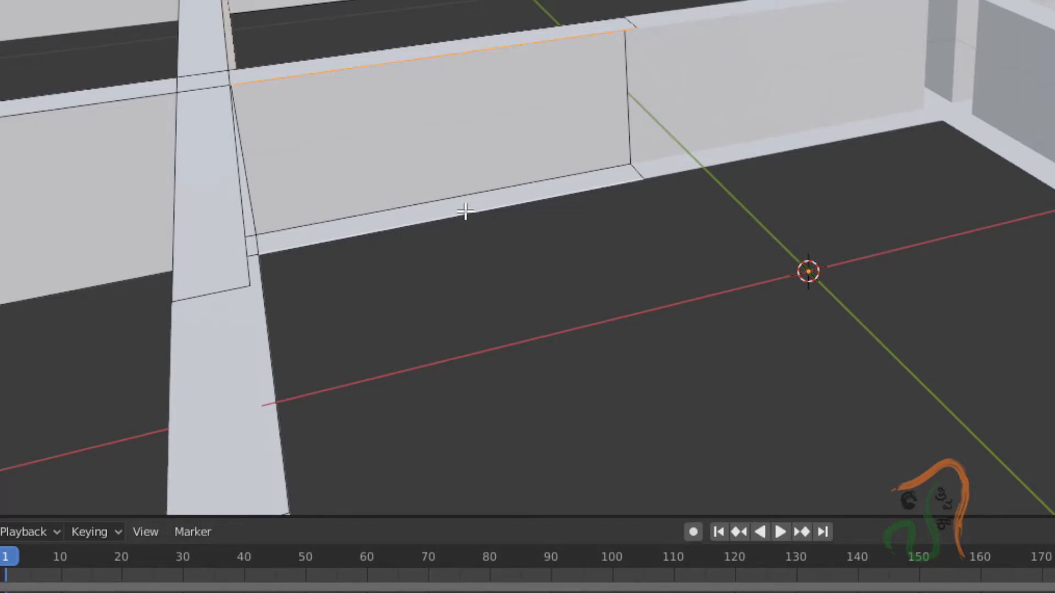
{"action": "scroll", "coordinate": [463, 214], "scroll_direction": "up", "scroll_amount": 4}
{"action": "left_click", "coordinate": [522, 452]}
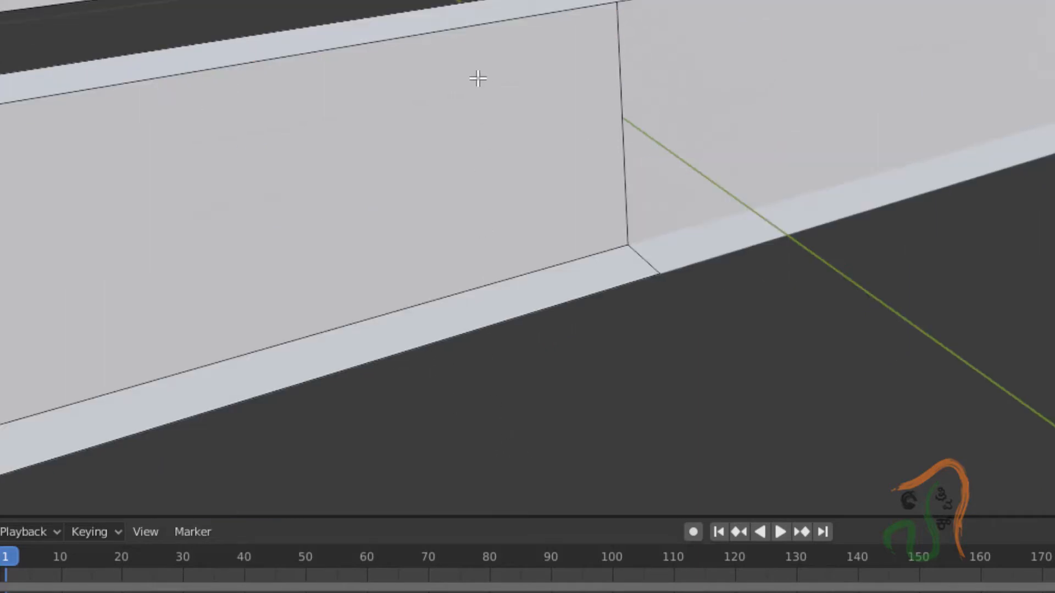
{"action": "left_click", "coordinate": [476, 28]}
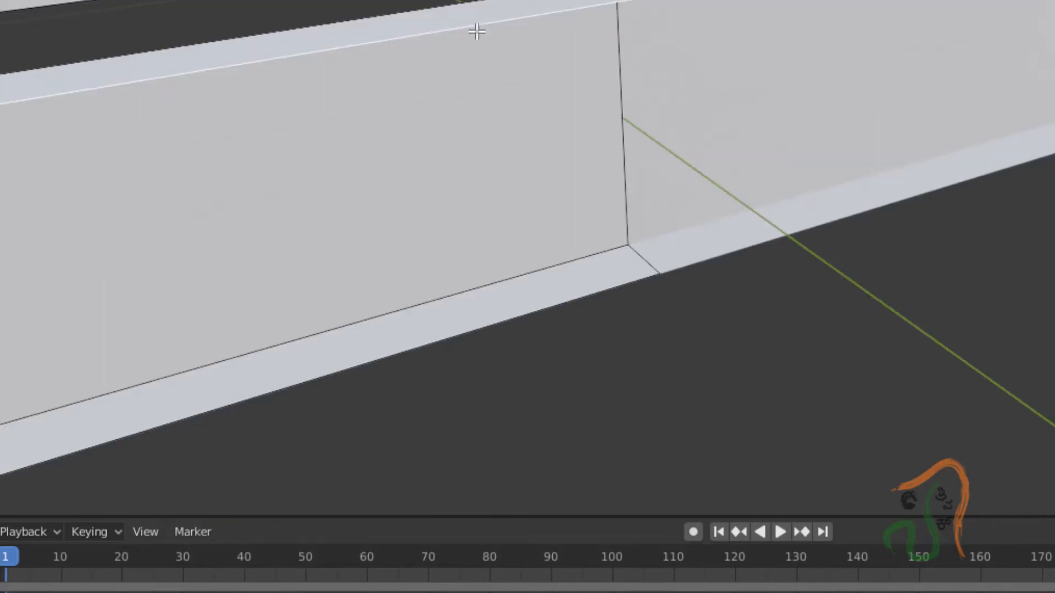
{"action": "left_click", "coordinate": [518, 318], "text": "shift"}
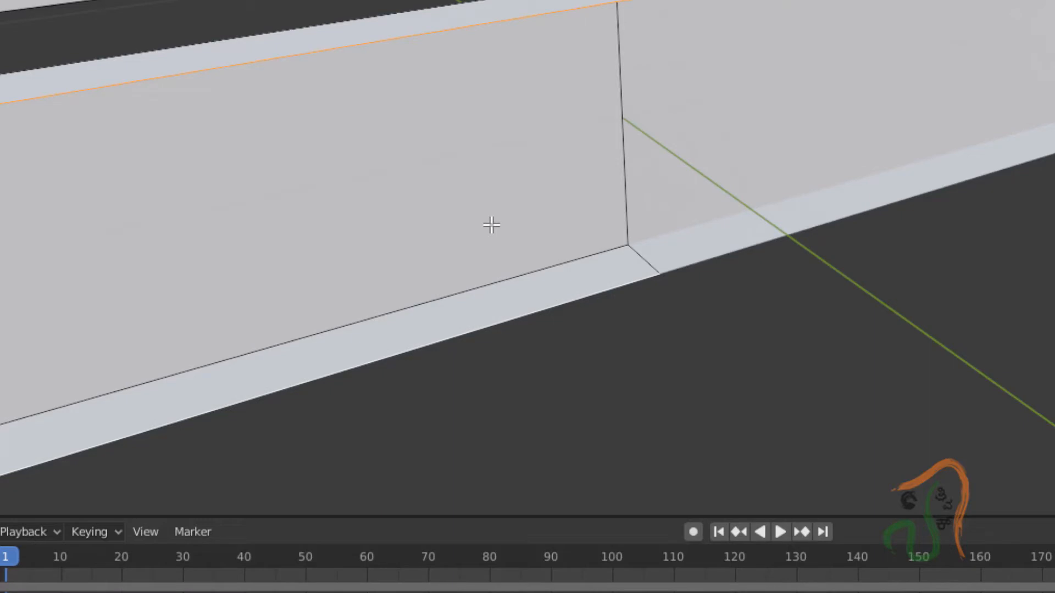
{"action": "key", "text": "f"}
{"action": "scroll", "coordinate": [516, 306], "scroll_direction": "down", "scroll_amount": 2}
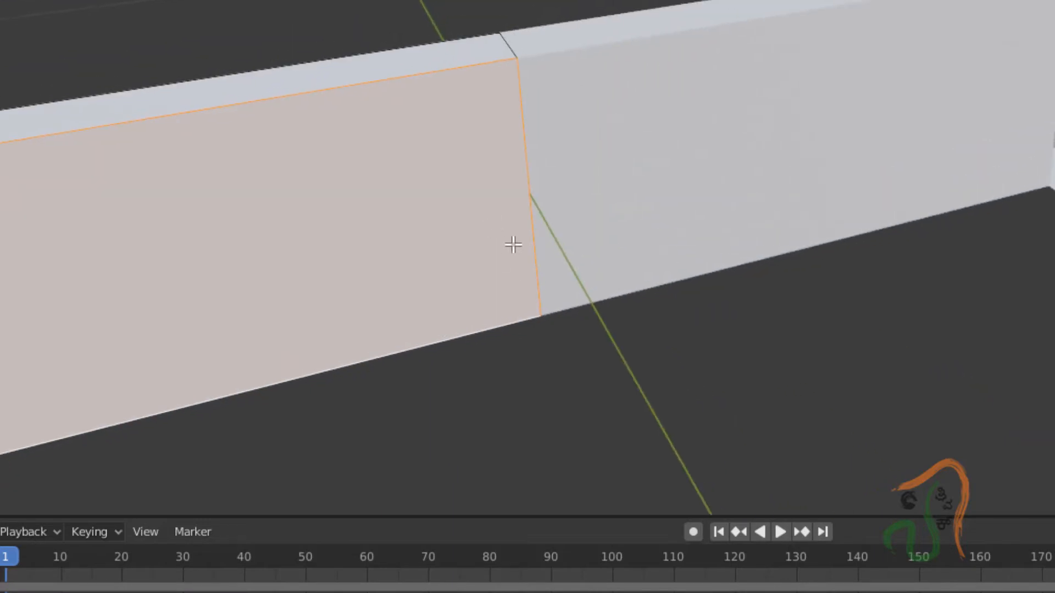
- Clear the selection and fill a face between the upper and lower inner edges along the negative-X side of the centre opening
{"action": "middle_click_drag", "start_coordinate": [734, 257], "coordinate": [516, 212]}
{"action": "middle_click_drag", "start_coordinate": [440, 5], "coordinate": [850, 129]}
{"action": "scroll", "coordinate": [845, 224], "scroll_direction": "up", "scroll_amount": 2}
{"action": "scroll", "coordinate": [832, 223], "scroll_direction": "up", "scroll_amount": 3}
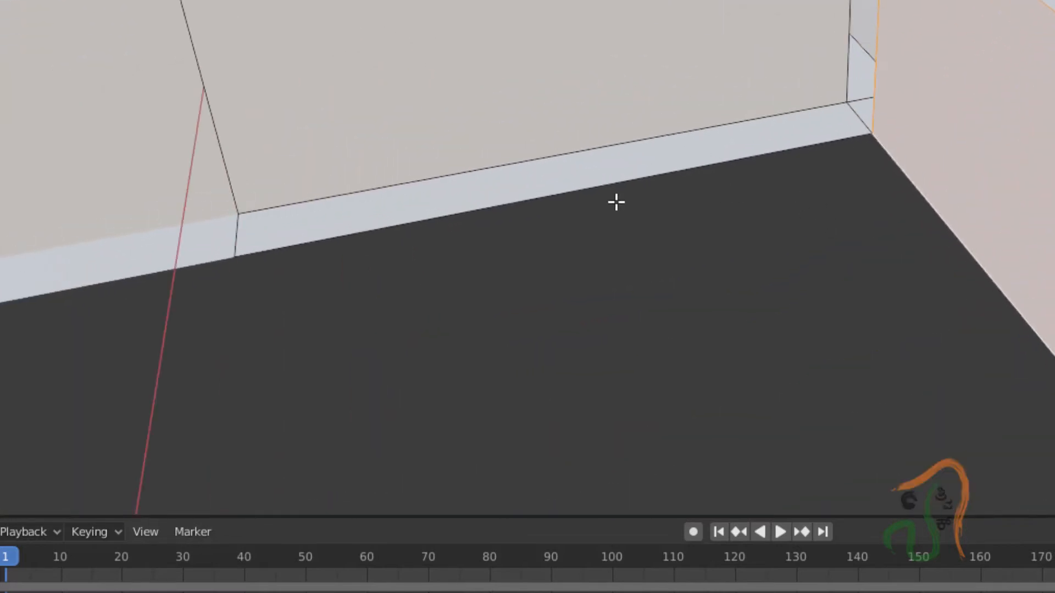
{"action": "middle_click_drag", "start_coordinate": [615, 203], "coordinate": [648, 193]}
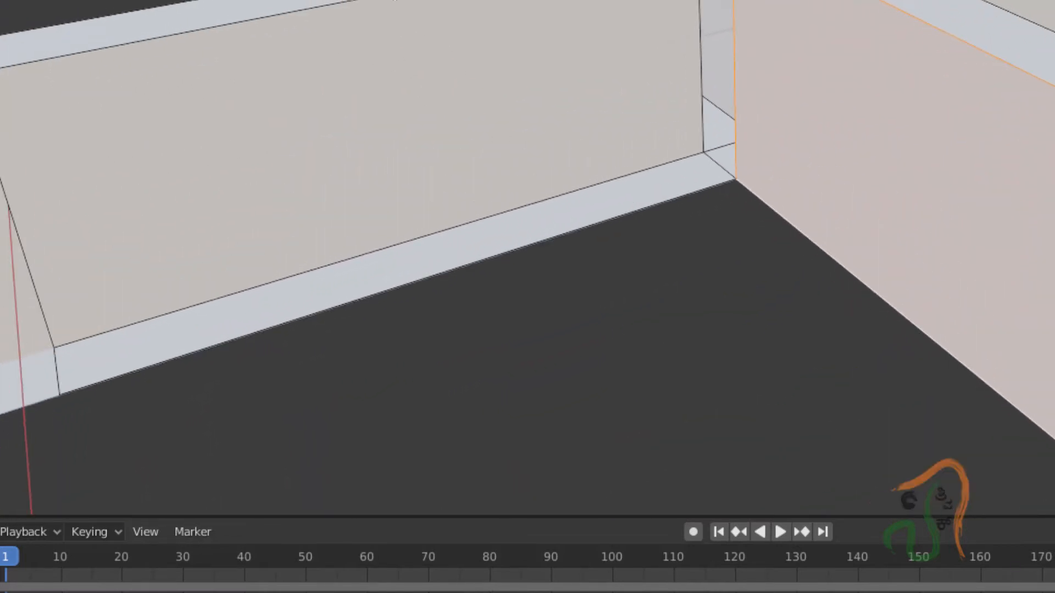
{"action": "key", "text": "alt+a"}
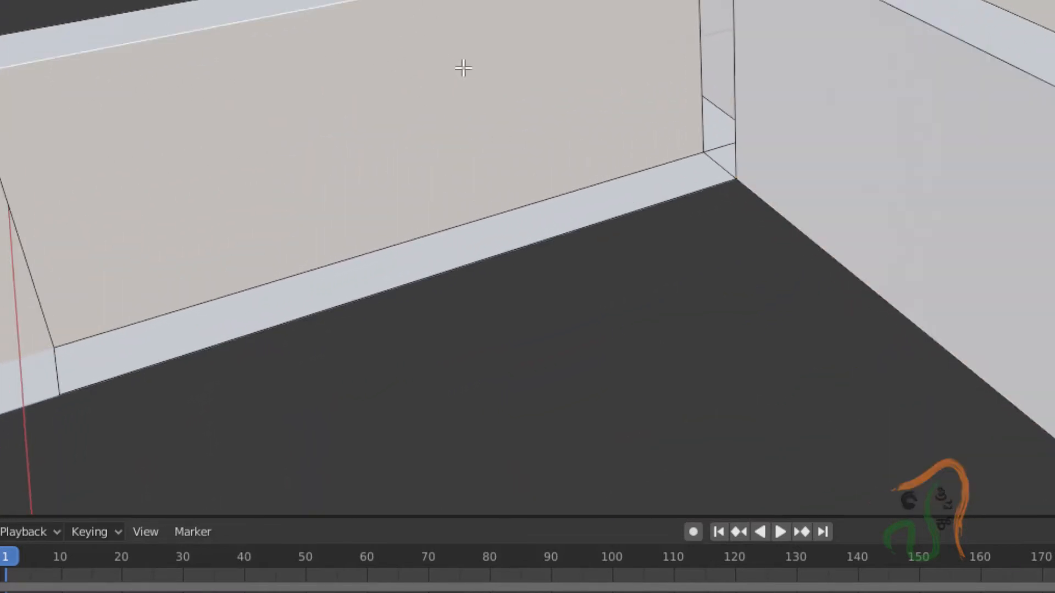
{"action": "left_click", "coordinate": [397, 287]}
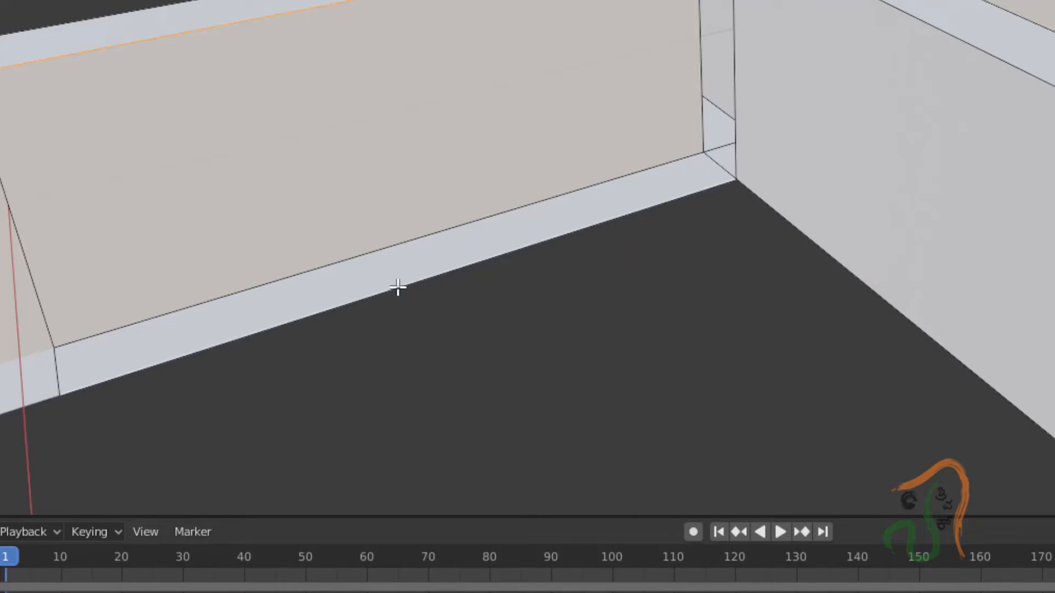
{"action": "key", "text": "f"}
{"action": "scroll", "coordinate": [408, 322], "scroll_direction": "down", "scroll_amount": 5}
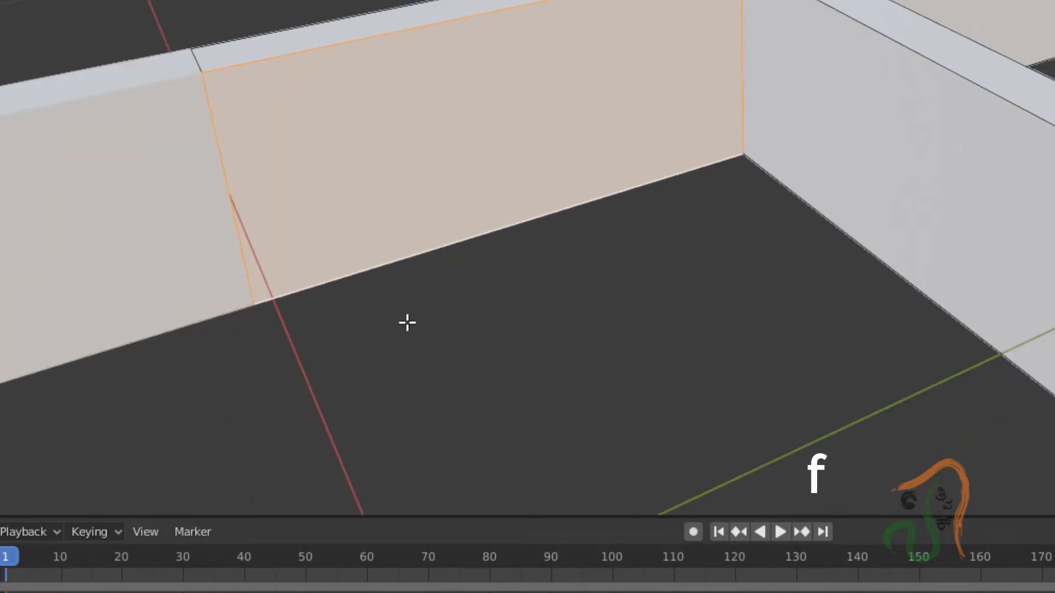
{"action": "scroll", "coordinate": [404, 316], "scroll_direction": "down", "scroll_amount": 6}
{"action": "middle_click_drag", "start_coordinate": [381, 337], "coordinate": [483, 492]}
{"action": "scroll", "coordinate": [494, 492], "scroll_direction": "down", "scroll_amount": 2}
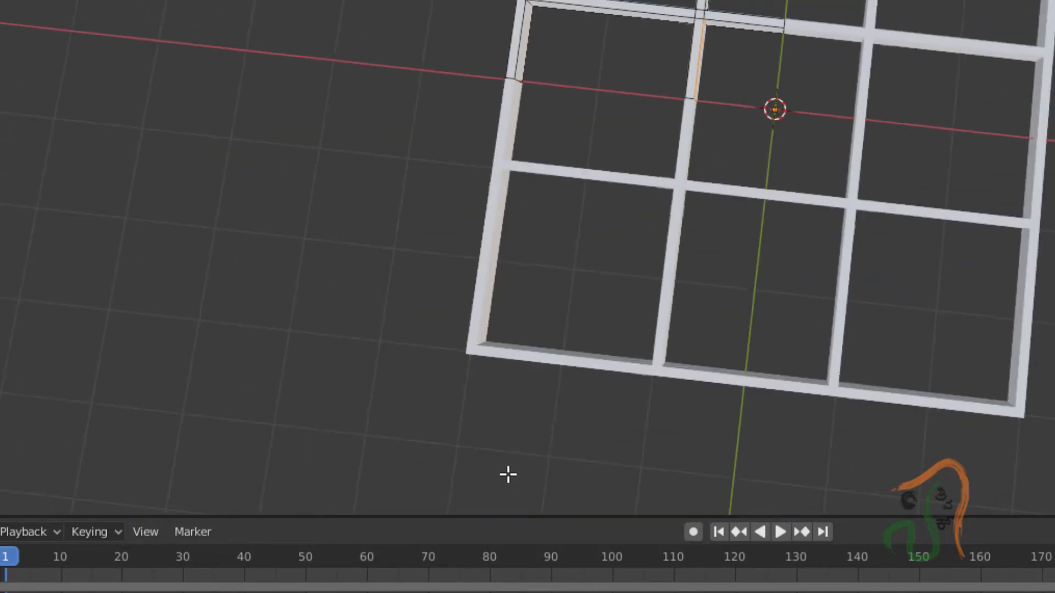
{"action": "middle_click_drag", "start_coordinate": [606, 401], "coordinate": [691, 274]}
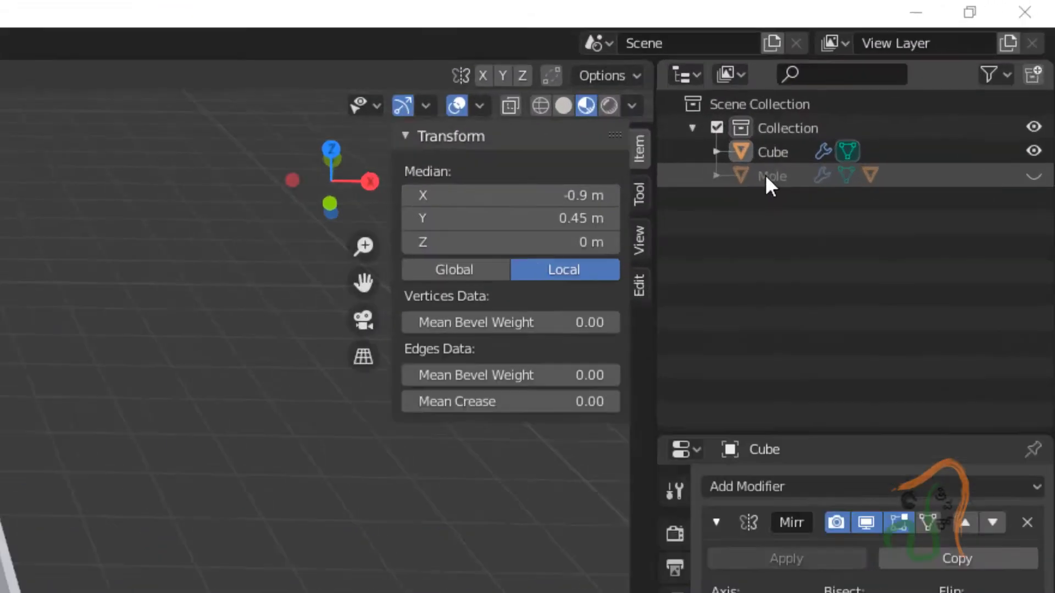
- Unhide the Mole object and its child Moustache
{"action": "left_click", "coordinate": [951, 67]}
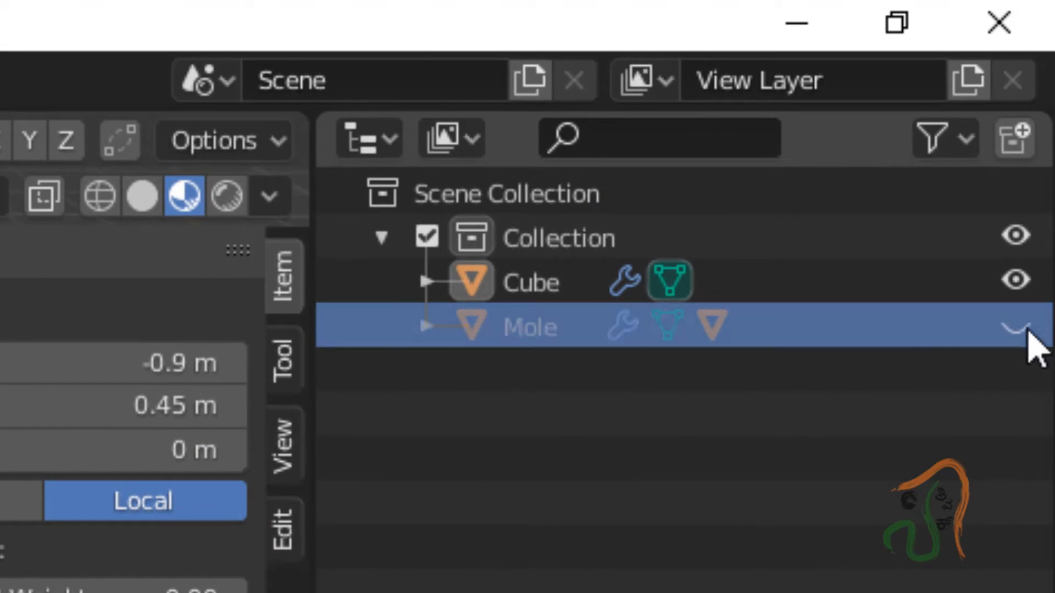
{"action": "left_click", "coordinate": [1023, 328]}
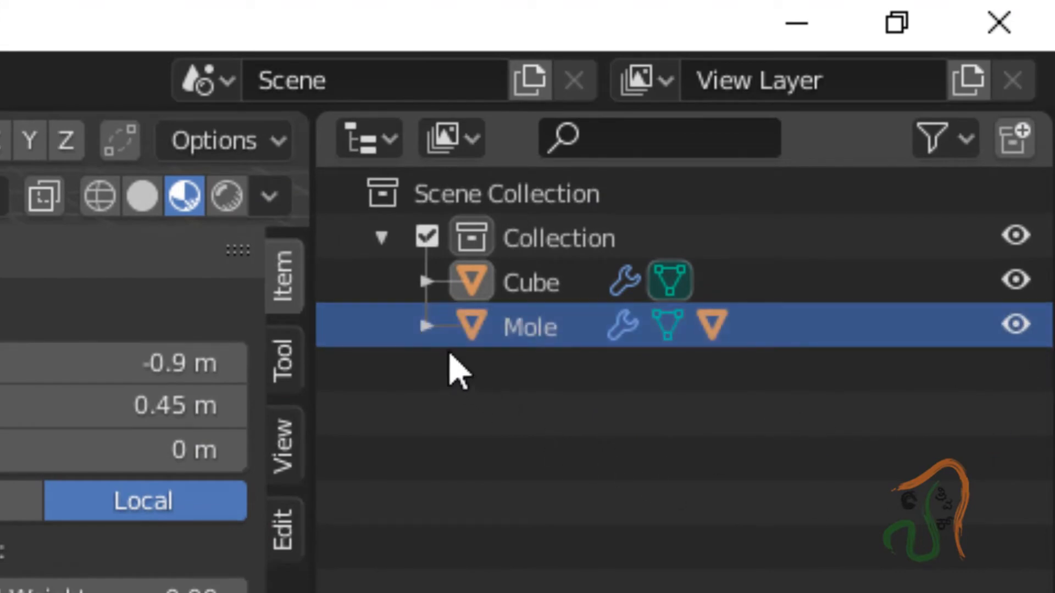
{"action": "left_click", "coordinate": [425, 327]}
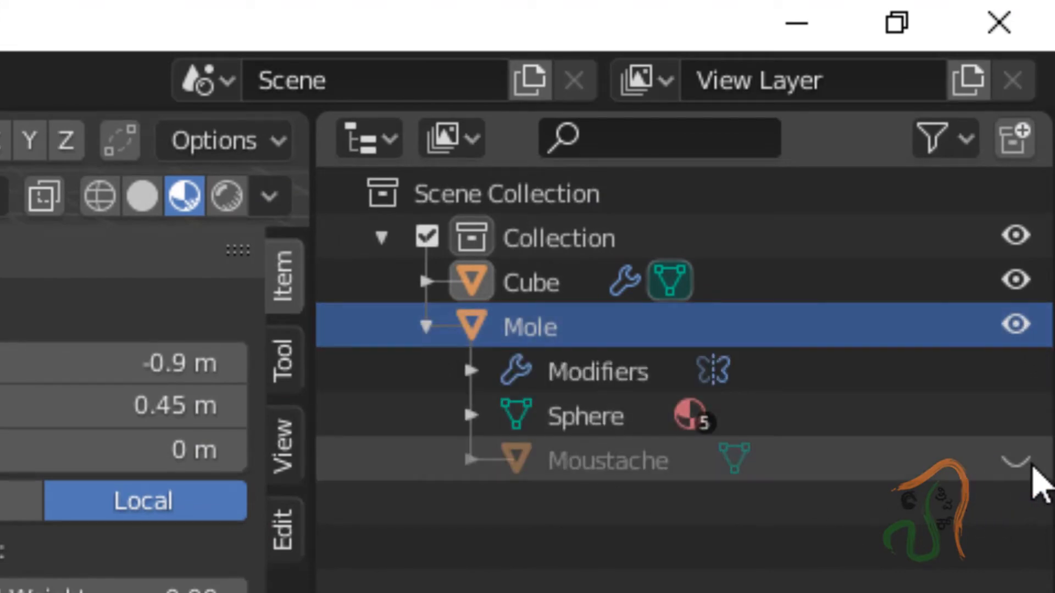
{"action": "left_click", "coordinate": [1016, 460]}
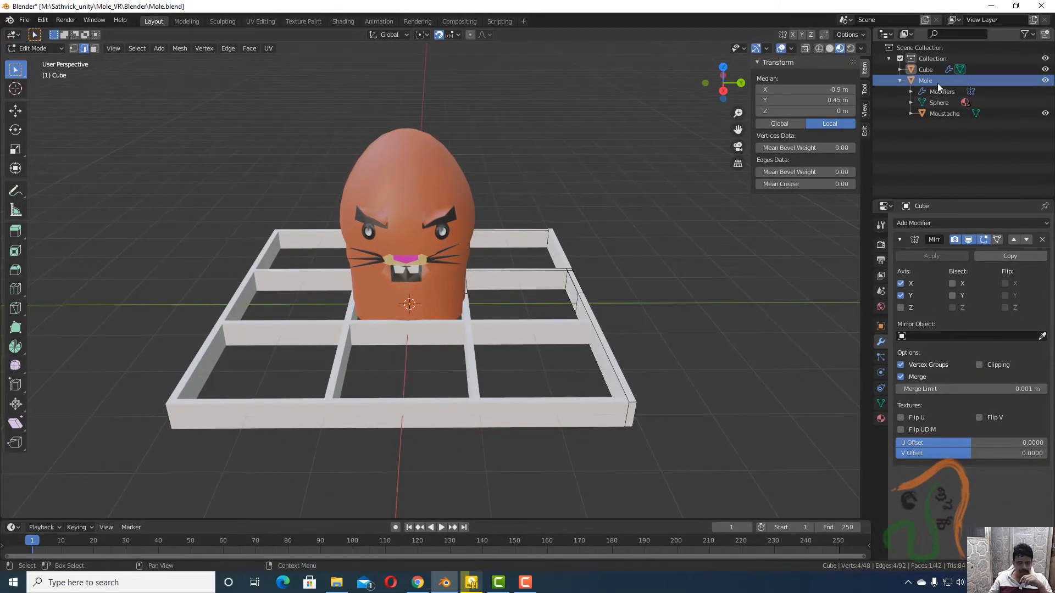
- Leave Edit Mode with the Mole selected and scale it down uniformly by about 0.74, then by about 0.81
{"action": "left_click", "coordinate": [928, 81]}
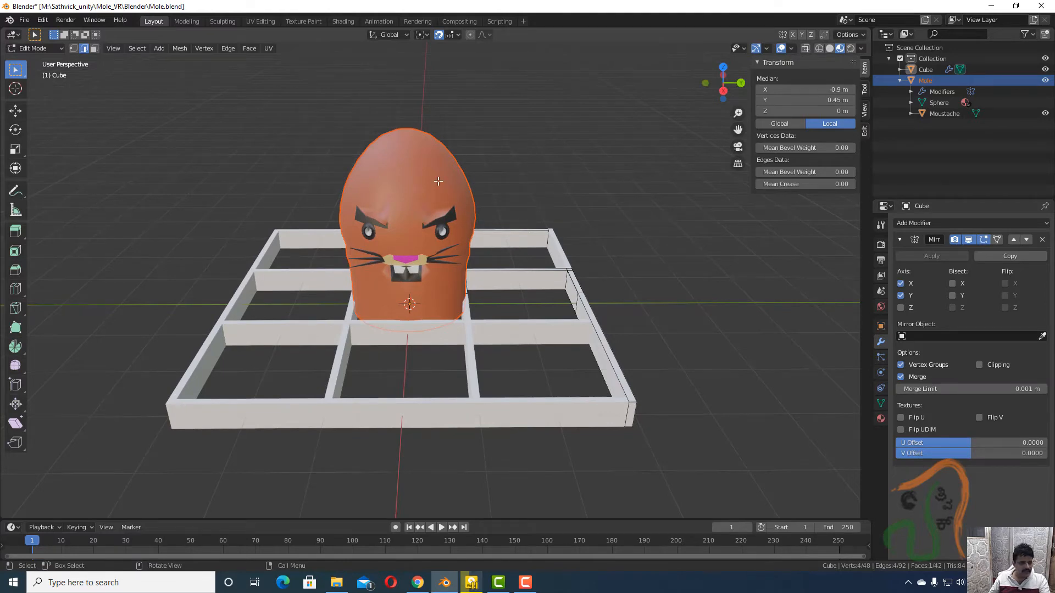
{"action": "key", "text": "Tab"}
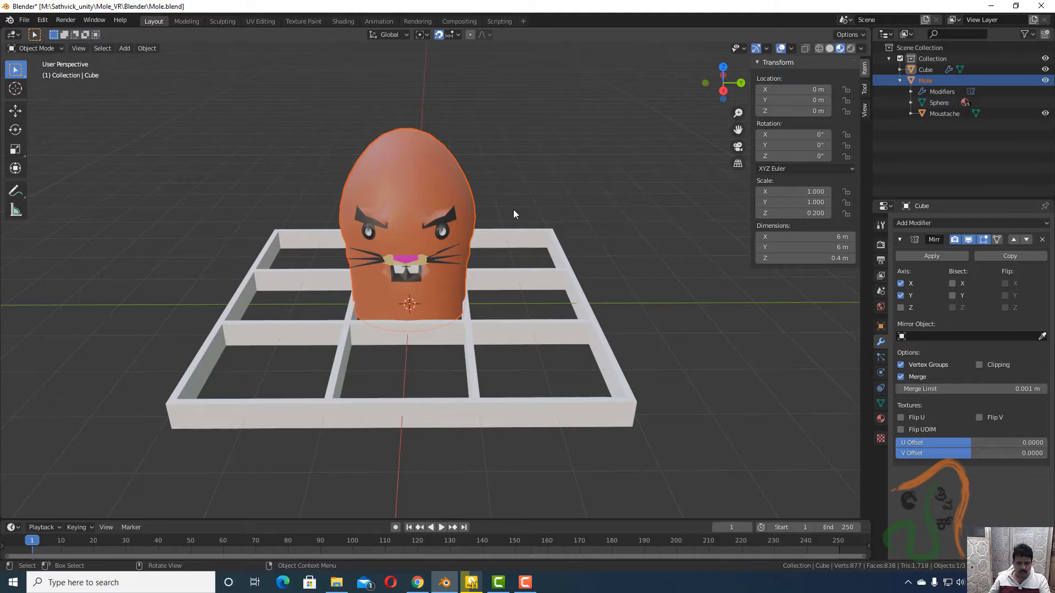
{"action": "key", "text": "s"}
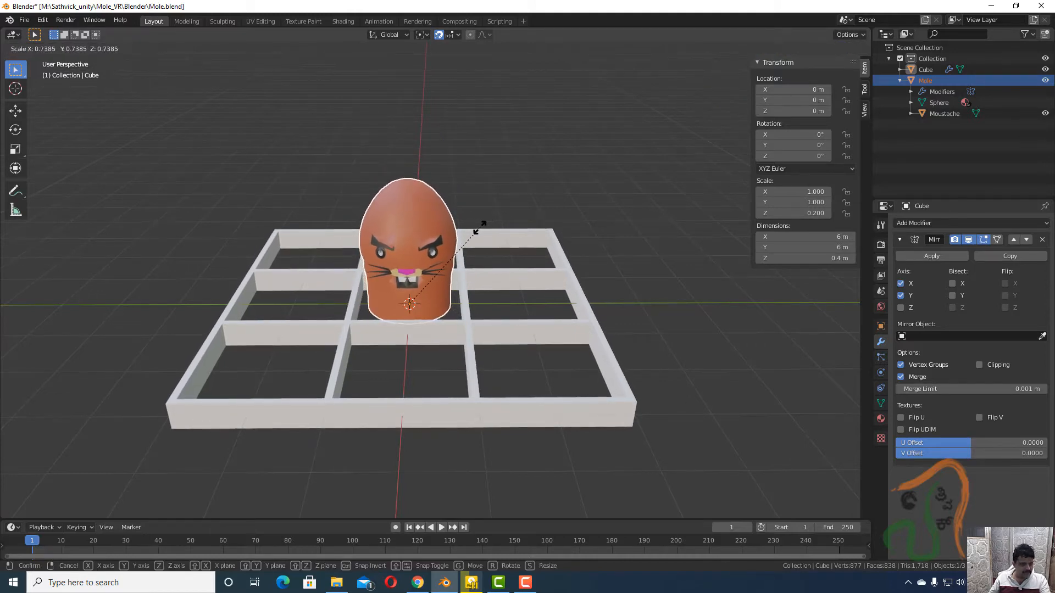
{"action": "left_click", "coordinate": [478, 227]}
{"action": "middle_click_drag", "start_coordinate": [467, 286], "coordinate": [460, 342]}
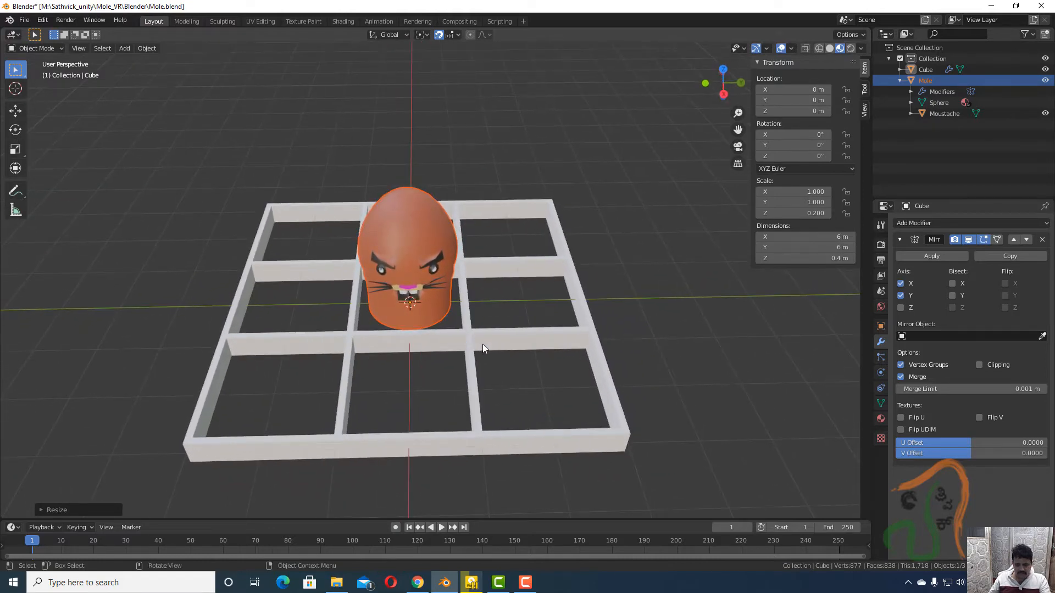
{"action": "key", "text": "s"}
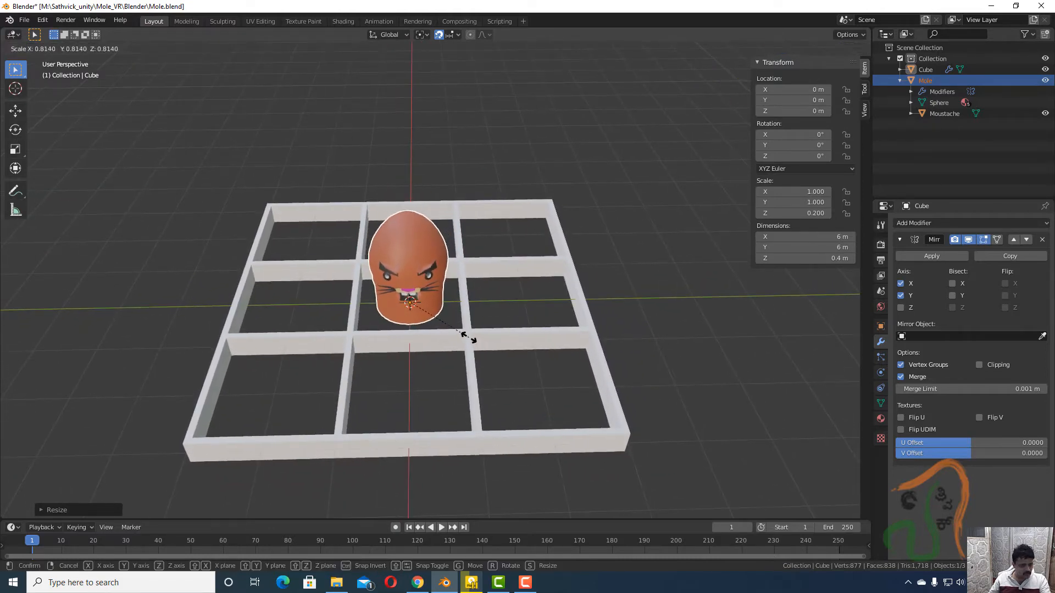
{"action": "left_click", "coordinate": [467, 340]}
- From the top view, rescale the mole to about 0.679 so it fits inside the central cell with clearance to the walls
{"action": "middle_click_drag", "start_coordinate": [467, 341], "coordinate": [527, 374]}
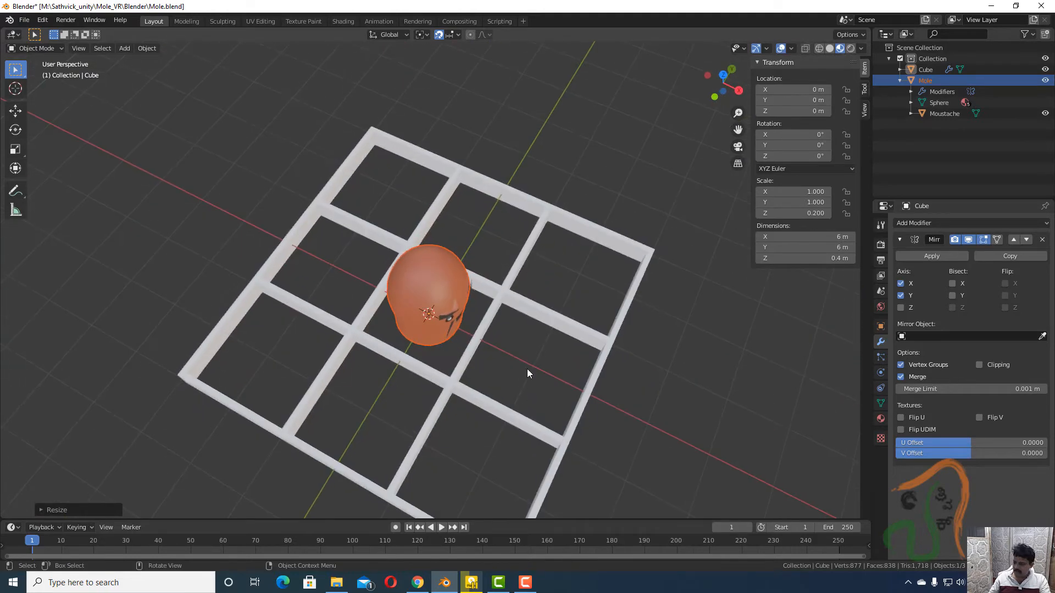
{"action": "key", "text": "KP_7"}
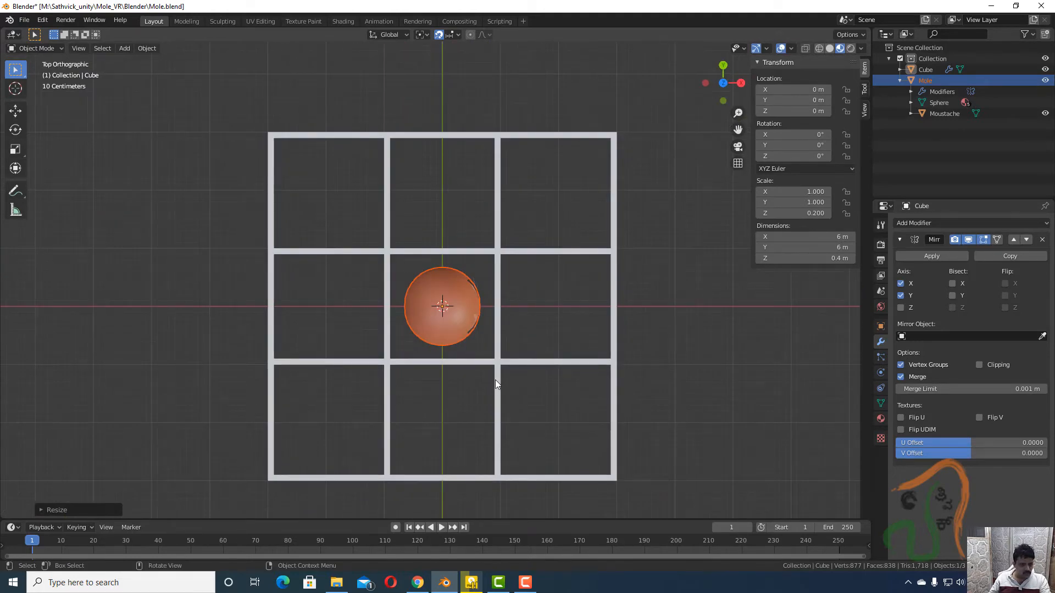
{"action": "scroll", "coordinate": [496, 380], "scroll_direction": "up", "scroll_amount": 3}
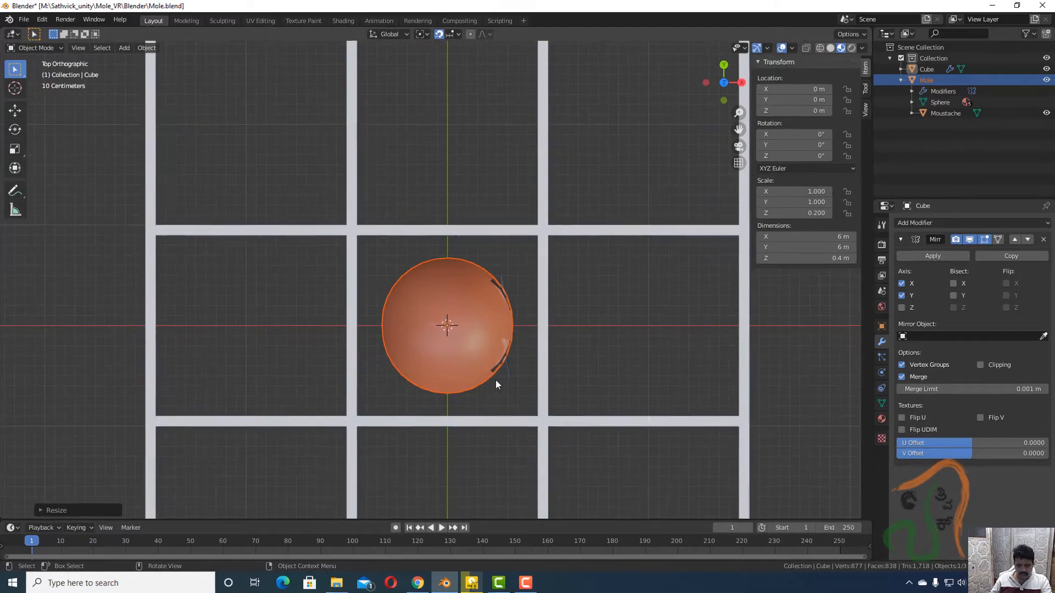
{"action": "key", "text": "s"}
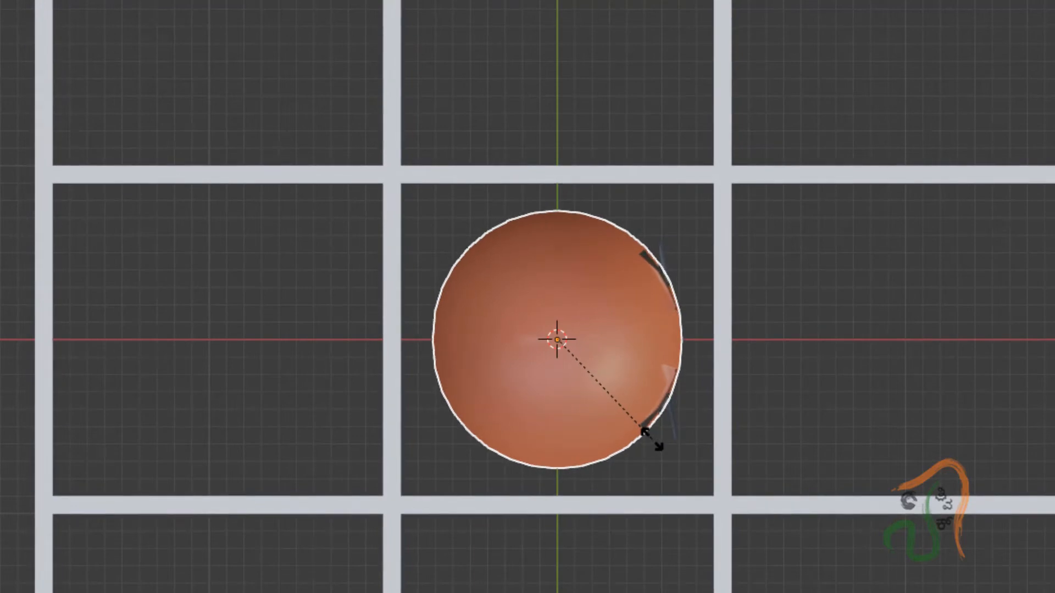
{"action": "left_click", "coordinate": [651, 438]}
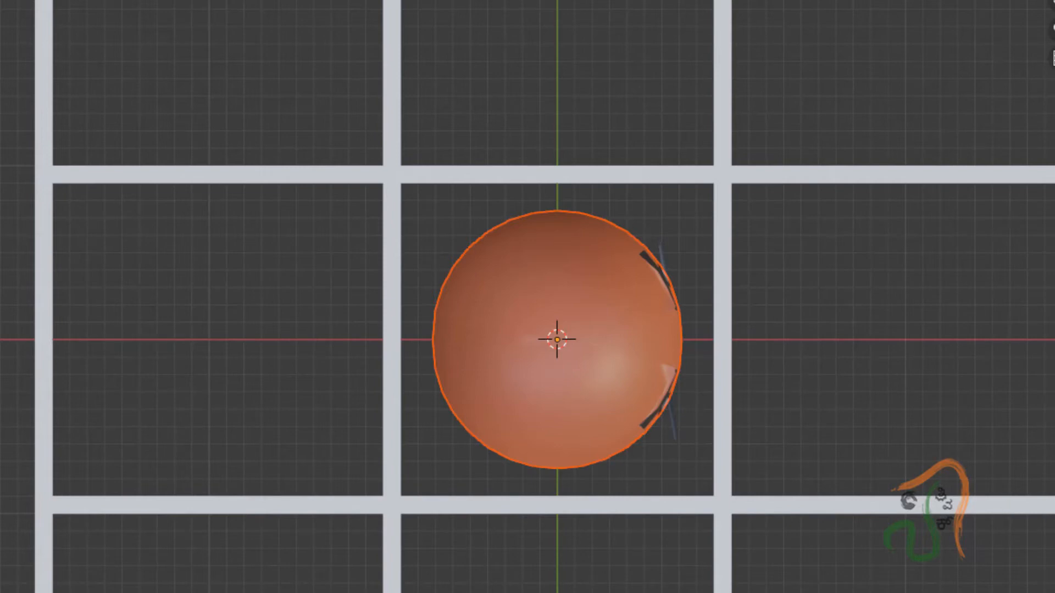
- Make the mole the active object and apply its rotation and scale
{"action": "left_click", "coordinate": [557, 351]}
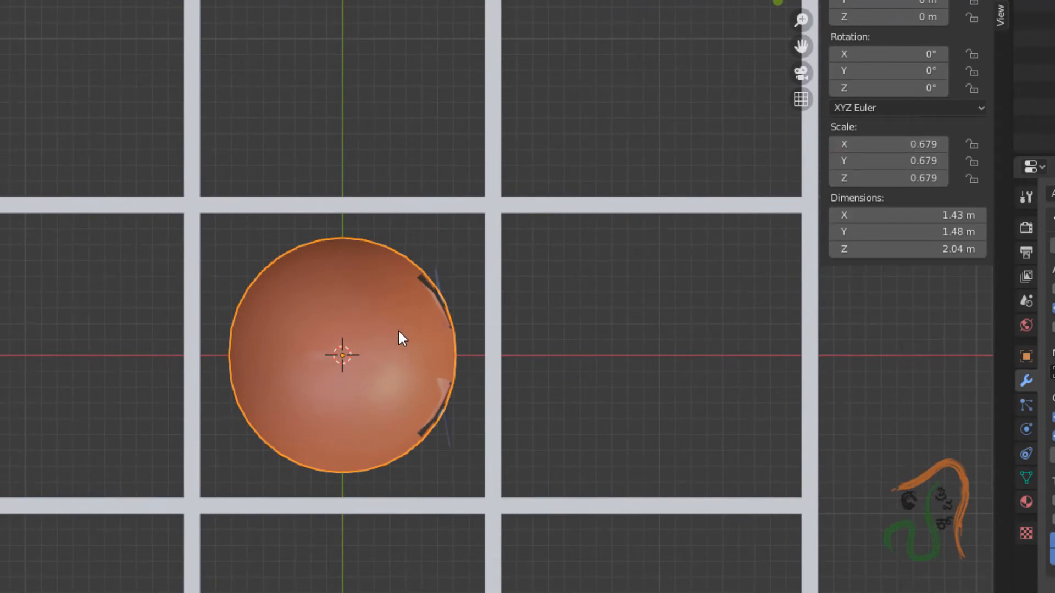
{"action": "key", "text": "ctrl+a"}
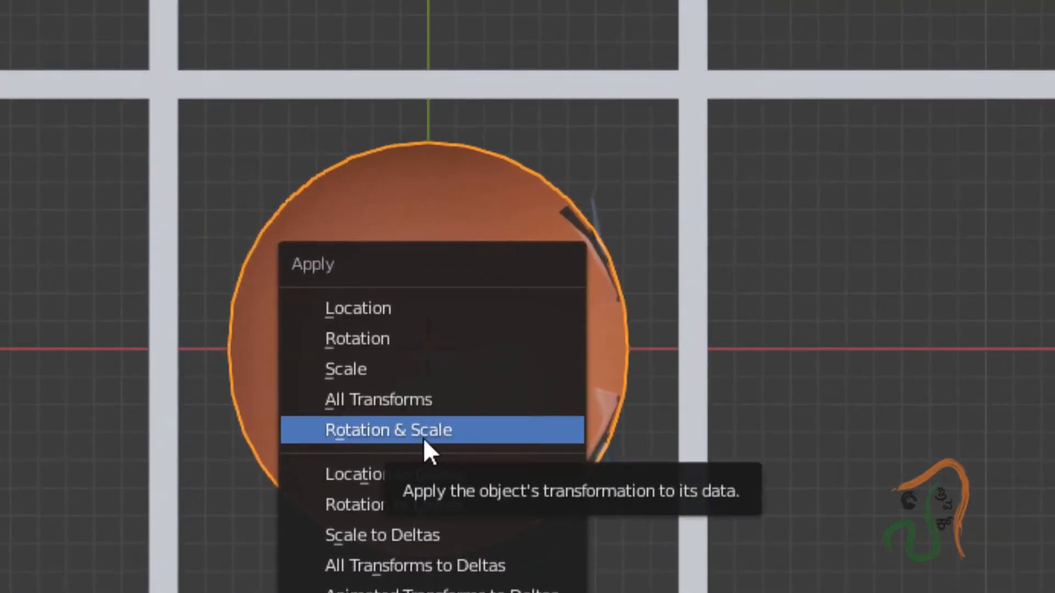
{"action": "left_click", "coordinate": [426, 435]}
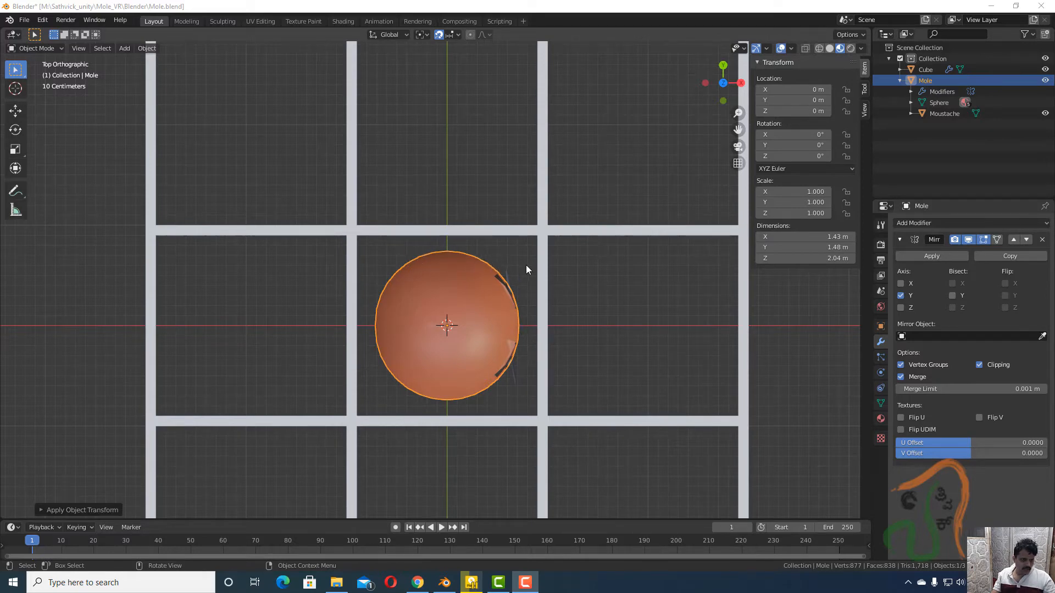
- Hide the Mole object and its child Moustache
{"action": "middle_click_drag", "start_coordinate": [529, 342], "coordinate": [454, 329]}
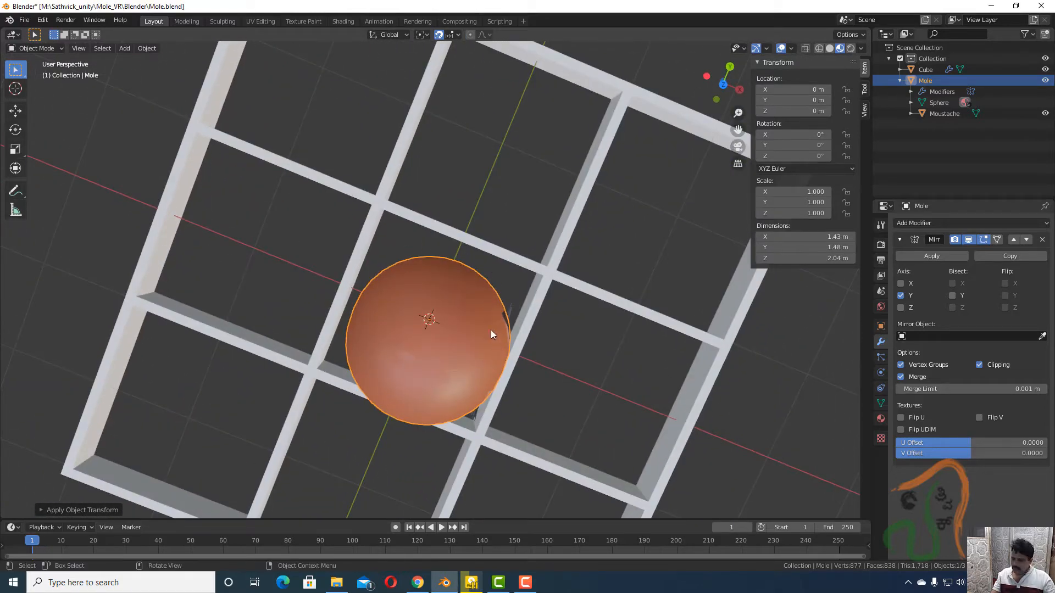
{"action": "key", "text": "KP_7"}
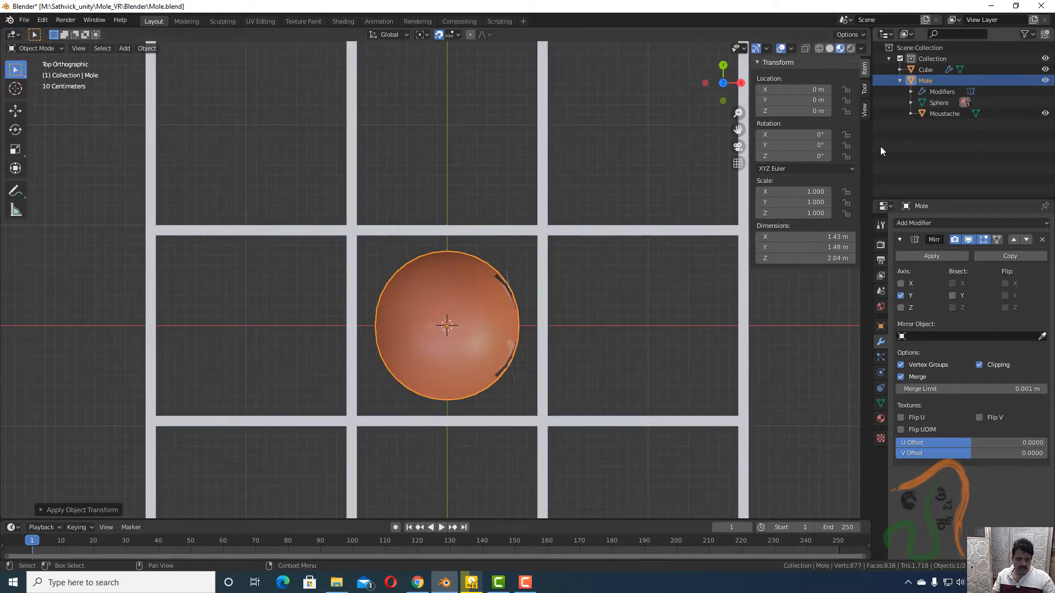
{"action": "left_click", "coordinate": [1045, 80]}
{"action": "left_click", "coordinate": [1045, 113]}
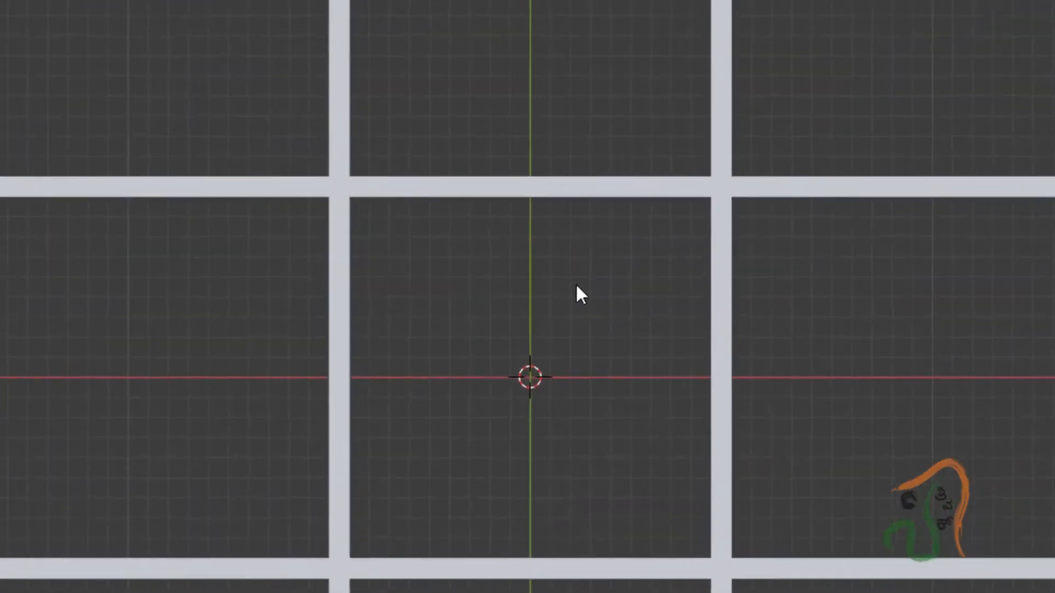
- Add a mesh plane at the origin in the grid's central cell
{"action": "key", "text": "shift+a"}
{"action": "mouse_move", "coordinate": [471, 280]}
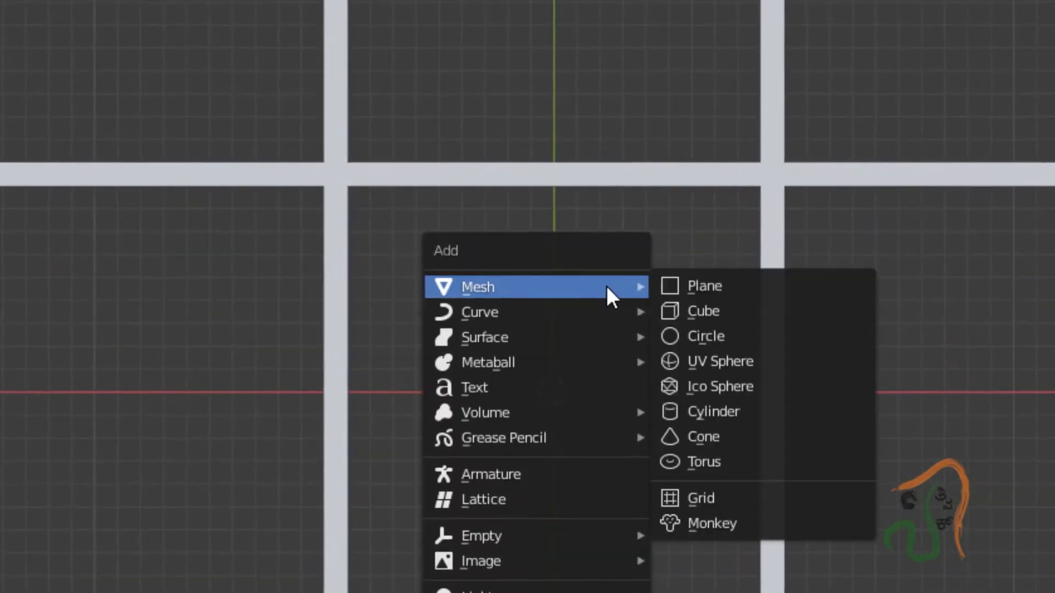
{"action": "left_click", "coordinate": [738, 307]}
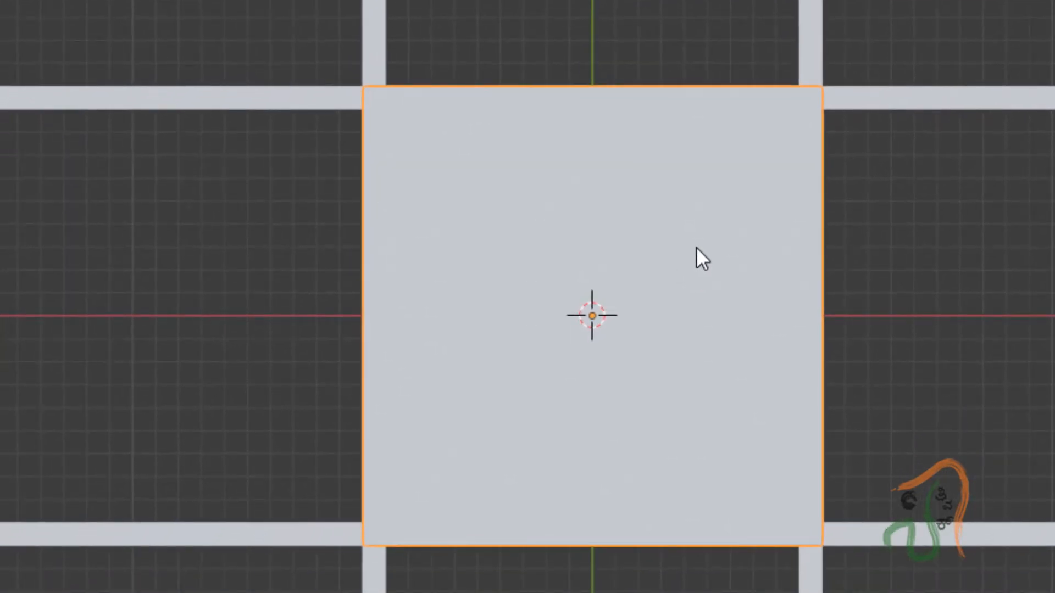
- Subdivide the whole plane three times in Edit Mode to form an 8×8 grid of faces
{"action": "key", "text": "Tab"}
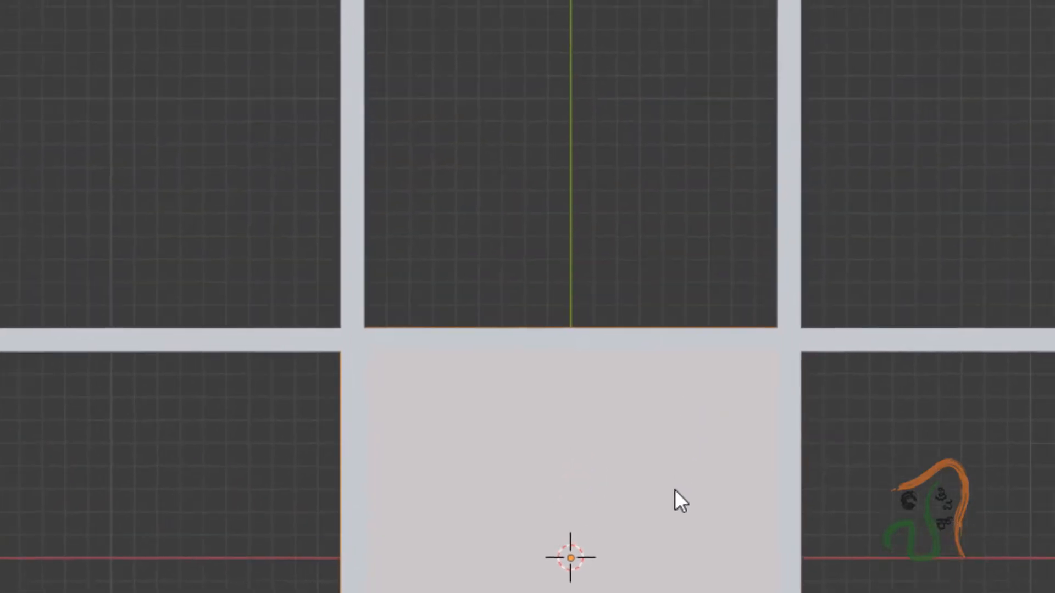
{"action": "key", "text": "ctrl+e"}
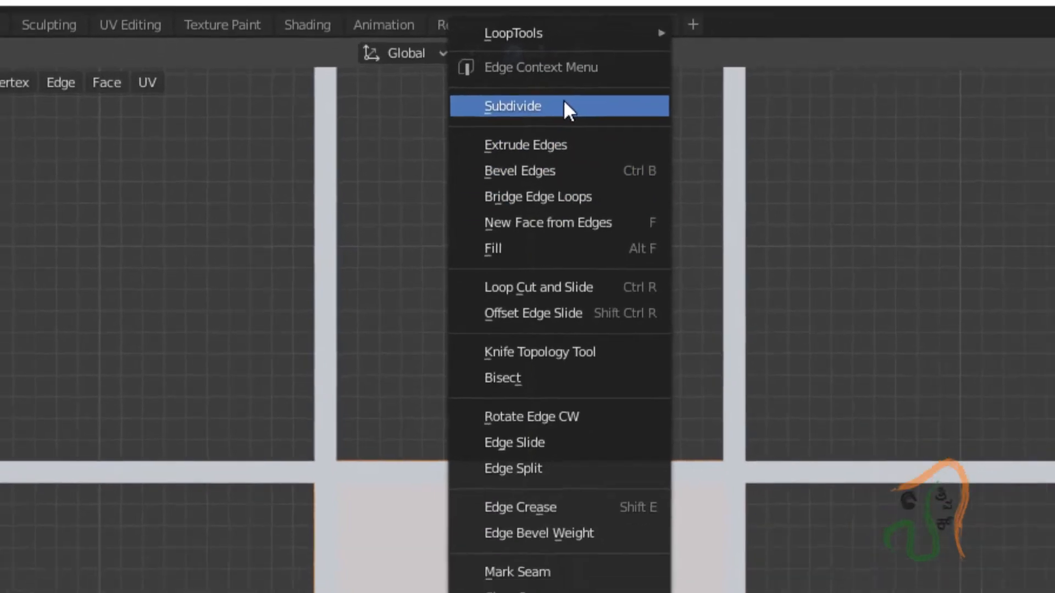
{"action": "left_click", "coordinate": [582, 135]}
{"action": "right_click", "coordinate": [474, 351]}
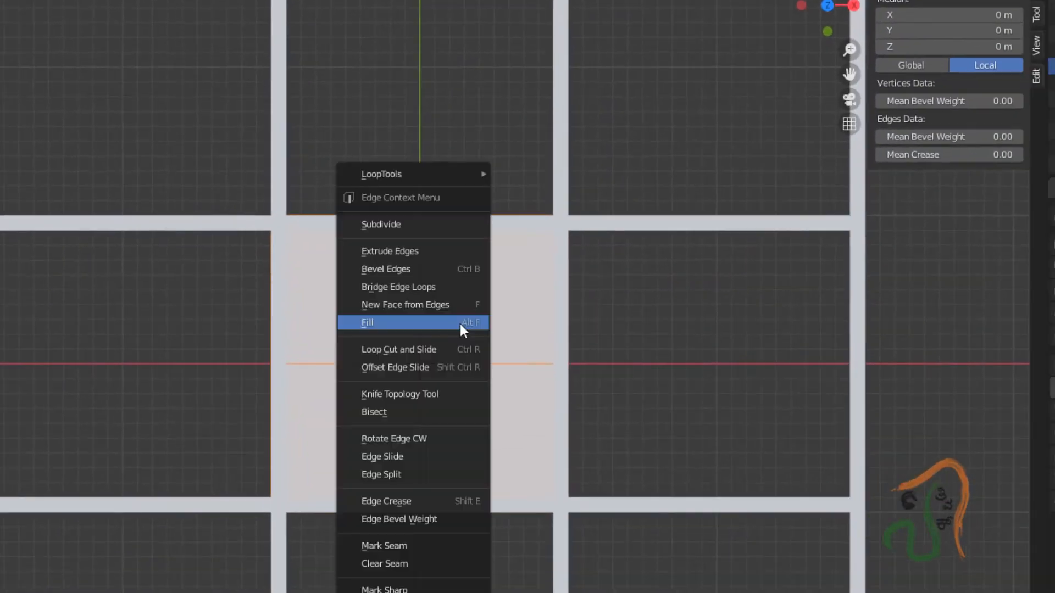
{"action": "left_click", "coordinate": [419, 225]}
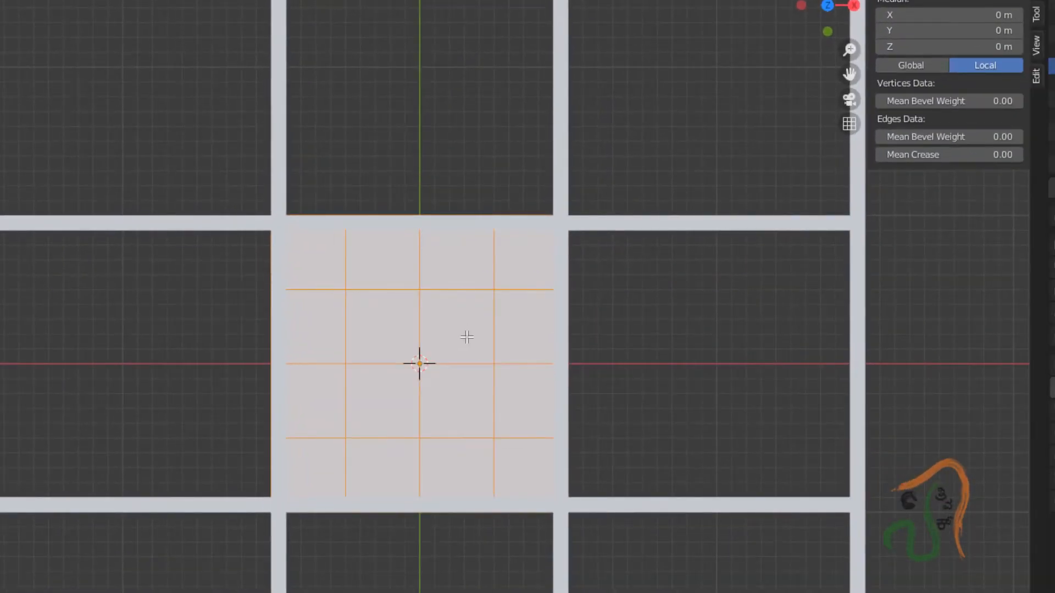
{"action": "right_click", "coordinate": [463, 320]}
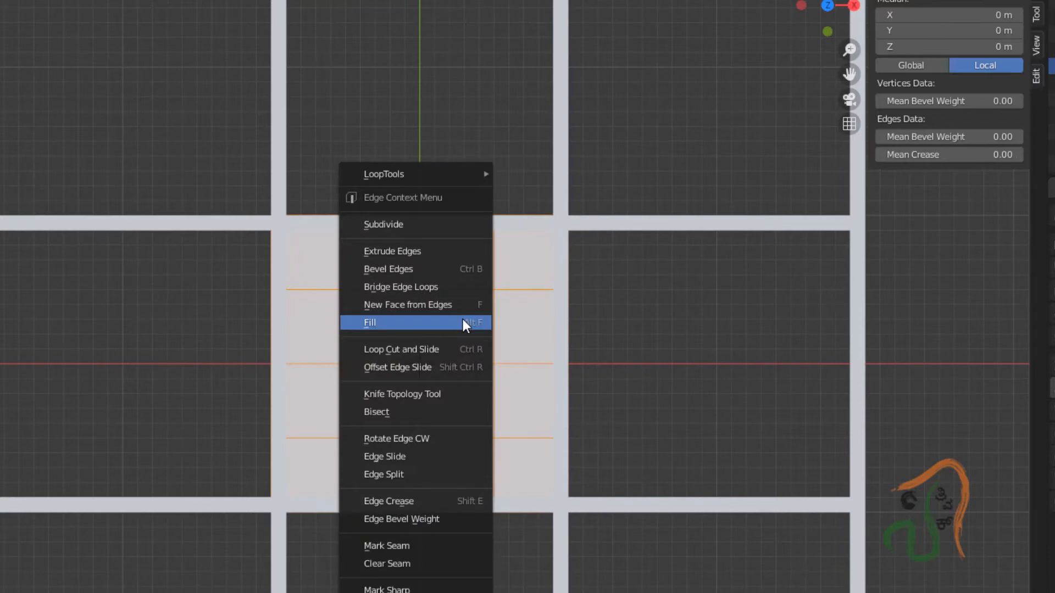
{"action": "left_click", "coordinate": [444, 226]}
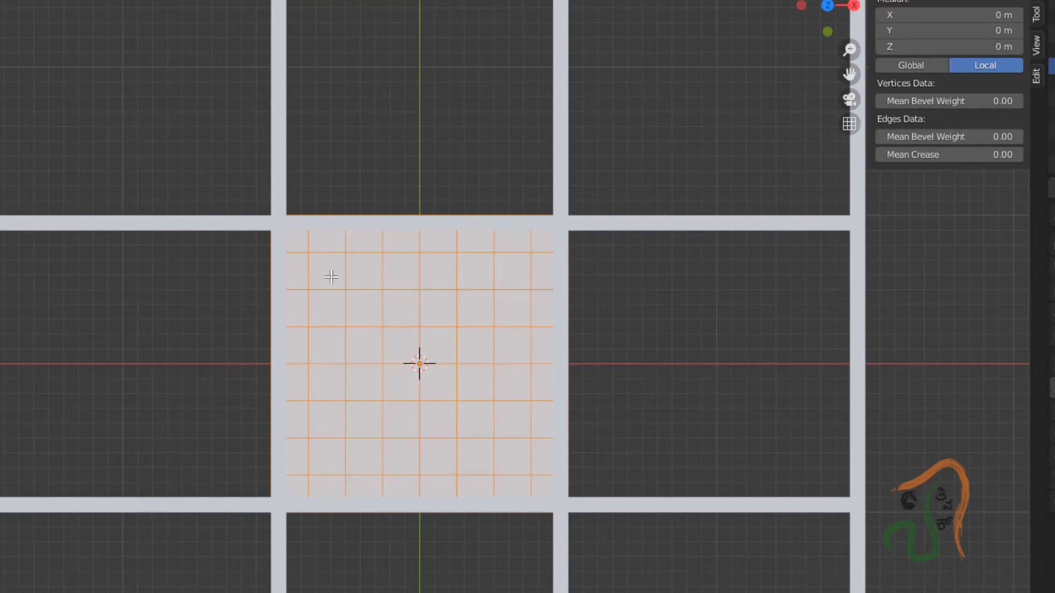
- Delete the inner 6×6 block of faces from the subdivided plane, leaving only its one-face-wide outer border
{"action": "key", "text": "3"}
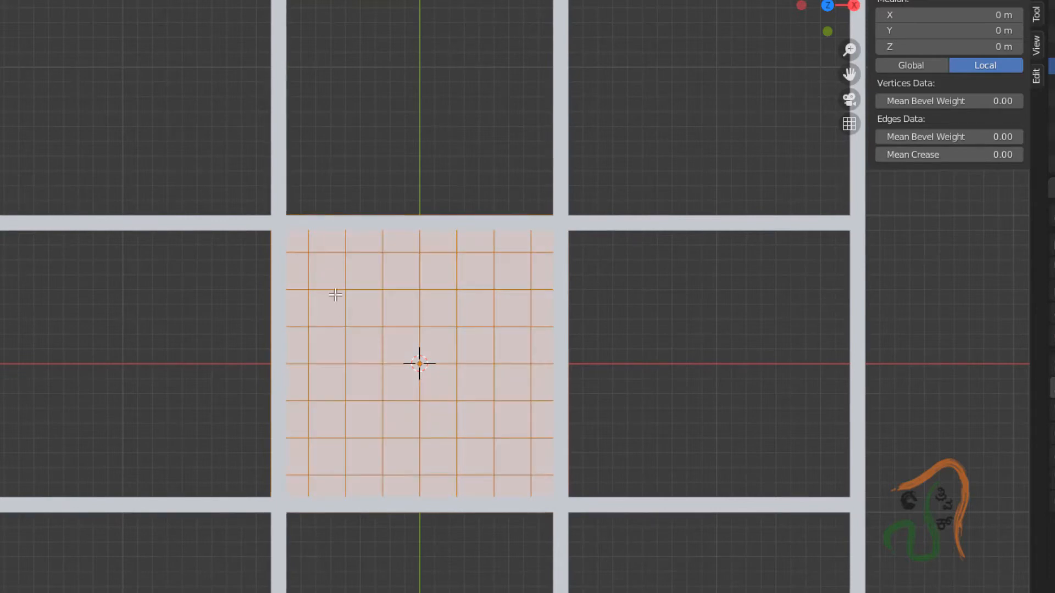
{"action": "left_click", "coordinate": [328, 271]}
{"action": "left_click", "coordinate": [363, 275], "text": "shift"}
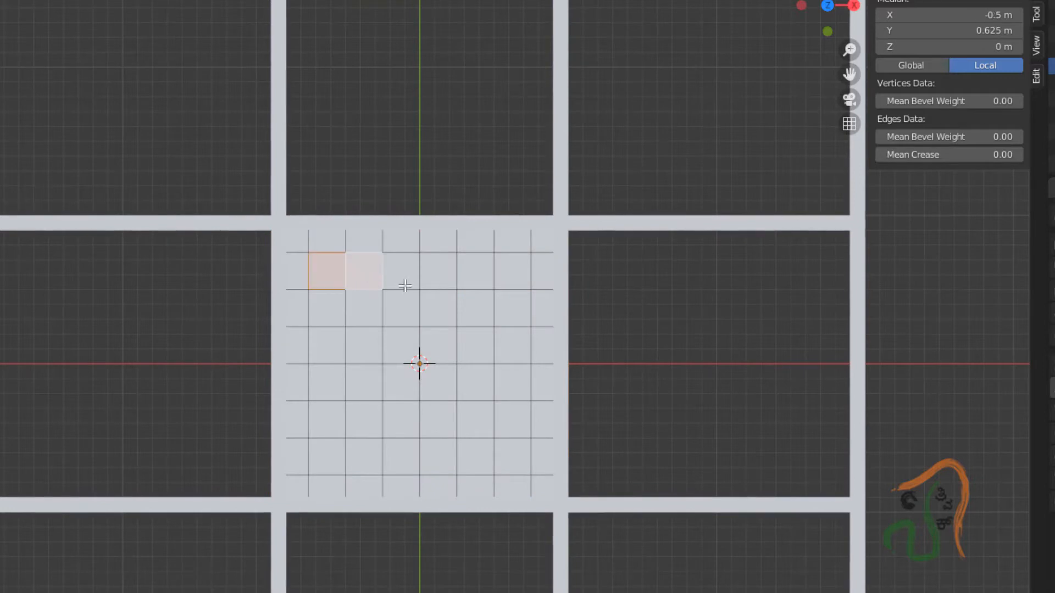
{"action": "left_click", "coordinate": [412, 284], "text": "shift"}
{"action": "left_click", "coordinate": [439, 282], "text": "shift"}
{"action": "left_click", "coordinate": [486, 279], "text": "shift"}
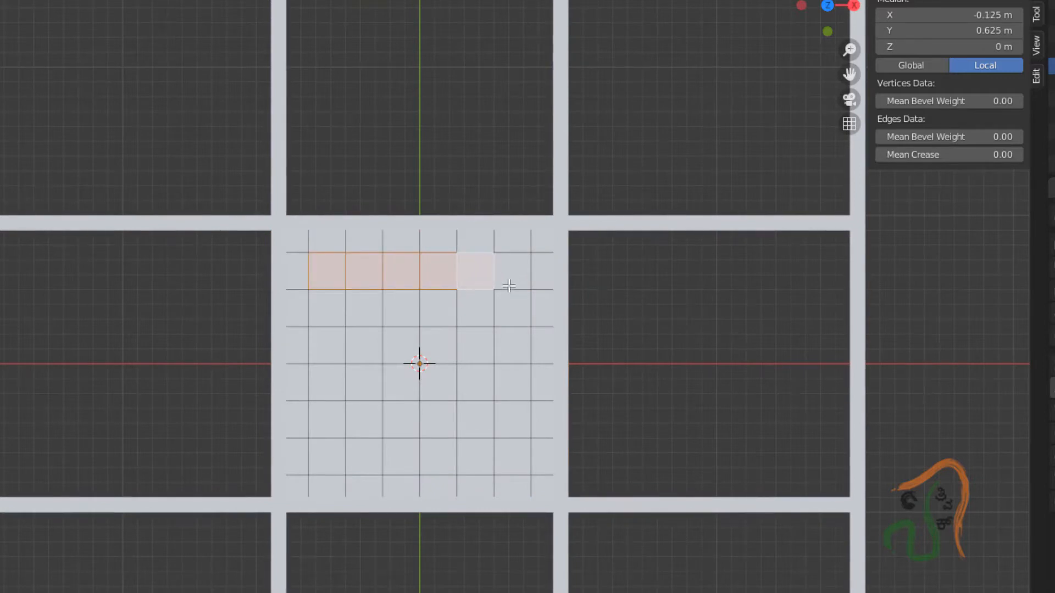
{"action": "left_click", "coordinate": [511, 280], "text": "shift"}
{"action": "left_click", "coordinate": [502, 306], "text": "shift"}
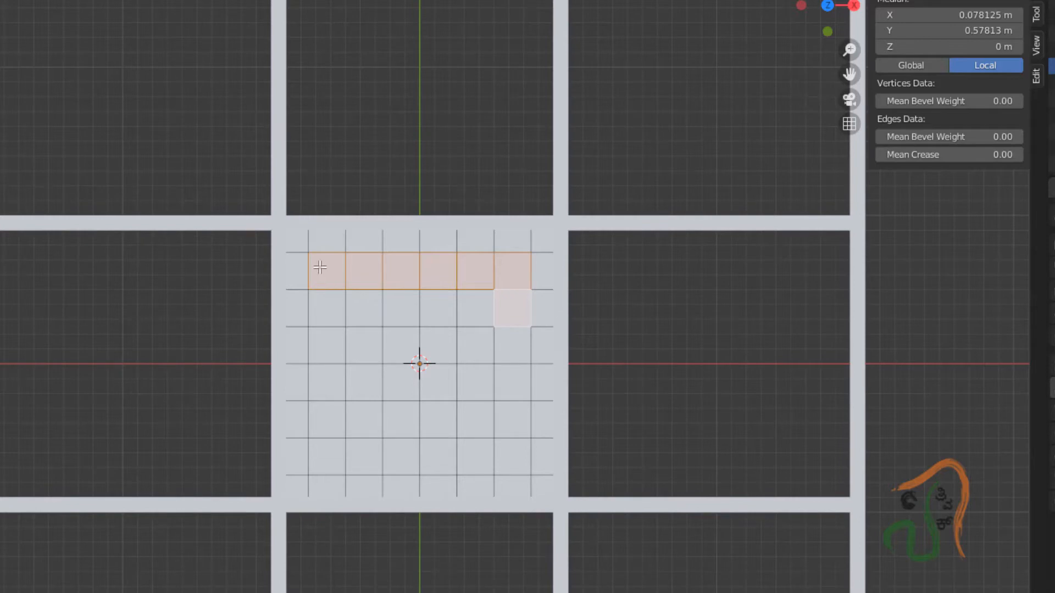
{"action": "left_click_drag", "start_coordinate": [326, 270], "coordinate": [511, 464]}
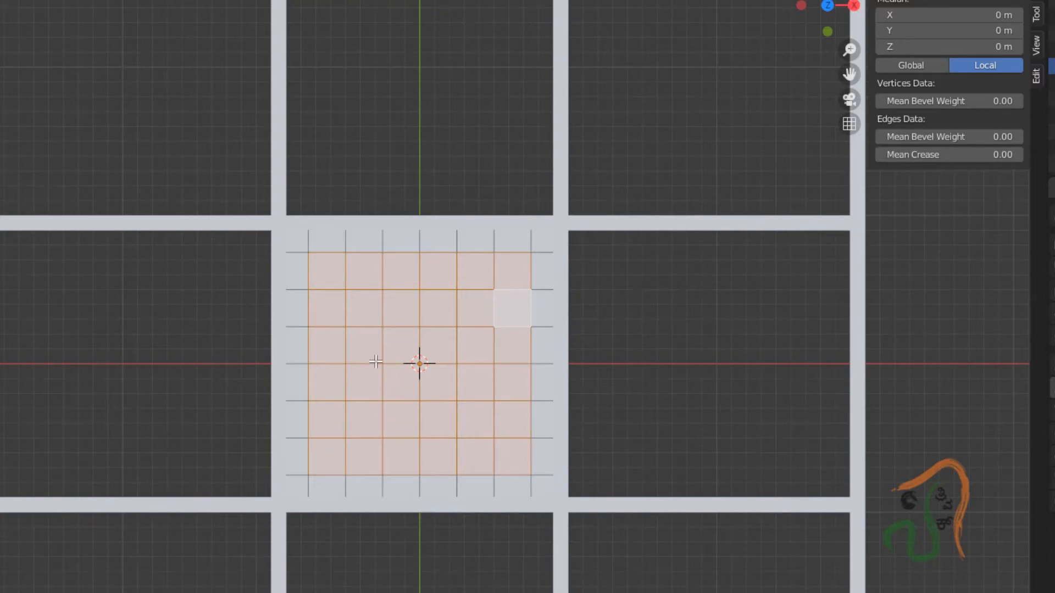
{"action": "key", "text": "x"}
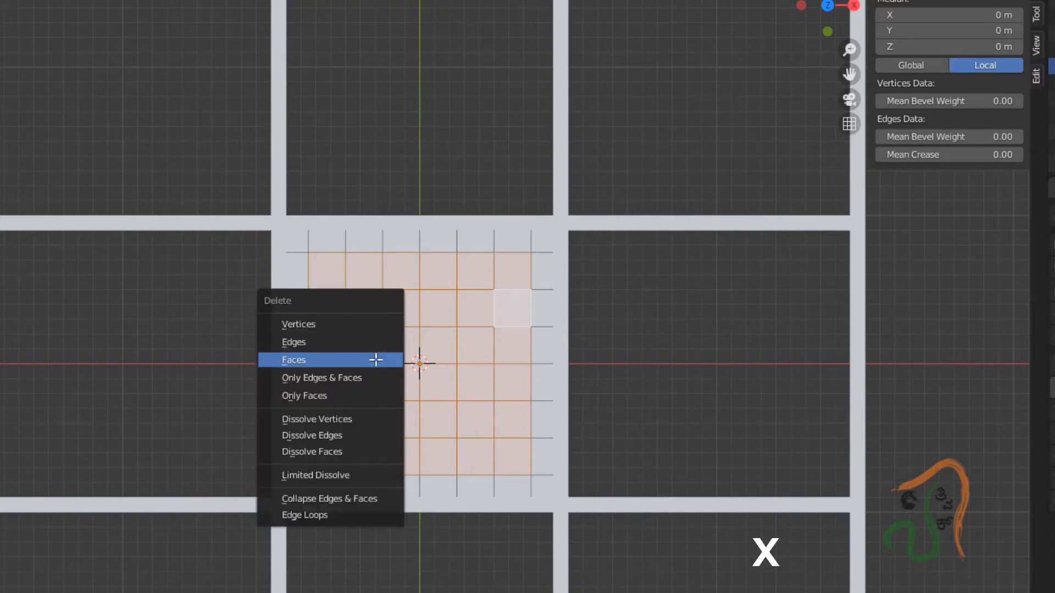
{"action": "left_click", "coordinate": [376, 360]}
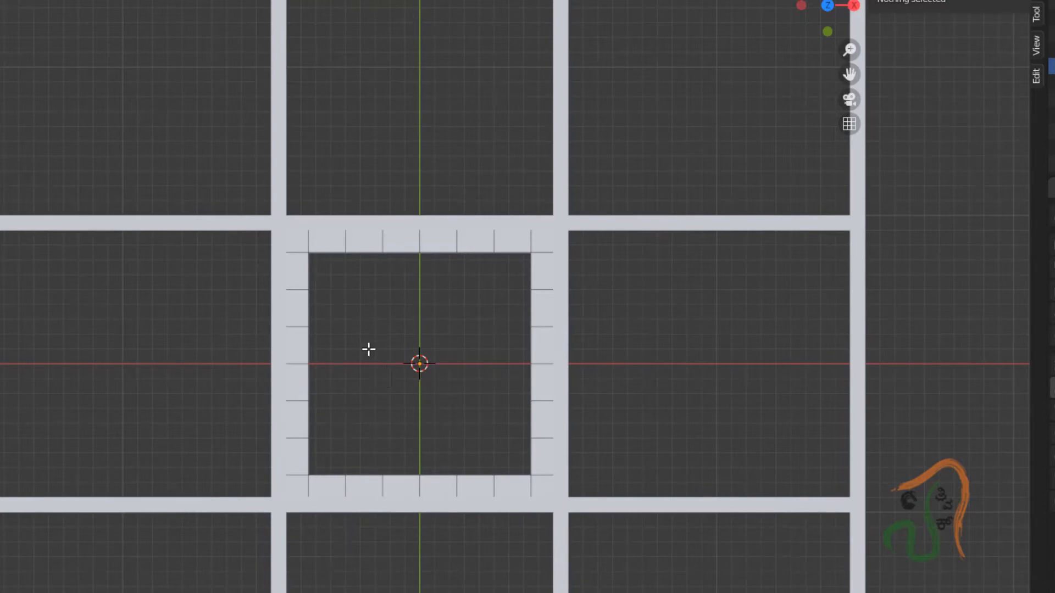
- Round the plane's inner boundary edge loop into a circle using To Sphere with a factor of 1
{"action": "key", "text": "2"}
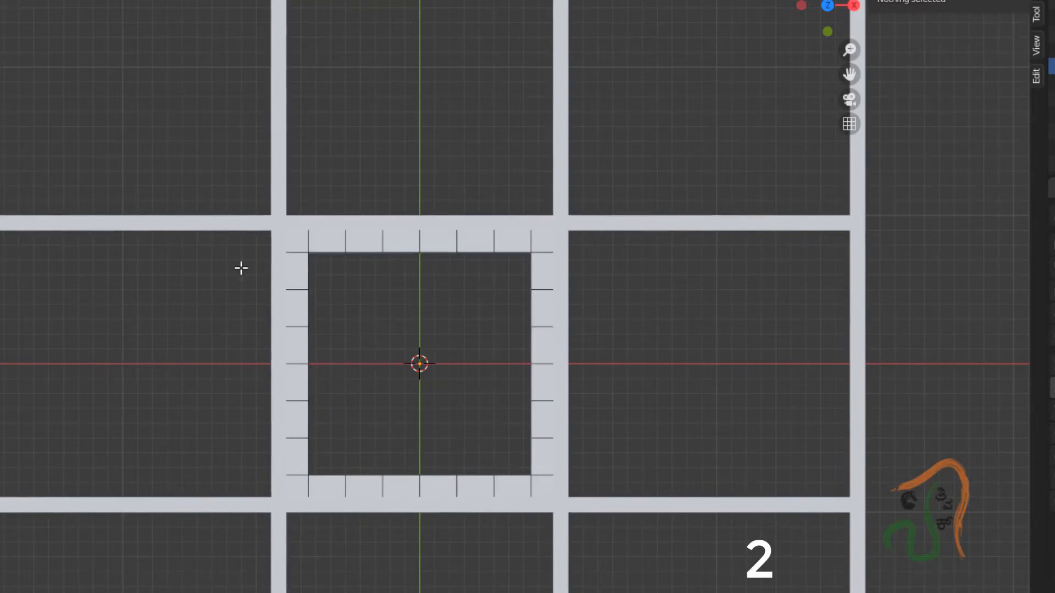
{"action": "left_click", "coordinate": [353, 253], "text": "alt"}
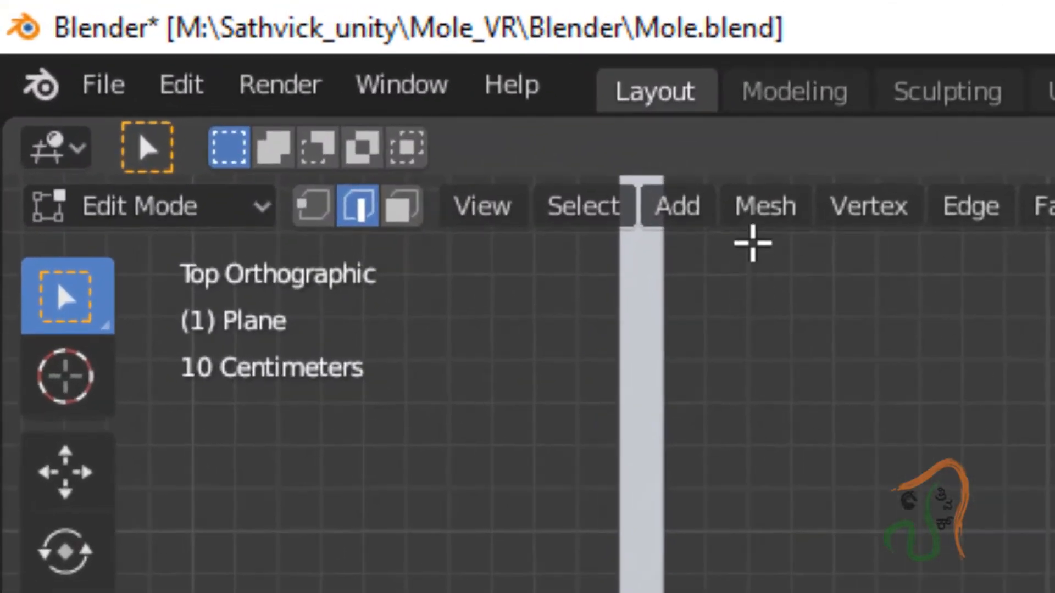
{"action": "left_click", "coordinate": [672, 188]}
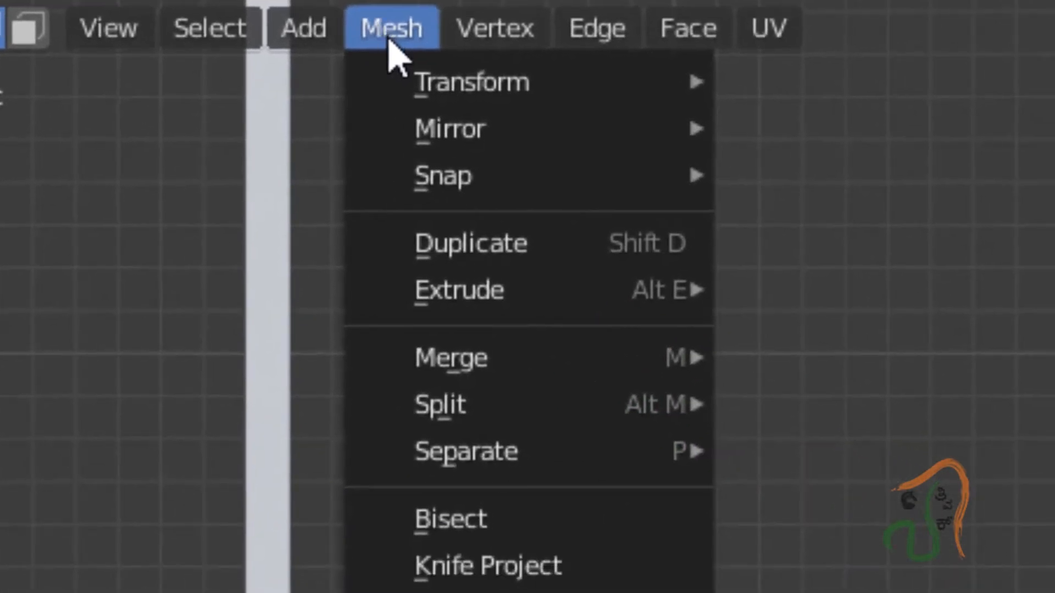
{"action": "mouse_move", "coordinate": [420, 88]}
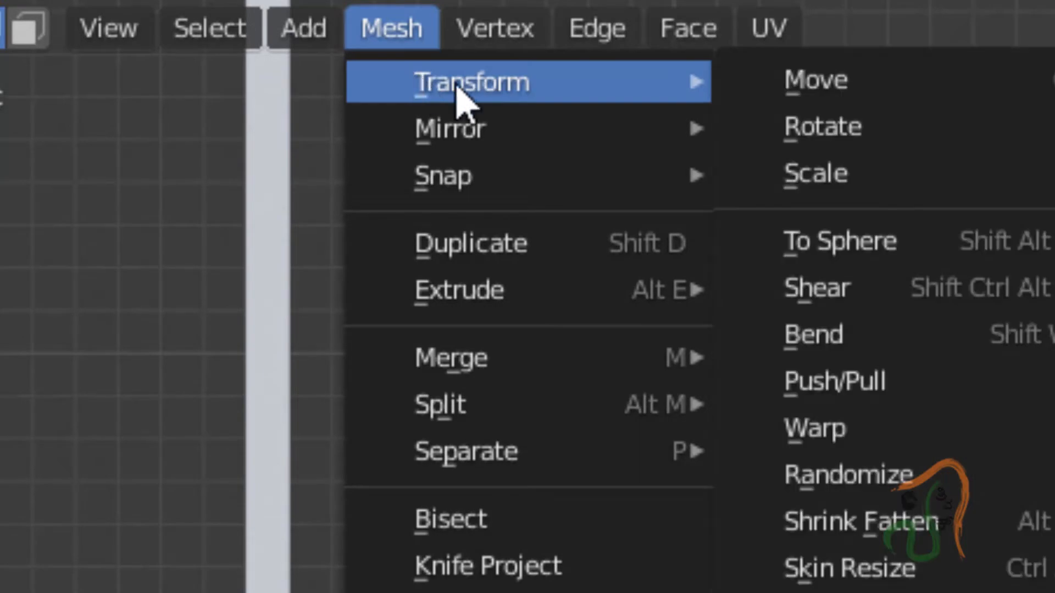
{"action": "left_click", "coordinate": [957, 257]}
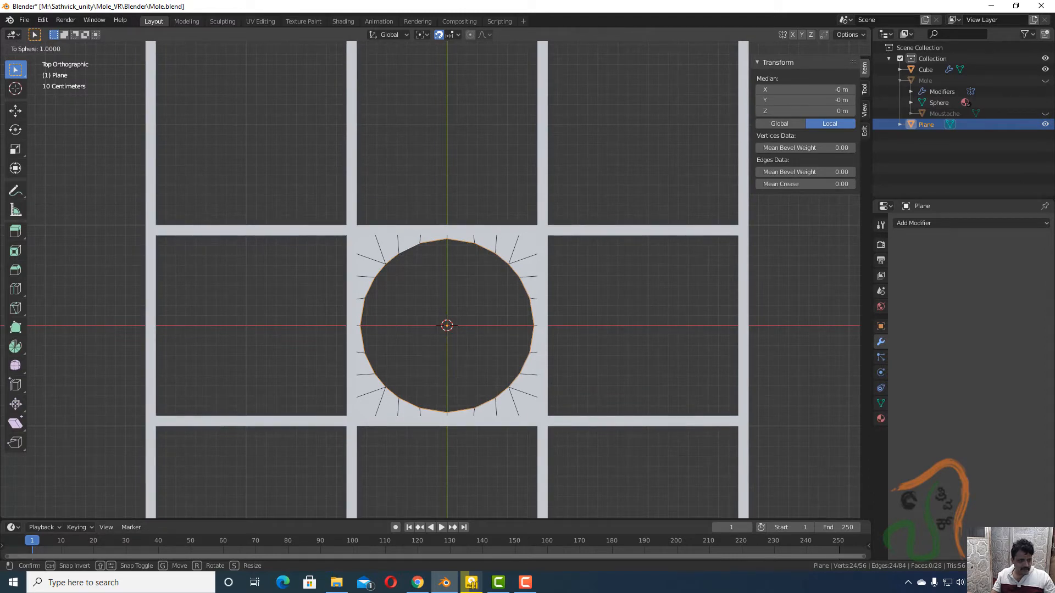
{"action": "key", "text": "Return"}
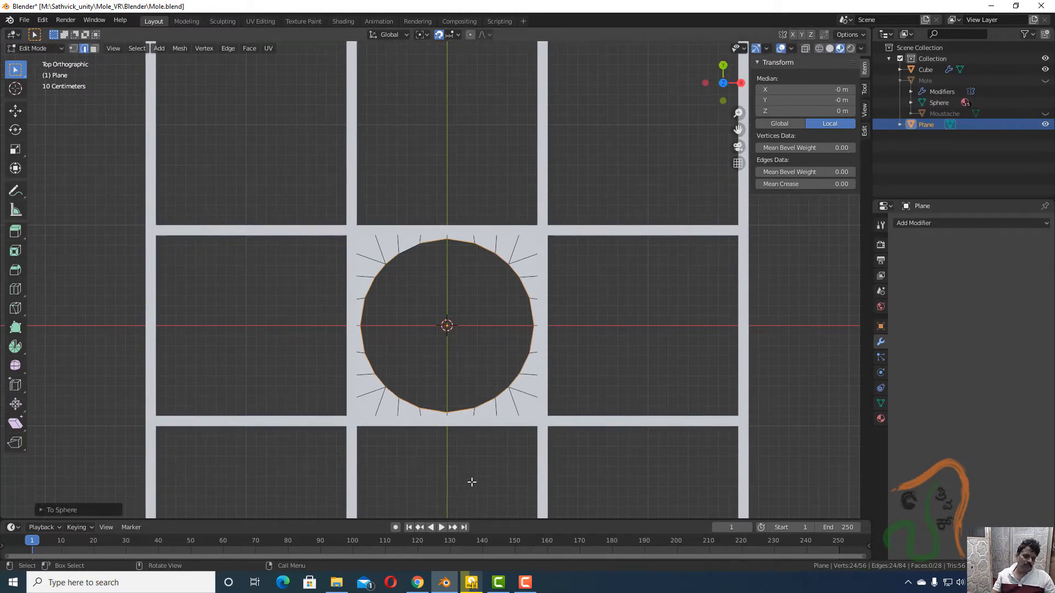
- Hide the Cube grid frame and show the holed plane from the top orthographic view
{"action": "middle_click_drag", "start_coordinate": [470, 483], "coordinate": [461, 420]}
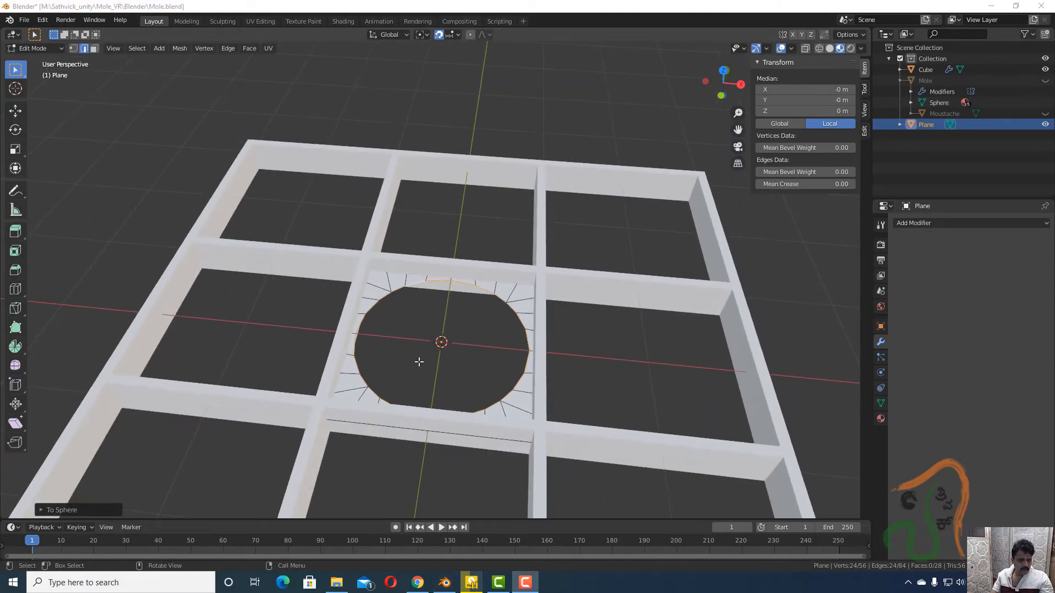
{"action": "middle_click_drag", "start_coordinate": [420, 362], "coordinate": [441, 377]}
{"action": "scroll", "coordinate": [450, 363], "scroll_direction": "up", "scroll_amount": 3}
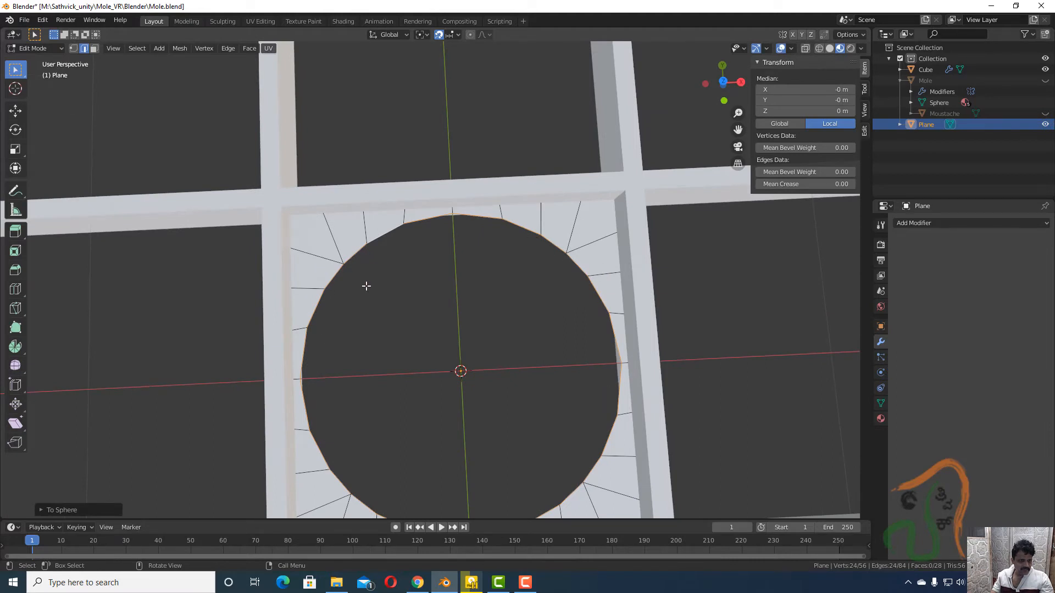
{"action": "left_click", "coordinate": [1045, 70]}
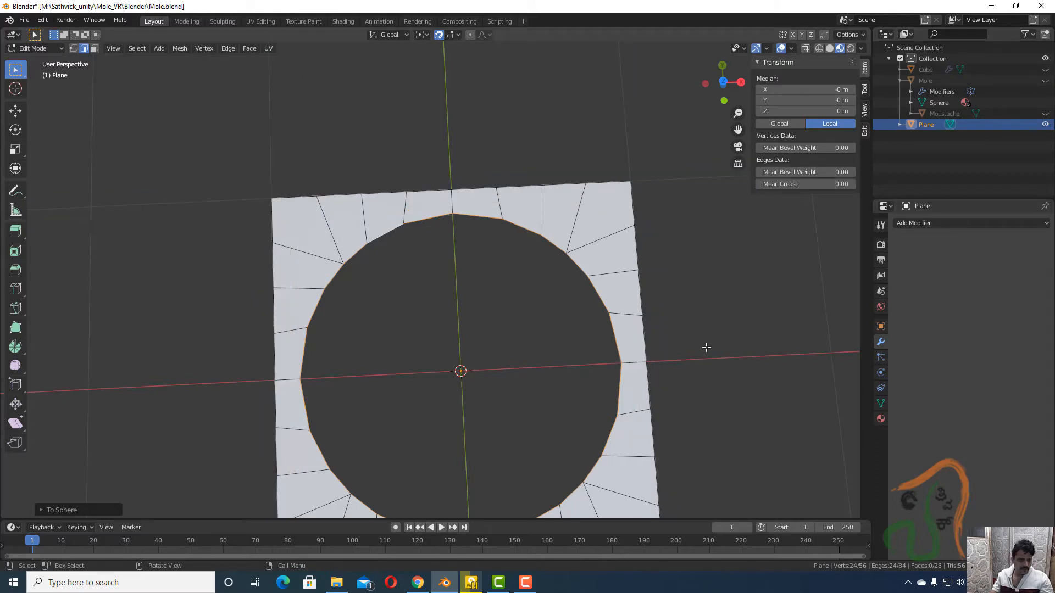
{"action": "key", "text": "KP_7"}
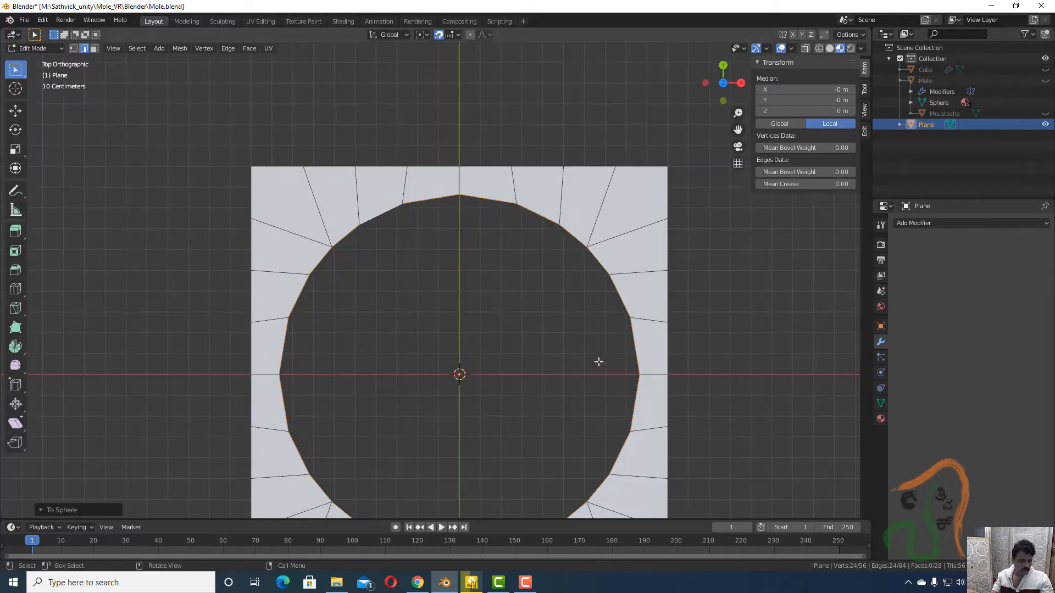
{"action": "middle_click_drag", "start_coordinate": [531, 434], "coordinate": [531, 433], "text": "shift"}
{"action": "middle_click_drag", "start_coordinate": [502, 328], "coordinate": [497, 337], "text": "shift"}
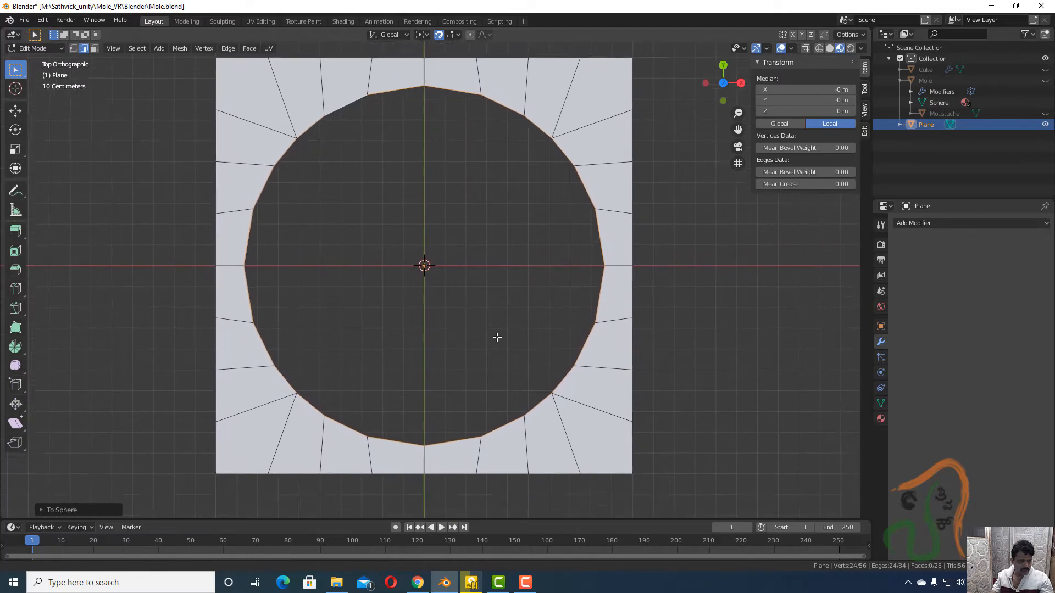
{"action": "middle_click_drag", "start_coordinate": [496, 336], "coordinate": [499, 351], "text": "shift"}
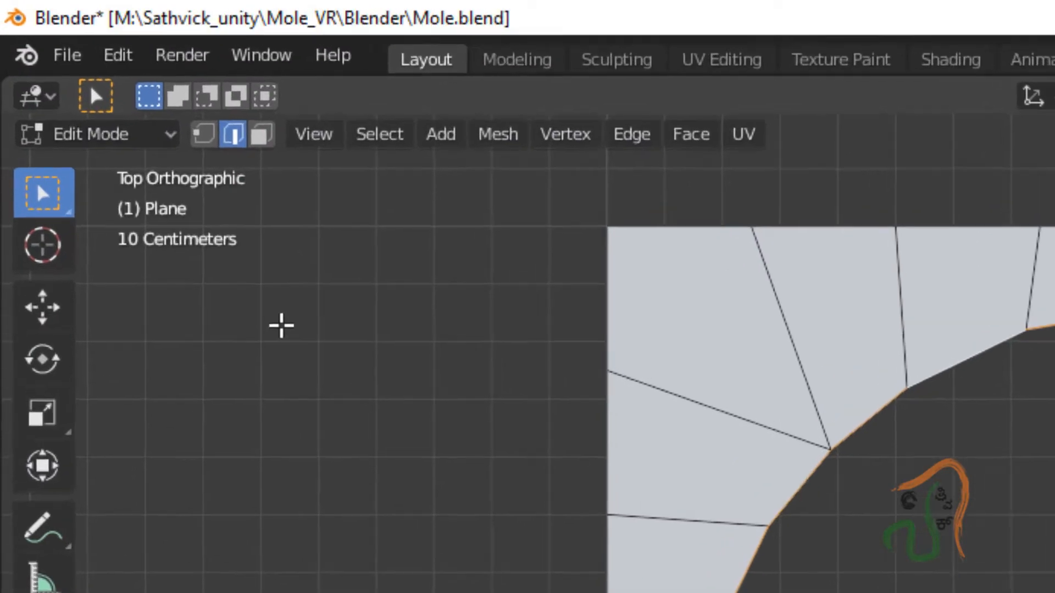
- Merge the three intermediate vertices on each outer edge beside the plane's upper-left corner into the corner vertex with At Last
{"action": "key", "text": "1"}
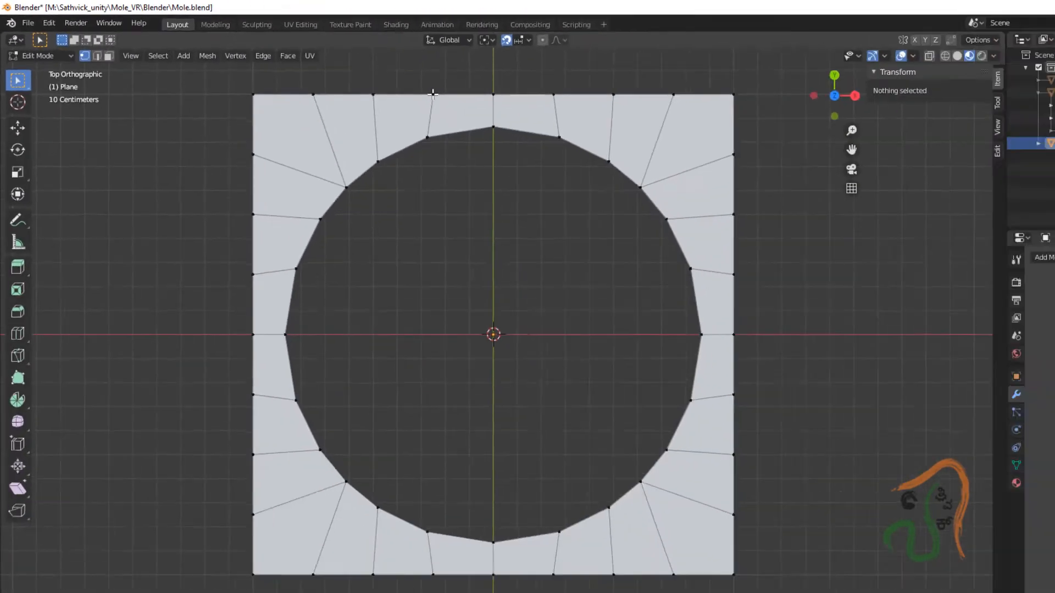
{"action": "left_click", "coordinate": [433, 93]}
{"action": "left_click", "coordinate": [373, 94], "text": "shift"}
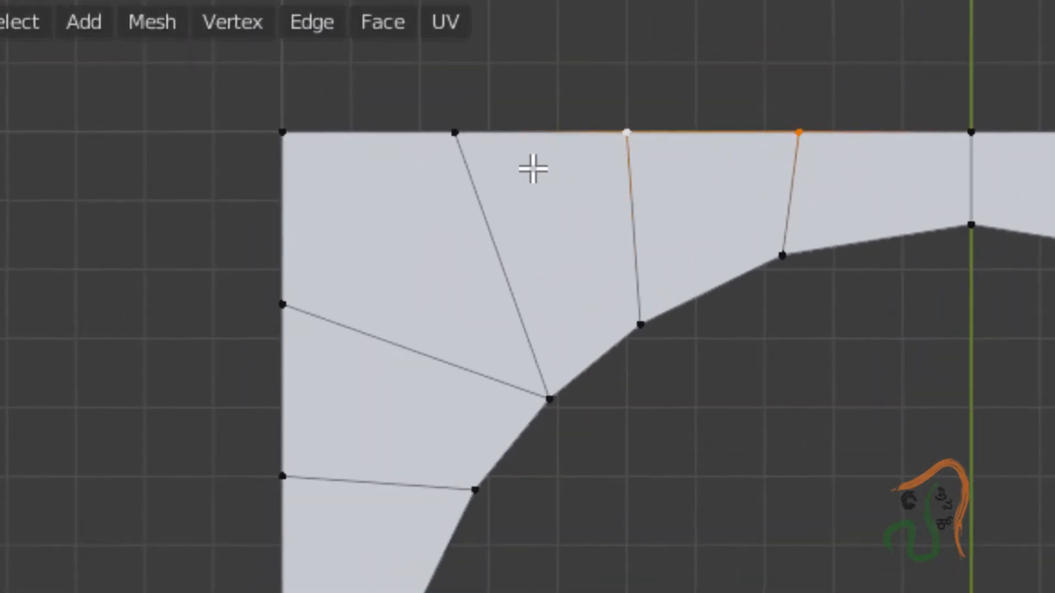
{"action": "left_click", "coordinate": [456, 132], "text": "shift"}
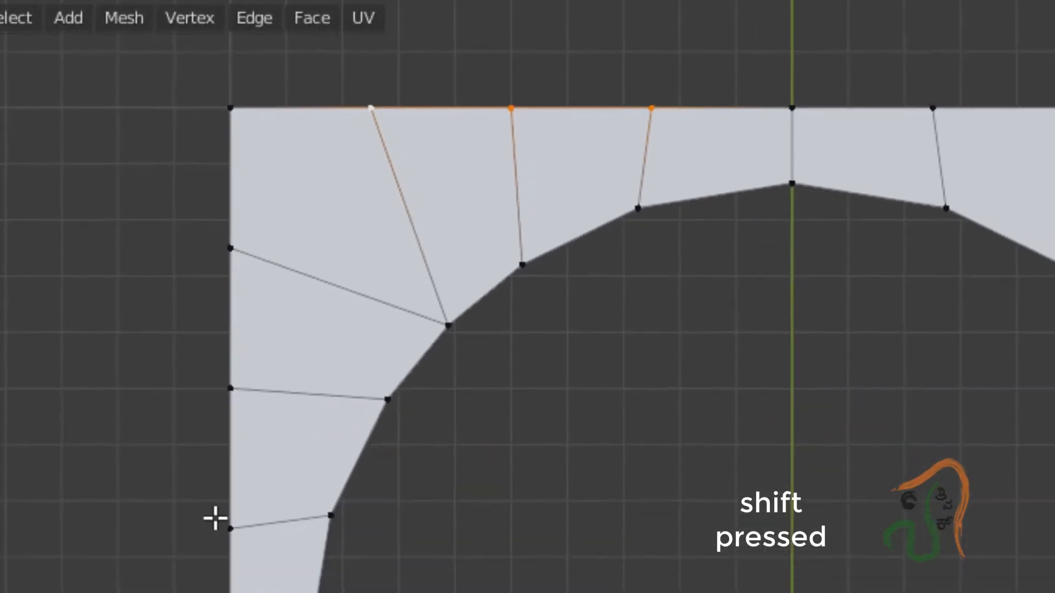
{"action": "left_click", "coordinate": [198, 455], "text": "shift"}
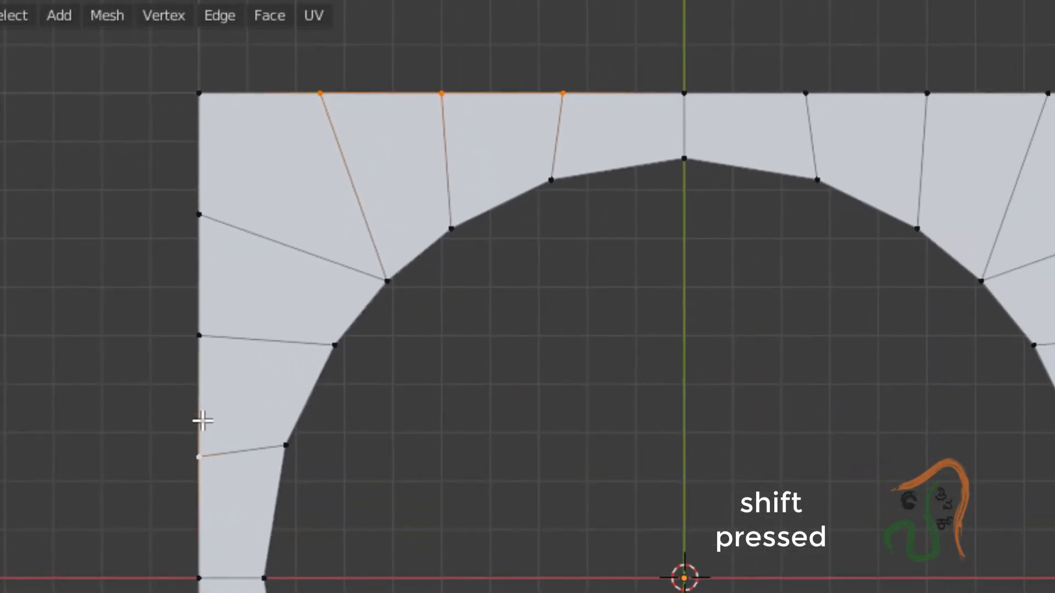
{"action": "left_click", "coordinate": [198, 335], "text": "shift"}
{"action": "left_click", "coordinate": [199, 213], "text": "shift"}
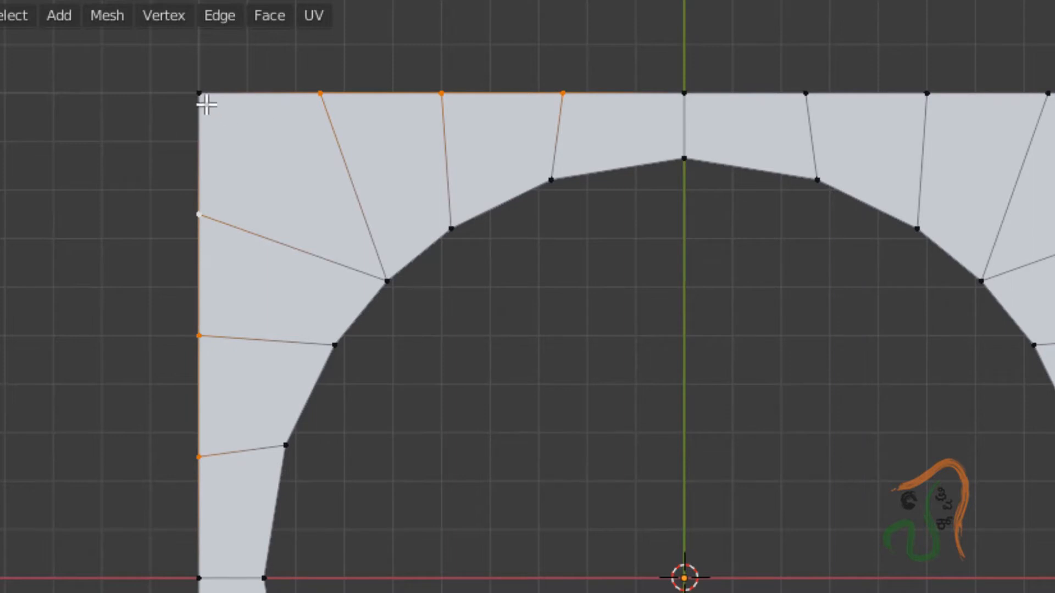
{"action": "left_click", "coordinate": [198, 94], "text": "shift"}
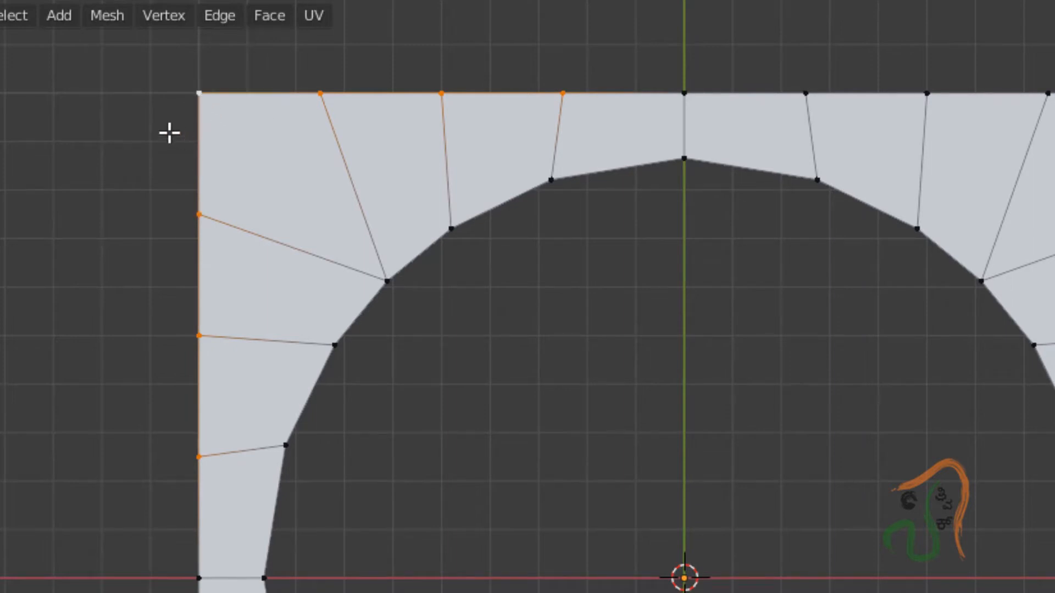
{"action": "key", "text": "m"}
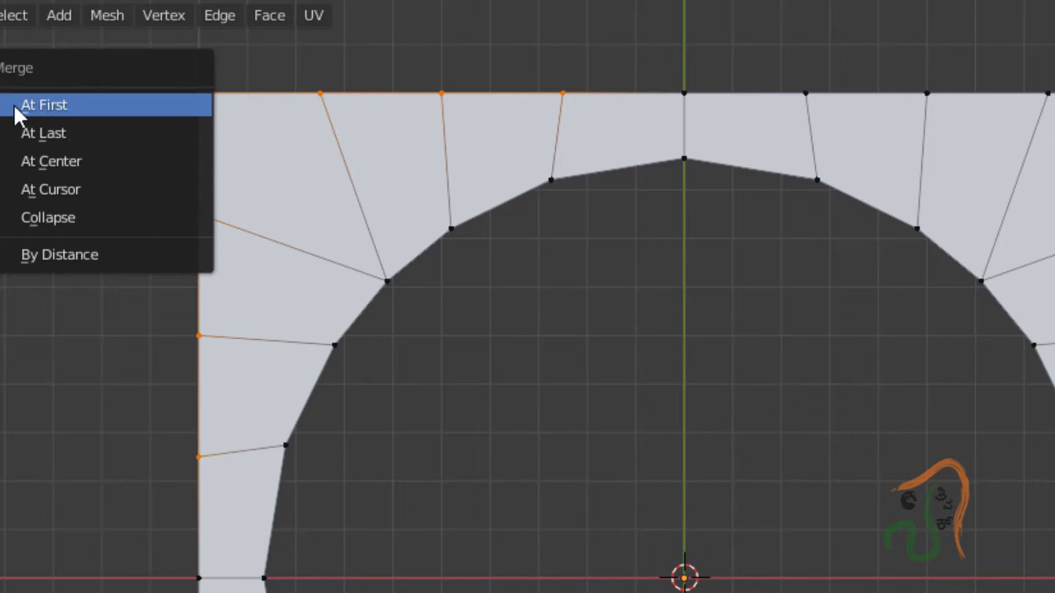
{"action": "left_click", "coordinate": [15, 127]}
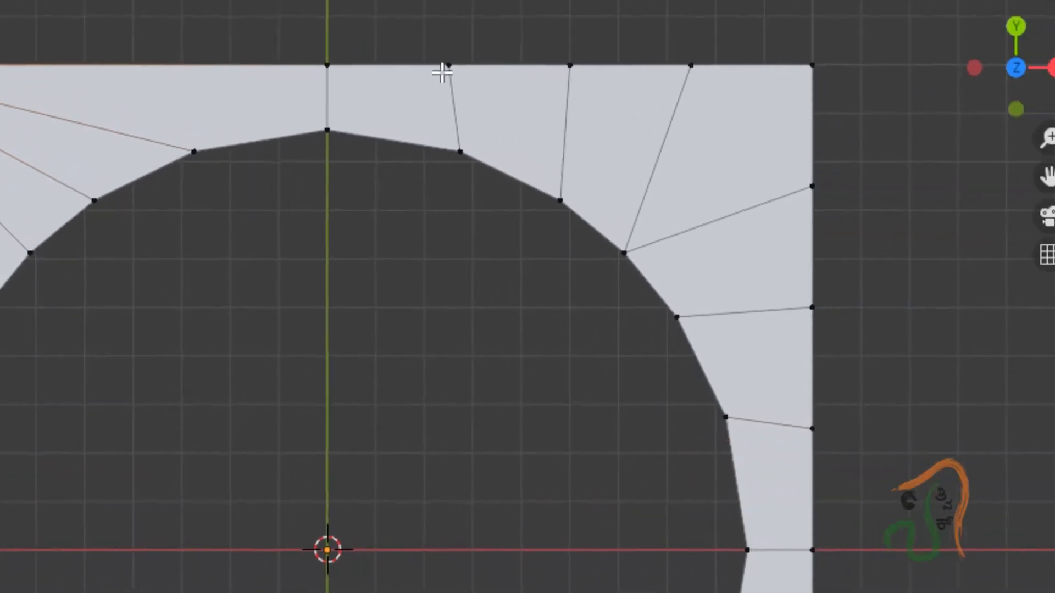
- Merge the three intermediate vertices on each outer edge beside the plane's upper-right corner into the corner vertex with At Last
{"action": "left_click", "coordinate": [805, 93], "text": "shift"}
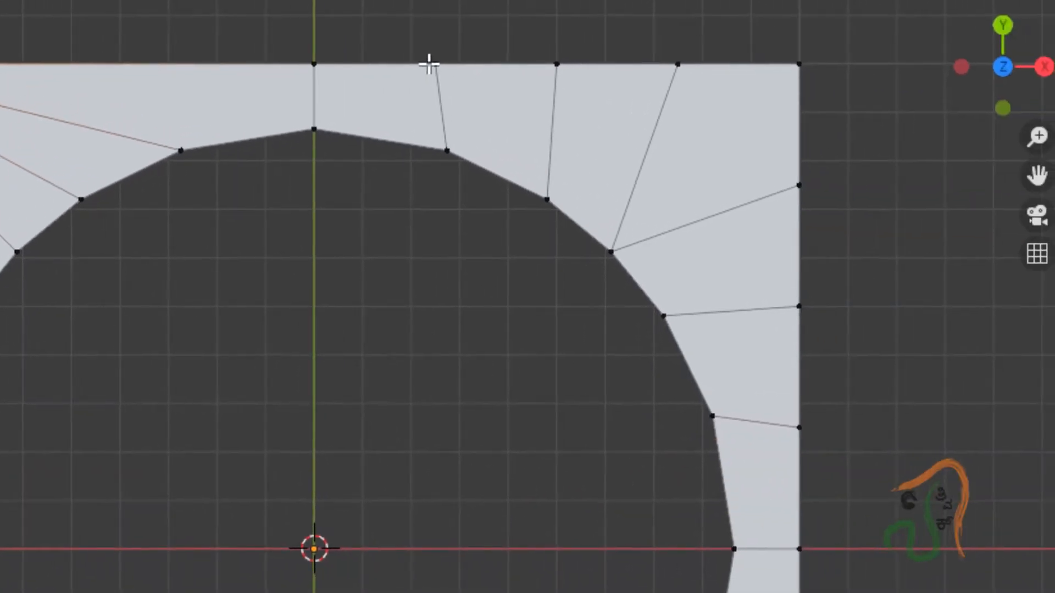
{"action": "left_click", "coordinate": [556, 64], "text": "shift"}
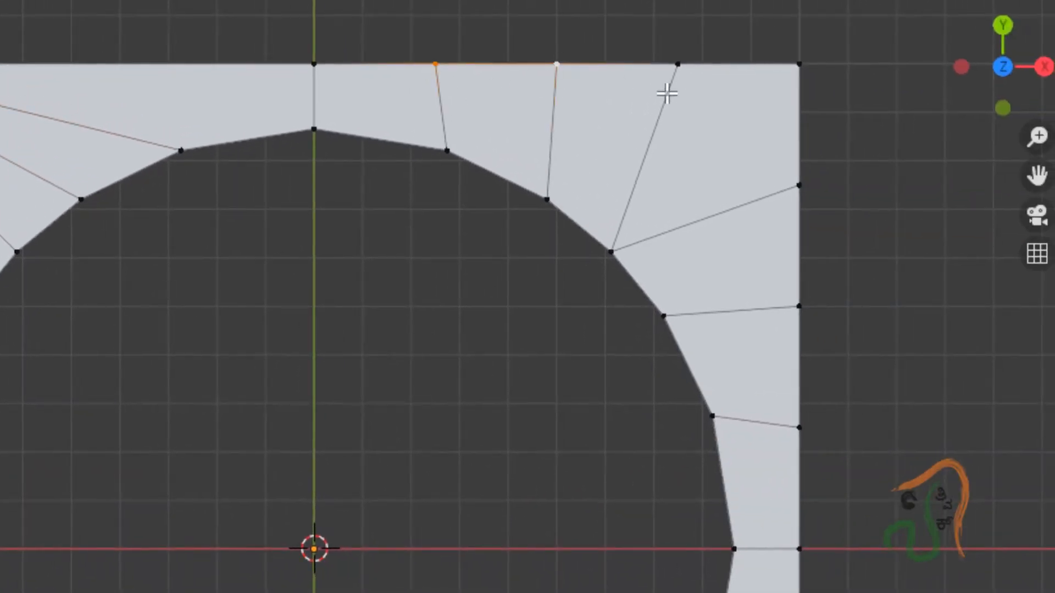
{"action": "left_click", "coordinate": [678, 64], "text": "shift"}
{"action": "left_click", "coordinate": [799, 427], "text": "shift"}
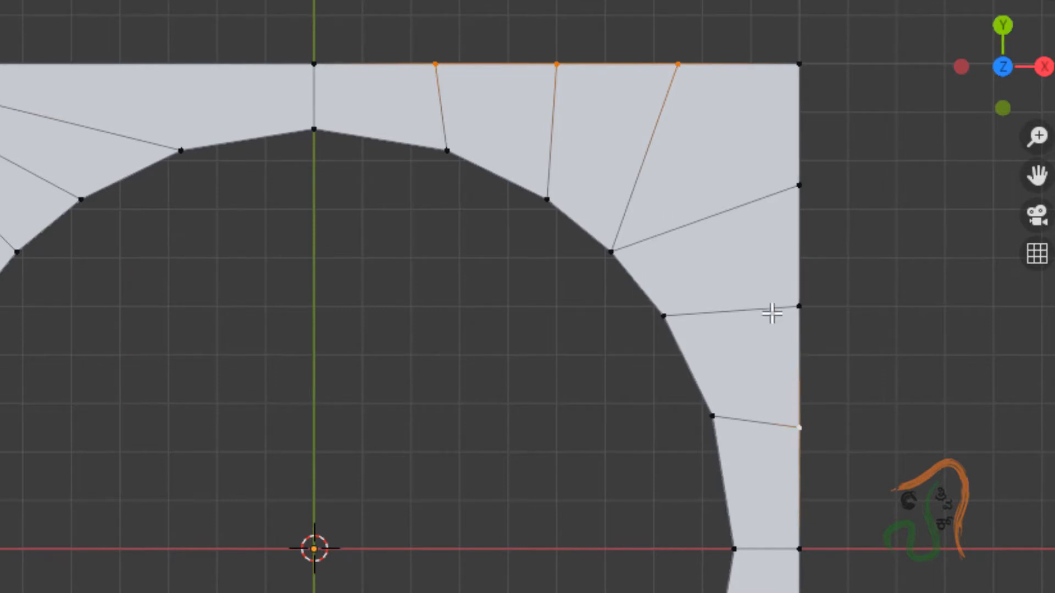
{"action": "left_click", "coordinate": [799, 306], "text": "shift"}
{"action": "left_click", "coordinate": [808, 190], "text": "shift"}
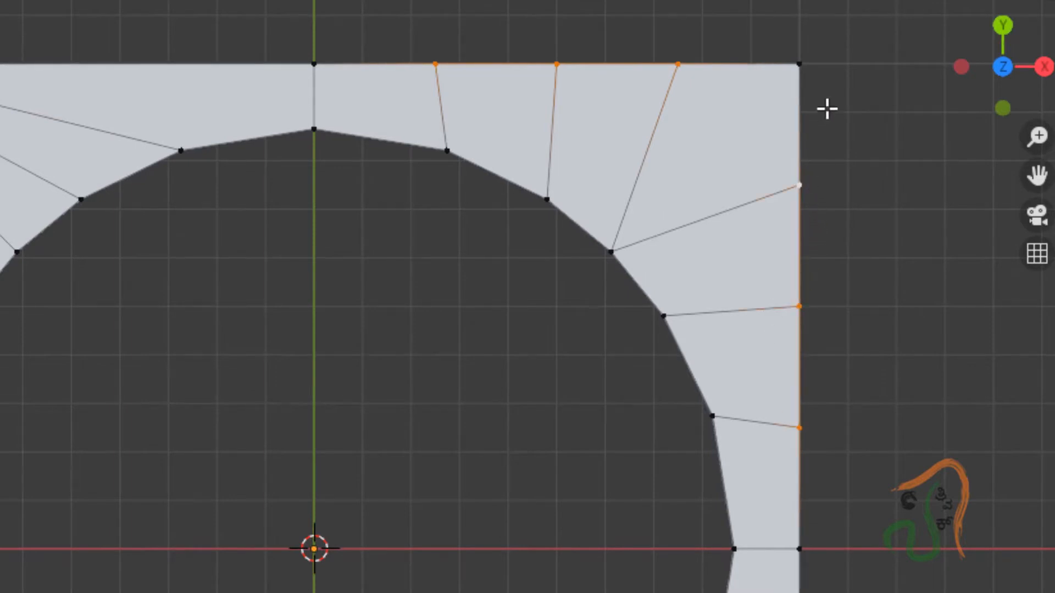
{"action": "left_click", "coordinate": [798, 66], "text": "shift"}
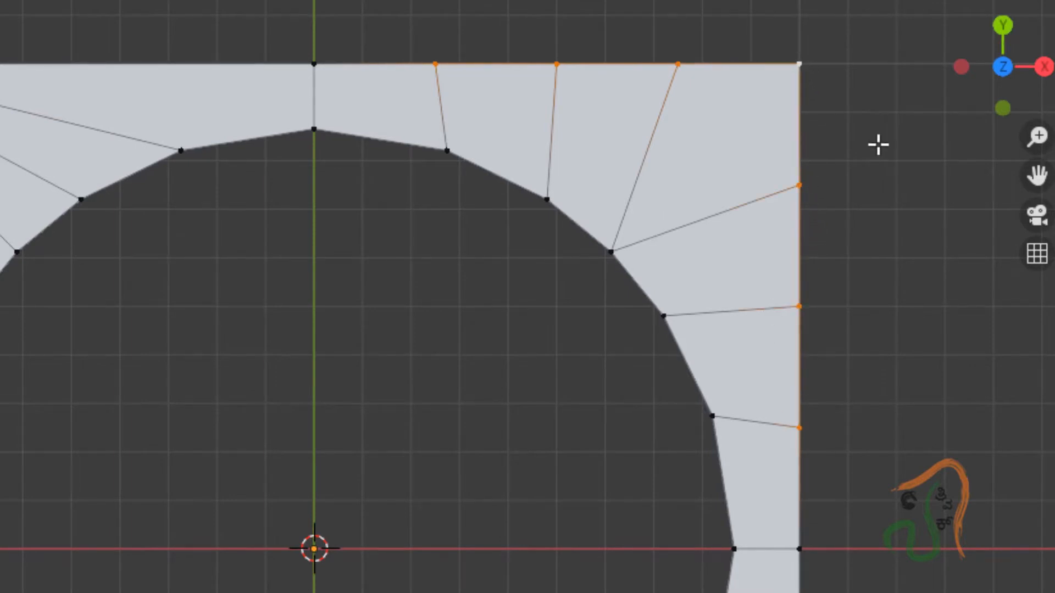
{"action": "key", "text": "m"}
{"action": "left_click", "coordinate": [878, 145]}
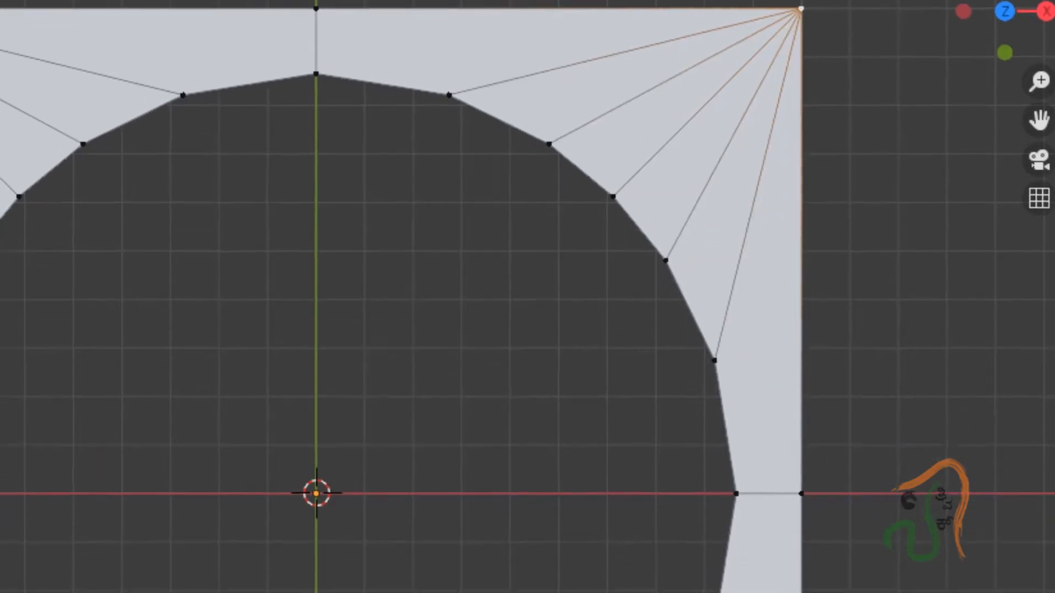
- Merge the three intermediate vertices on each outer edge beside the plane's lower-right corner into the corner vertex with At Last
{"action": "left_click", "coordinate": [815, 237]}
{"action": "left_click", "coordinate": [814, 295], "text": "shift"}
{"action": "left_click", "coordinate": [817, 413], "text": "shift"}
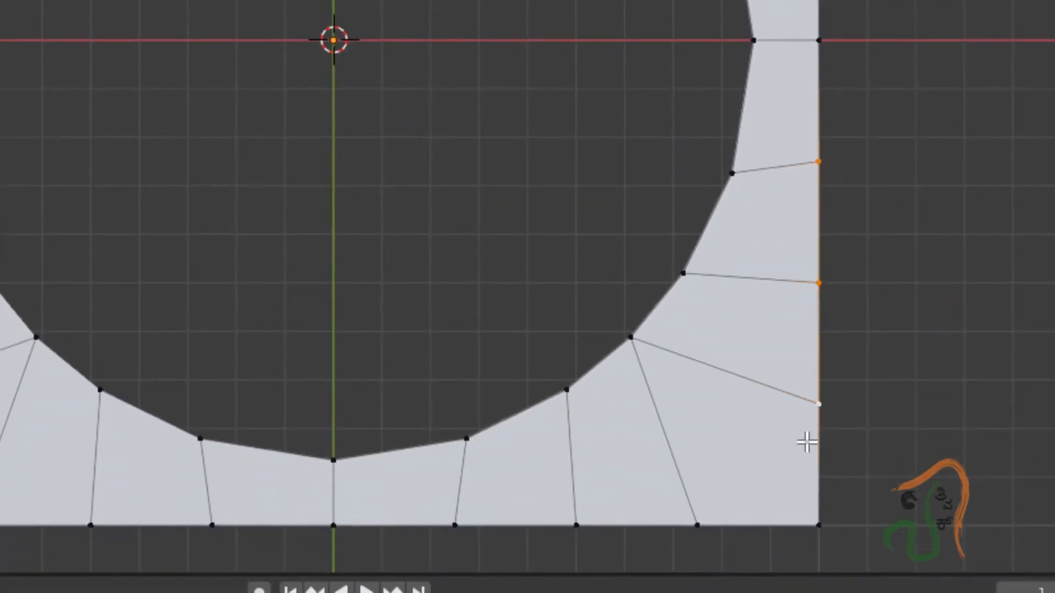
{"action": "left_click", "coordinate": [448, 529], "text": "shift"}
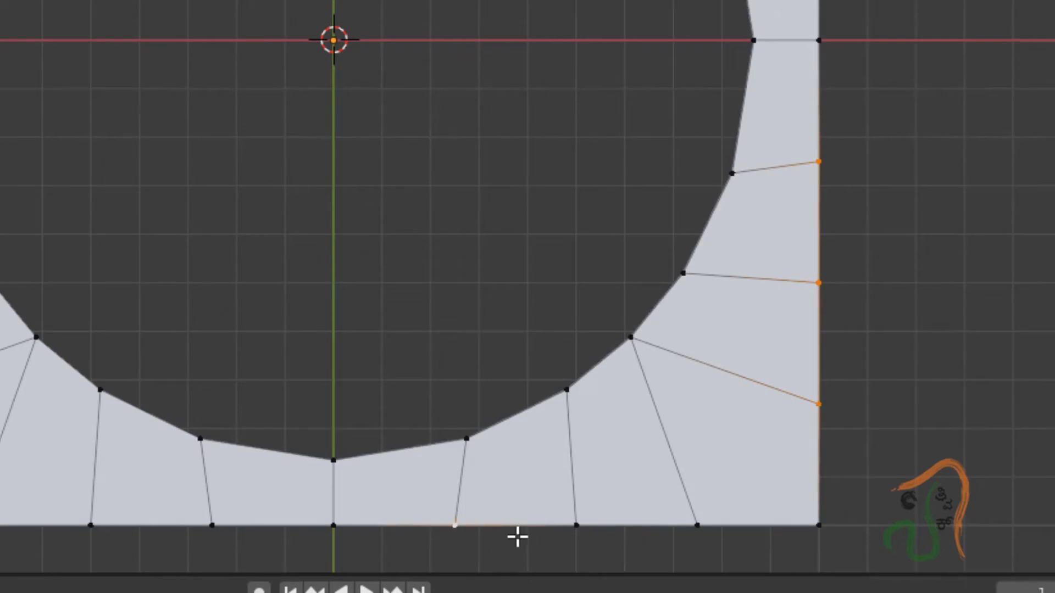
{"action": "left_click", "coordinate": [570, 523], "text": "shift"}
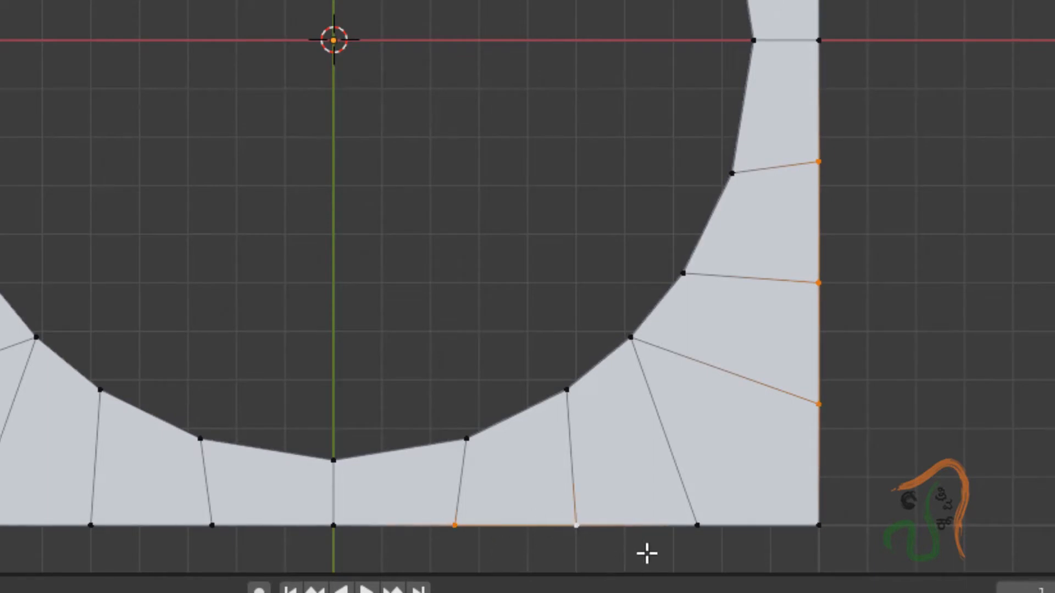
{"action": "left_click", "coordinate": [691, 525], "text": "shift"}
{"action": "left_click", "coordinate": [820, 527], "text": "shift"}
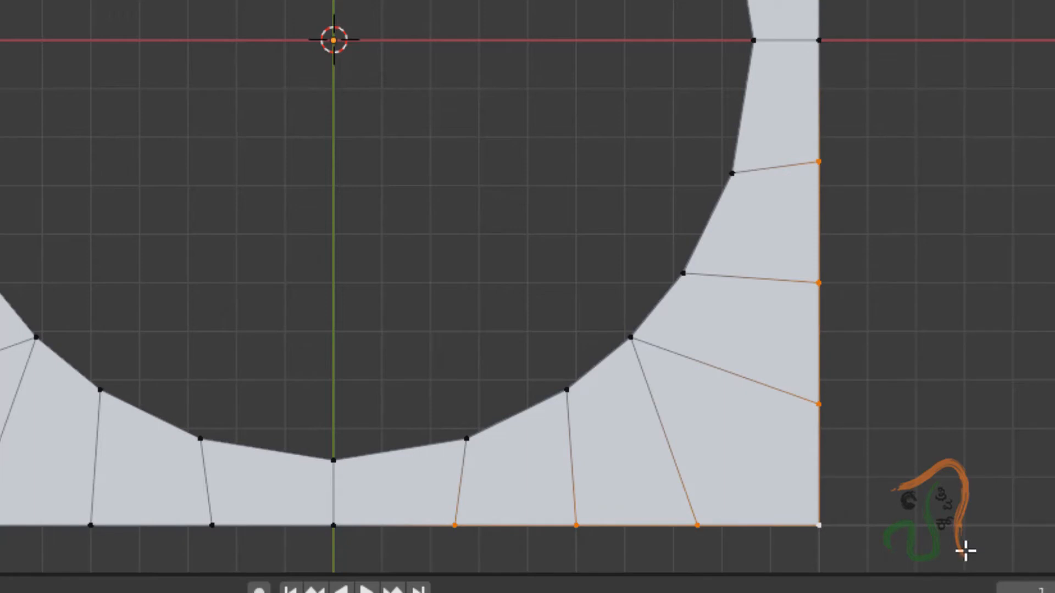
{"action": "key", "text": "m"}
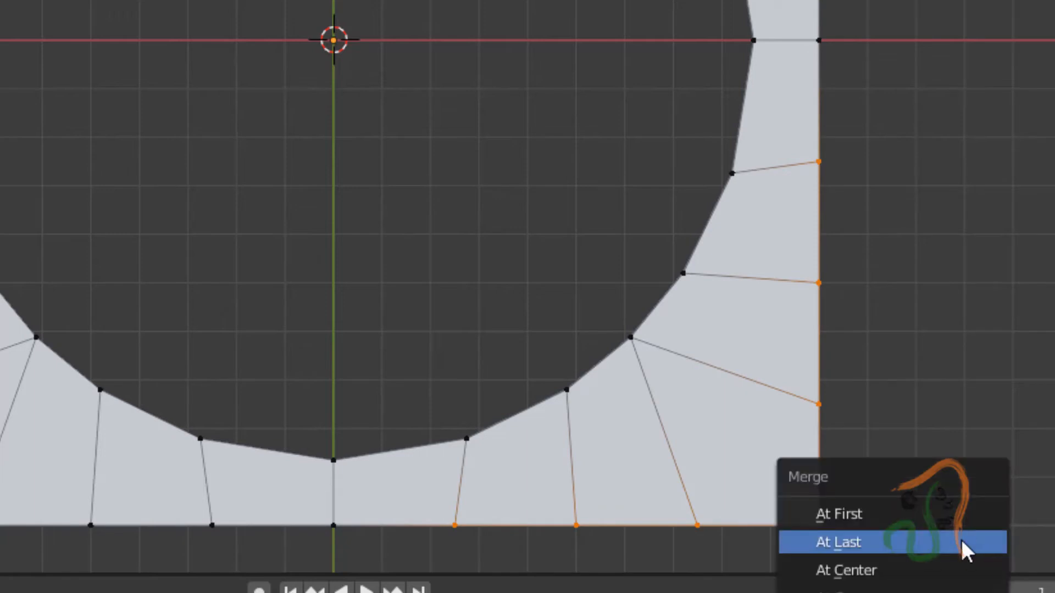
{"action": "left_click", "coordinate": [965, 547]}
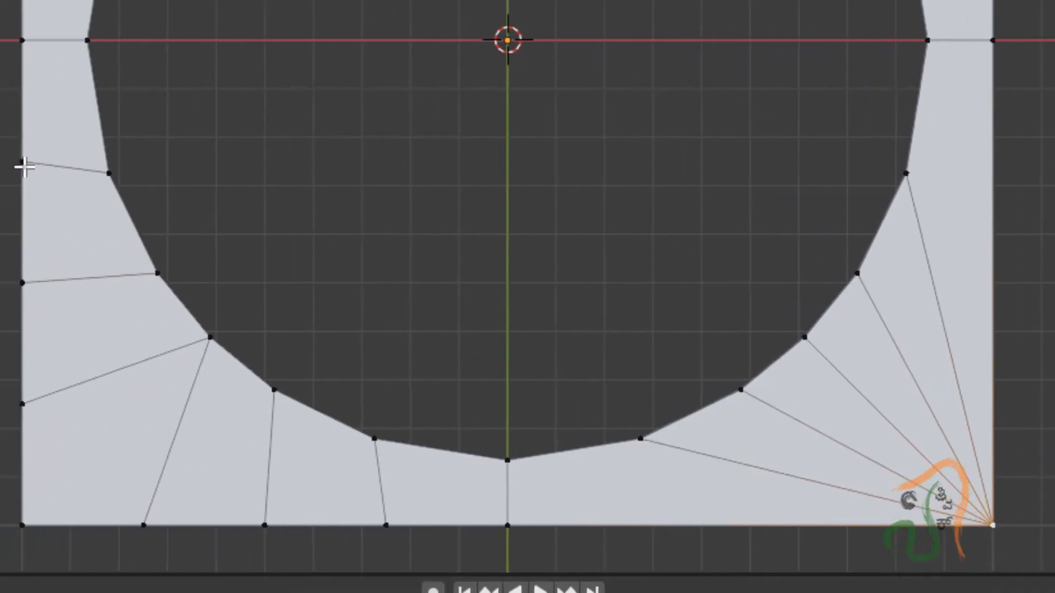
- Merge the three intermediate vertices on each outer edge beside the plane's lower-left corner into the corner vertex with At Last
{"action": "left_click", "coordinate": [248, 164]}
{"action": "left_click", "coordinate": [249, 282], "text": "shift"}
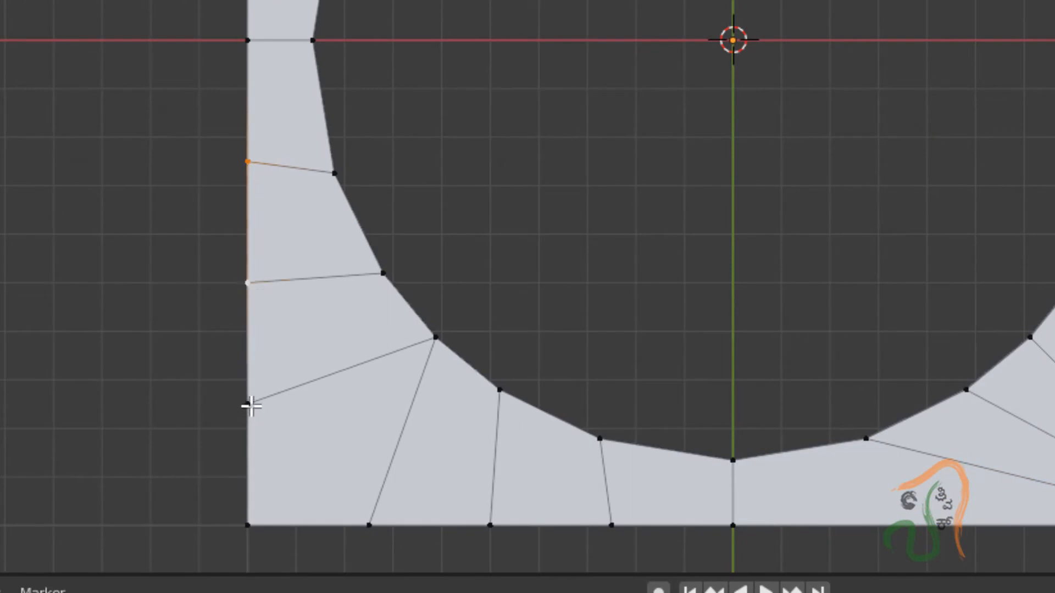
{"action": "left_click", "coordinate": [249, 405], "text": "shift"}
{"action": "left_click", "coordinate": [610, 524], "text": "shift"}
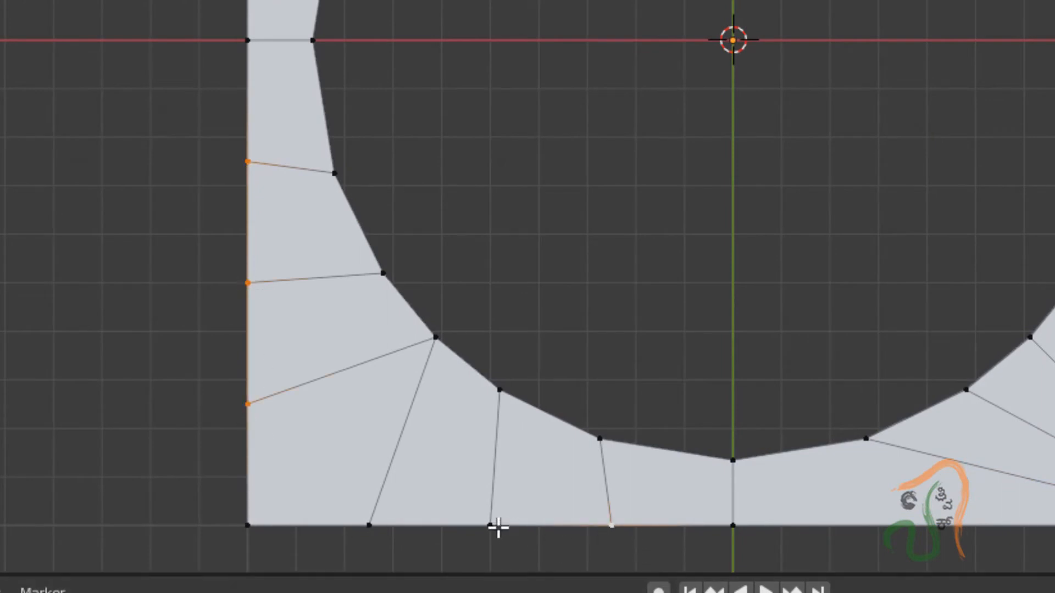
{"action": "left_click", "coordinate": [498, 527], "text": "shift"}
{"action": "left_click", "coordinate": [368, 524], "text": "shift"}
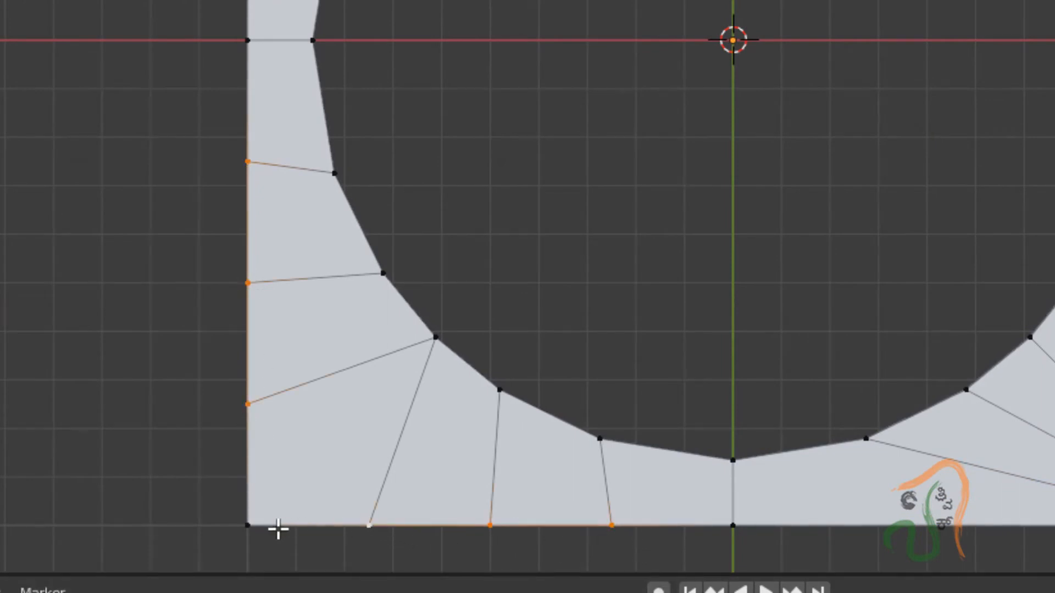
{"action": "left_click", "coordinate": [247, 526], "text": "shift"}
{"action": "key", "text": "alt+m"}
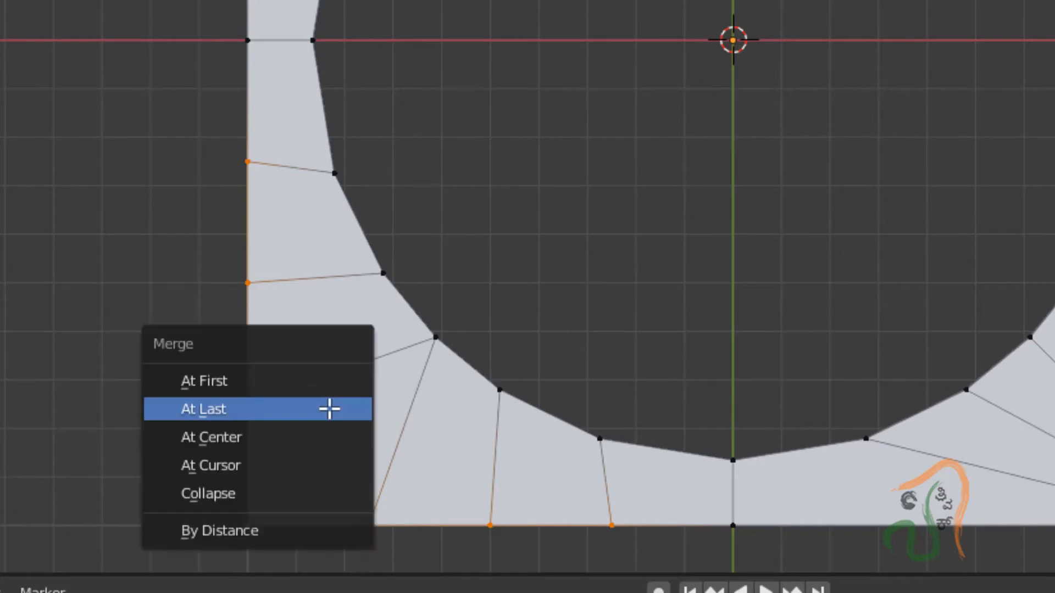
{"action": "left_click", "coordinate": [329, 419]}
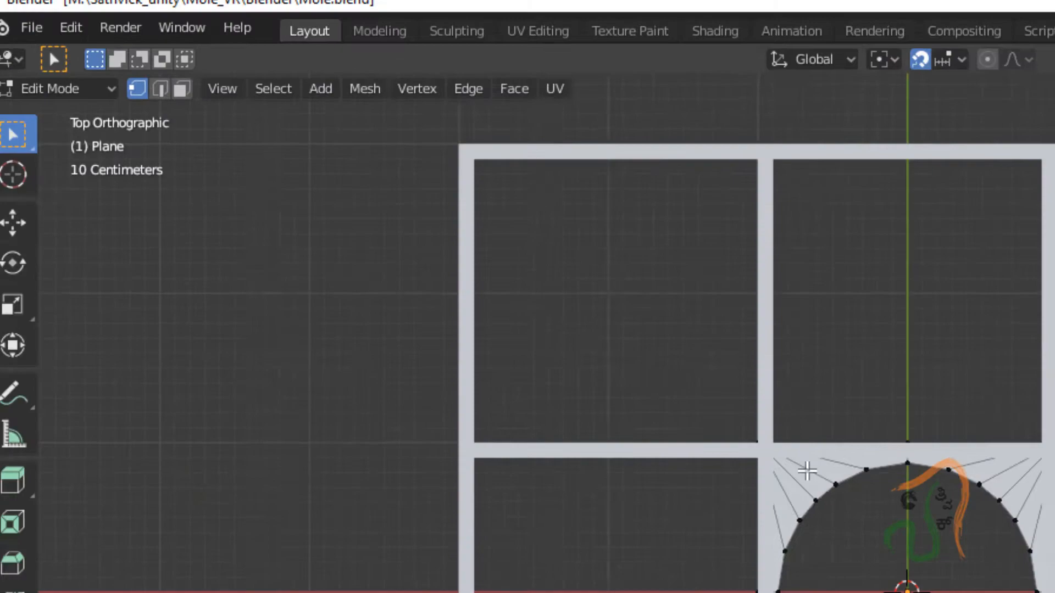
- Return to Object Mode and duplicate the holed plane into the middle row's right and left cells, at X 2 m and X -2 m
{"action": "key", "text": "Tab"}
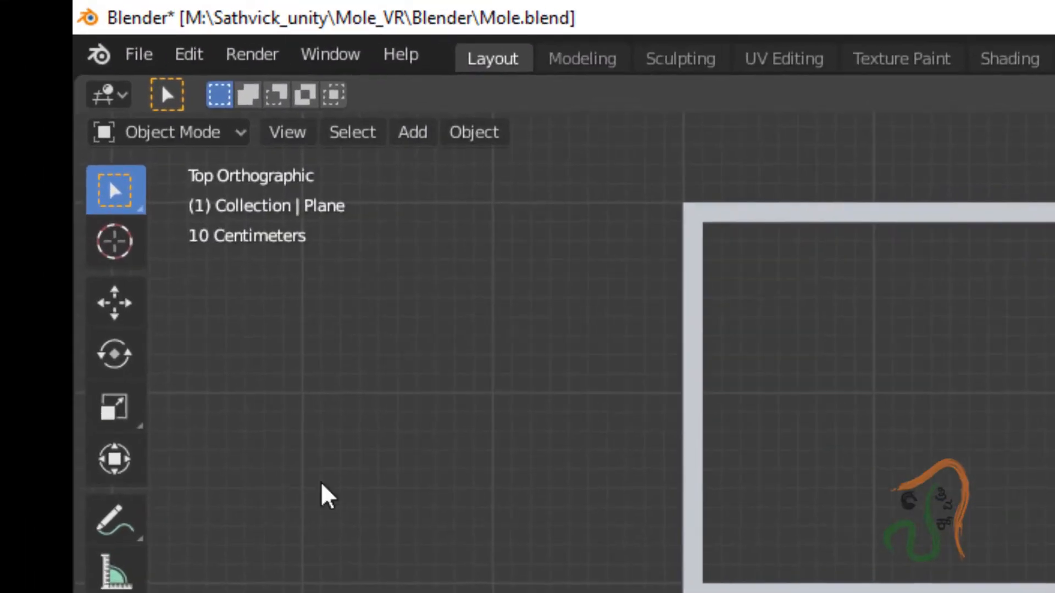
{"action": "left_click", "coordinate": [530, 238]}
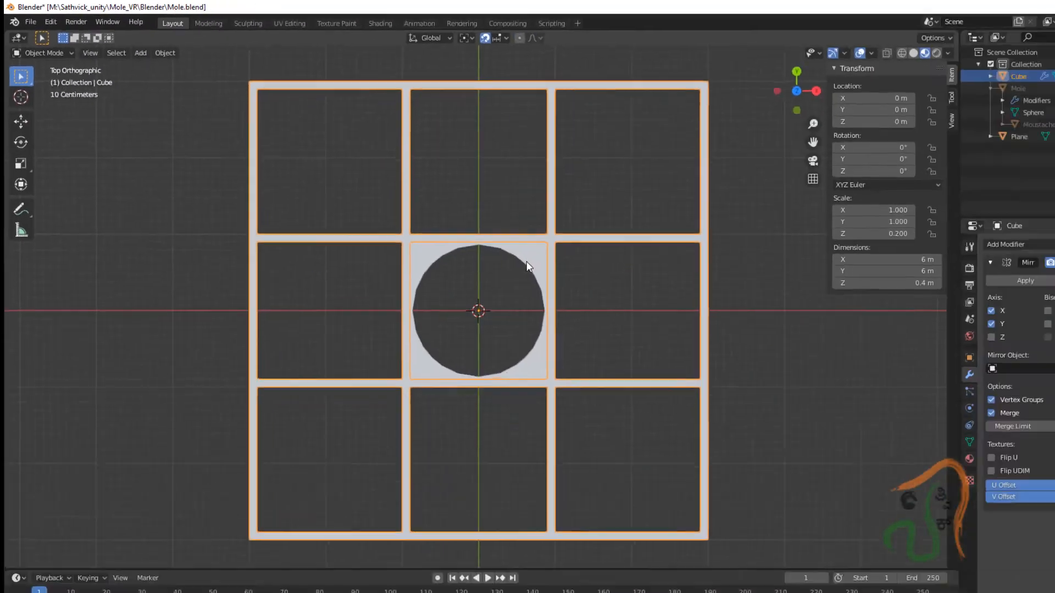
{"action": "left_click", "coordinate": [526, 267]}
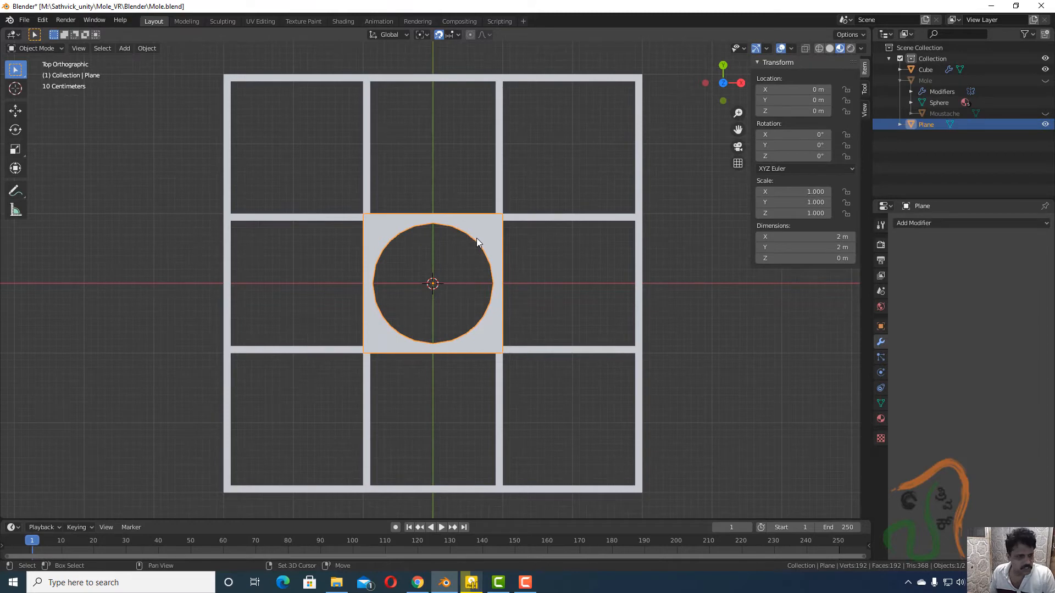
{"action": "key", "text": "shift+d"}
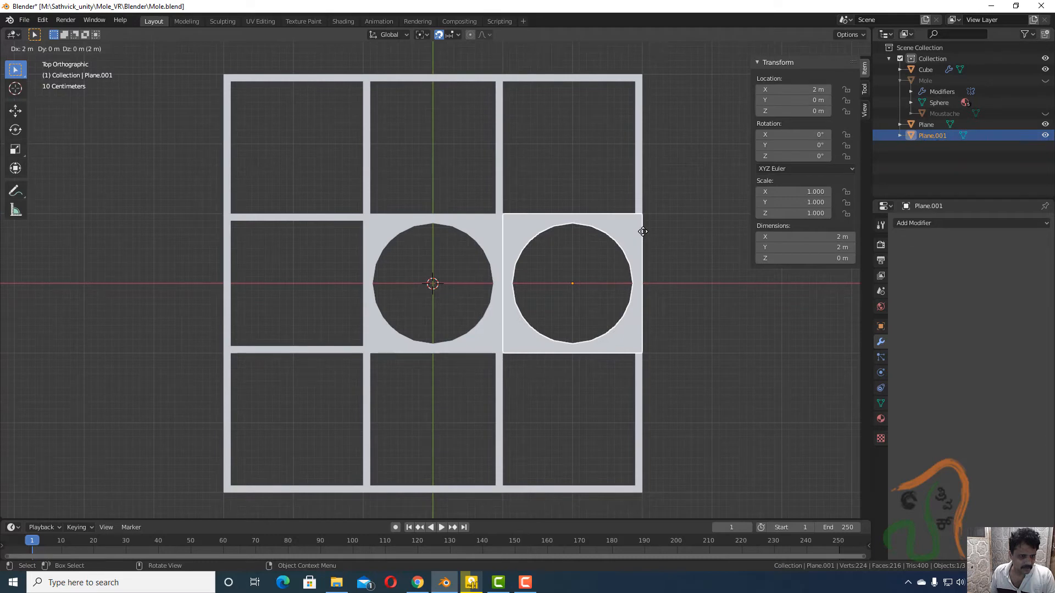
{"action": "left_click", "coordinate": [643, 232]}
{"action": "key", "text": "shift+d"}
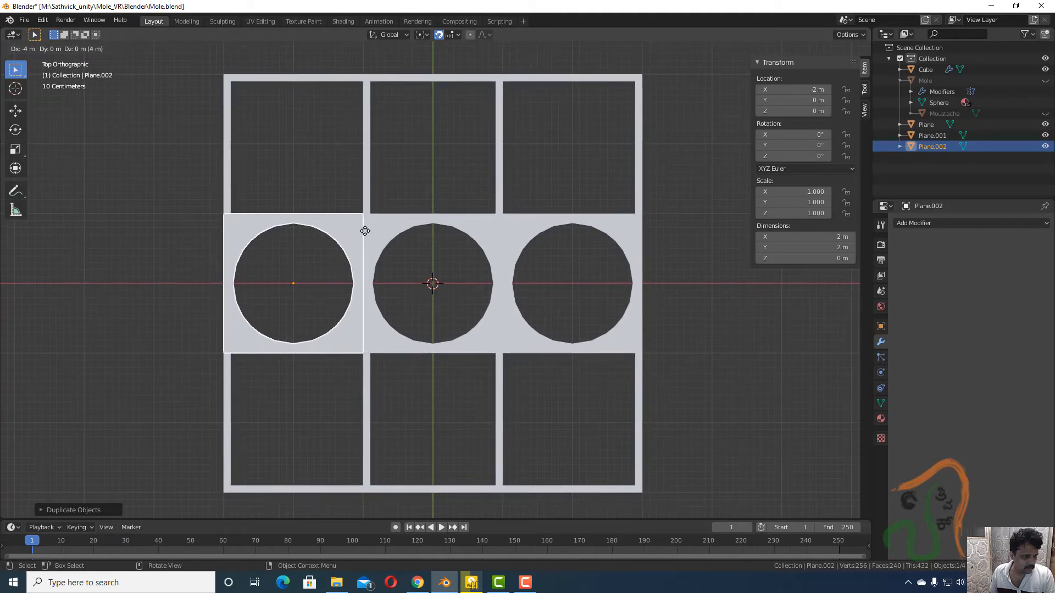
{"action": "left_click", "coordinate": [365, 231]}
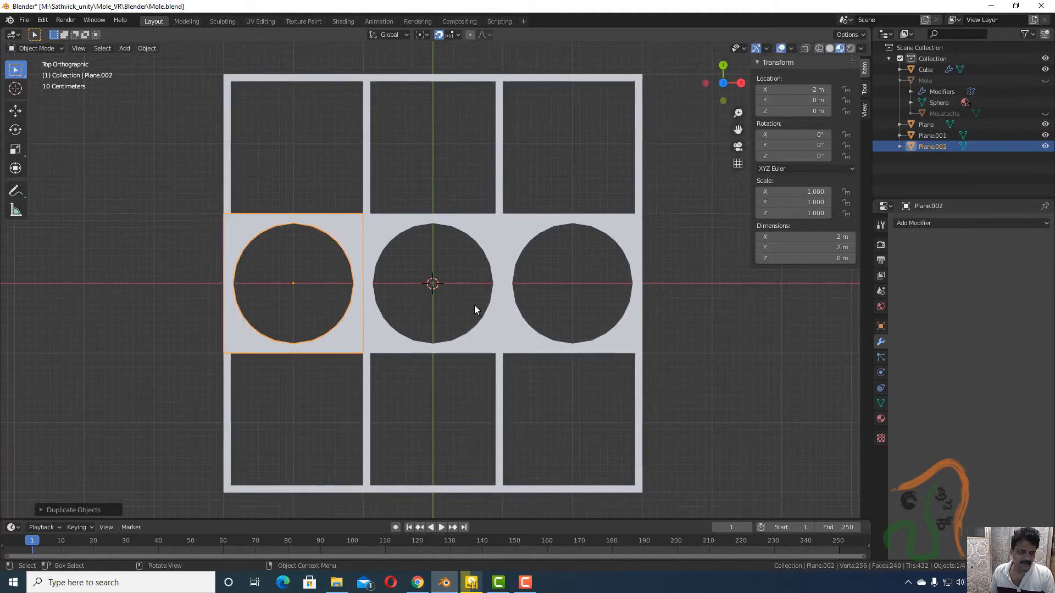
- Duplicate the three middle-row planes into the upper and lower rows of the grid, at Y 2 m and Y -2 m
{"action": "left_click", "coordinate": [926, 132]}
{"action": "left_click", "coordinate": [927, 129]}
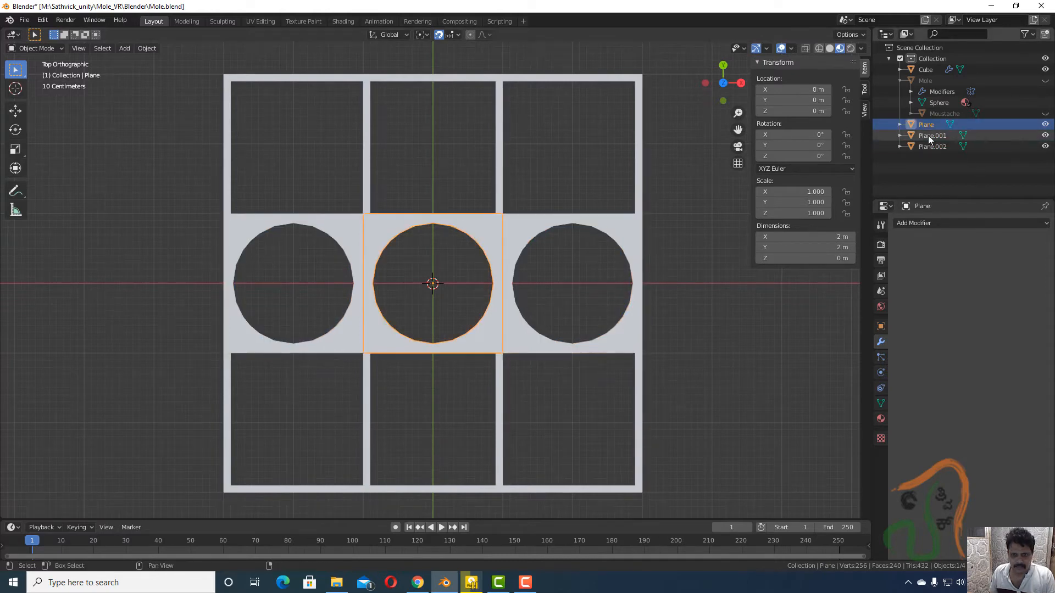
{"action": "left_click", "coordinate": [929, 144], "text": "shift"}
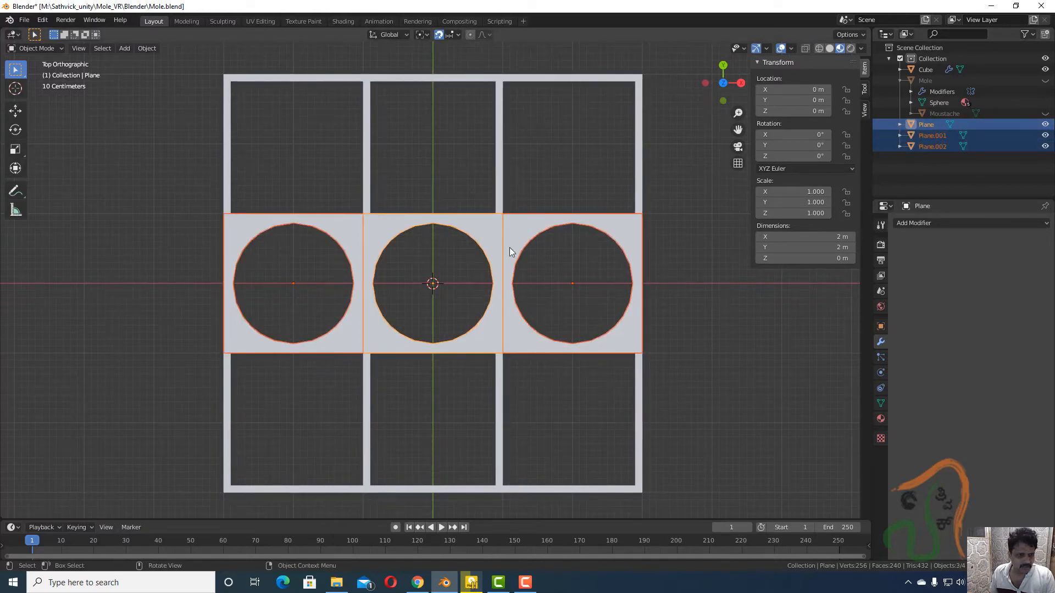
{"action": "key", "text": "shift+d"}
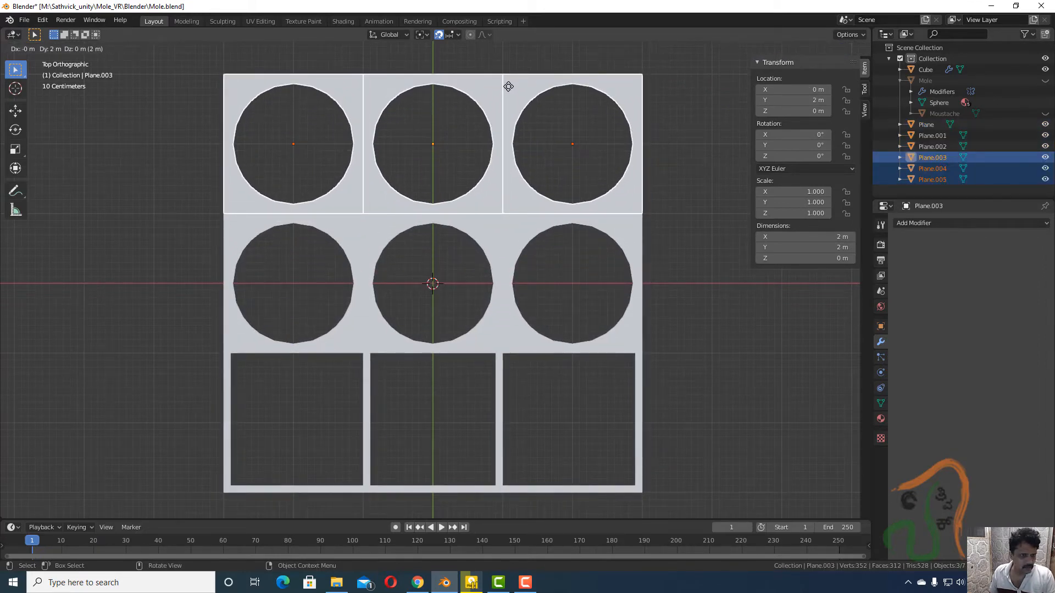
{"action": "left_click", "coordinate": [508, 87]}
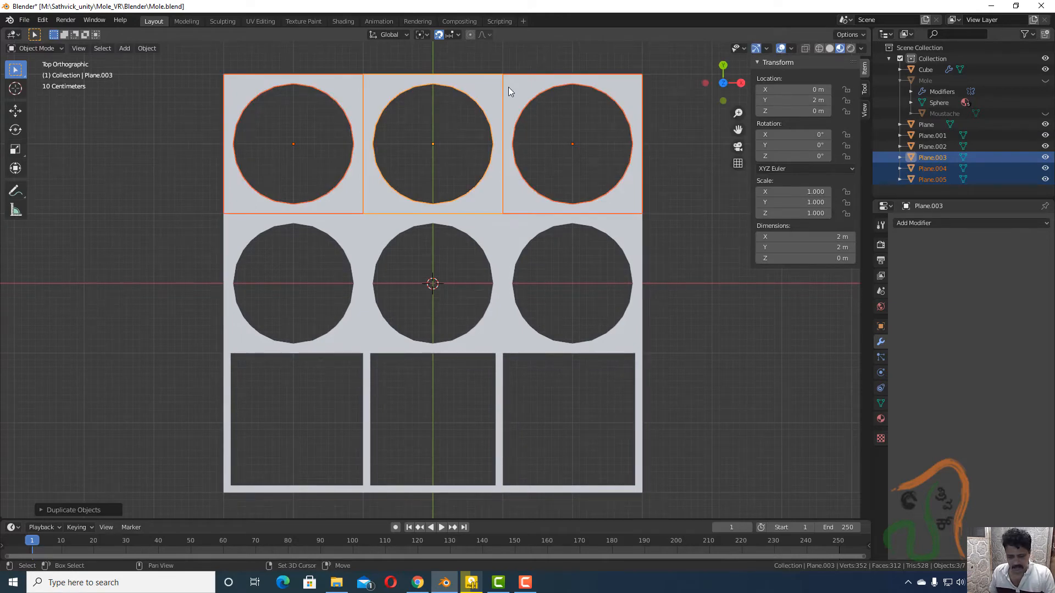
{"action": "key", "text": "shift+d"}
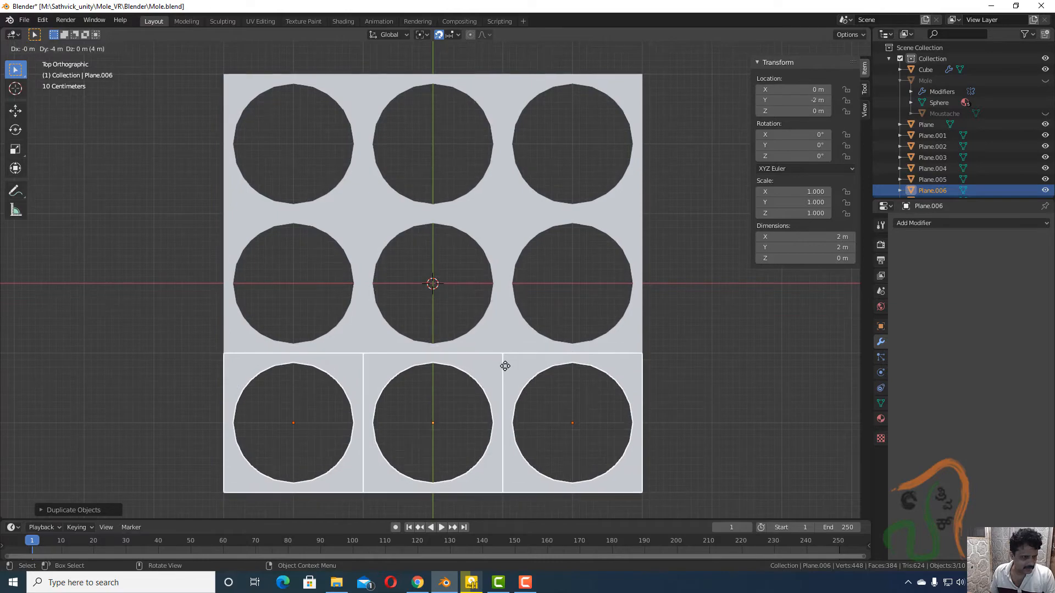
{"action": "left_click", "coordinate": [505, 366]}
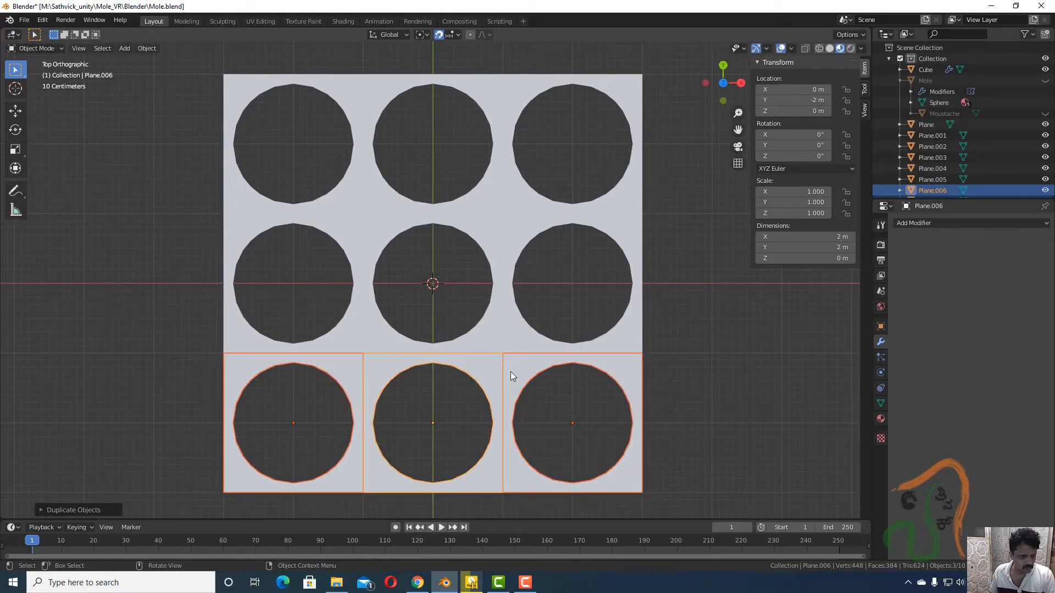
- Select all nine holed planes, from Plane to Plane.008, and join them into one object
{"action": "left_click", "coordinate": [713, 371]}
{"action": "middle_click_drag", "start_coordinate": [697, 414], "coordinate": [786, 402]}
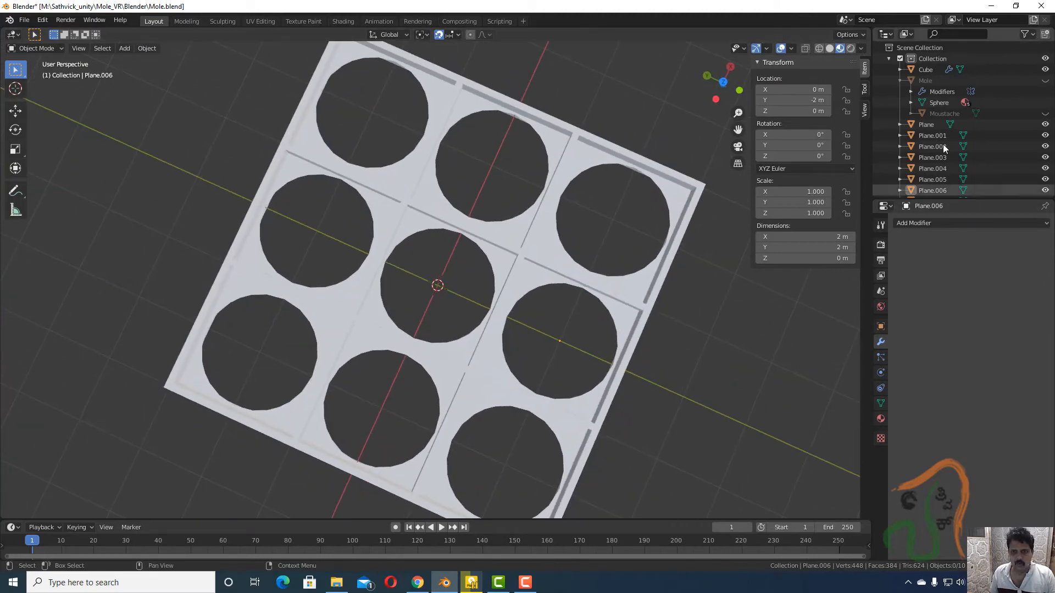
{"action": "left_click", "coordinate": [926, 126]}
{"action": "scroll", "coordinate": [936, 143], "scroll_direction": "down", "scroll_amount": 2}
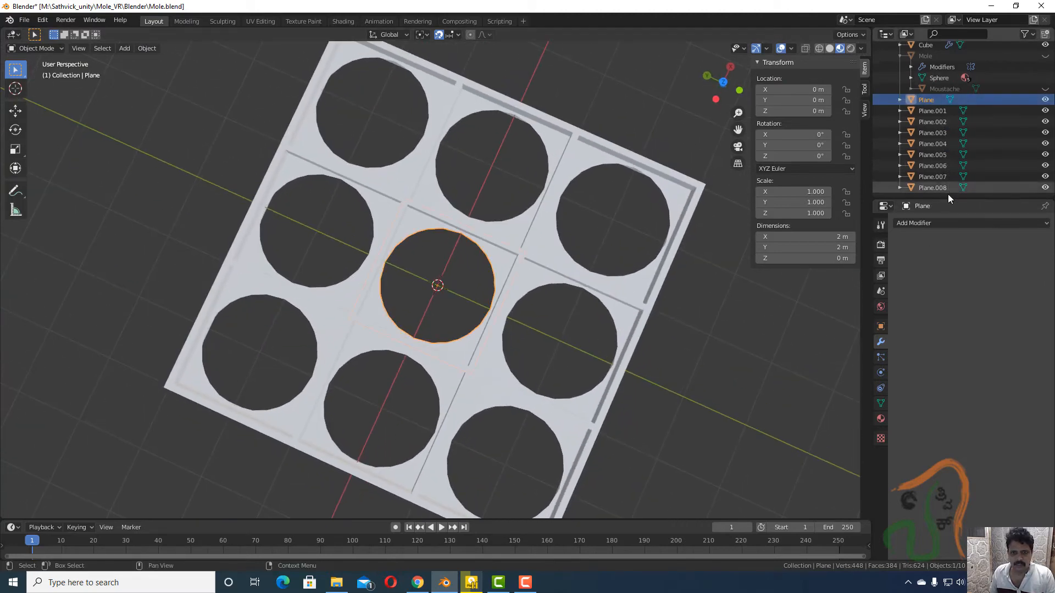
{"action": "left_click", "coordinate": [933, 187], "text": "shift"}
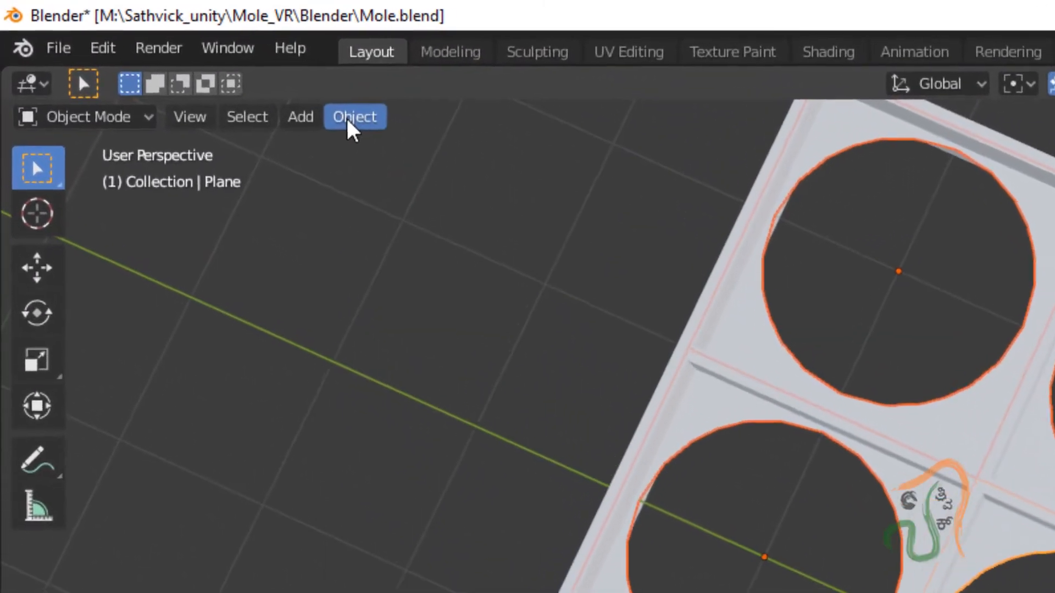
{"action": "left_click", "coordinate": [213, 72]}
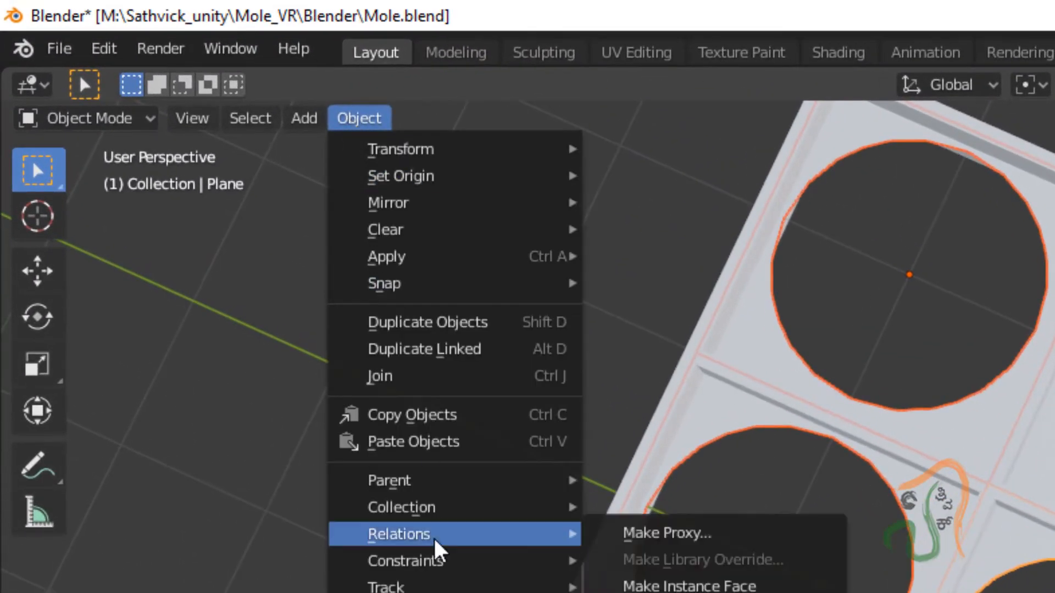
{"action": "left_click", "coordinate": [397, 378]}
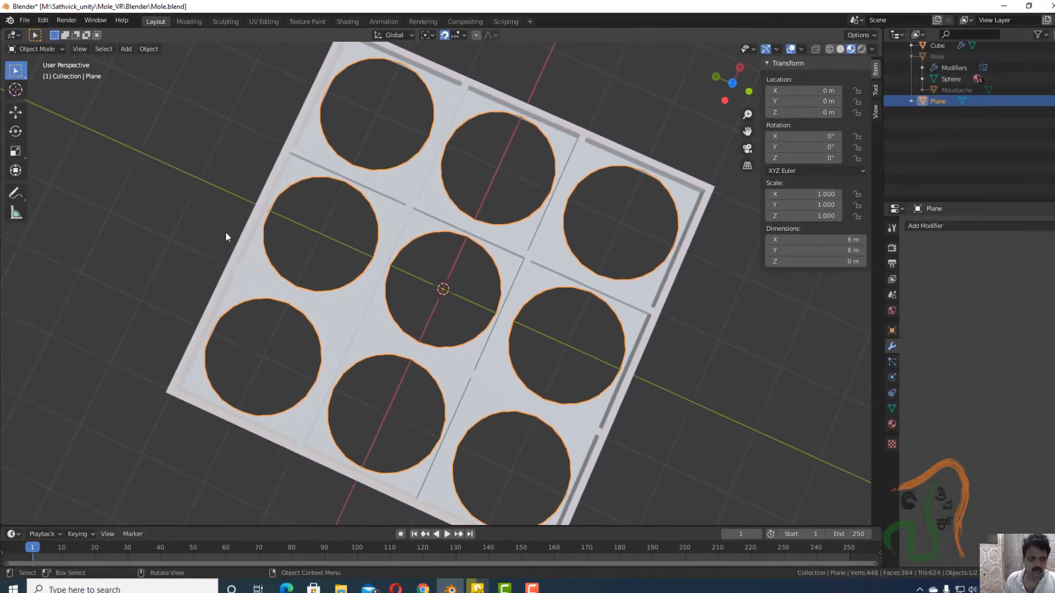
- Toggle the joined plane's visibility to check it against the grid, and hide the Cube grid frame
{"action": "scroll", "coordinate": [951, 127], "scroll_direction": "up", "scroll_amount": 2}
{"action": "left_click", "coordinate": [1046, 125]}
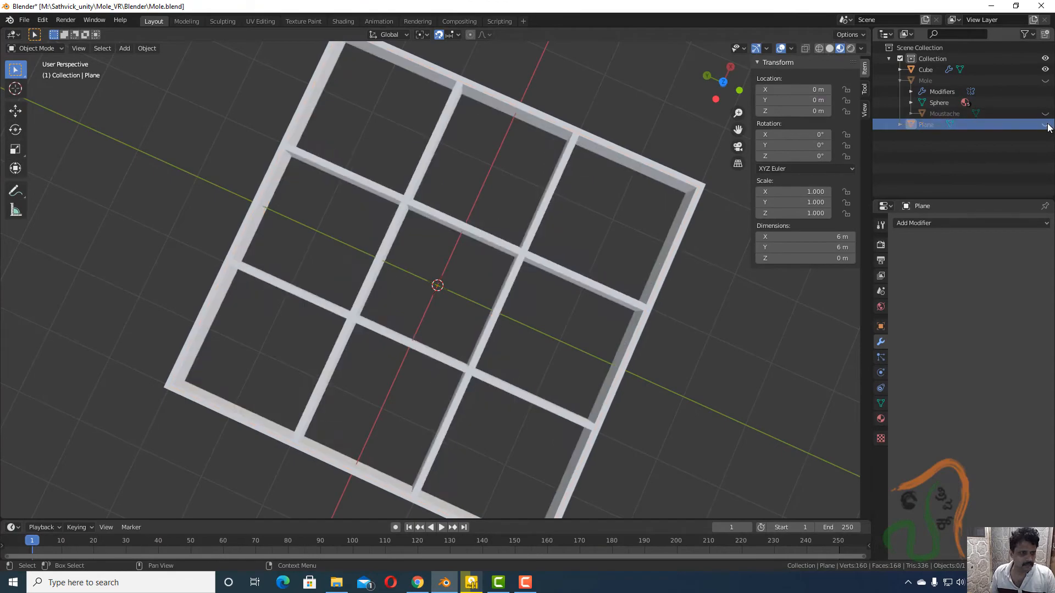
{"action": "left_click", "coordinate": [1046, 125]}
{"action": "left_click", "coordinate": [1045, 125]}
{"action": "left_click", "coordinate": [1045, 126]}
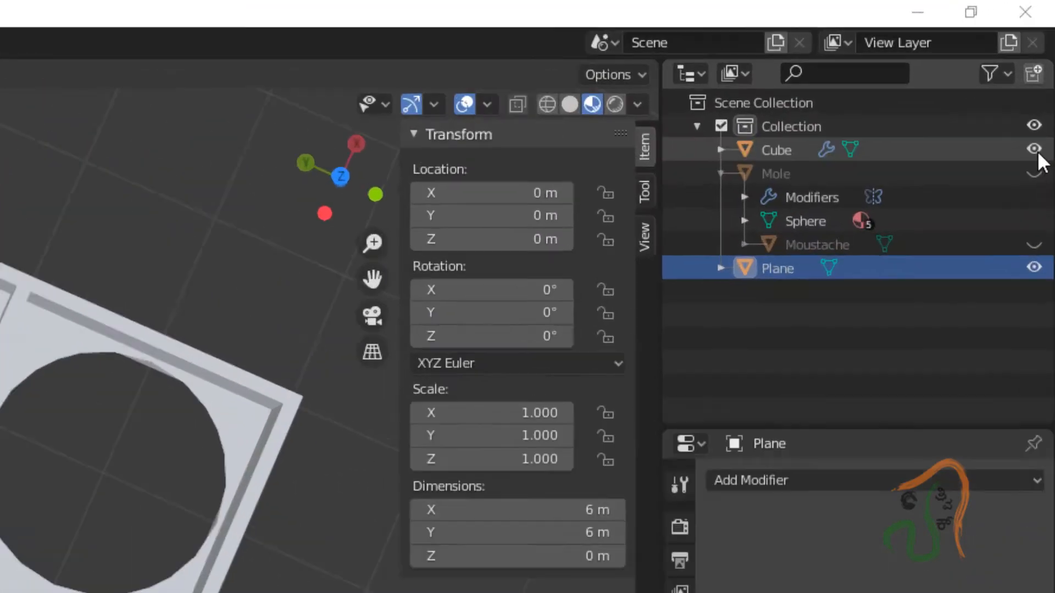
{"action": "left_click", "coordinate": [1045, 69]}
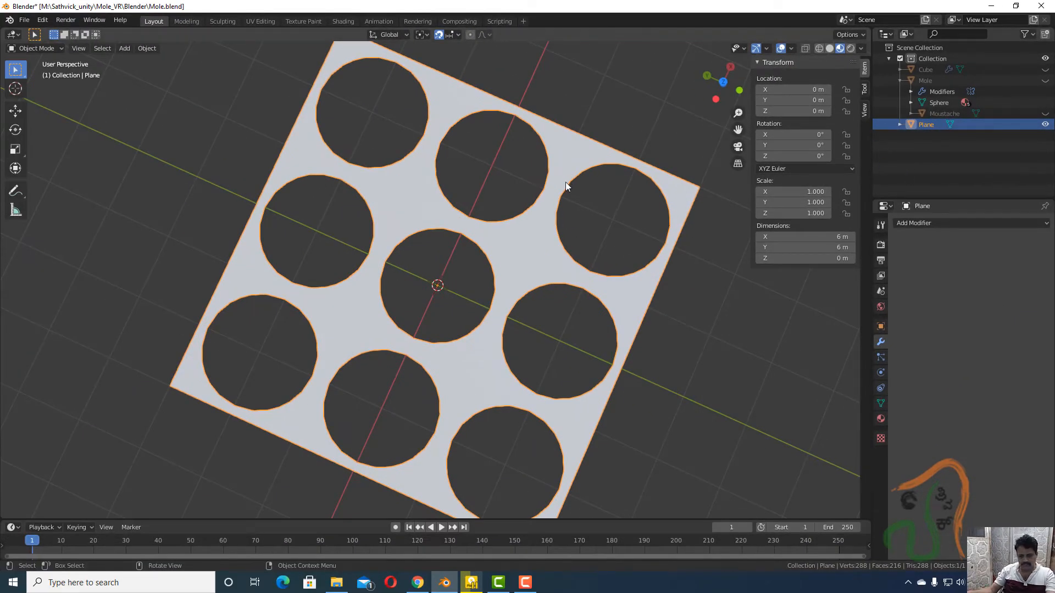
- Merge all vertices of the joined plane by distance in Edit Mode, and return to Object Mode
{"action": "key", "text": "Tab"}
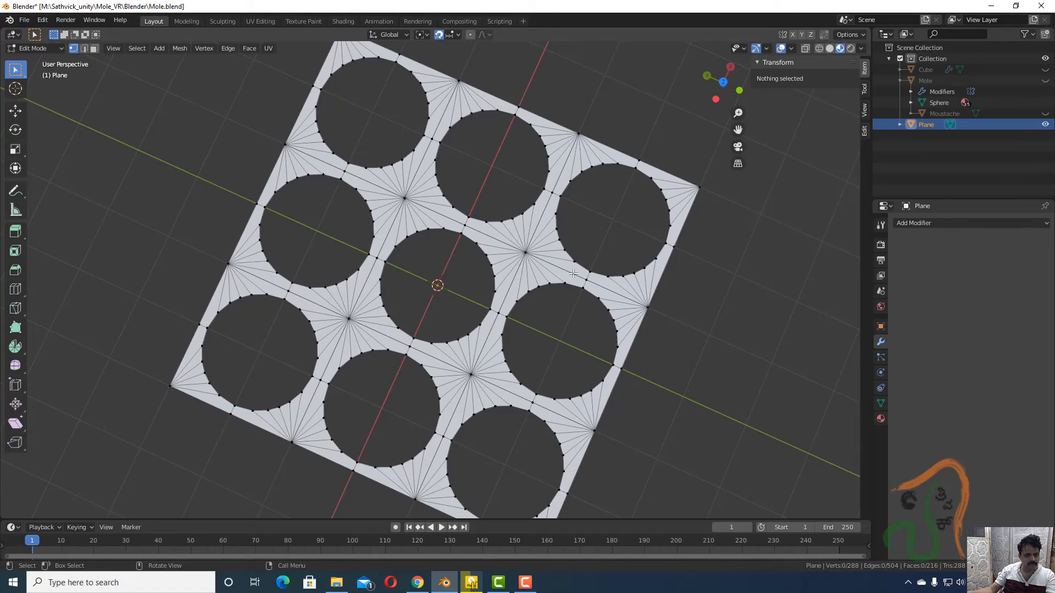
{"action": "middle_click_drag", "start_coordinate": [551, 306], "coordinate": [586, 330]}
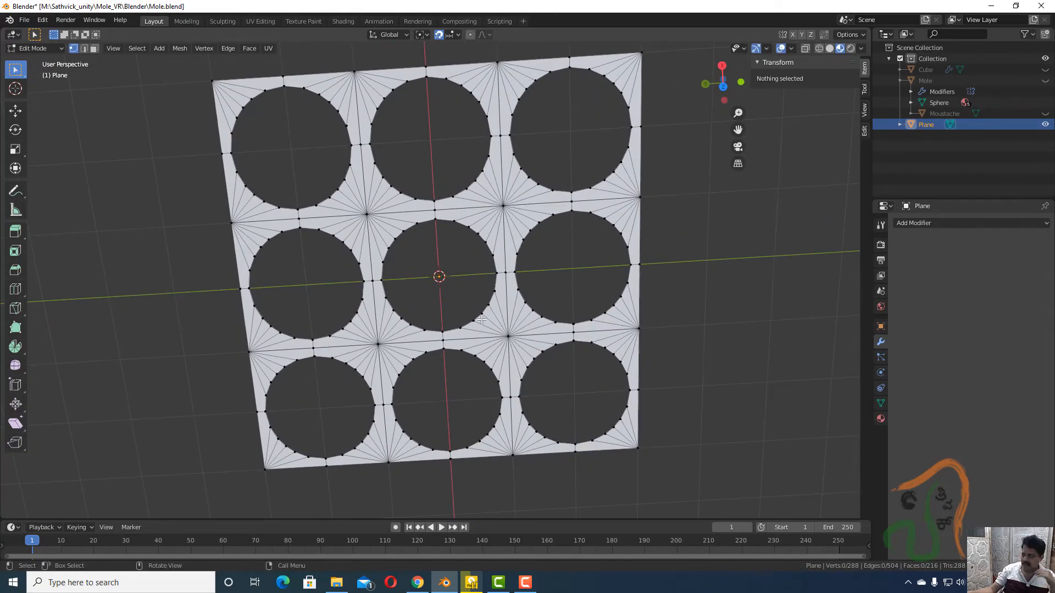
{"action": "middle_click_drag", "start_coordinate": [407, 358], "coordinate": [416, 330]}
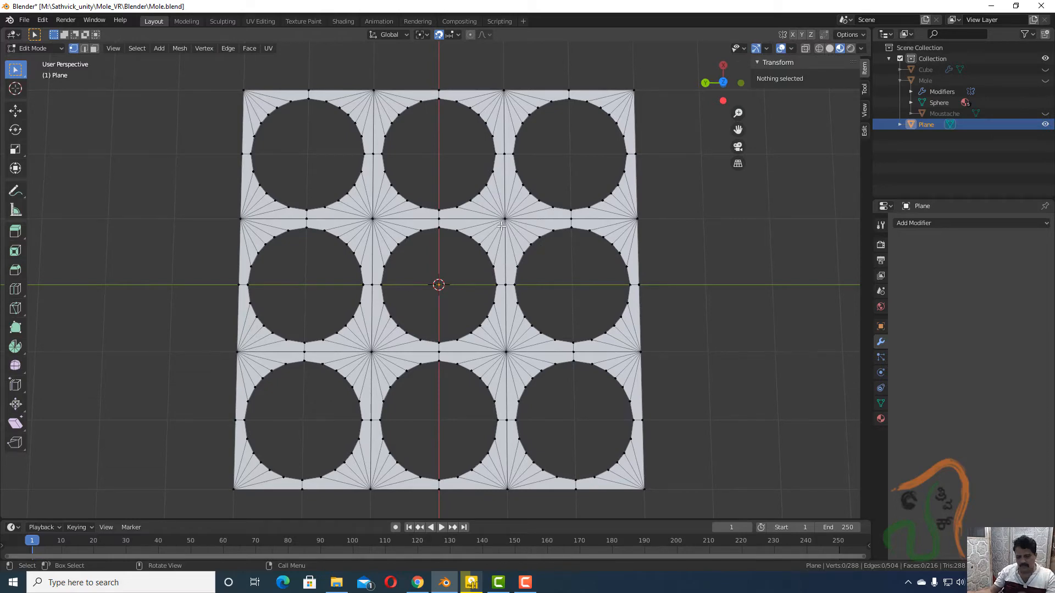
{"action": "key", "text": "a"}
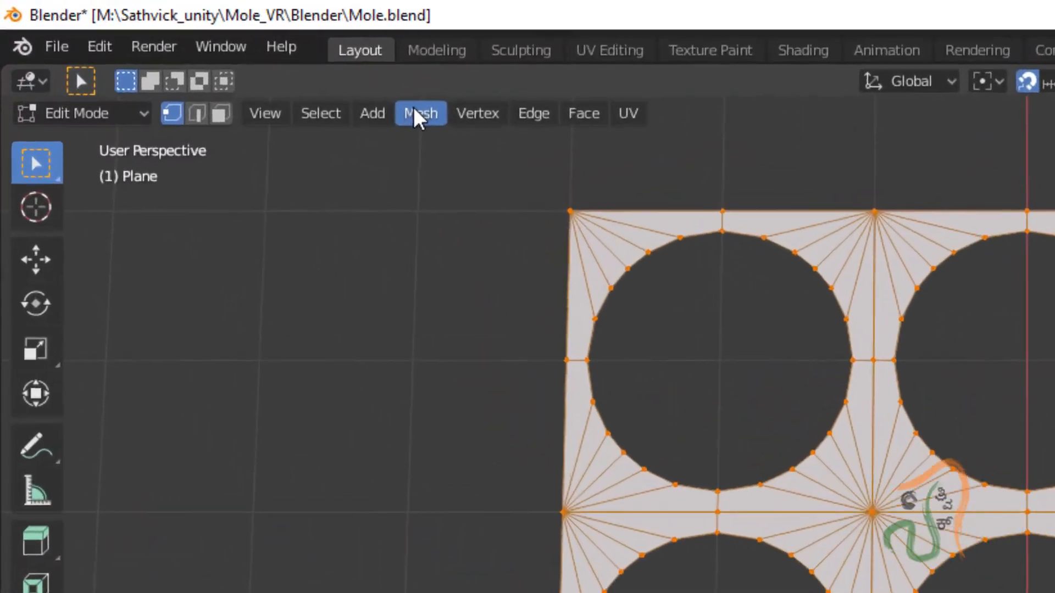
{"action": "left_click", "coordinate": [178, 48]}
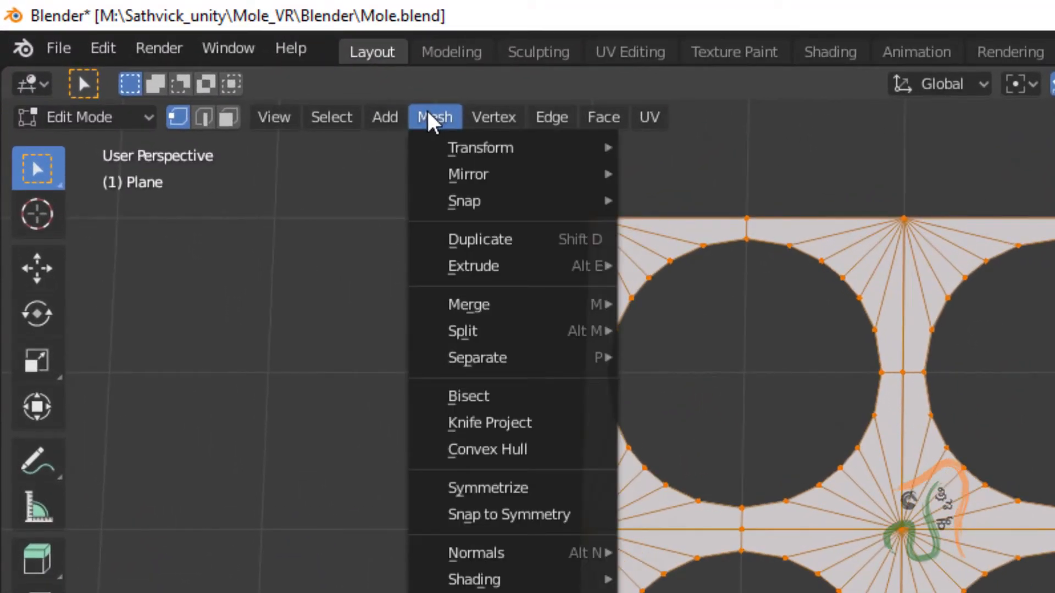
{"action": "mouse_move", "coordinate": [478, 308]}
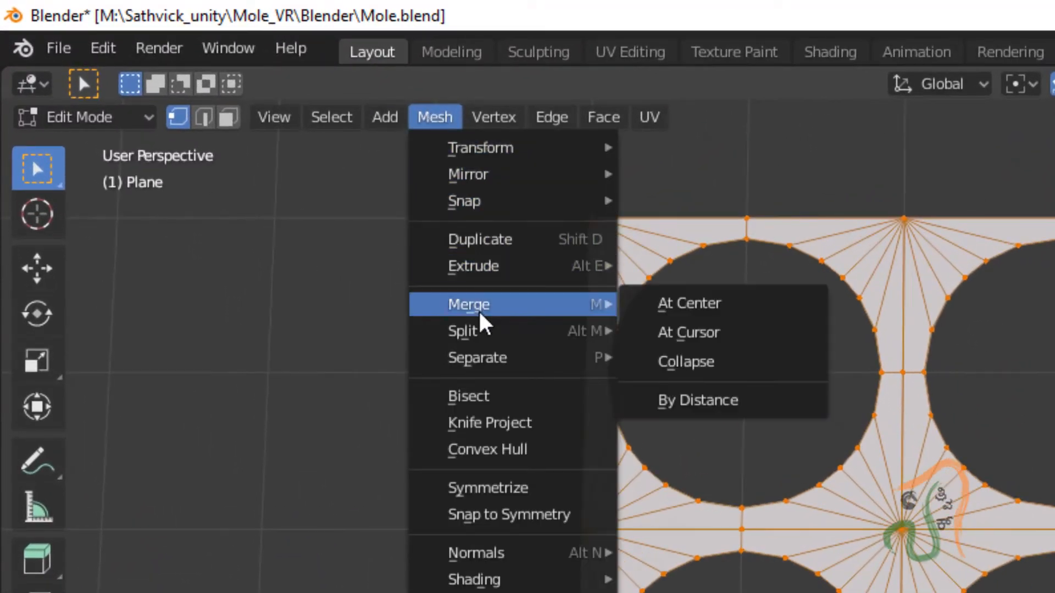
{"action": "left_click", "coordinate": [682, 402]}
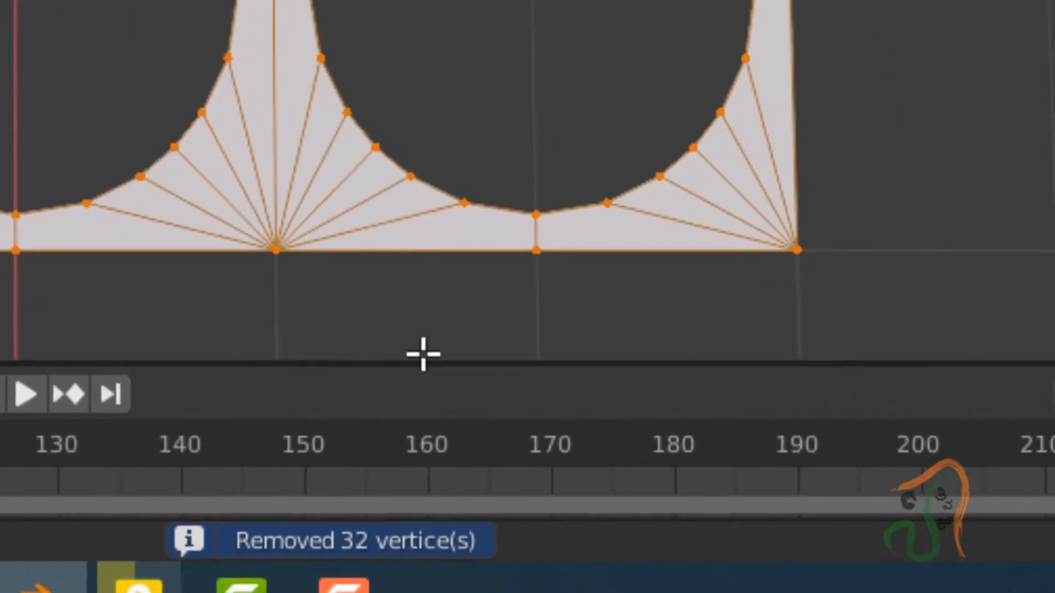
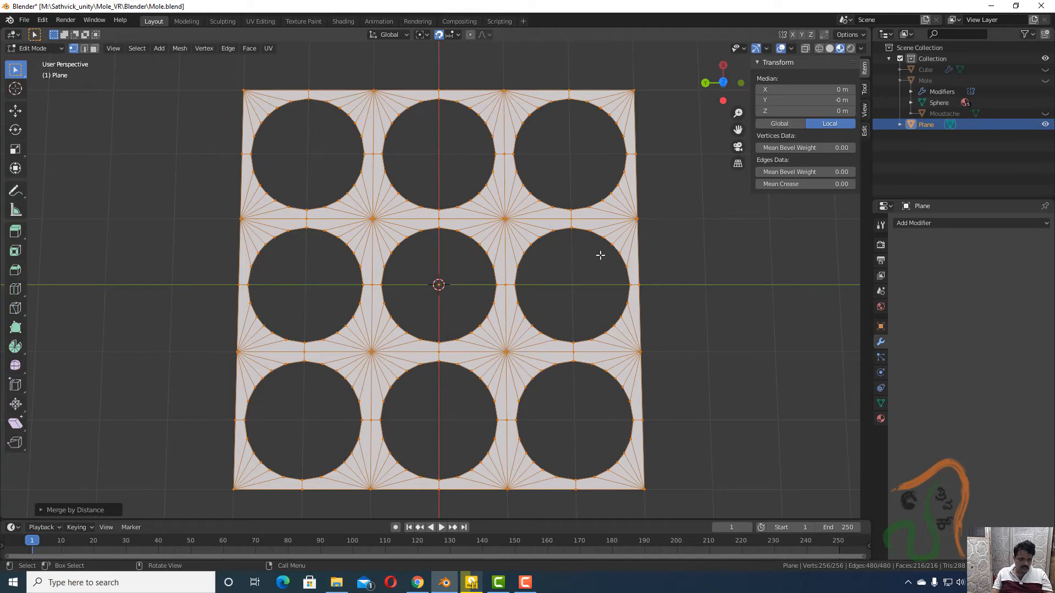
{"action": "key", "text": "Tab"}
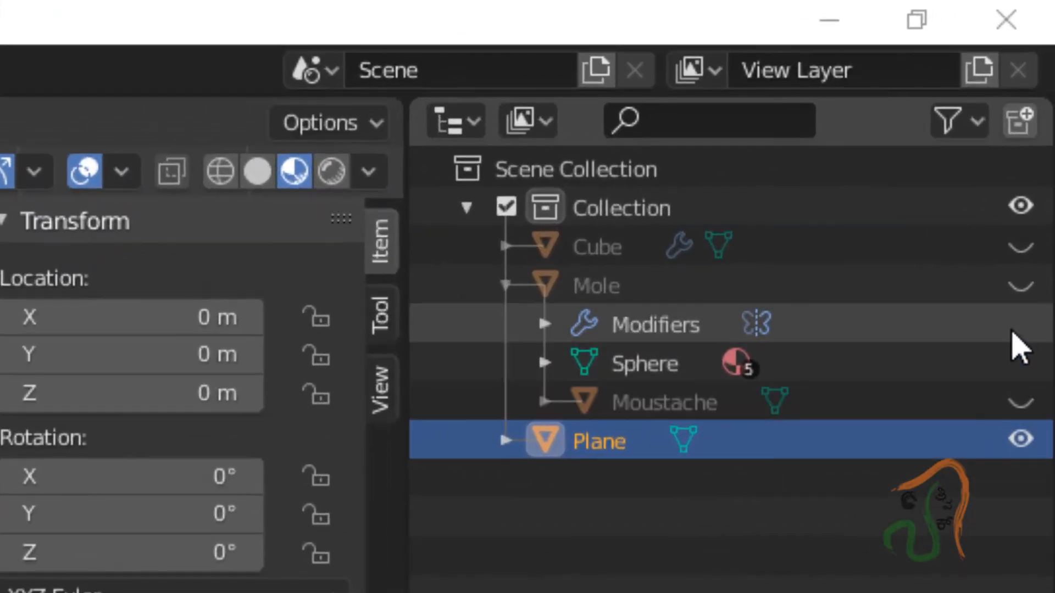
- Unhide the Mole, the Cube grid frame and the Moustache
{"action": "left_click", "coordinate": [1021, 285]}
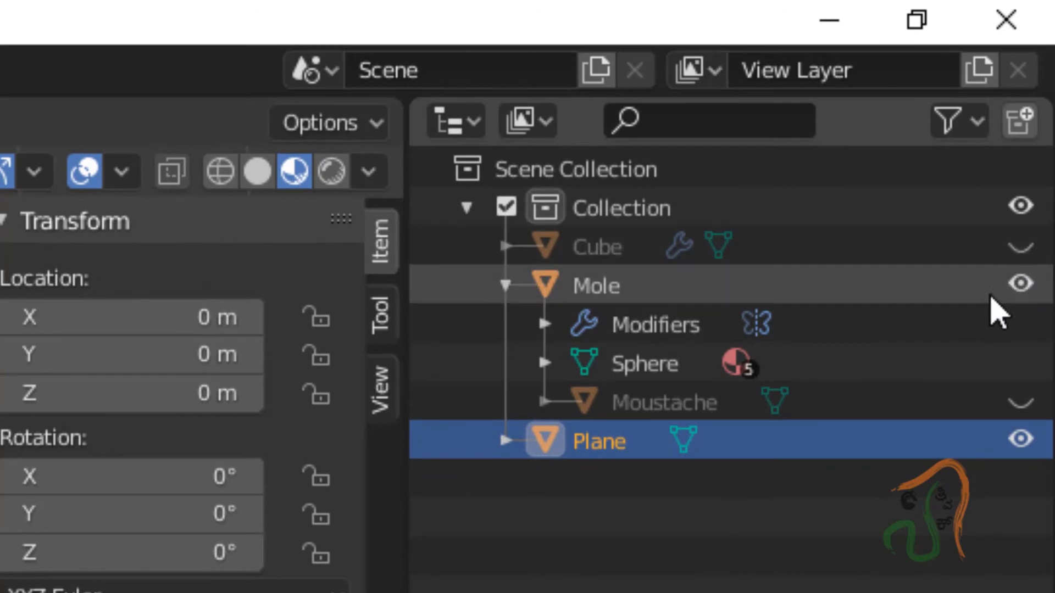
{"action": "left_click", "coordinate": [1021, 247]}
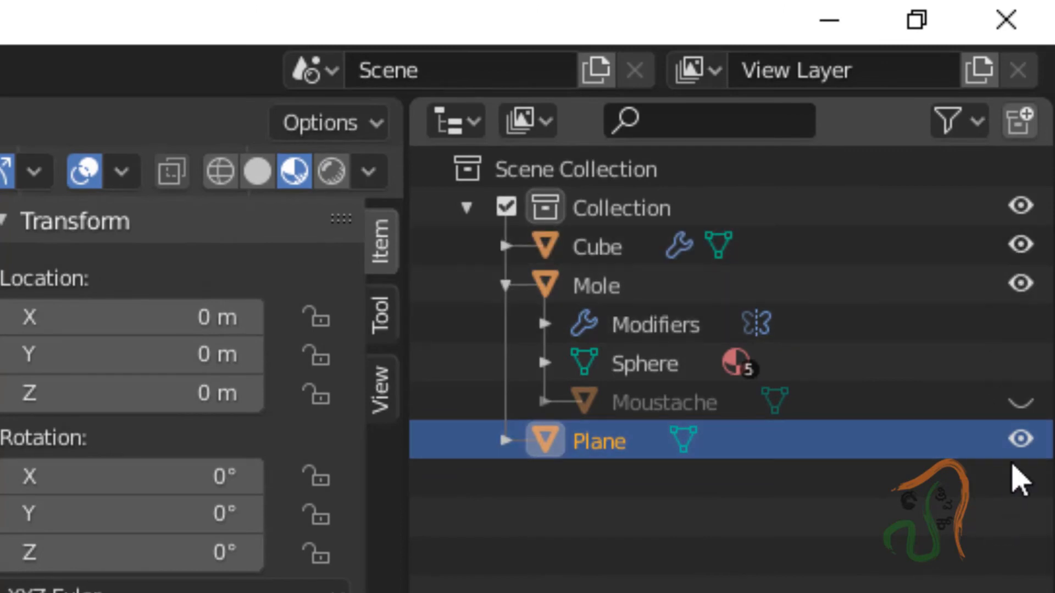
{"action": "left_click", "coordinate": [1020, 401]}
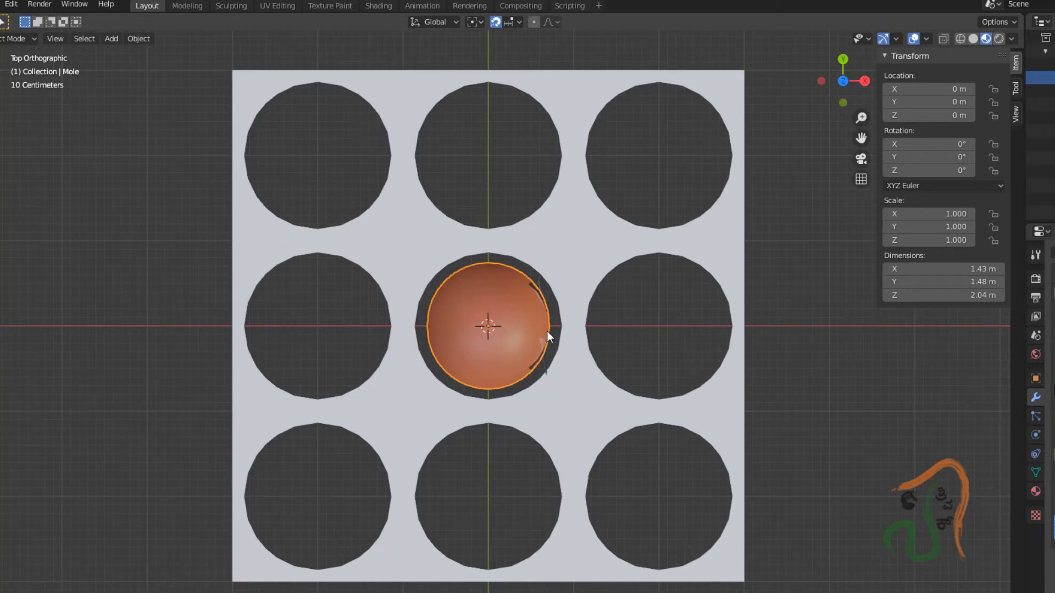
- In top view, move the mole into the hole at X 0 m, Y 2 m and duplicate it into the hole at X -2 m
{"action": "key", "text": "g"}
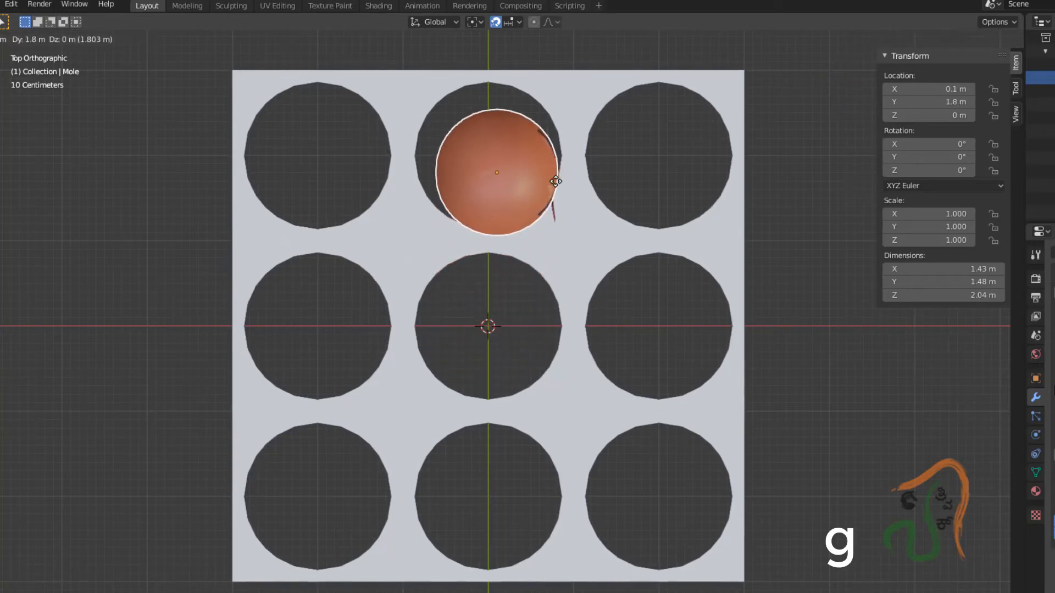
{"action": "left_click", "coordinate": [539, 146]}
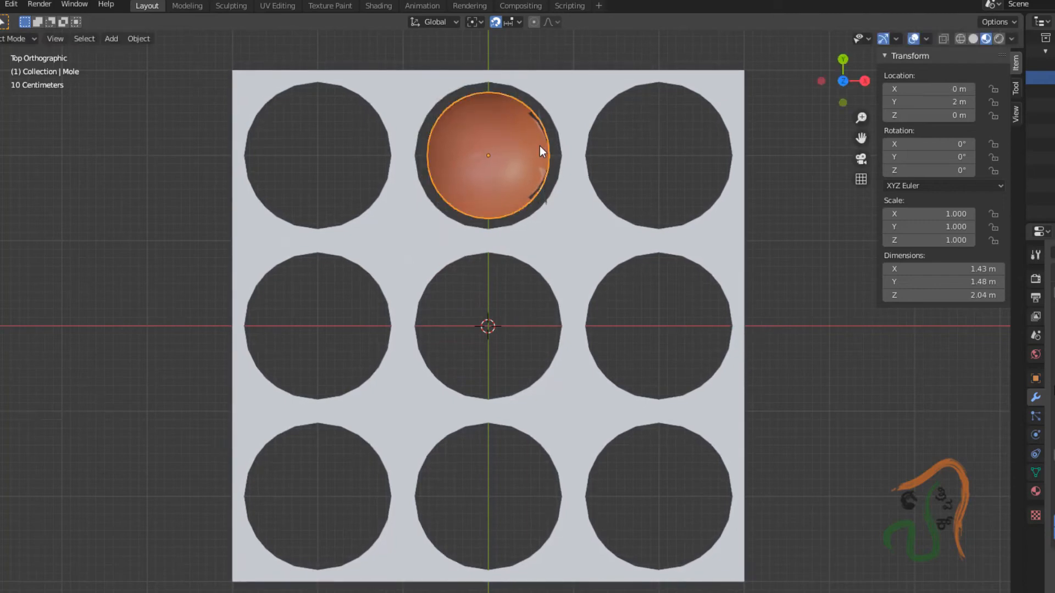
{"action": "key", "text": "shift+d"}
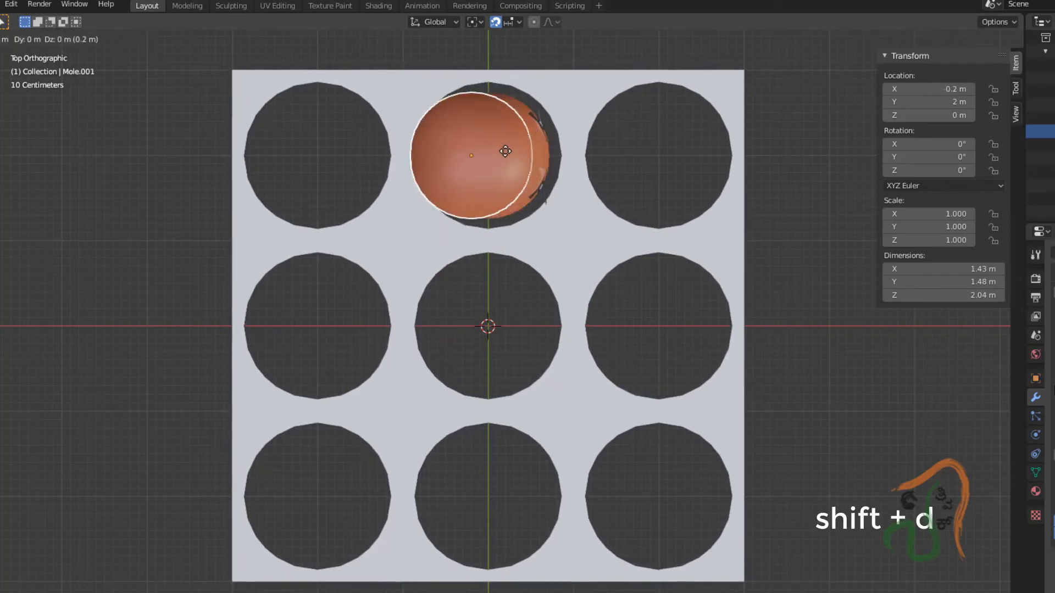
{"action": "left_click", "coordinate": [368, 146]}
- Duplicate the original mole from the upper row's middle hole into the hole at X 2 m, Y 2 m
{"action": "key", "text": "shift+d"}
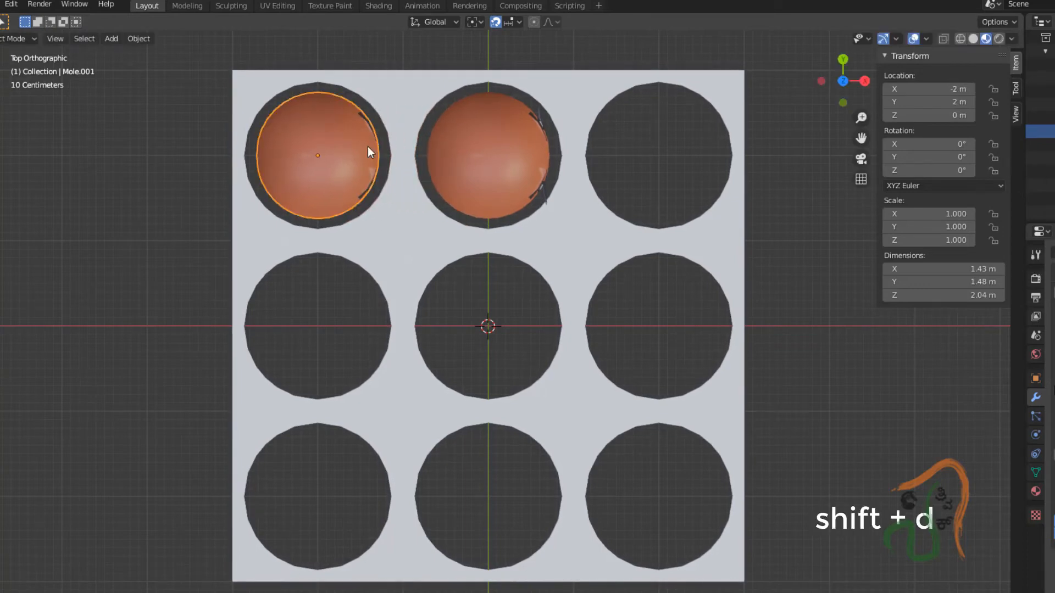
{"action": "left_click", "coordinate": [483, 156]}
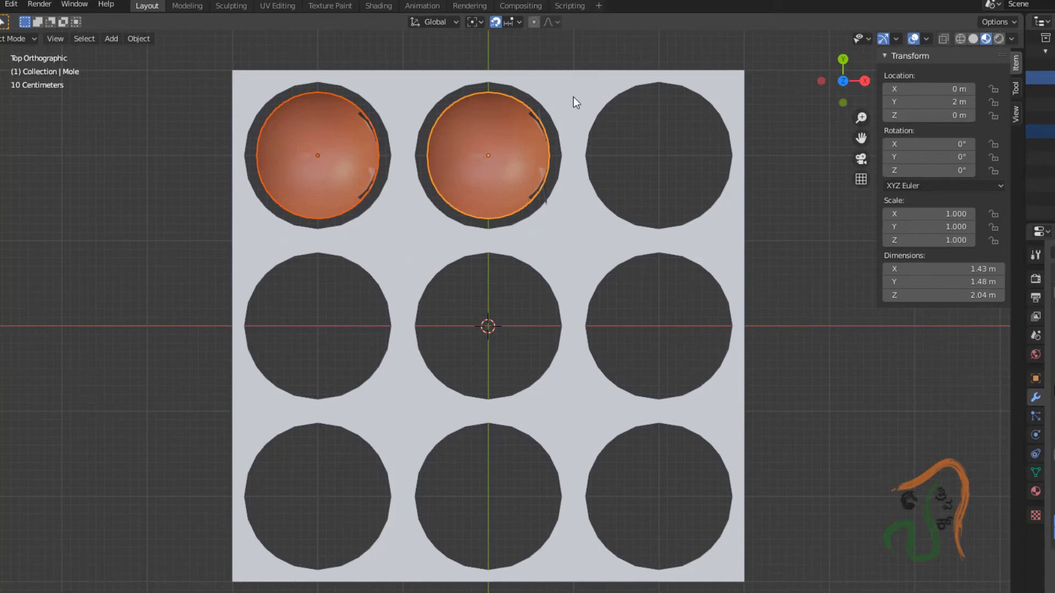
{"action": "left_click", "coordinate": [578, 46]}
{"action": "left_click", "coordinate": [489, 114]}
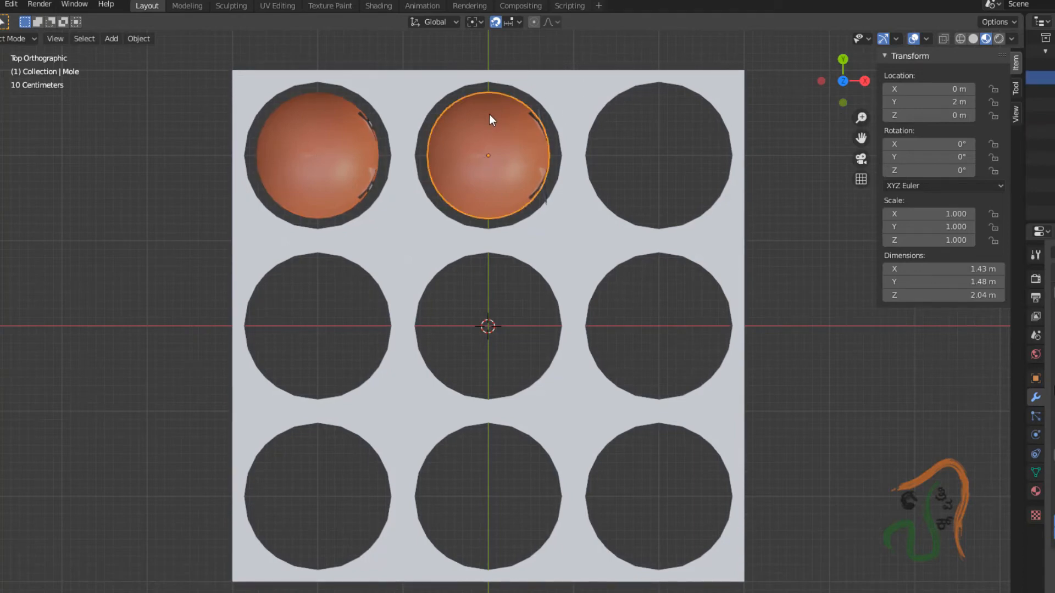
{"action": "key", "text": "shift+d"}
{"action": "left_click", "coordinate": [659, 112]}
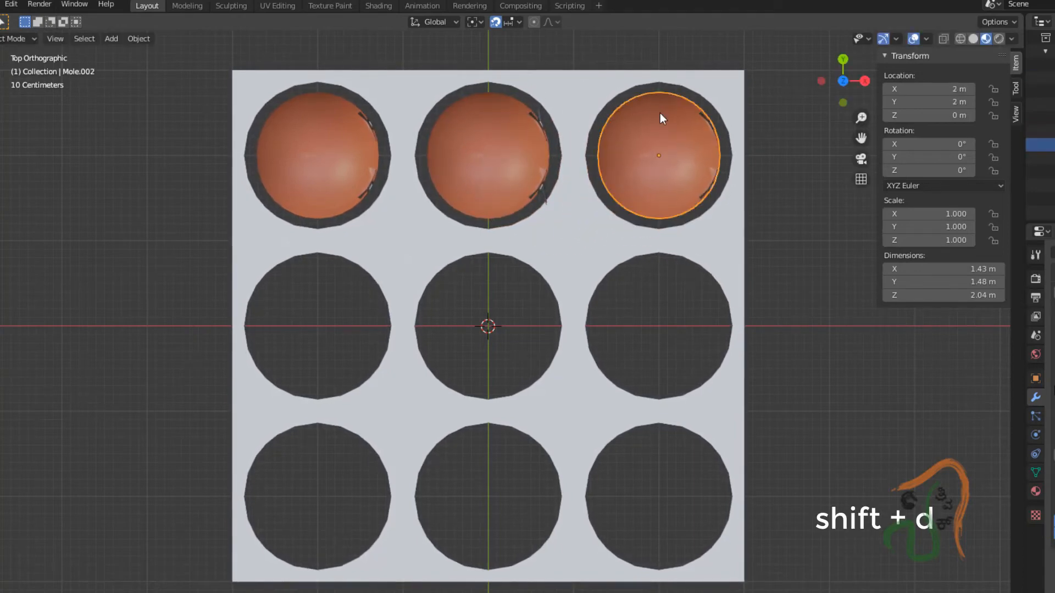
- Duplicate the upper row's three moles into the middle row at Y 0 m and the lower row at Y -2 m
{"action": "left_click", "coordinate": [479, 144], "text": "shift"}
{"action": "left_click", "coordinate": [341, 151], "text": "shift"}
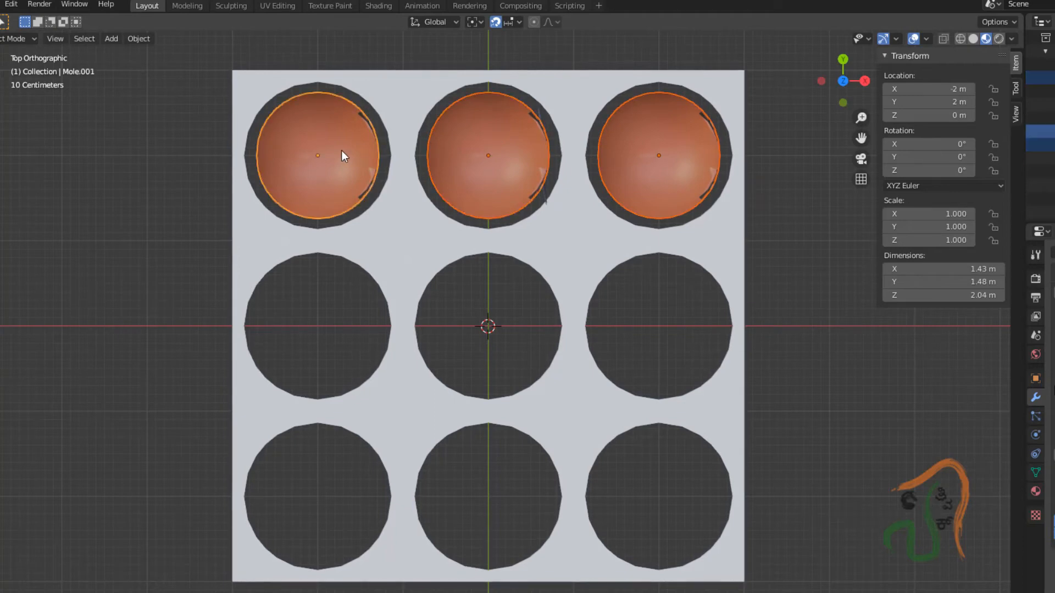
{"action": "key", "text": "shift+d"}
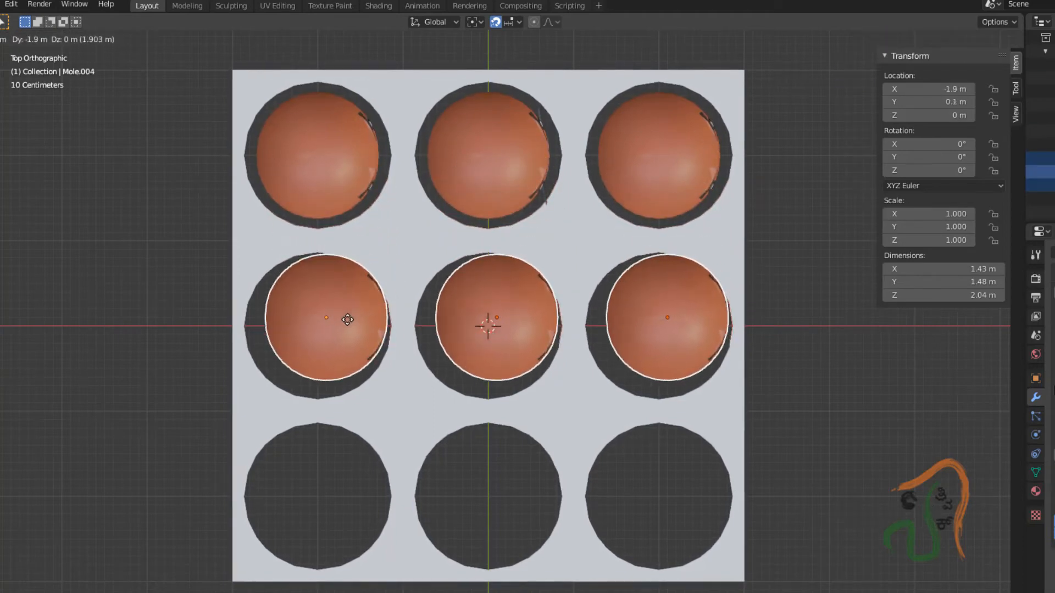
{"action": "left_click", "coordinate": [345, 321]}
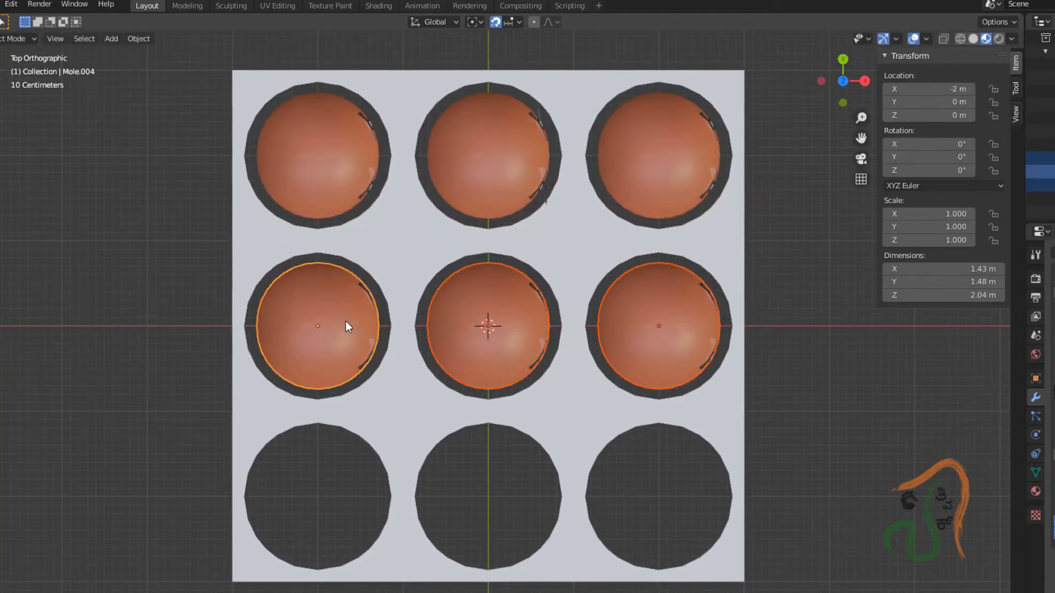
{"action": "key", "text": "shift+d"}
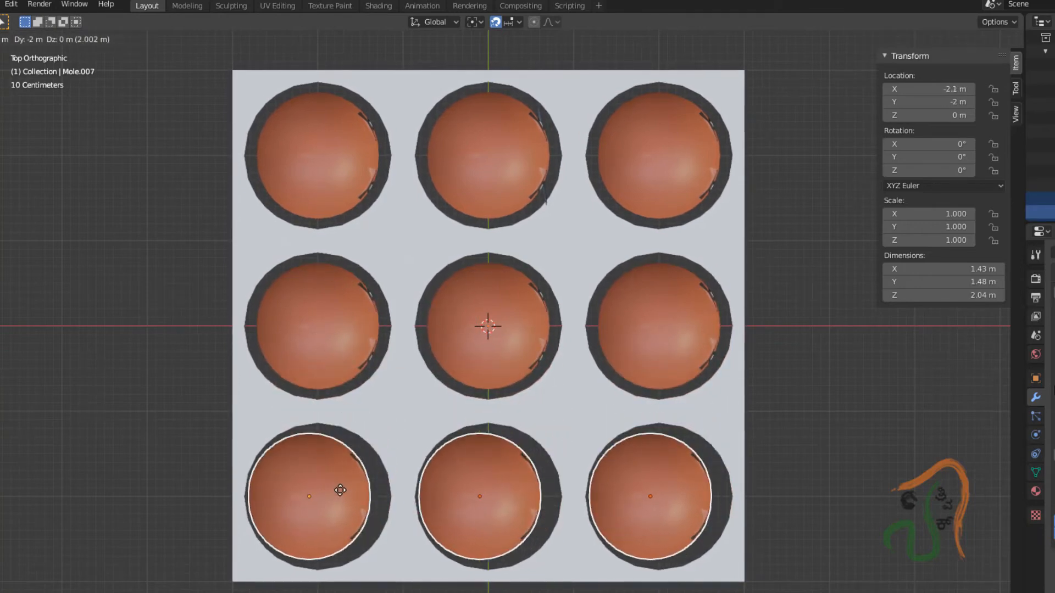
{"action": "left_click", "coordinate": [348, 490]}
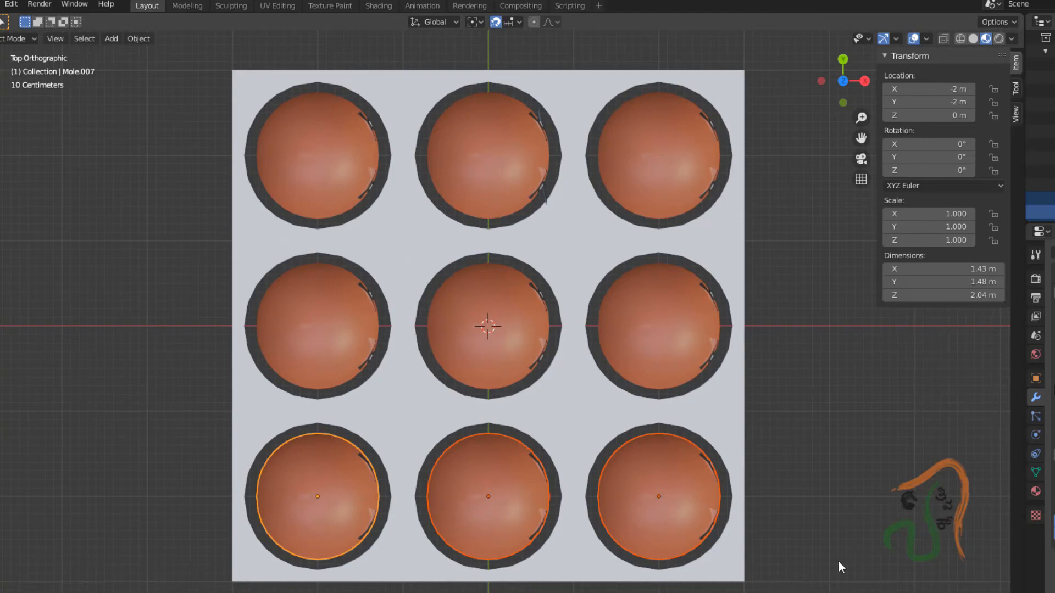
{"action": "middle_click_drag", "start_coordinate": [839, 562], "coordinate": [678, 465]}
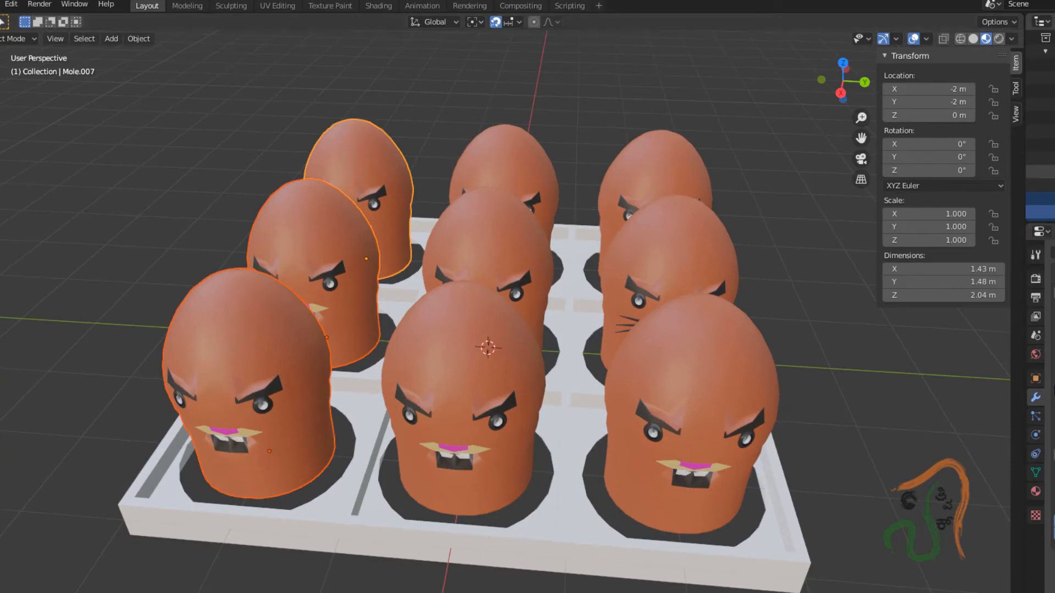
- Select all nine moles, from Mole to Mole.008, collapsing the original Mole's hierarchy
{"action": "left_click", "coordinate": [988, 130]}
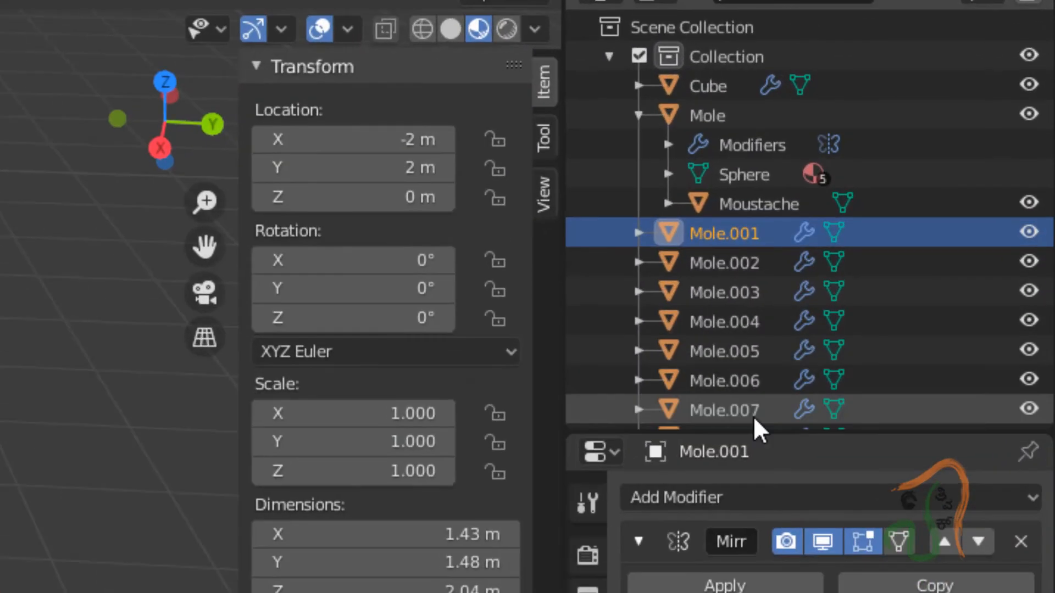
{"action": "scroll", "coordinate": [754, 424], "scroll_direction": "down", "scroll_amount": 2}
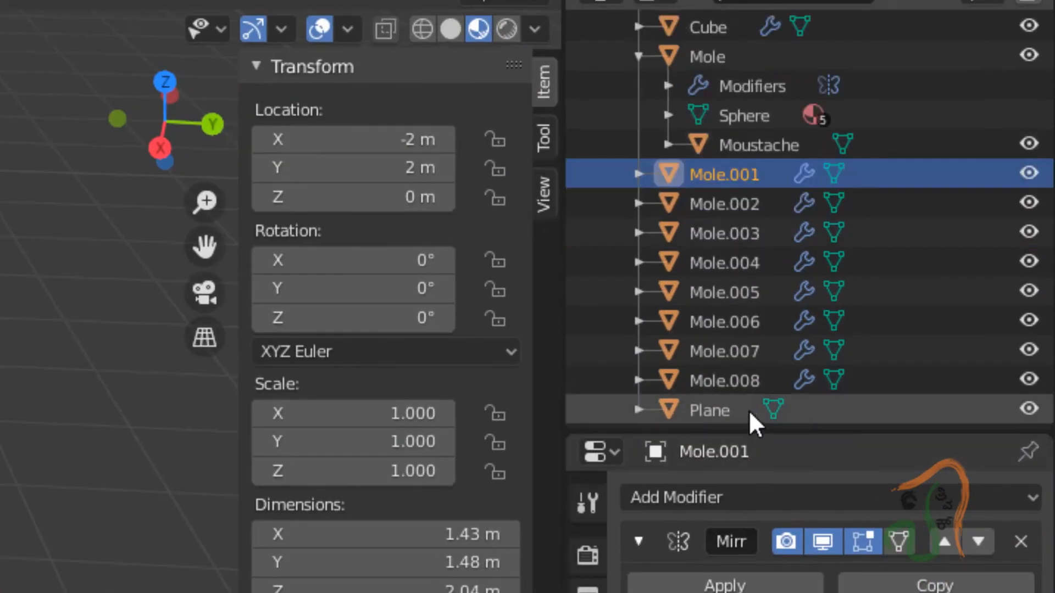
{"action": "left_click", "coordinate": [761, 375], "text": "shift"}
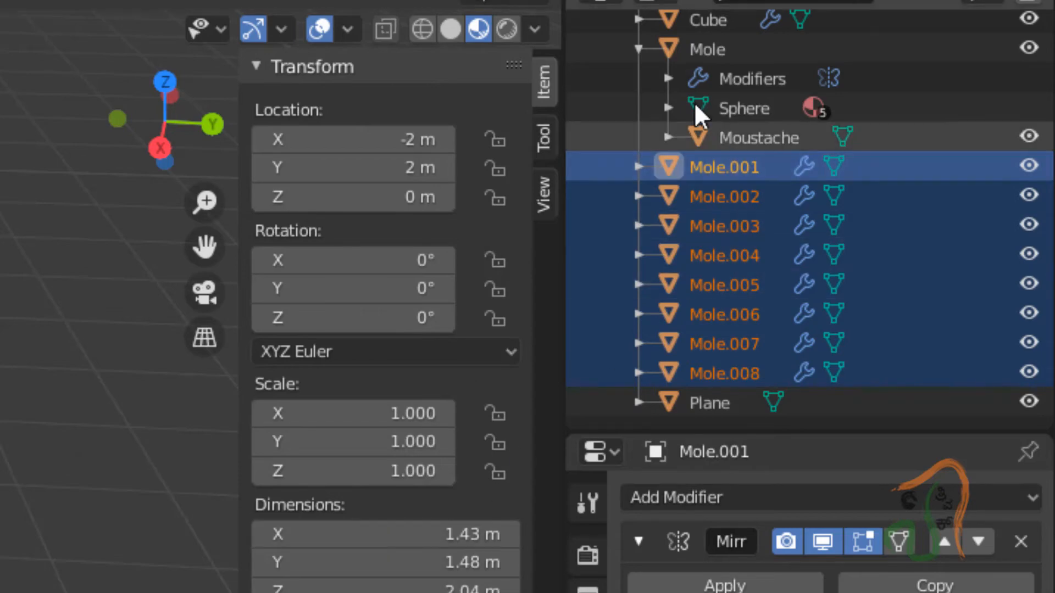
{"action": "left_click", "coordinate": [640, 54]}
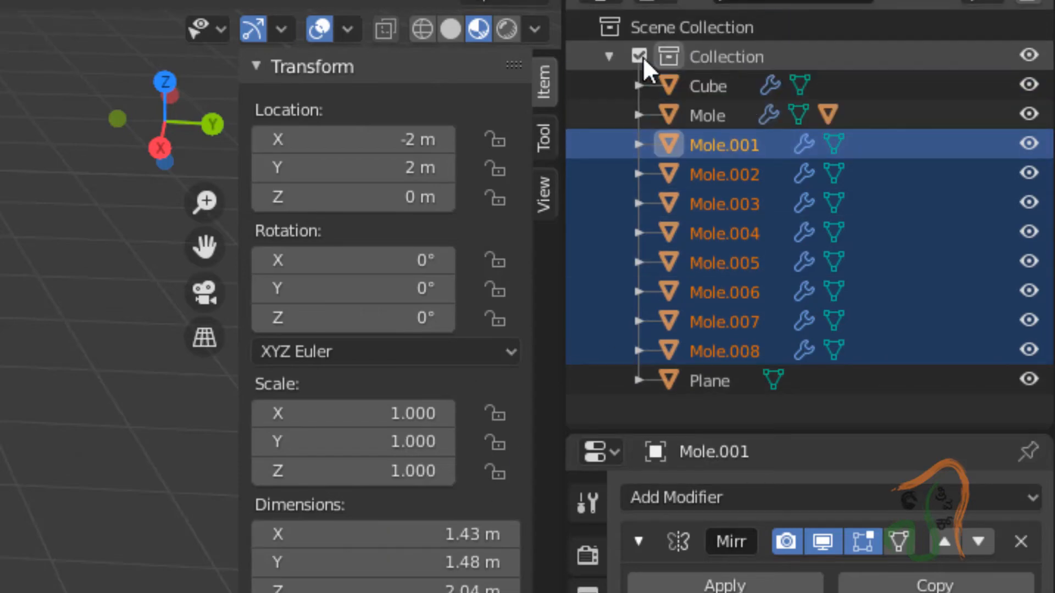
{"action": "left_click", "coordinate": [696, 115], "text": "ctrl"}
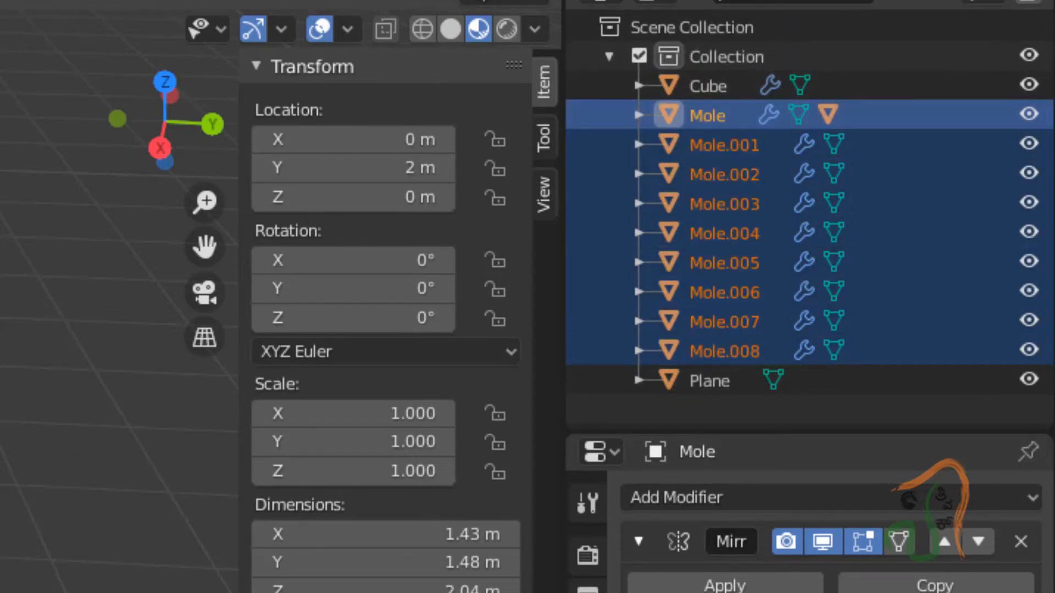
- Lower the nine selected moles along Z to -1.9 m, and select the Cube grid frame
{"action": "key", "text": "KP_1"}
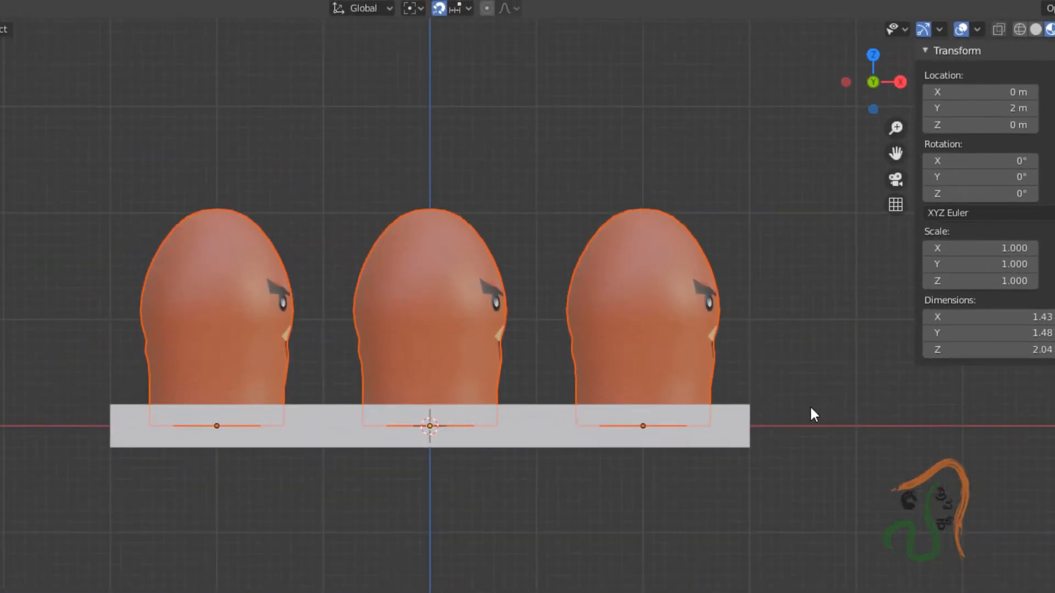
{"action": "key", "text": "g"}
{"action": "key", "text": "z"}
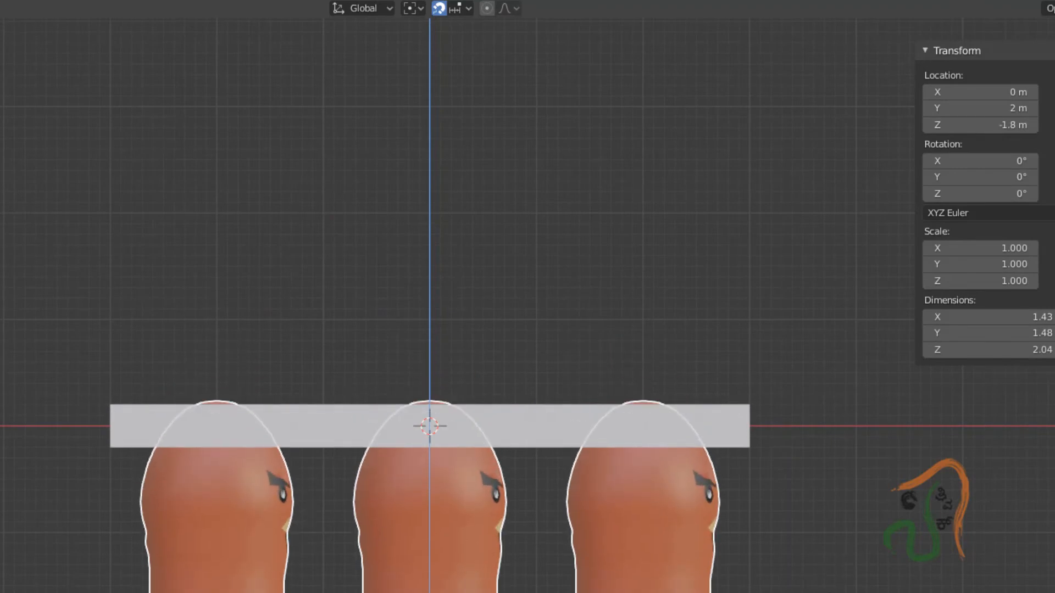
{"action": "key", "text": "Return"}
{"action": "middle_click_drag", "start_coordinate": [812, 531], "coordinate": [617, 583]}
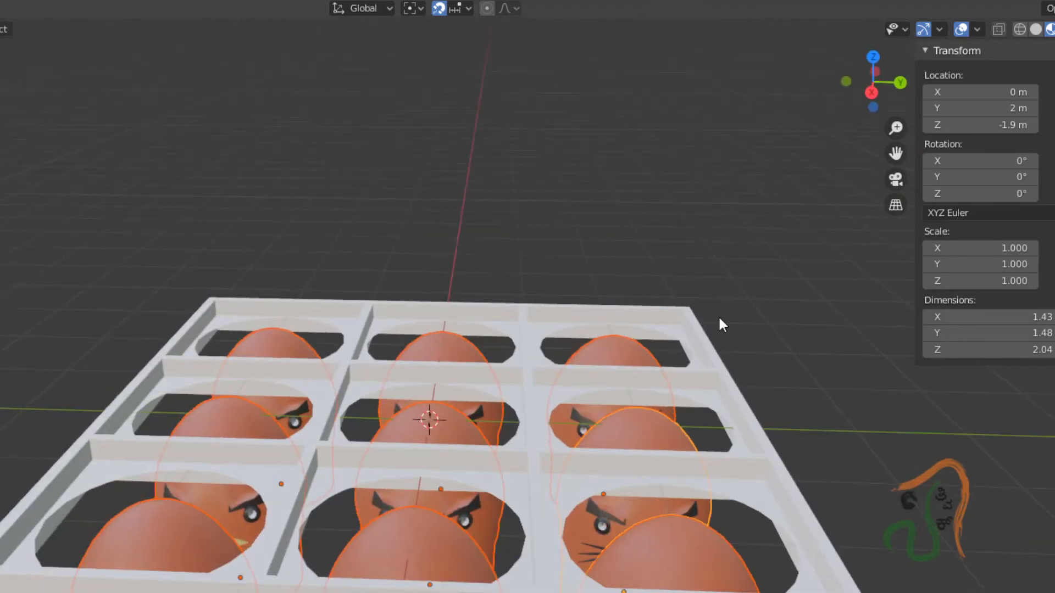
{"action": "left_click", "coordinate": [617, 591]}
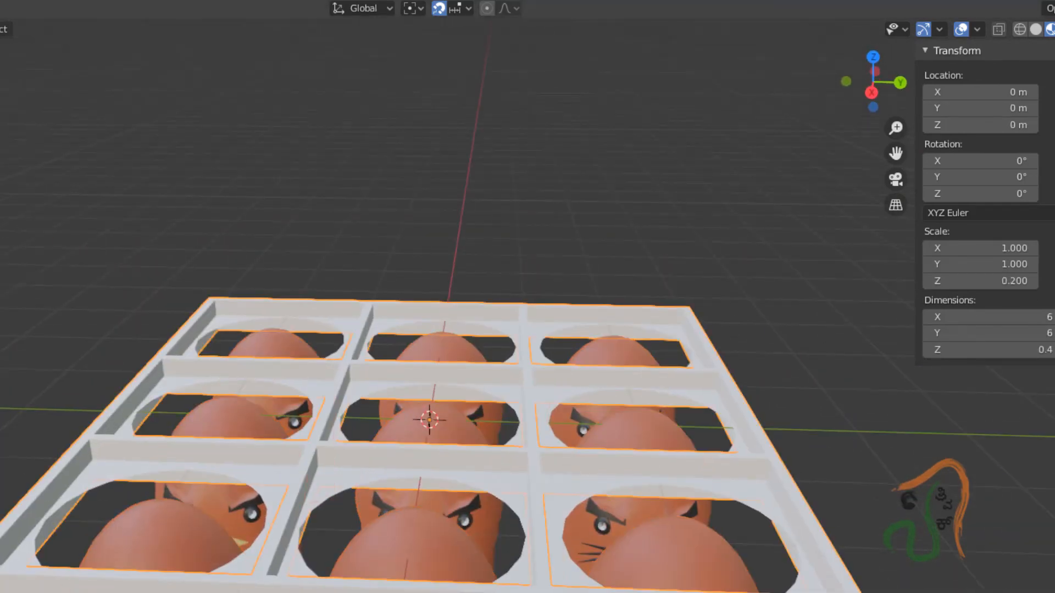
{"action": "left_click", "coordinate": [617, 590]}
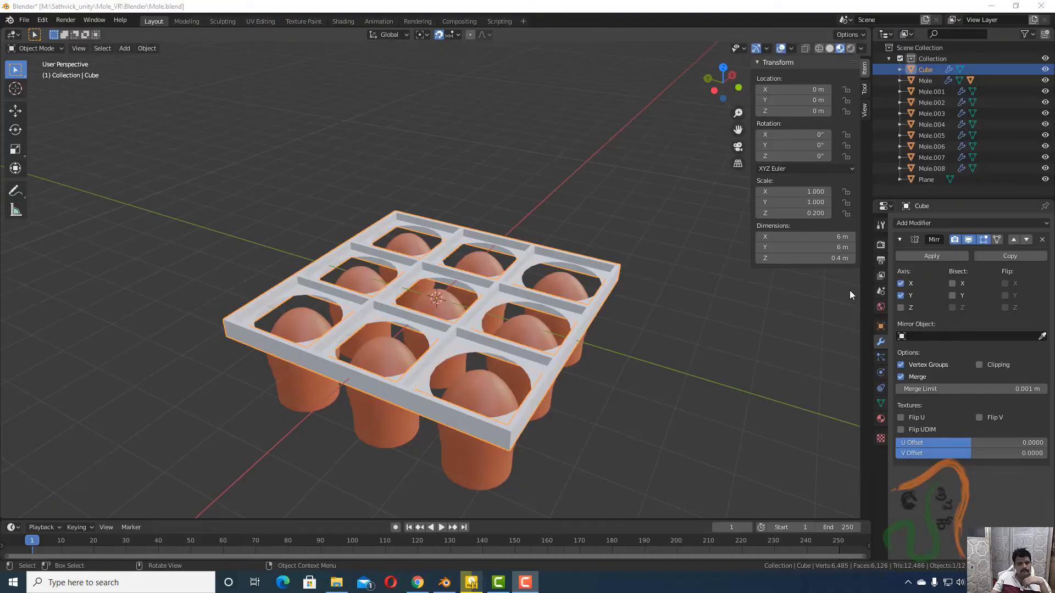
- Extrude the Cube grid frame's bottom edges caught by a front-view selection 1.8 m downward along Z
{"action": "left_click", "coordinate": [923, 80]}
{"action": "left_click", "coordinate": [921, 70]}
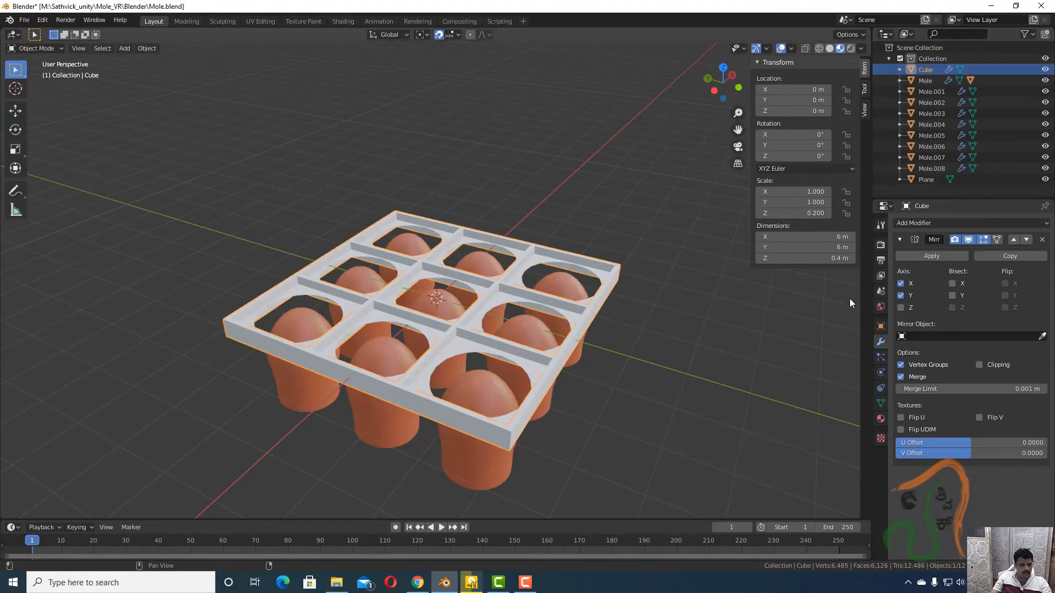
{"action": "mouse_move", "coordinate": [634, 364]}
{"action": "middle_mouse_down"}
{"action": "mouse_move", "coordinate": [652, 344]}
{"action": "mouse_move", "coordinate": [645, 353]}
{"action": "middle_mouse_up"}
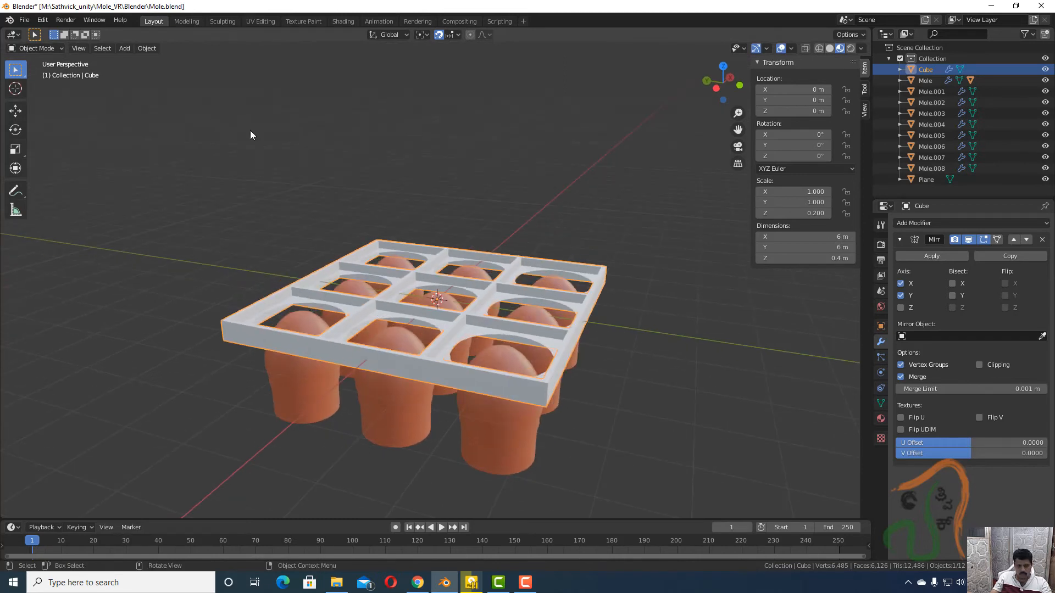
{"action": "key", "text": "Tab"}
{"action": "middle_click_drag", "start_coordinate": [256, 252], "coordinate": [307, 223]}
{"action": "key", "text": "KP_1"}
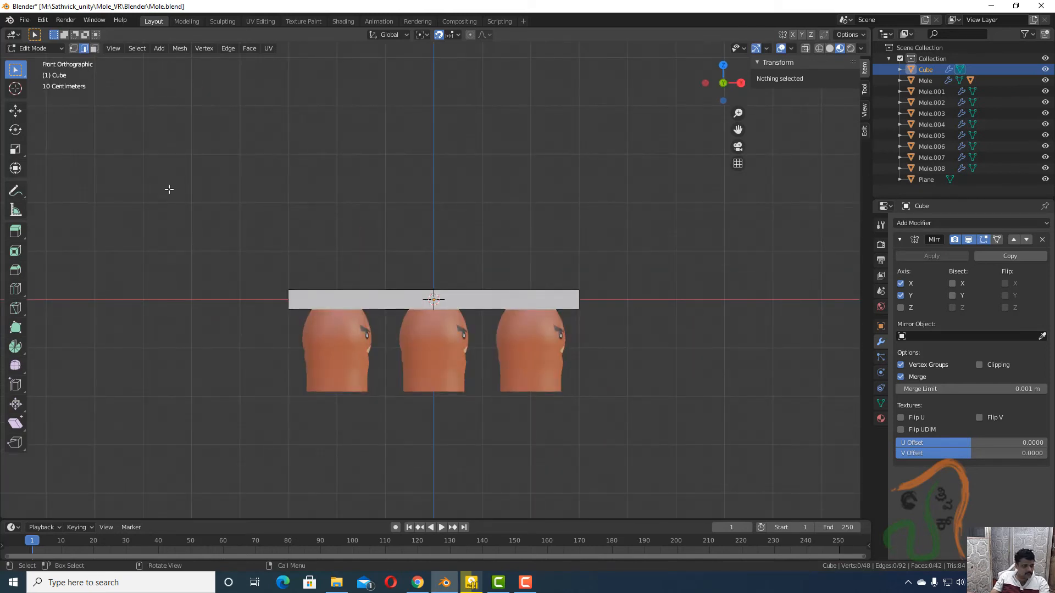
{"action": "left_click_drag", "start_coordinate": [271, 297], "coordinate": [668, 443]}
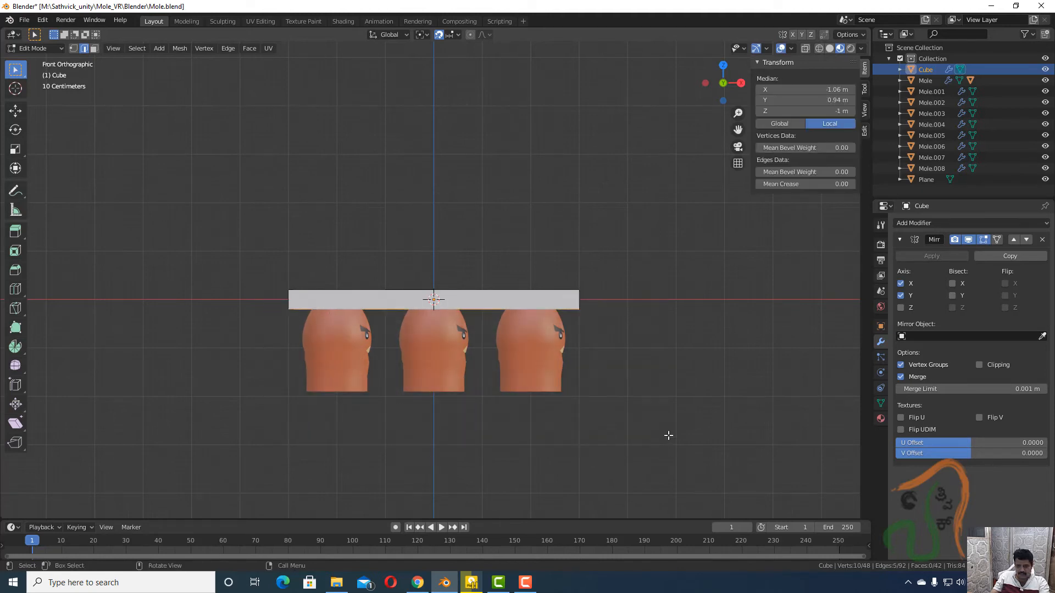
{"action": "key", "text": "e"}
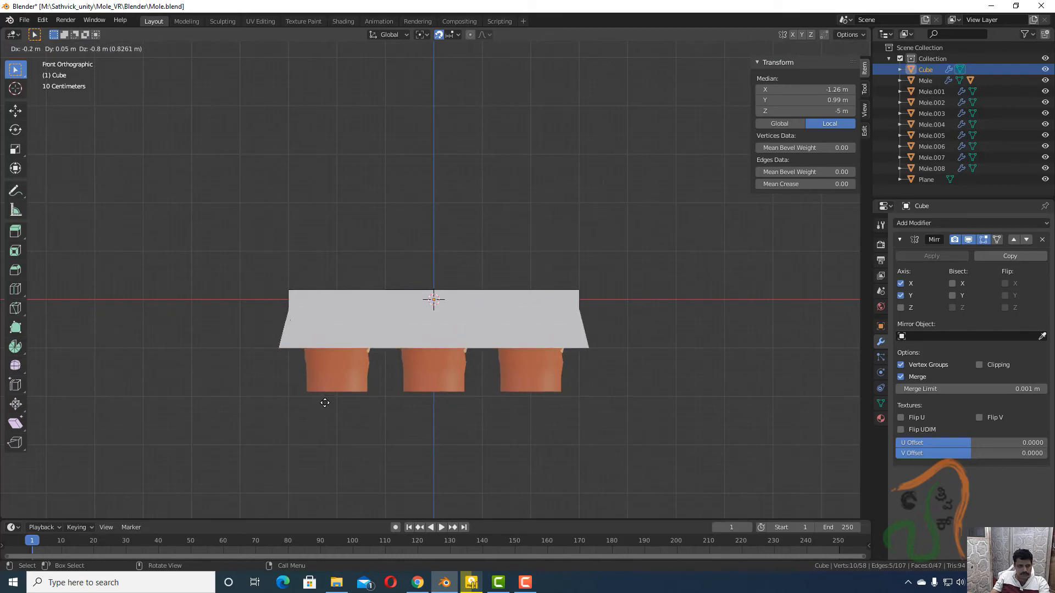
{"action": "key", "text": "z"}
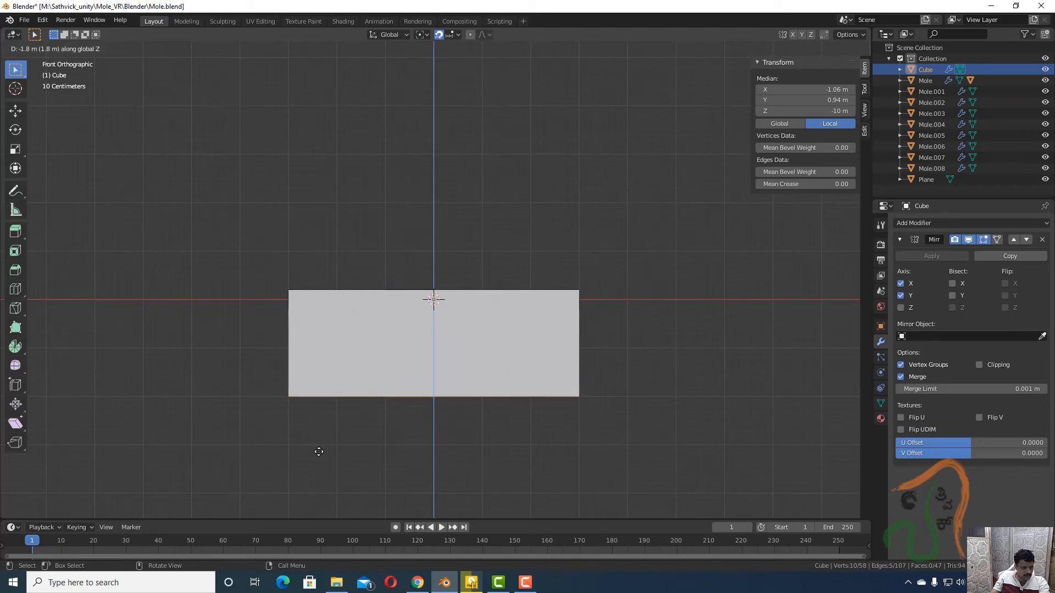
{"action": "left_click", "coordinate": [319, 452]}
- Select the underside of the frame's upper band from the side and extrude it 1.8 m downward along Z
{"action": "middle_click_drag", "start_coordinate": [230, 436], "coordinate": [360, 428]}
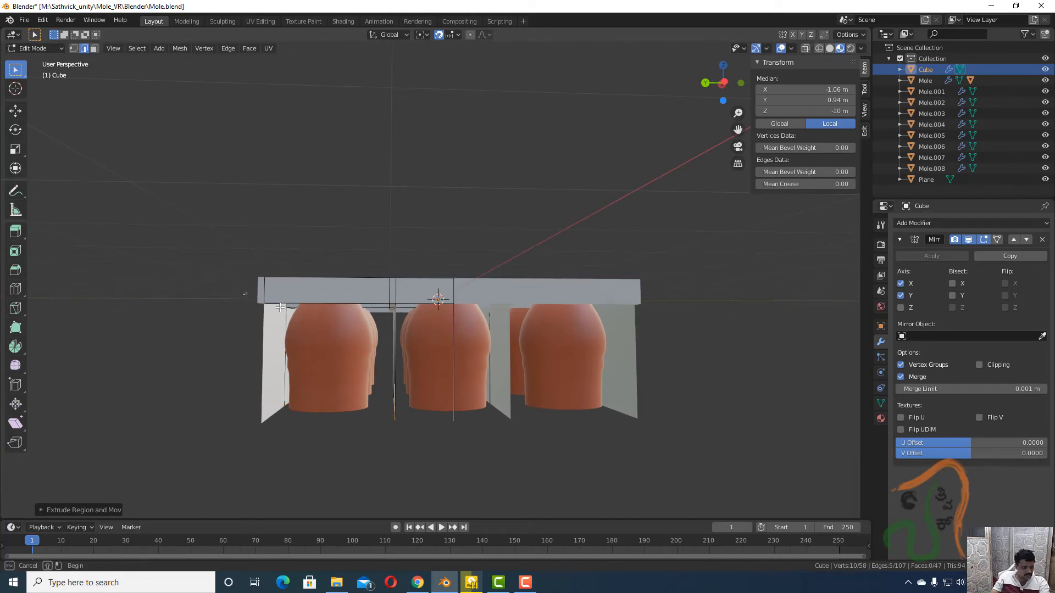
{"action": "left_click_drag", "start_coordinate": [243, 293], "coordinate": [693, 312]}
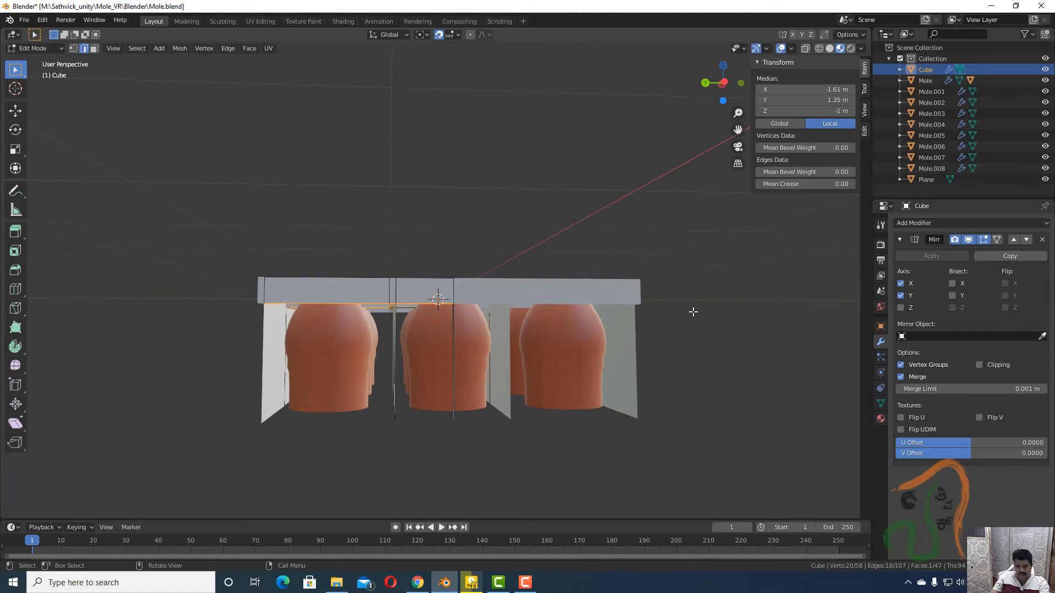
{"action": "type", "text": "e-0.2 m (0.2 m) normal"}
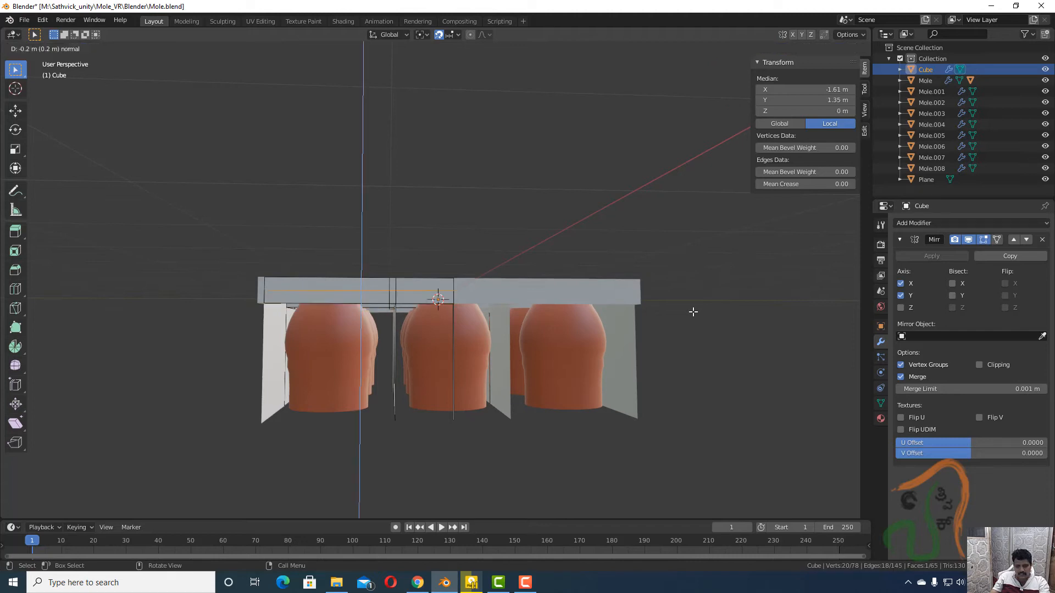
{"action": "key", "text": "z"}
{"action": "key", "text": "z"}
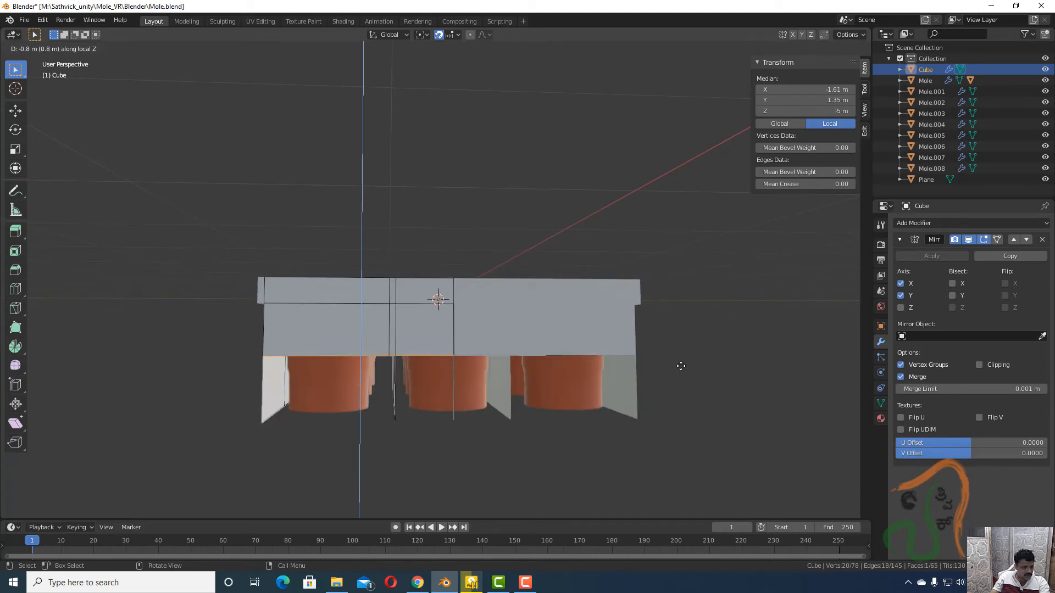
{"action": "left_click", "coordinate": [674, 397]}
{"action": "middle_click_drag", "start_coordinate": [516, 465], "coordinate": [461, 439]}
{"action": "scroll", "coordinate": [470, 434], "scroll_direction": "up", "scroll_amount": 3}
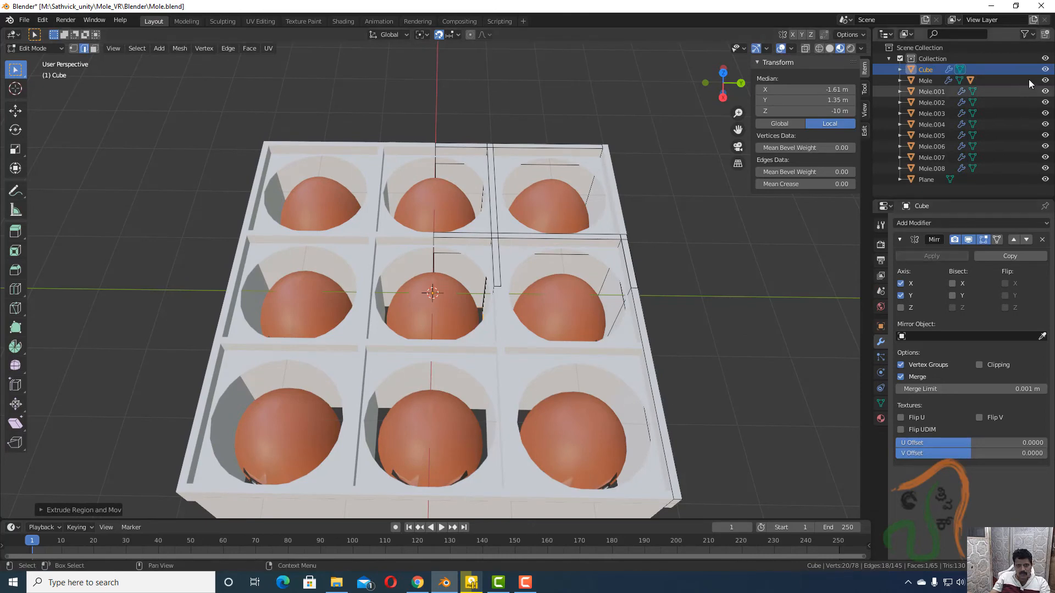
- Hide the Cube grid frame and open the nine-hole Plane's mesh for editing
{"action": "left_click", "coordinate": [1045, 70]}
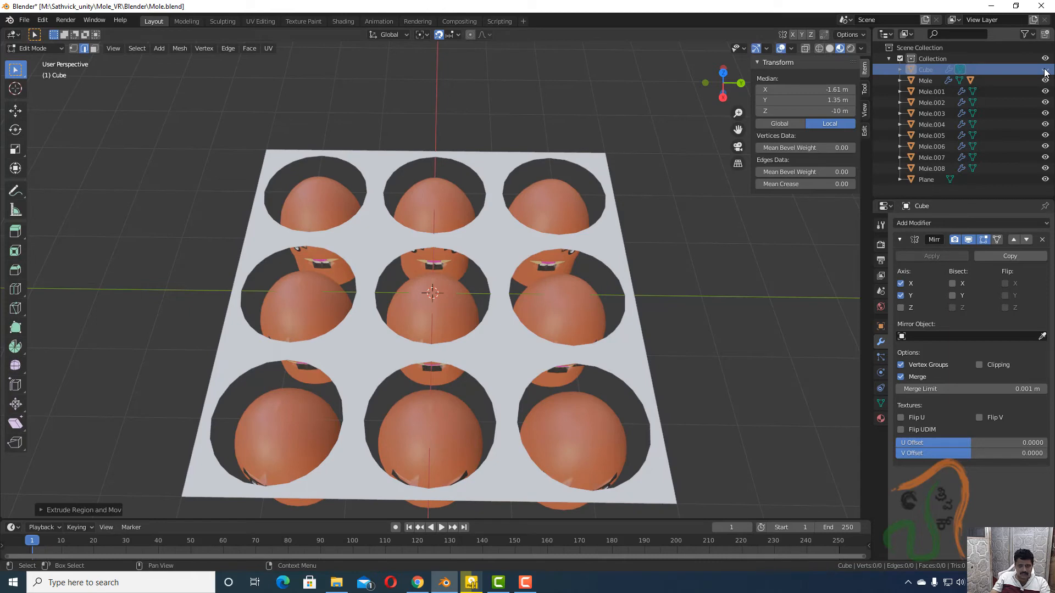
{"action": "left_click", "coordinate": [926, 181]}
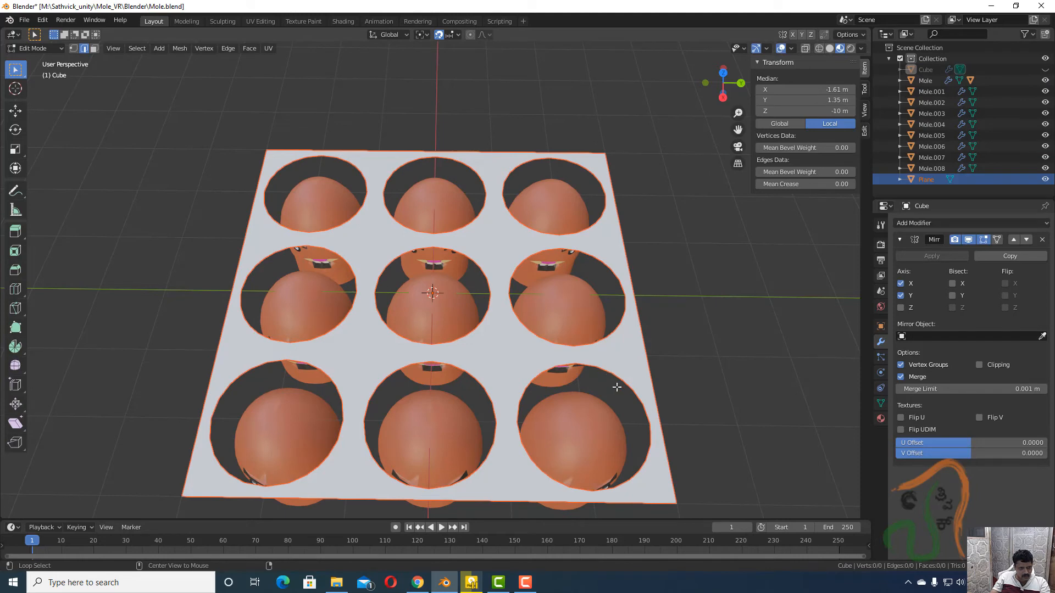
{"action": "middle_click_drag", "start_coordinate": [673, 370], "coordinate": [644, 355]}
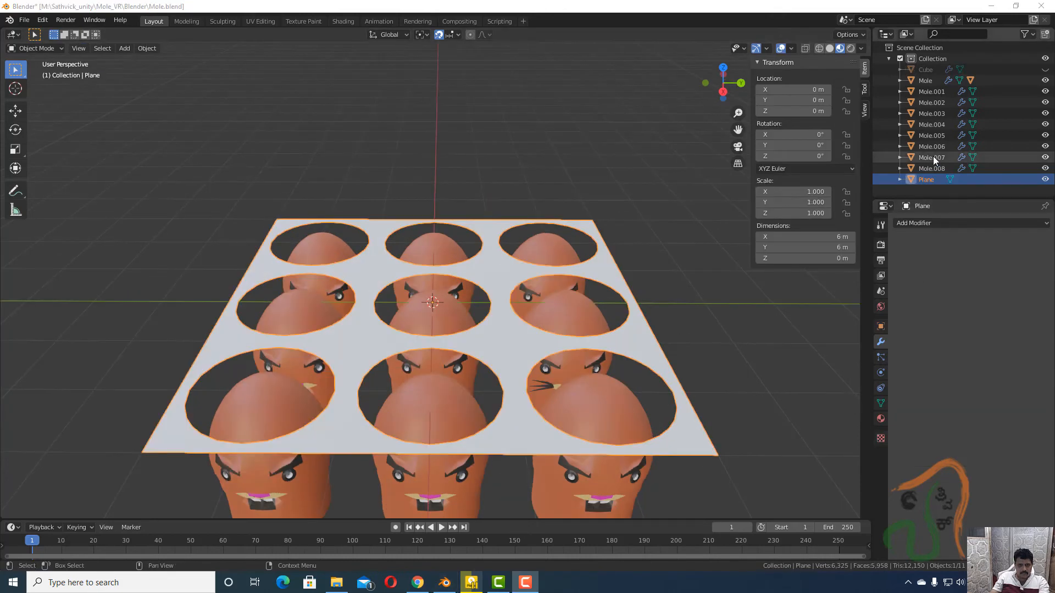
{"action": "left_click", "coordinate": [919, 180]}
{"action": "left_click", "coordinate": [456, 151]}
{"action": "key", "text": "Tab"}
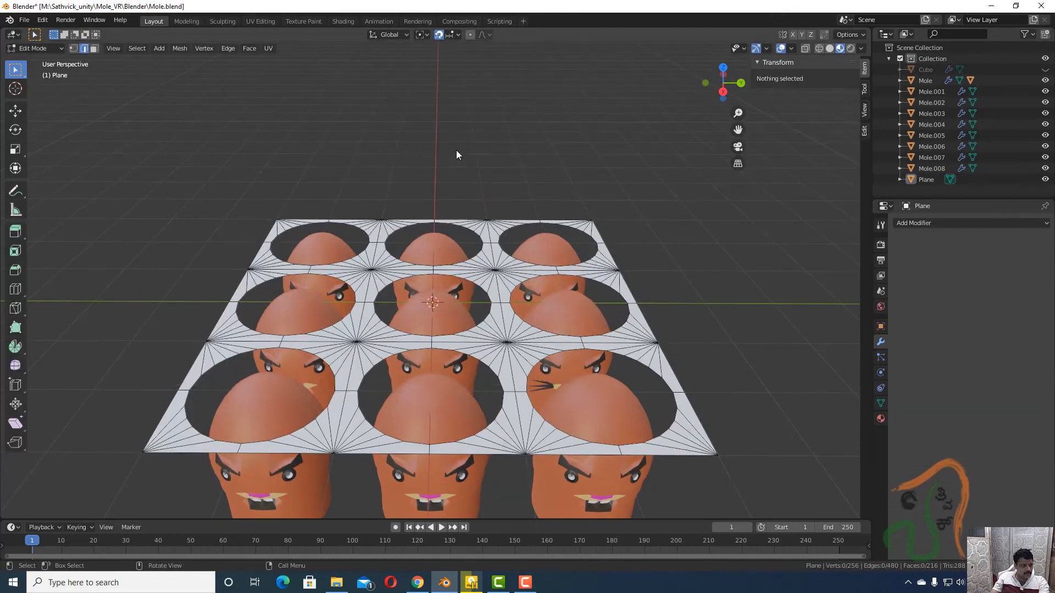
{"action": "key", "text": "Tab"}
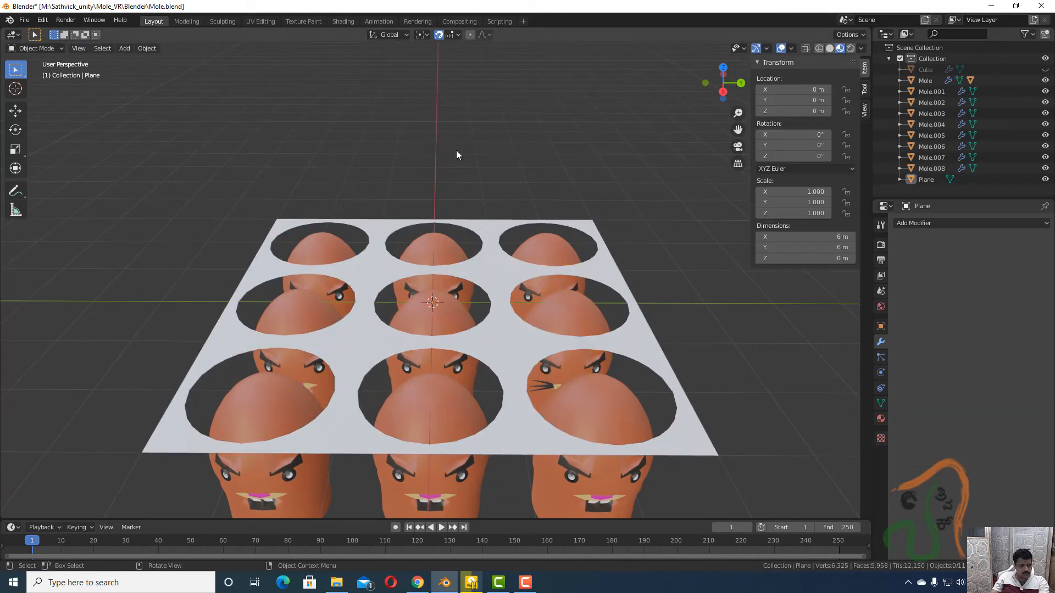
{"action": "left_click", "coordinate": [934, 180]}
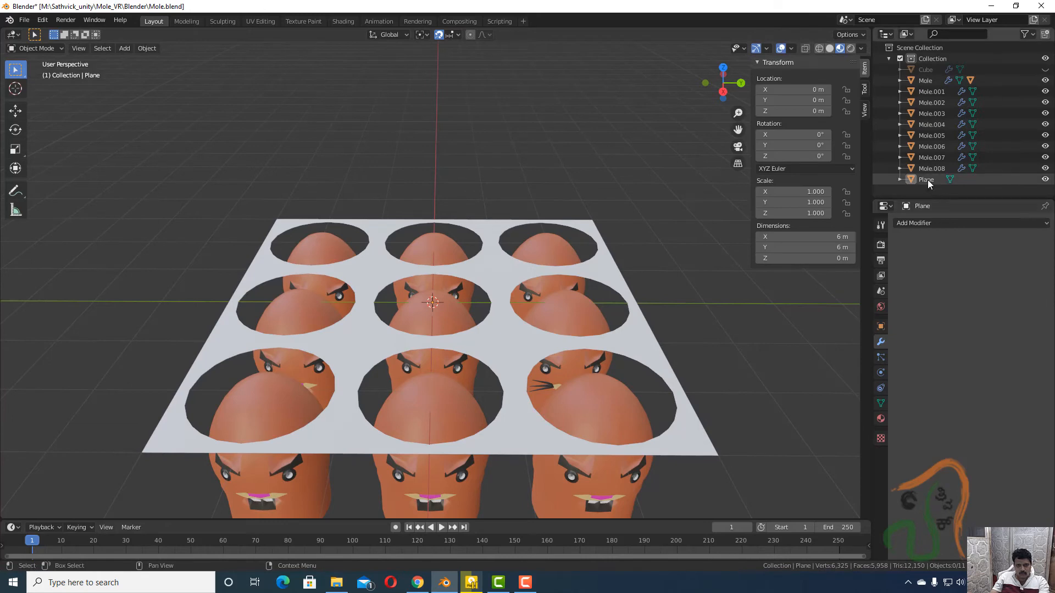
{"action": "left_click", "coordinate": [479, 331]}
{"action": "left_click", "coordinate": [493, 340]}
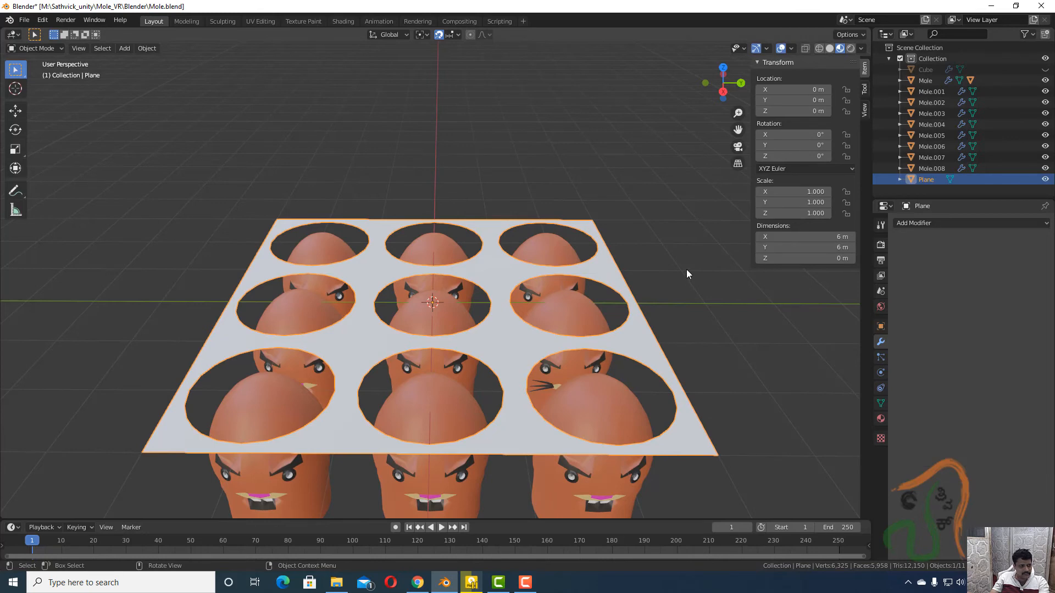
{"action": "key", "text": "Tab"}
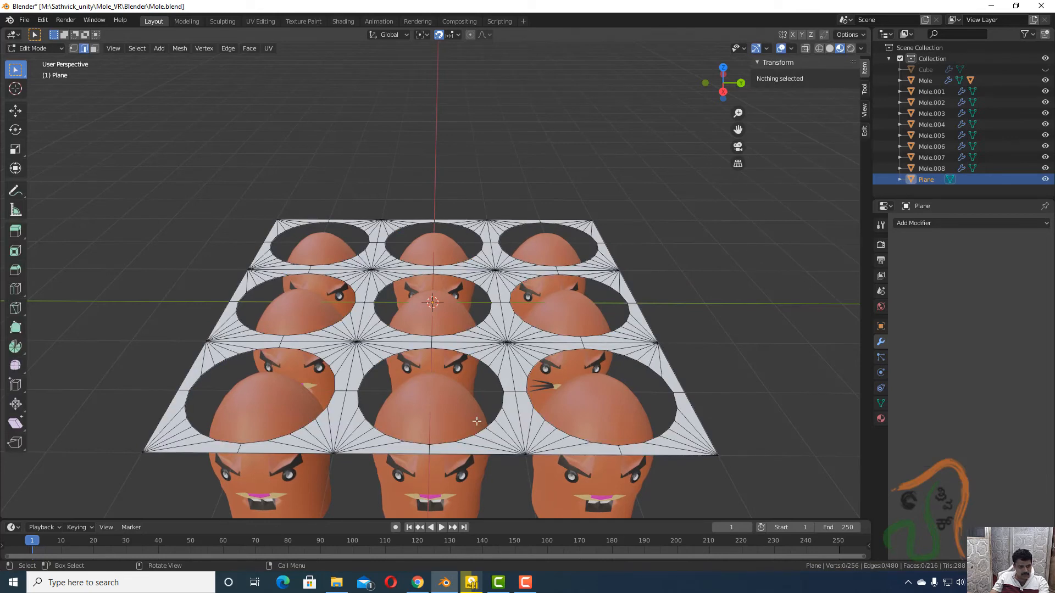
- Select the rim edge loops of all nine holes in the Plane
{"action": "key", "text": "alt"}
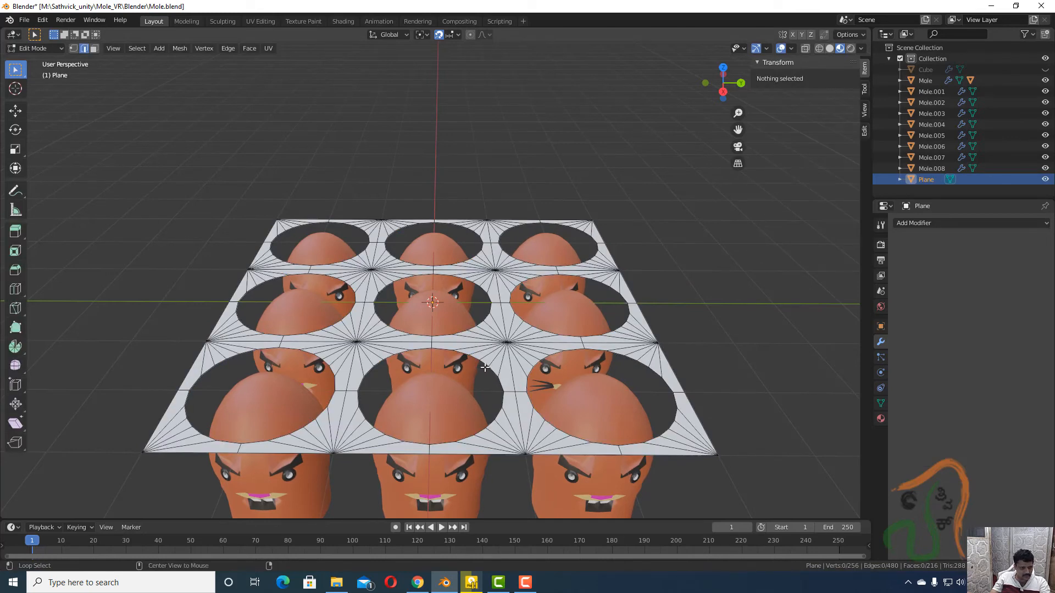
{"action": "left_click", "coordinate": [489, 373], "text": "alt"}
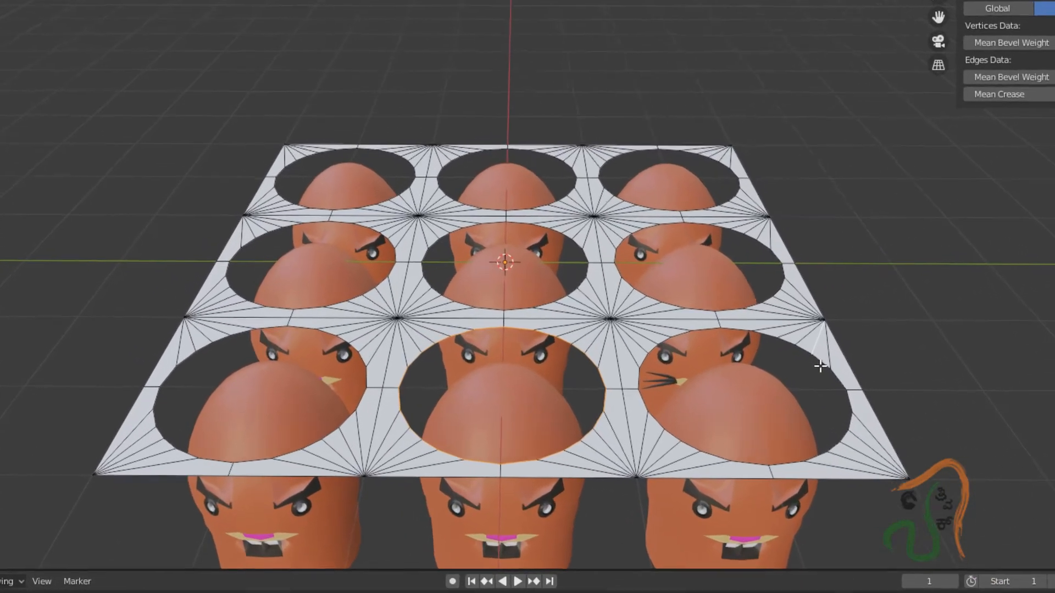
{"action": "scroll", "coordinate": [938, 381], "scroll_direction": "down", "scroll_amount": 3}
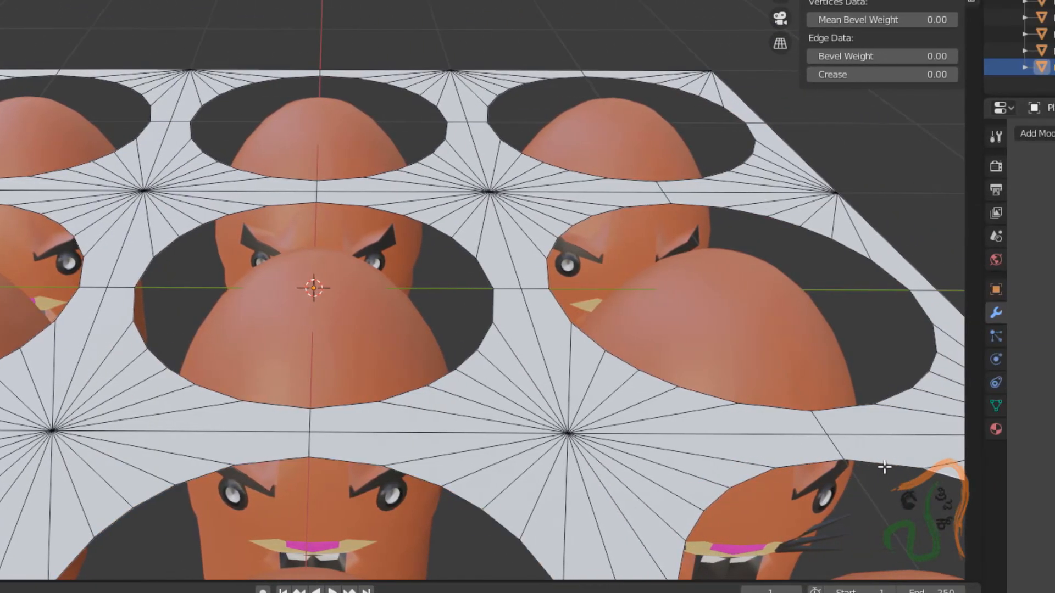
{"action": "left_click", "coordinate": [885, 467], "text": "alt"}
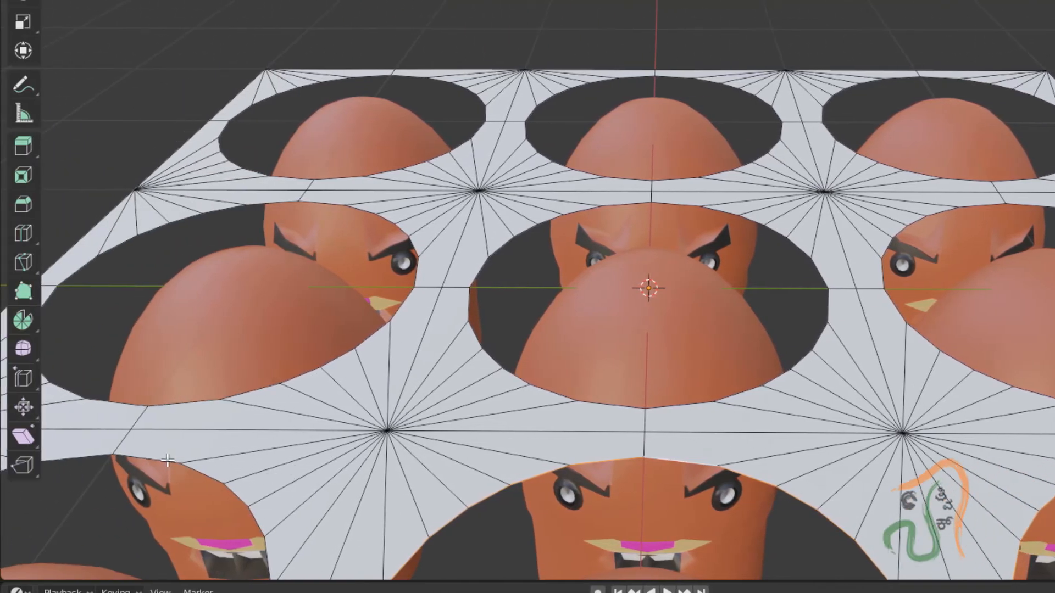
{"action": "left_click", "coordinate": [175, 466], "text": "alt"}
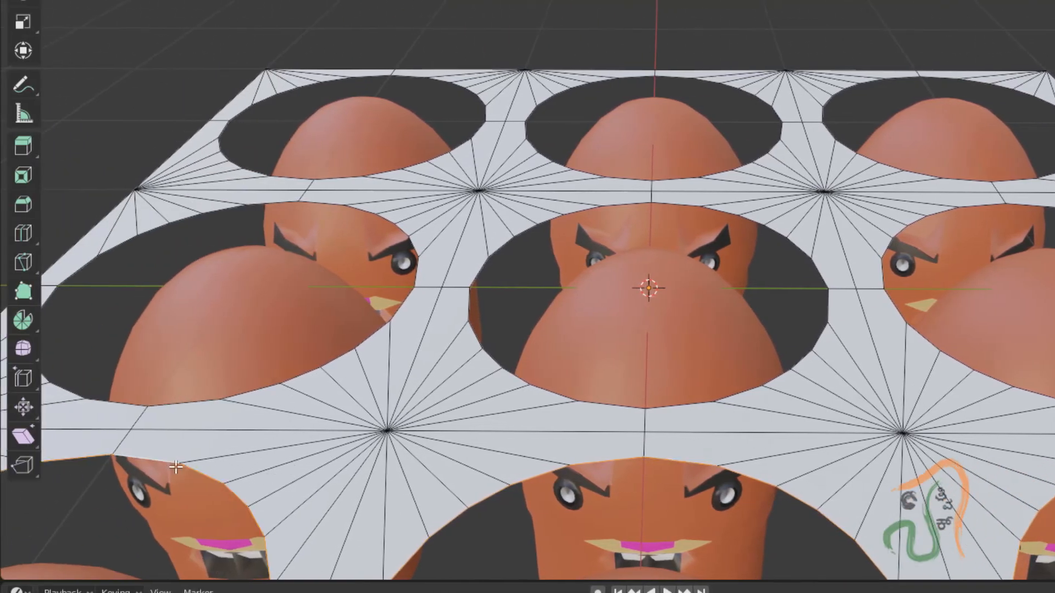
{"action": "left_click", "coordinate": [181, 220], "text": "alt+shift"}
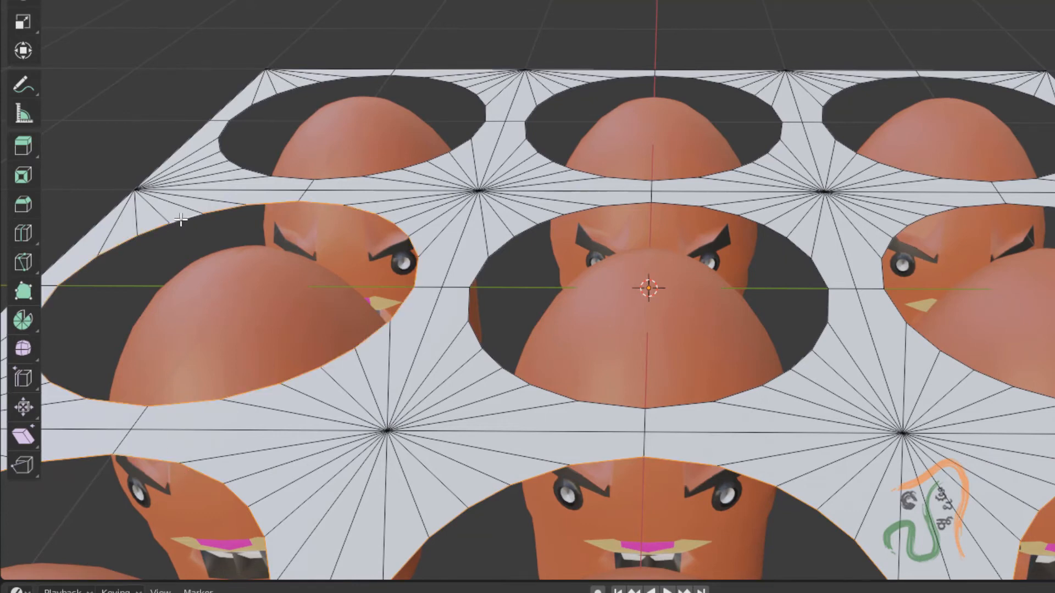
{"action": "left_click", "coordinate": [623, 206], "text": "alt+shift"}
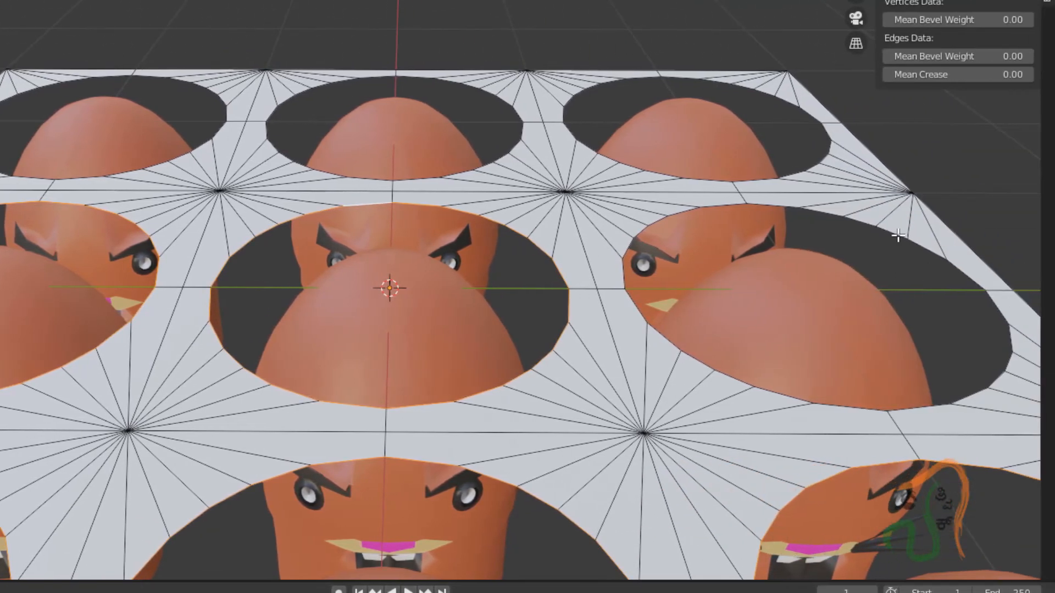
{"action": "left_click", "coordinate": [900, 255], "text": "alt+shift"}
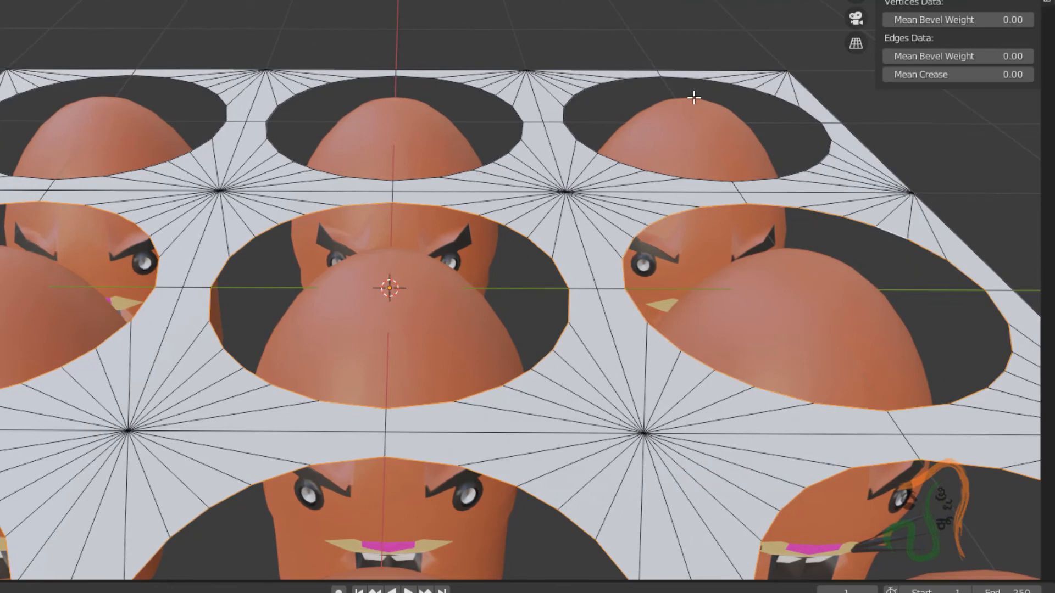
{"action": "left_click", "coordinate": [647, 78], "text": "alt+shift"}
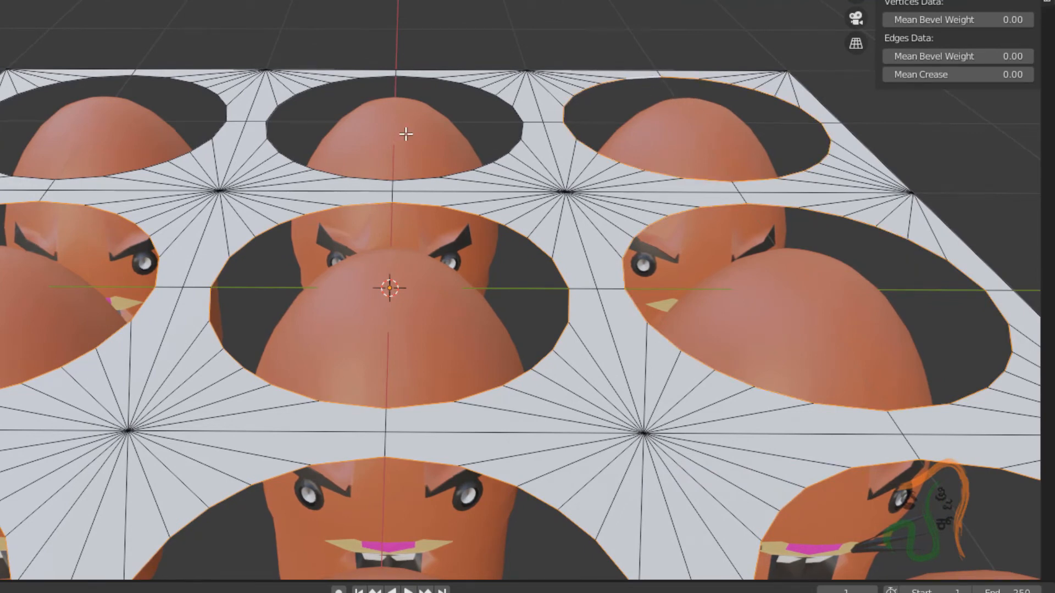
{"action": "left_click", "coordinate": [330, 83], "text": "alt+shift"}
{"action": "left_click", "coordinate": [111, 77], "text": "alt+shift"}
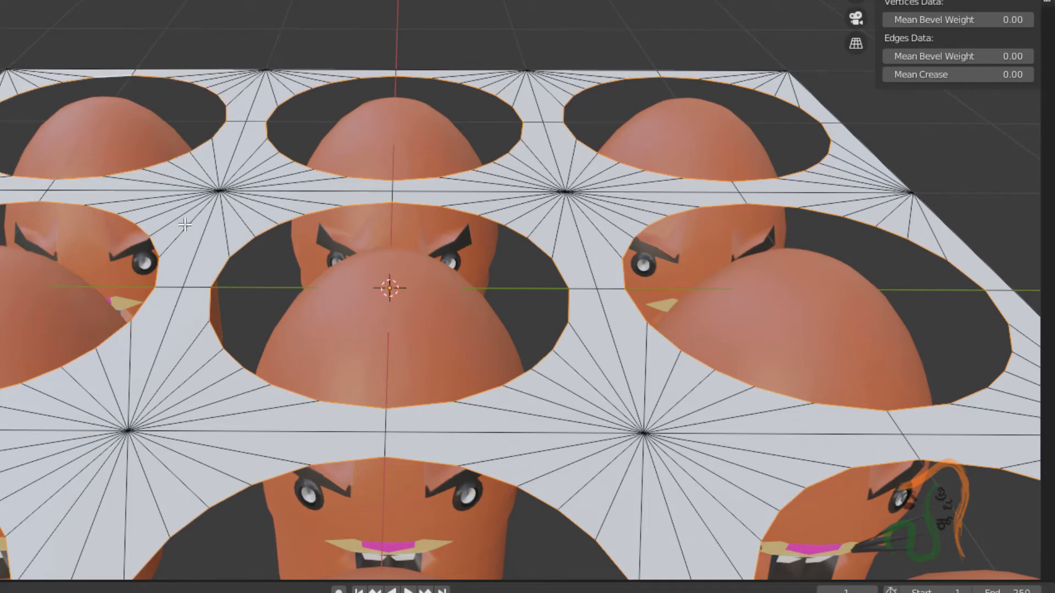
- Extrude the nine selected hole rims 2 m downward along Z to form tubes around the moles
{"action": "scroll", "coordinate": [185, 224], "scroll_direction": "down", "scroll_amount": 5}
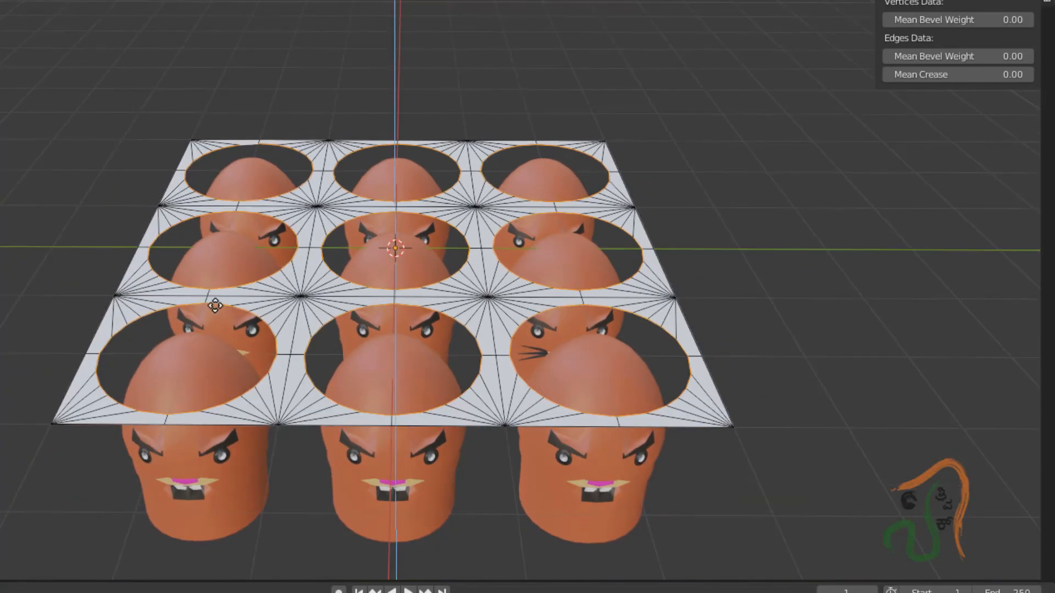
{"action": "key", "text": "e"}
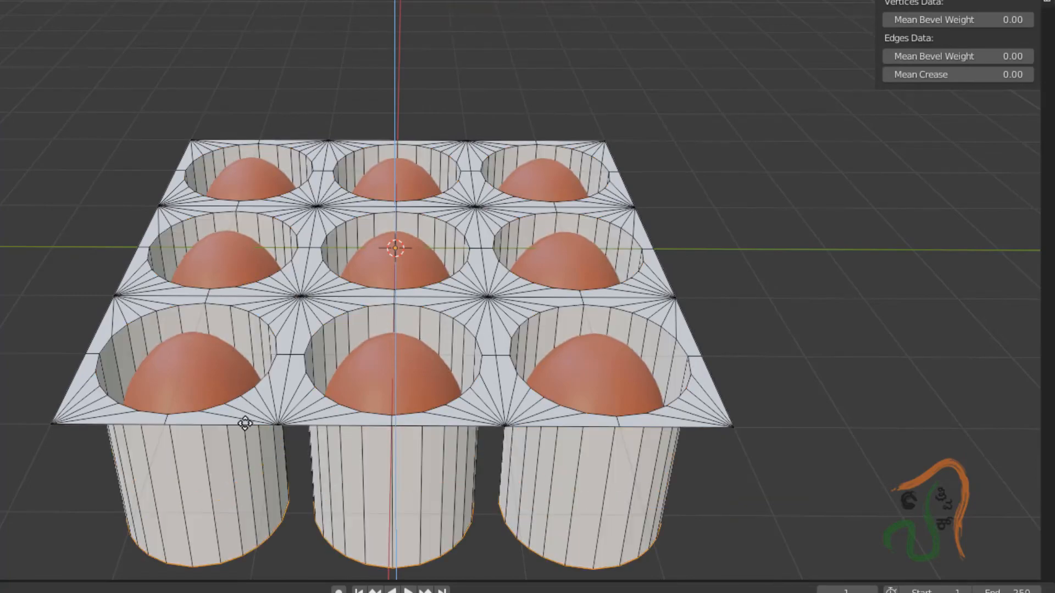
{"action": "left_click", "coordinate": [245, 424]}
{"action": "middle_click_drag", "start_coordinate": [158, 524], "coordinate": [111, 543]}
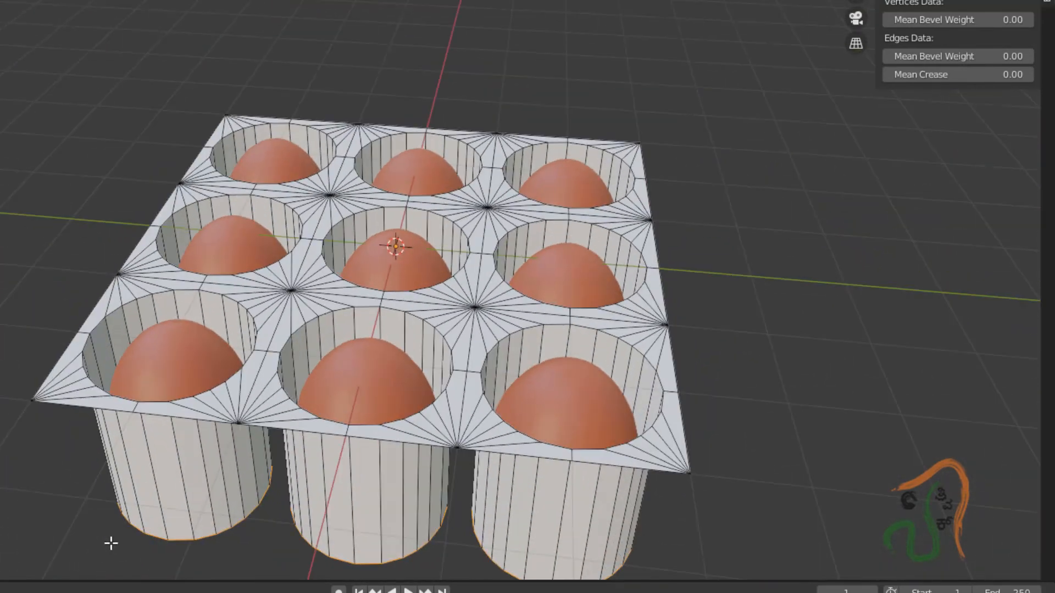
- Return the Plane to Object Mode and show the Cube grid frame again
{"action": "left_click", "coordinate": [744, 361]}
{"action": "key", "text": "Tab"}
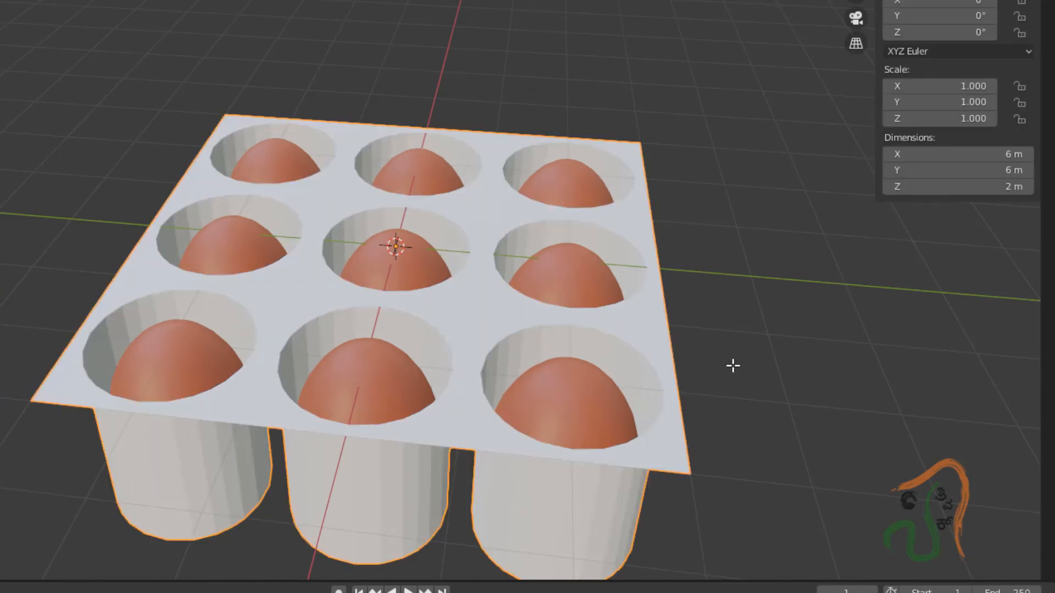
{"action": "middle_click_drag", "start_coordinate": [733, 517], "coordinate": [700, 522]}
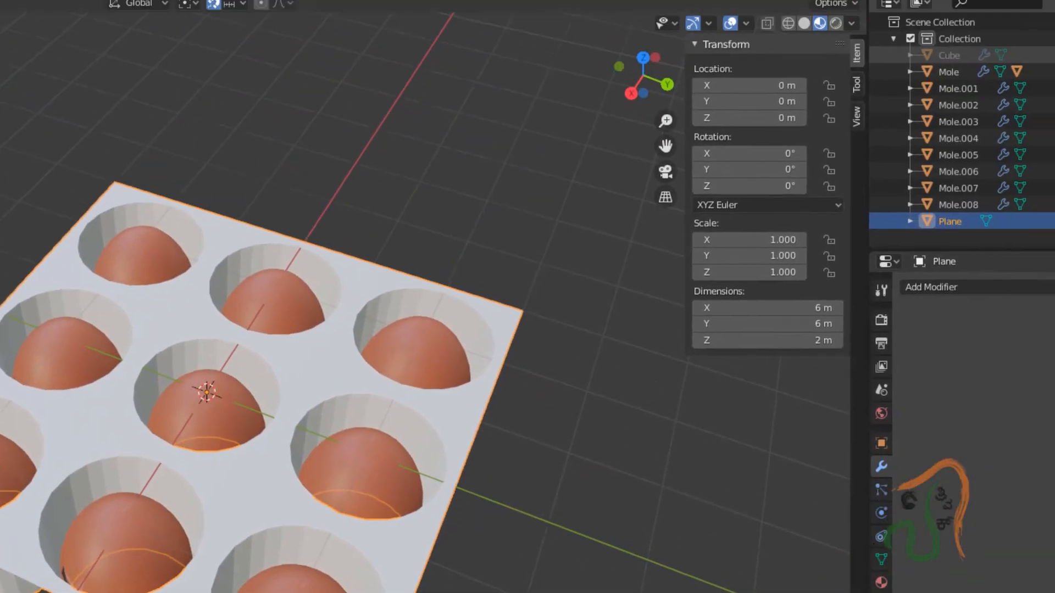
{"action": "left_click", "coordinate": [1040, 127]}
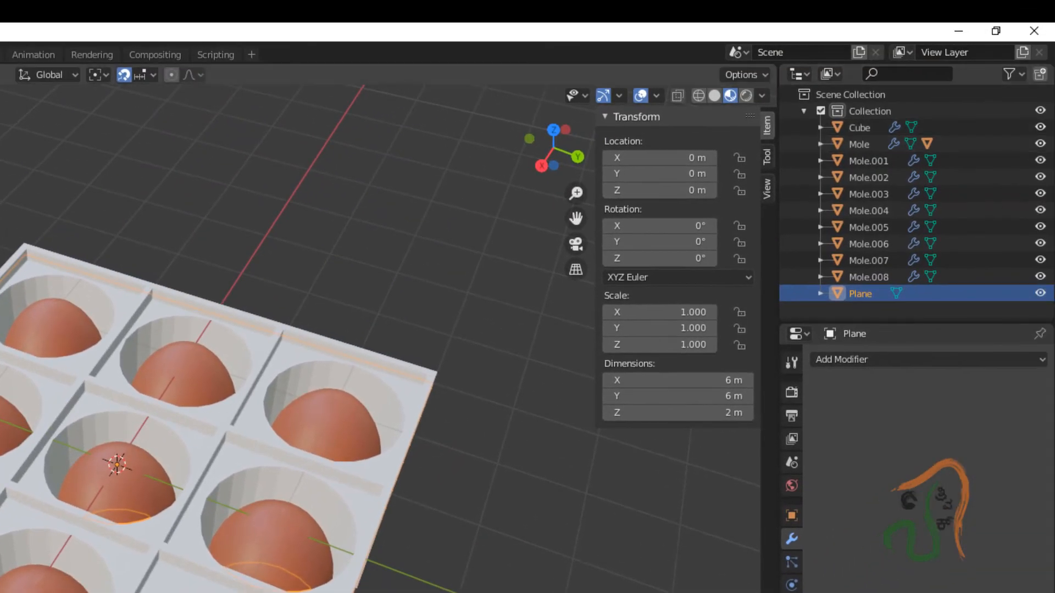
- Open the Plane's mesh for editing and fill the open bottom rim of one corner tube with a face
{"action": "middle_click_drag", "start_coordinate": [541, 592], "coordinate": [714, 371]}
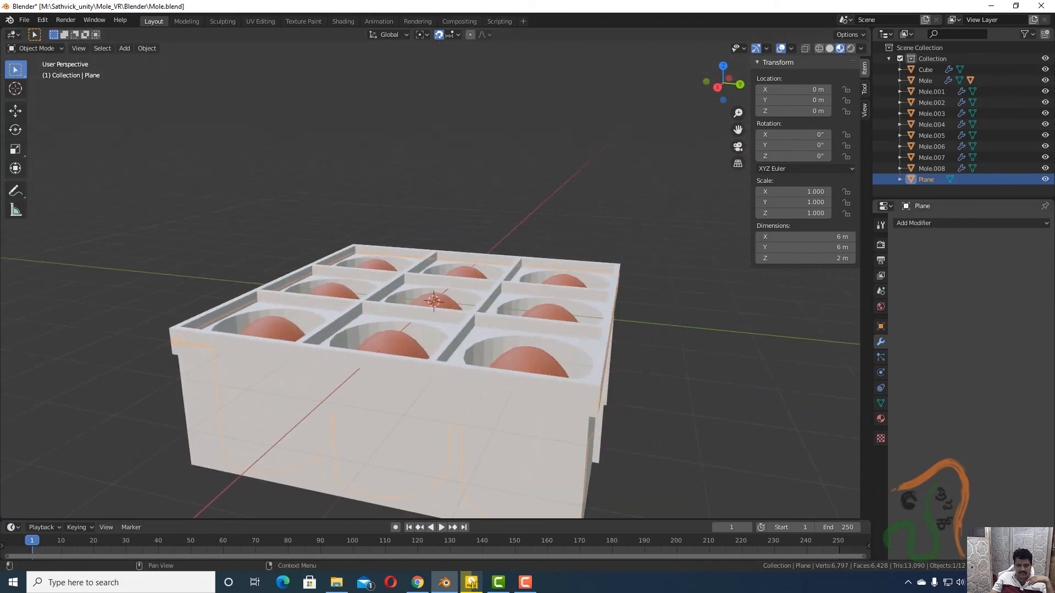
{"action": "left_click", "coordinate": [681, 463]}
{"action": "middle_click_drag", "start_coordinate": [681, 463], "coordinate": [667, 365]}
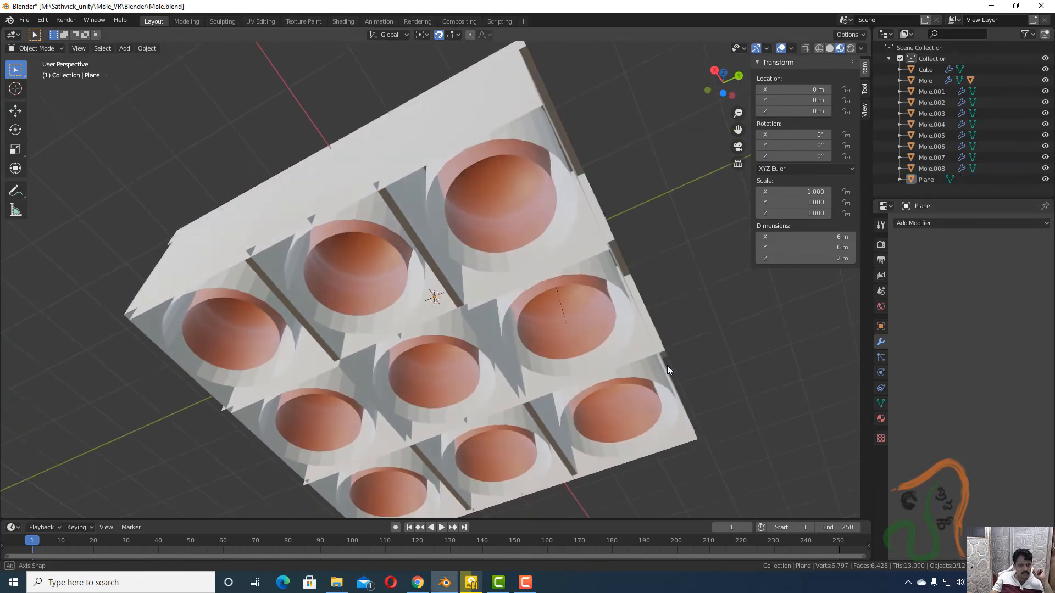
{"action": "left_click", "coordinate": [926, 180]}
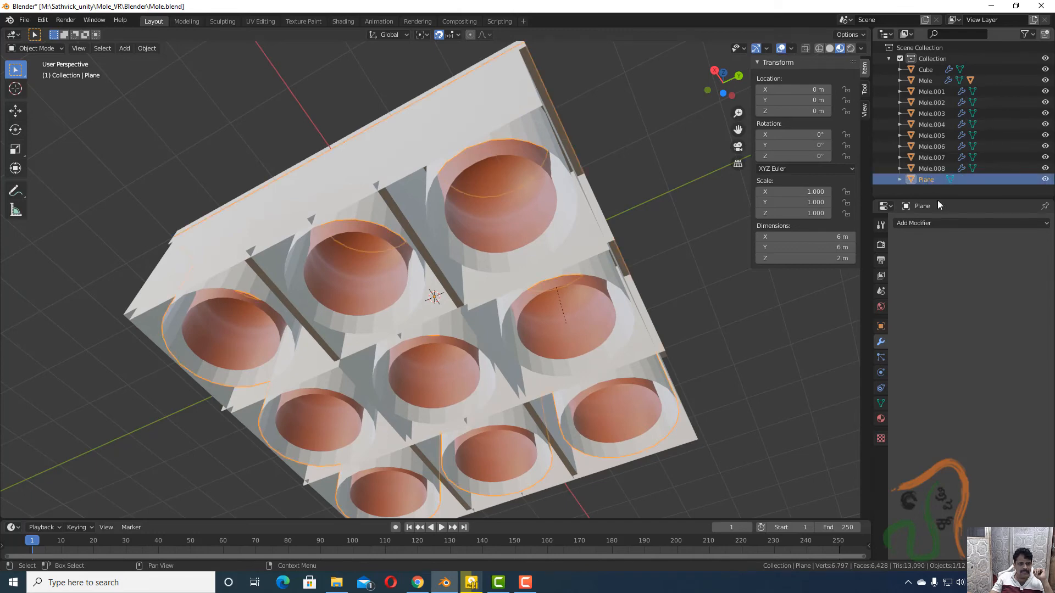
{"action": "left_click", "coordinate": [703, 270]}
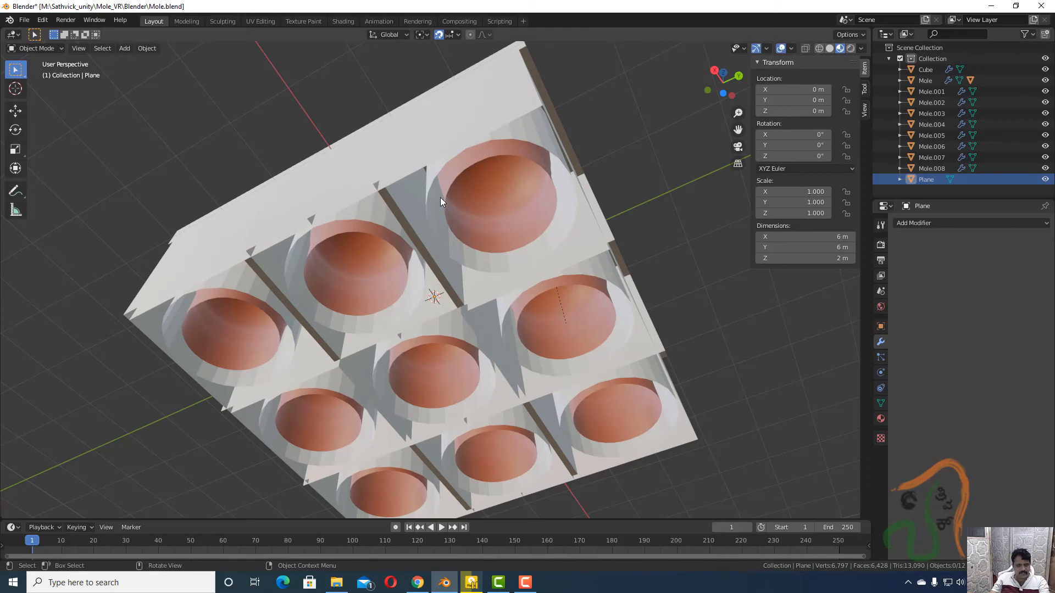
{"action": "key", "text": "Tab"}
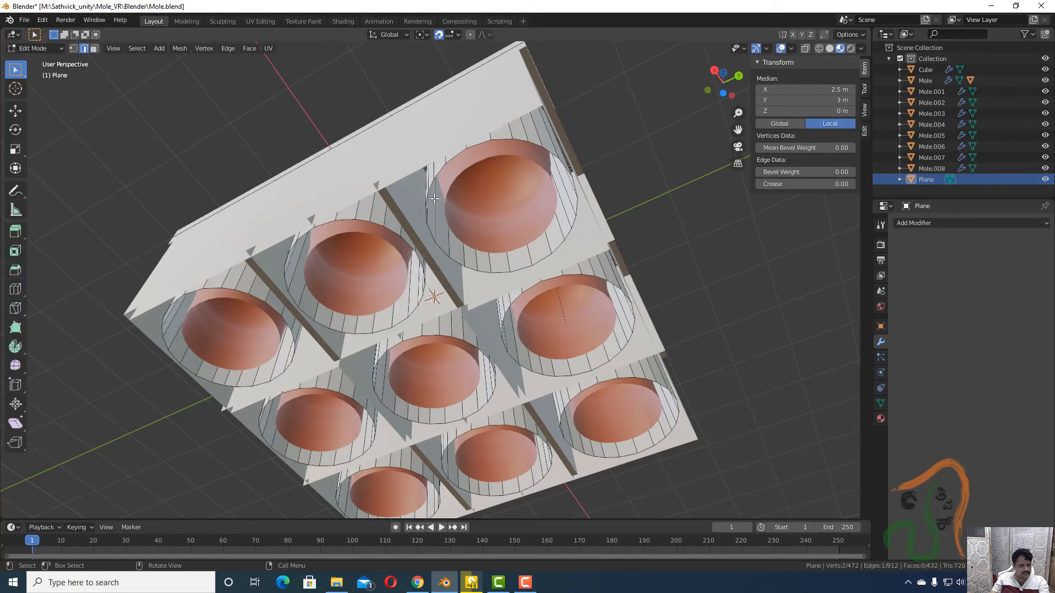
{"action": "left_click", "coordinate": [452, 158], "text": "alt"}
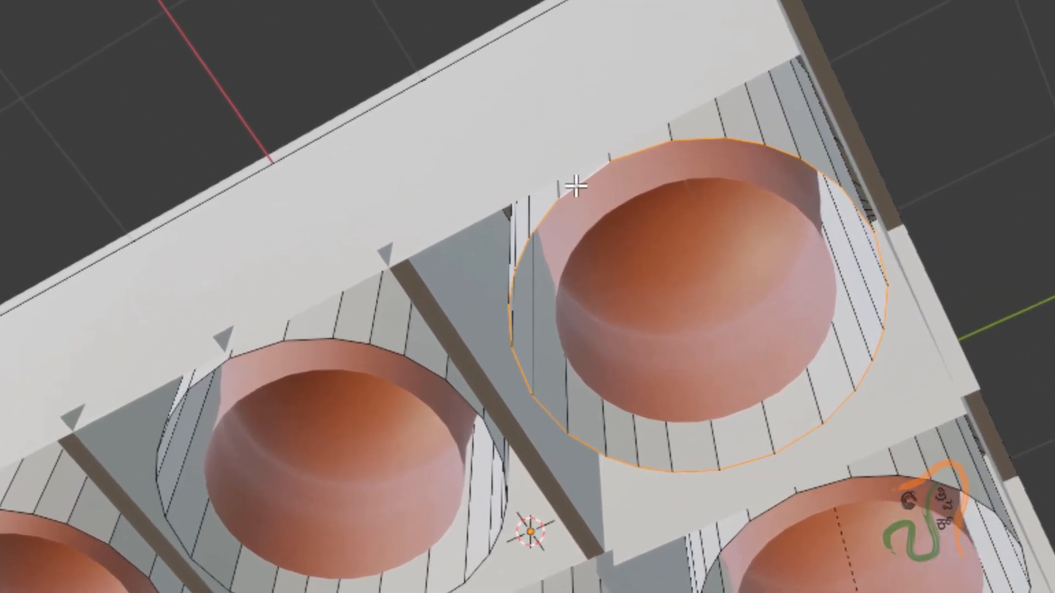
{"action": "key", "text": "f"}
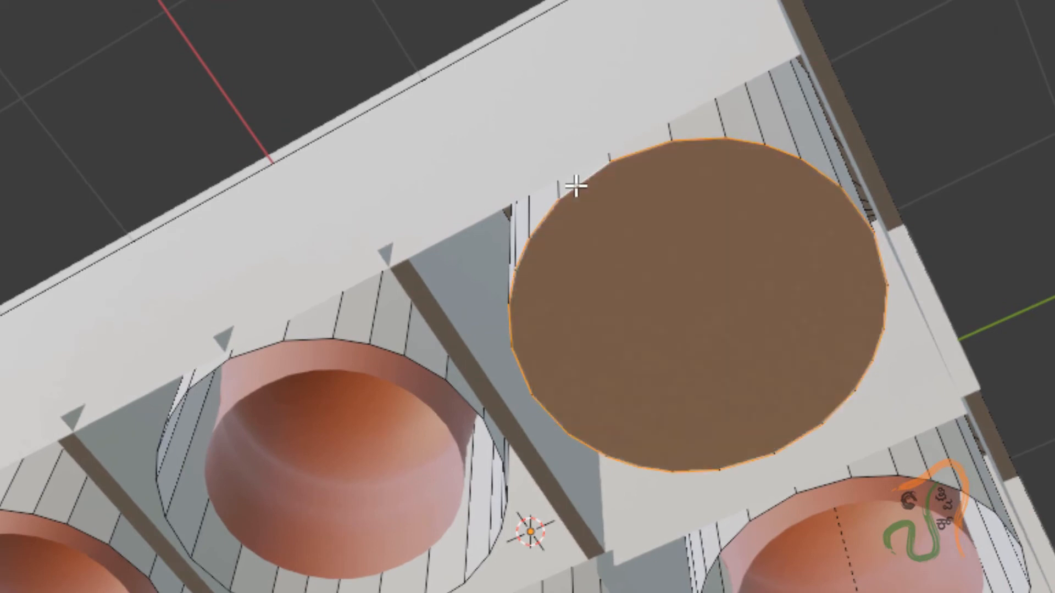
- Select the bottom rim loops of the remaining eight tubes and fill them with faces
{"action": "left_click", "coordinate": [299, 337], "text": "alt"}
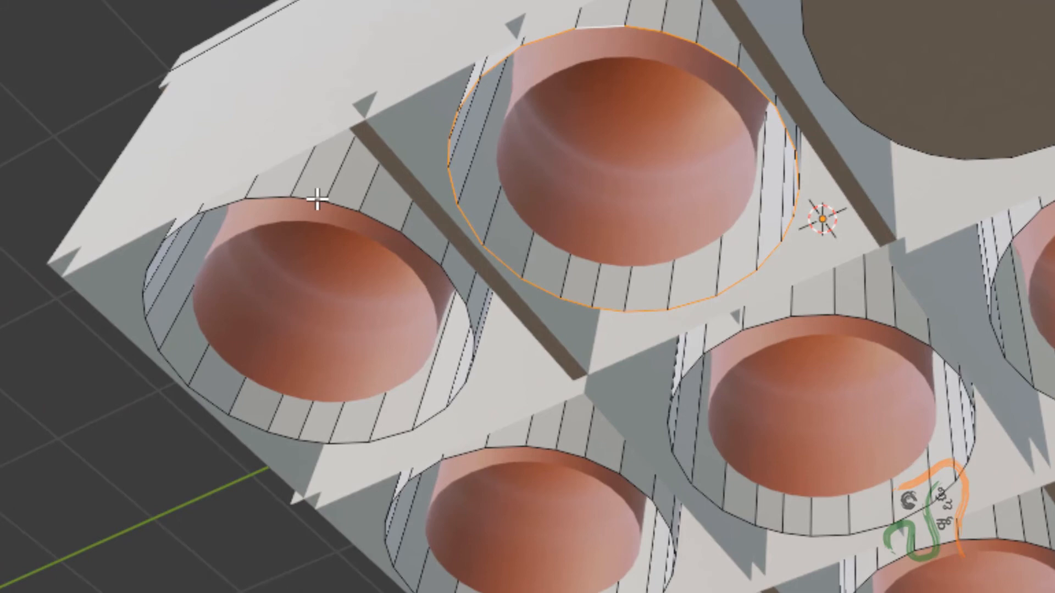
{"action": "left_click", "coordinate": [317, 199], "text": "alt+shift"}
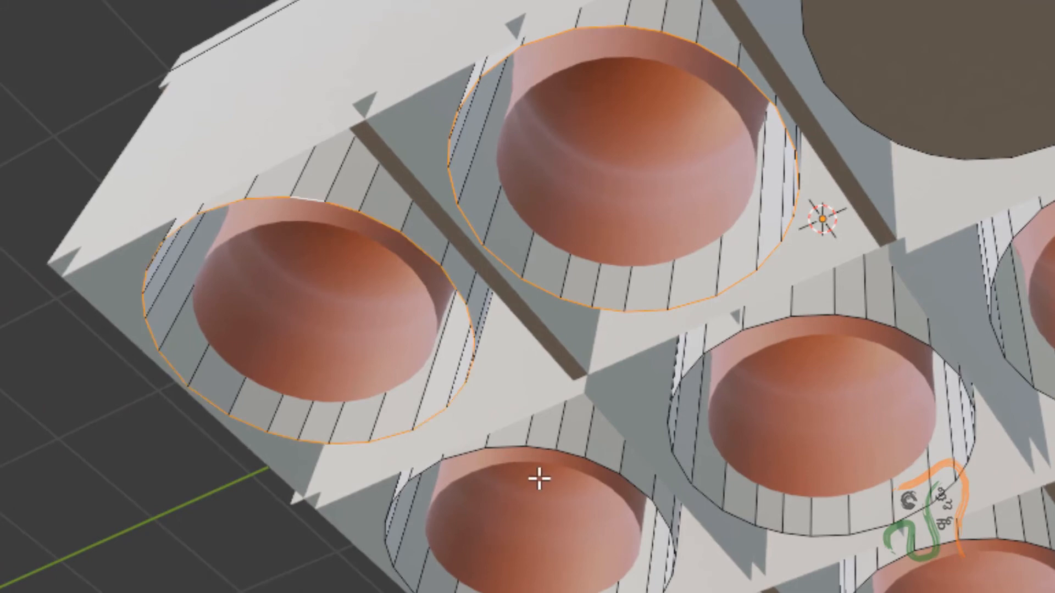
{"action": "left_click", "coordinate": [634, 486], "text": "alt+shift"}
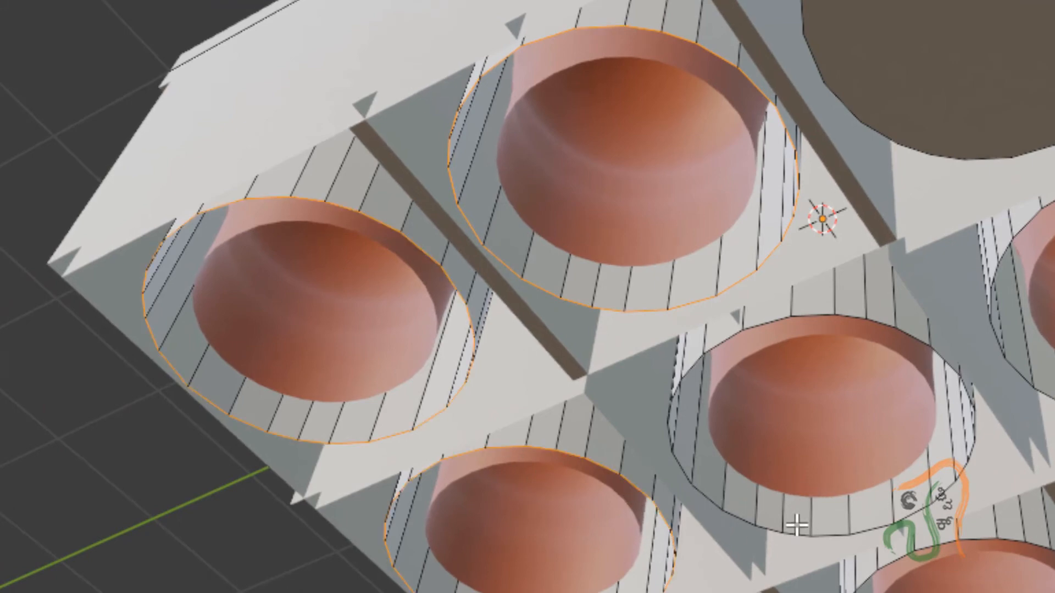
{"action": "left_click", "coordinate": [750, 522], "text": "alt+shift"}
{"action": "middle_click_drag", "start_coordinate": [753, 523], "coordinate": [249, 522], "text": "shift"}
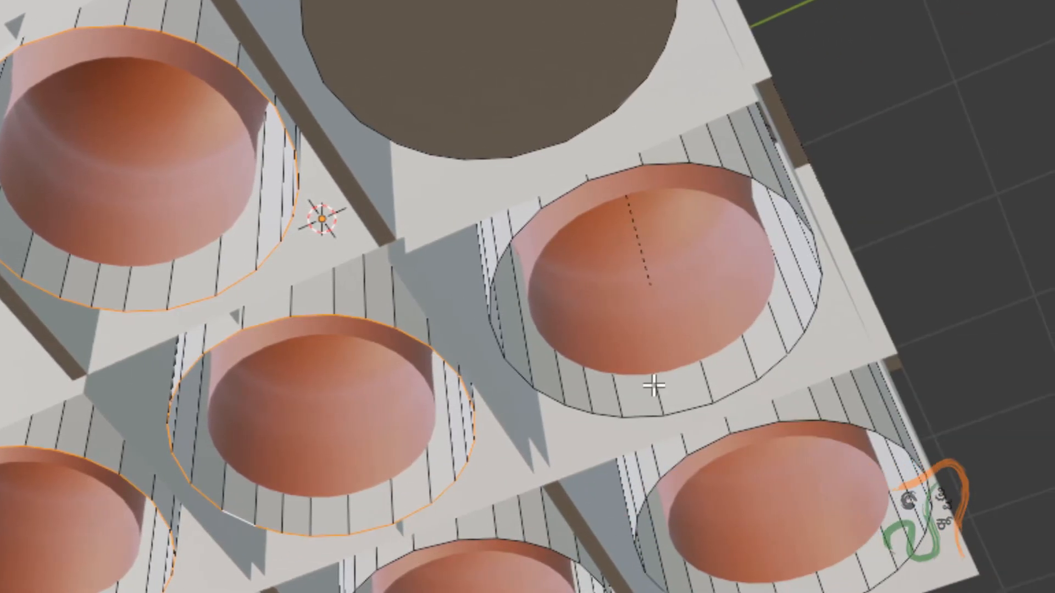
{"action": "left_click", "coordinate": [622, 415], "text": "shift"}
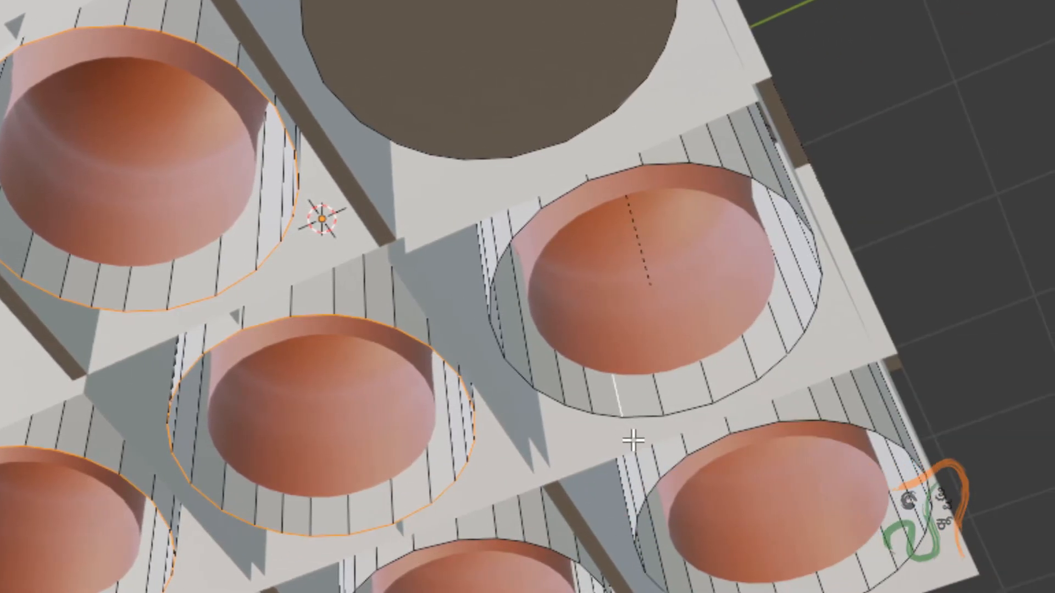
{"action": "key", "text": "ctrl+z"}
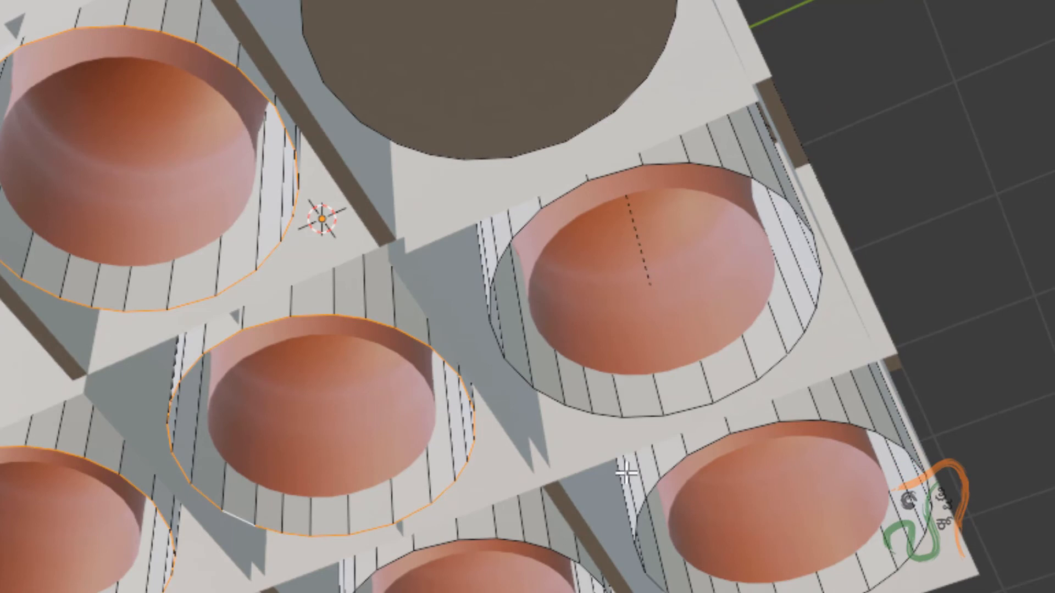
{"action": "left_click", "coordinate": [592, 415], "text": "alt+shift"}
{"action": "left_click", "coordinate": [653, 539], "text": "alt+shift"}
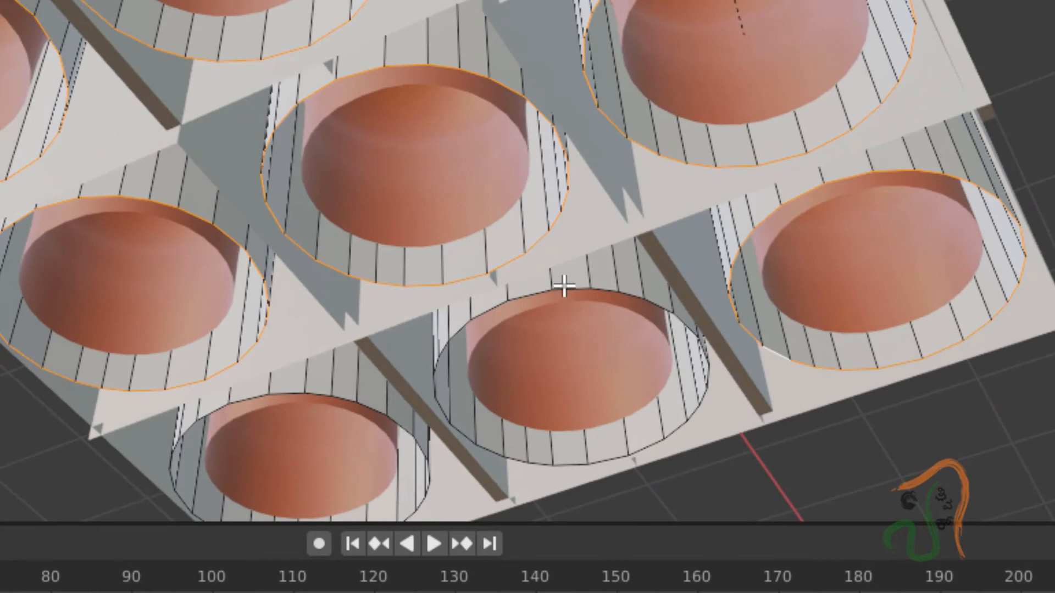
{"action": "left_click", "coordinate": [565, 291], "text": "alt+shift"}
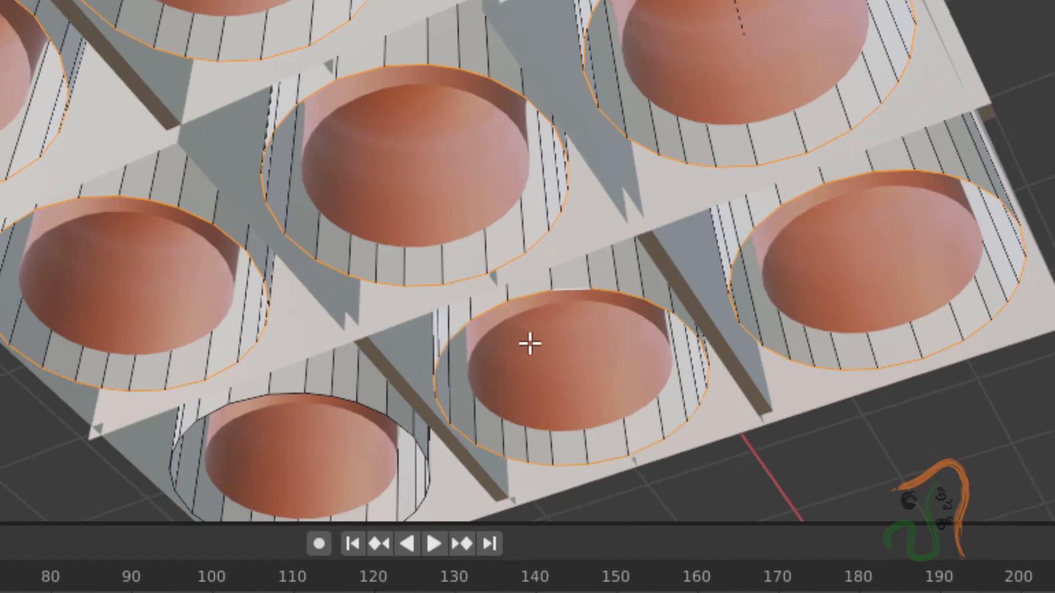
{"action": "left_click", "coordinate": [285, 389], "text": "alt+shift"}
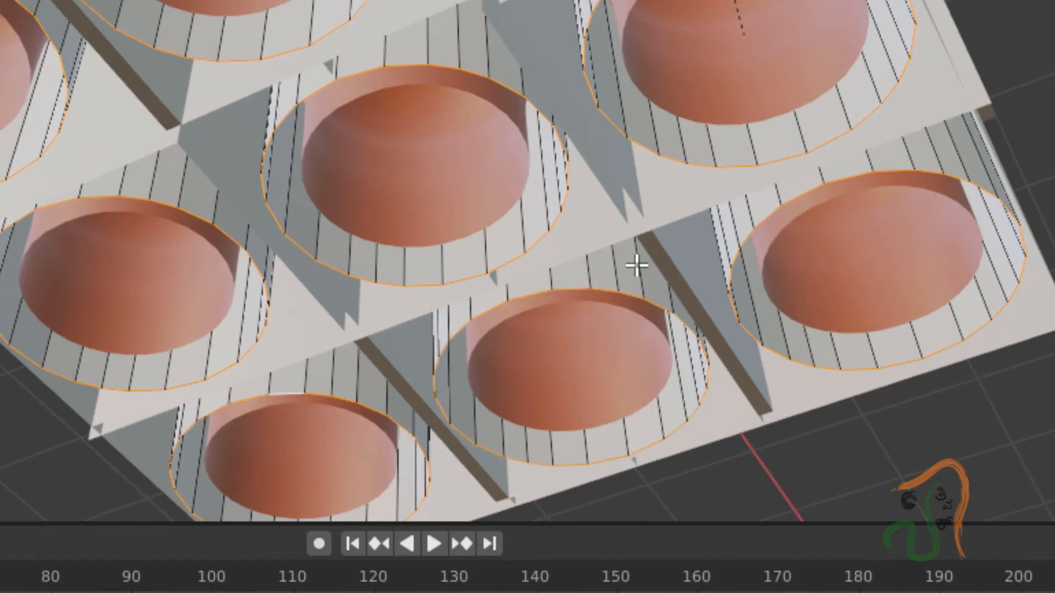
{"action": "key", "text": "f"}
{"action": "middle_click_drag", "start_coordinate": [405, 156], "coordinate": [322, 168]}
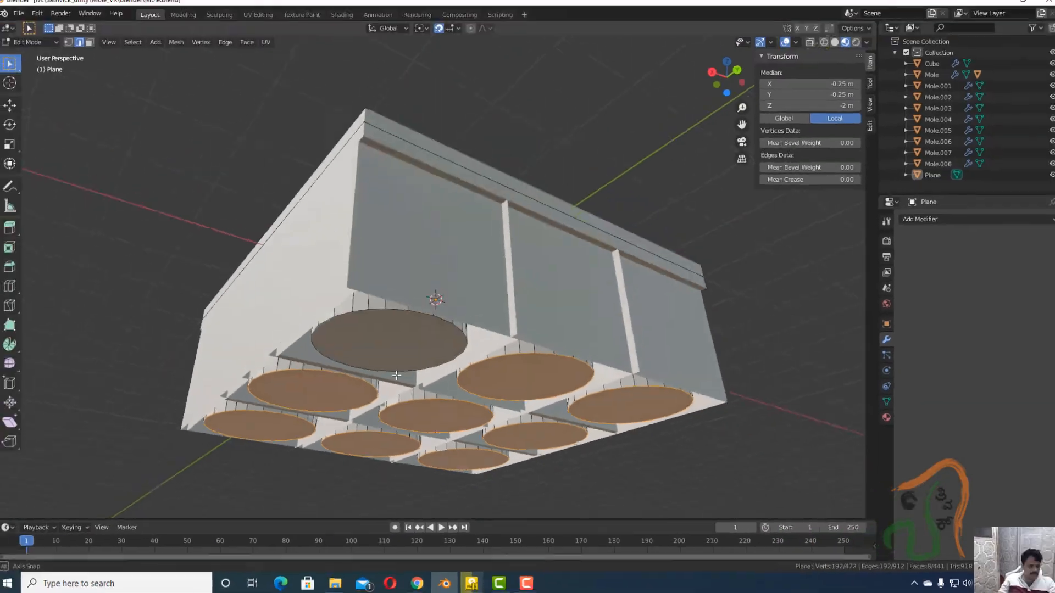
{"action": "middle_click_drag", "start_coordinate": [396, 375], "coordinate": [627, 61]}
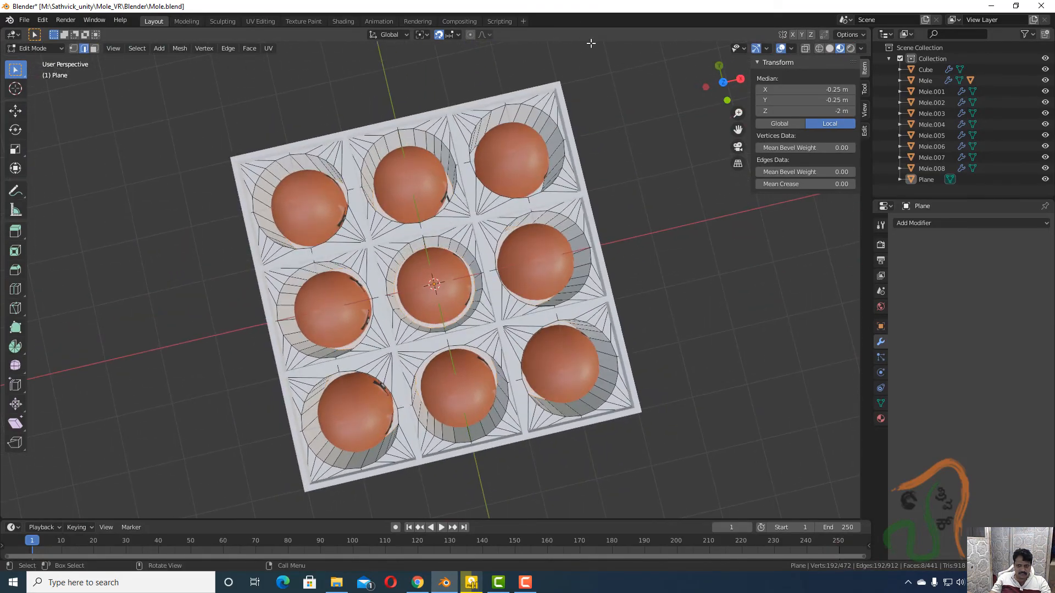
- Clear the mesh selection and return the Plane to Object Mode
{"action": "left_click", "coordinate": [794, 297]}
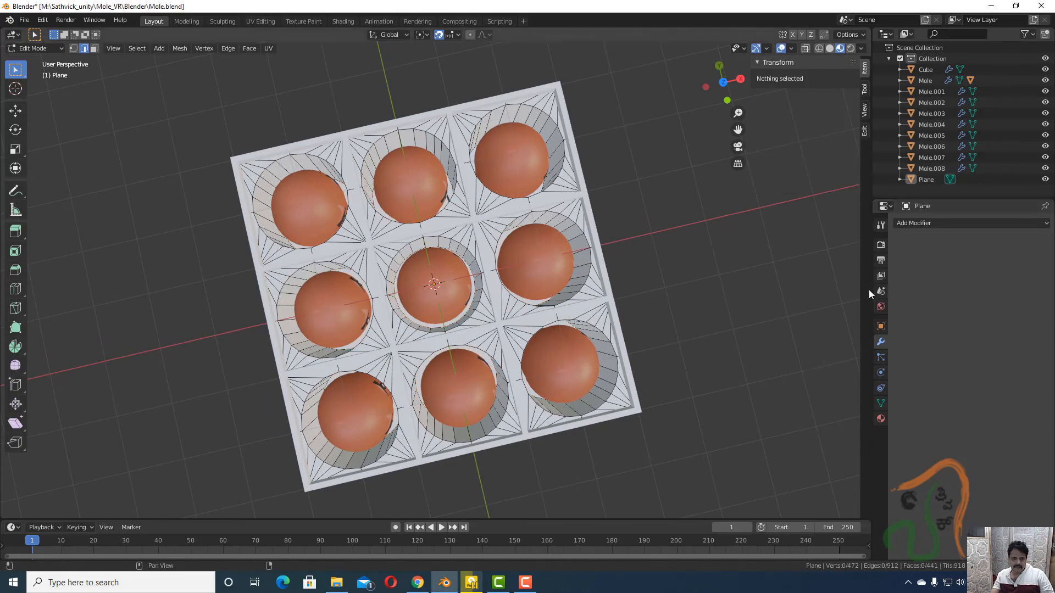
{"action": "middle_click_drag", "start_coordinate": [742, 351], "coordinate": [676, 377]}
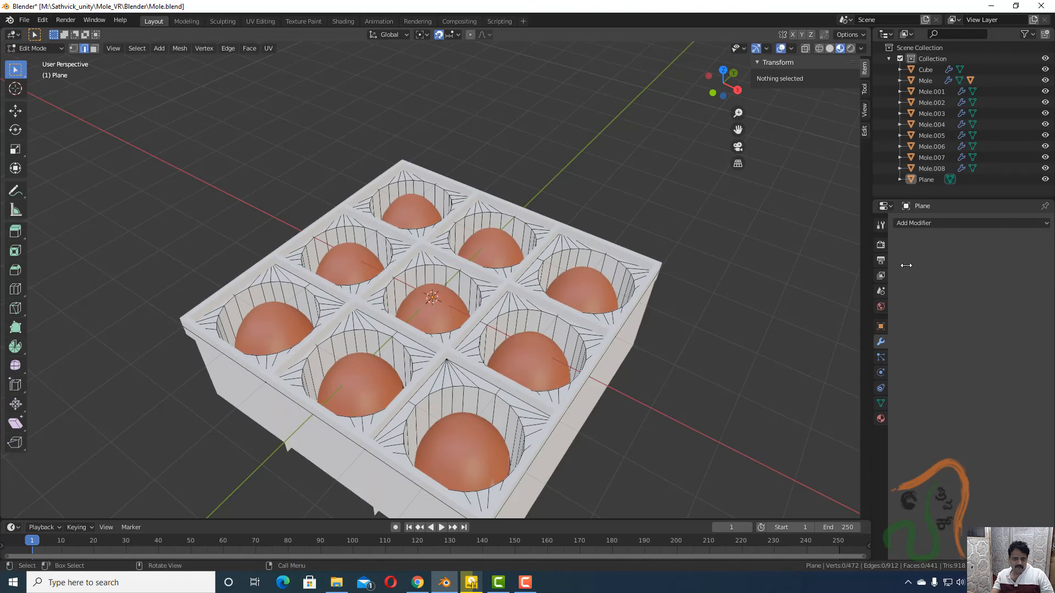
{"action": "left_click", "coordinate": [920, 180]}
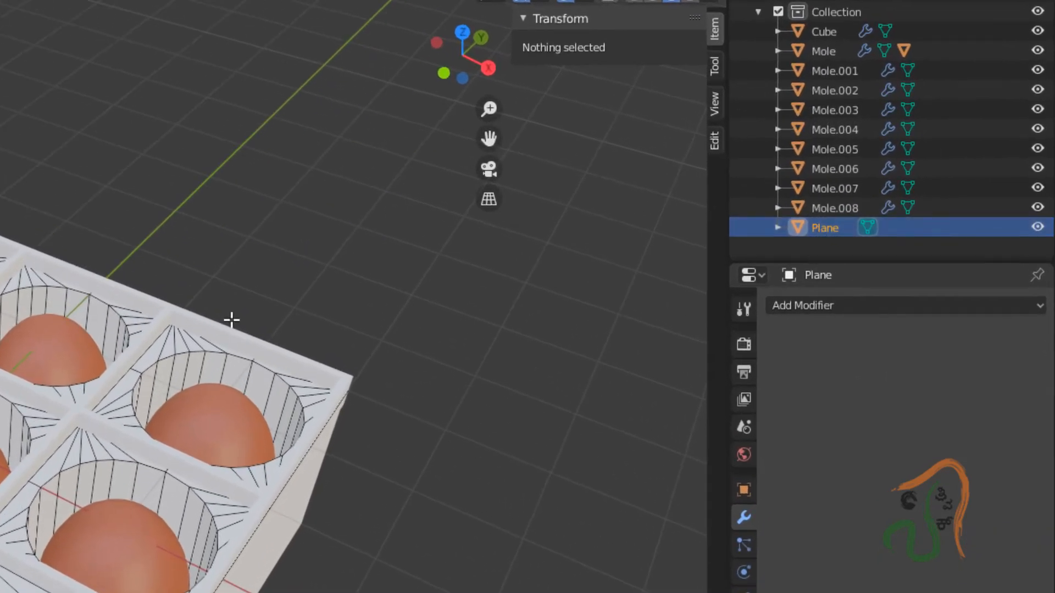
{"action": "key", "text": "Tab"}
{"action": "middle_click_drag", "start_coordinate": [11, 495], "coordinate": [30, 511]}
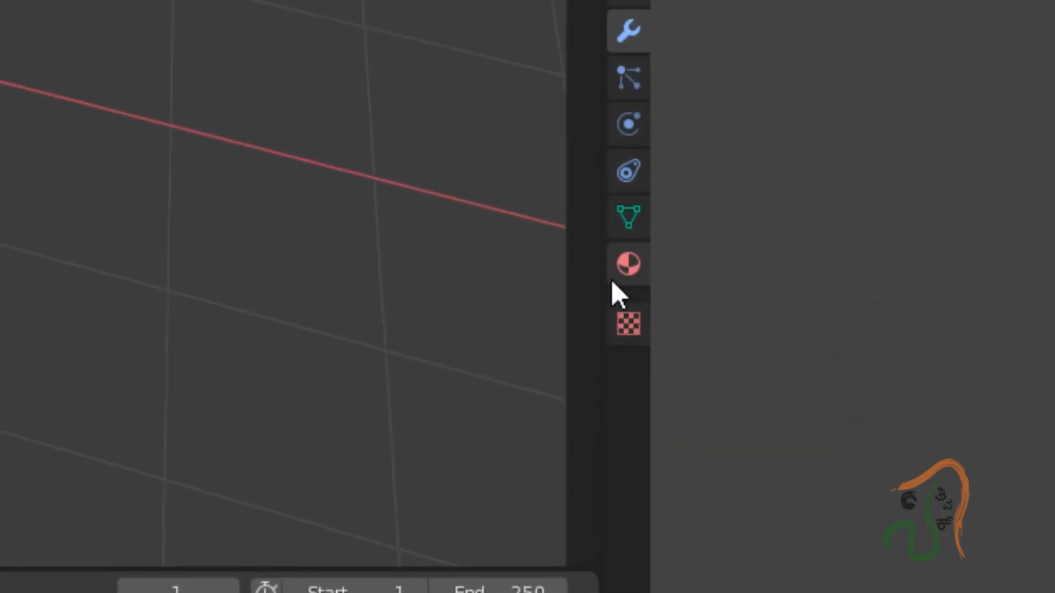
- Add a new material to the Plane and name it Mole_holder_material
{"action": "left_click", "coordinate": [626, 269]}
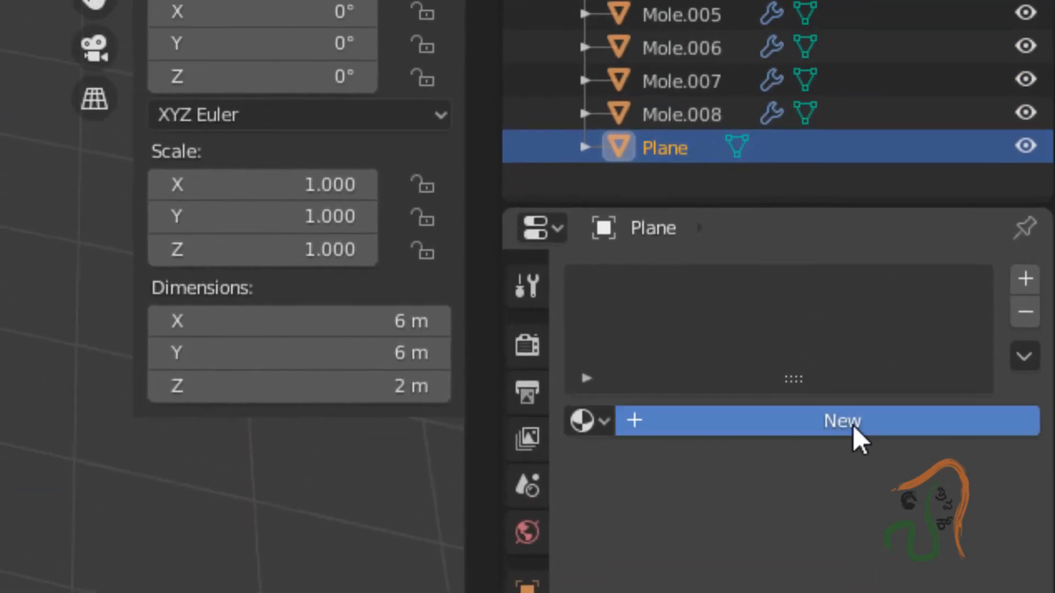
{"action": "left_click", "coordinate": [853, 425]}
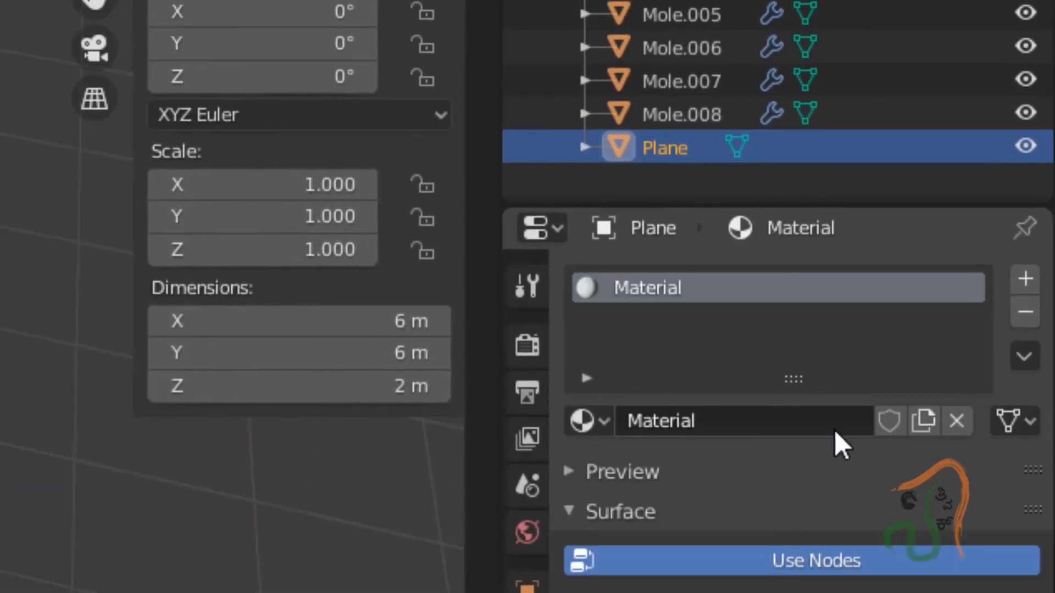
{"action": "double_click", "coordinate": [668, 291]}
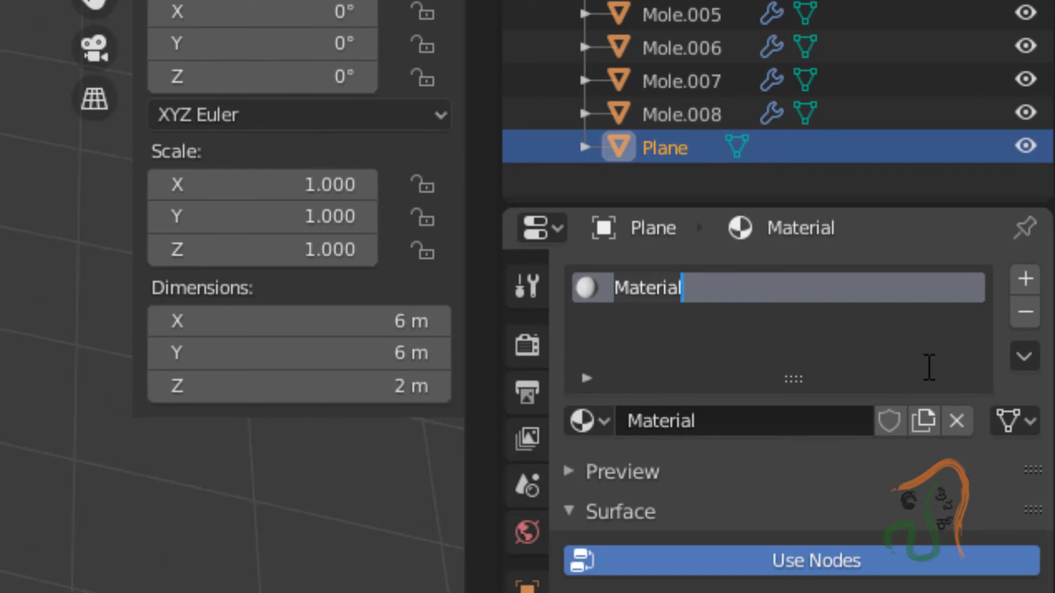
{"action": "type", "text": "Mole_holder"}
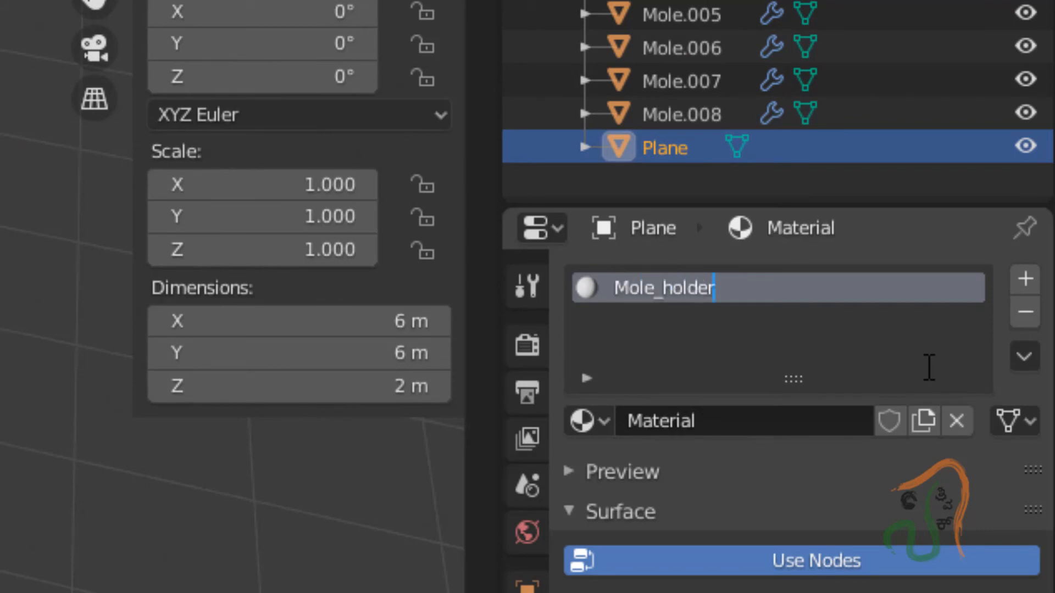
{"action": "type", "text": "_material"}
{"action": "key", "text": "Return"}
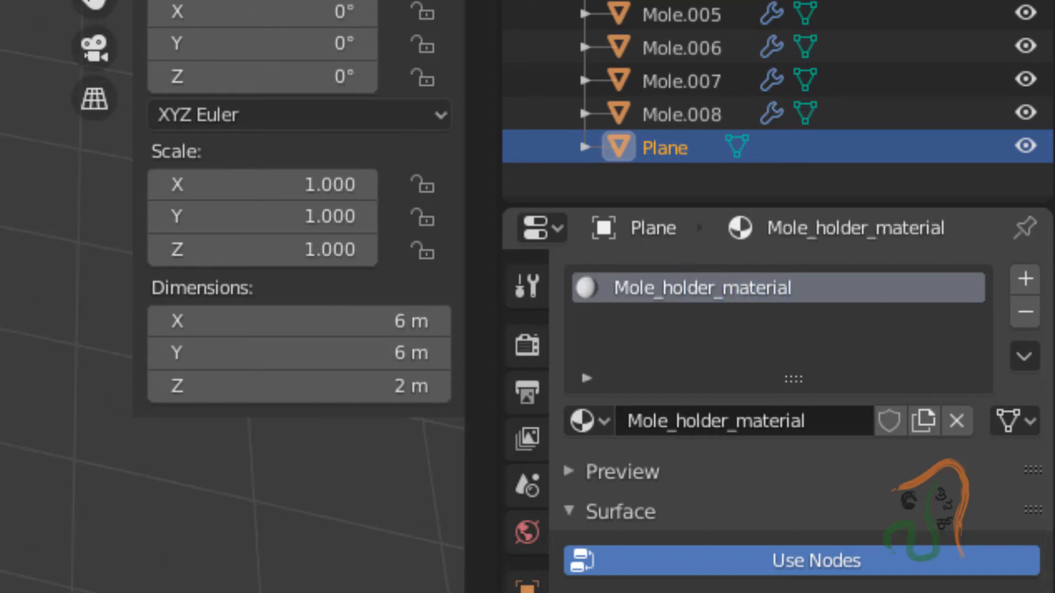
- Darken the base colour of Mole_holder_material to a neutral dark grey with an HSV value of about 0.24
{"action": "left_click", "coordinate": [850, 592]}
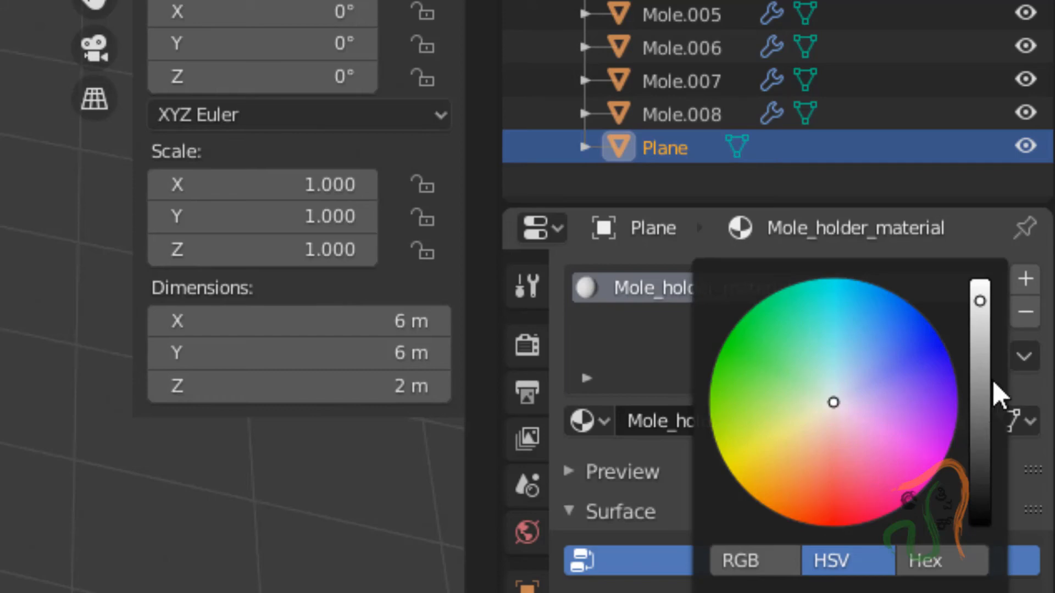
{"action": "left_click_drag", "start_coordinate": [984, 386], "coordinate": [980, 472]}
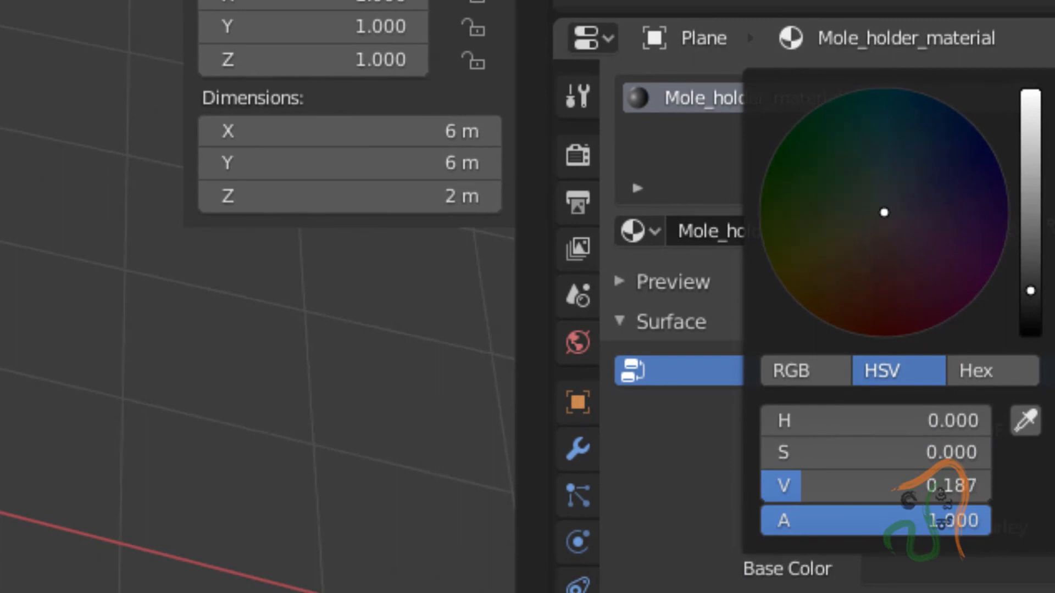
{"action": "left_click_drag", "start_coordinate": [1030, 282], "coordinate": [1031, 276]}
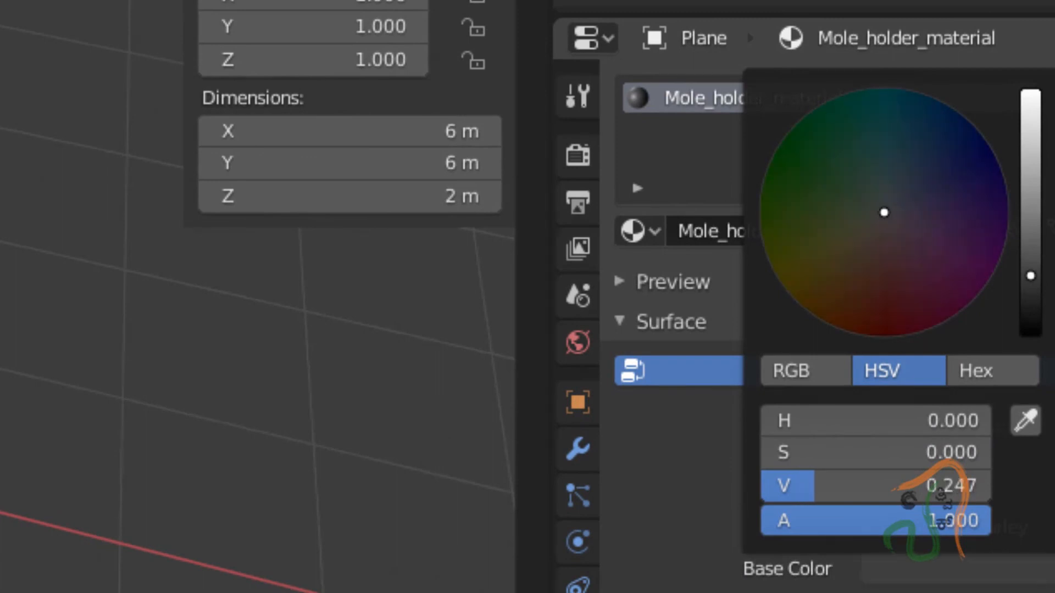
{"action": "double_click", "coordinate": [930, 486]}
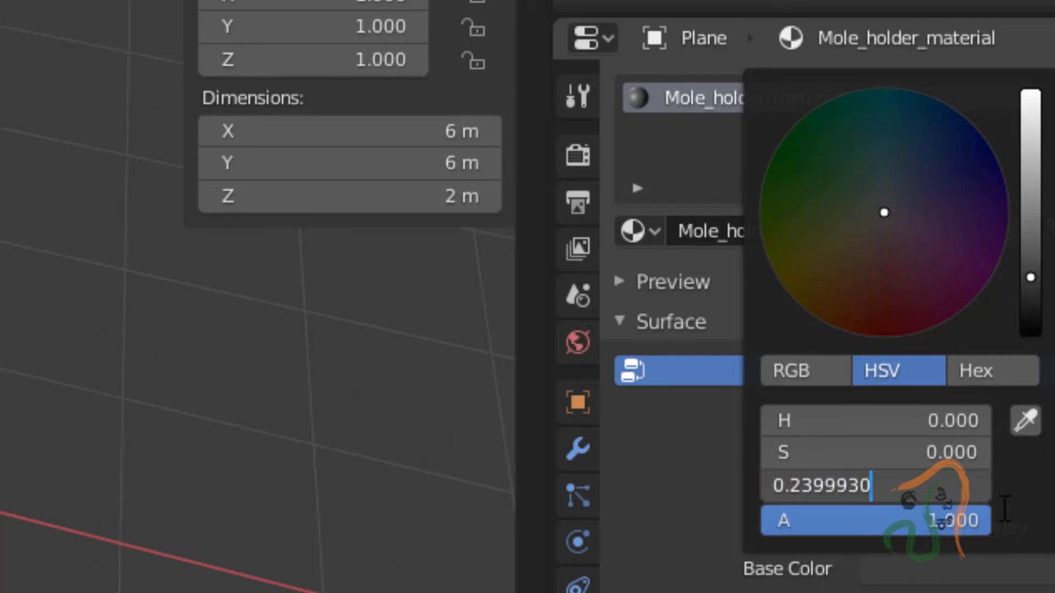
{"action": "type", "text": "0.2"}
{"action": "key", "text": "Return"}
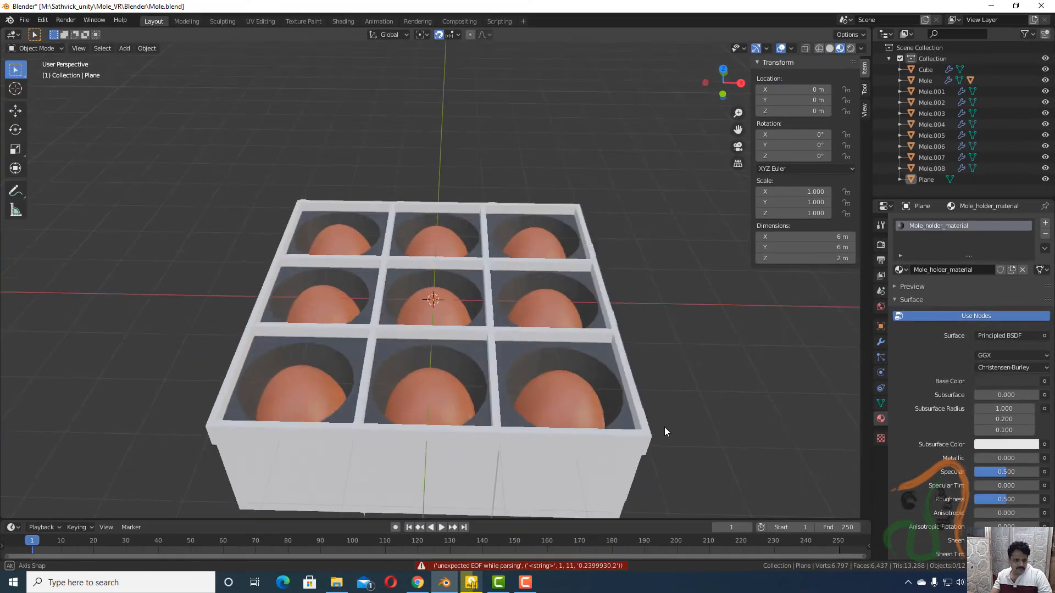
- Hide the Cube grid frame and select the nine-hole Plane
{"action": "middle_click_drag", "start_coordinate": [664, 427], "coordinate": [625, 449]}
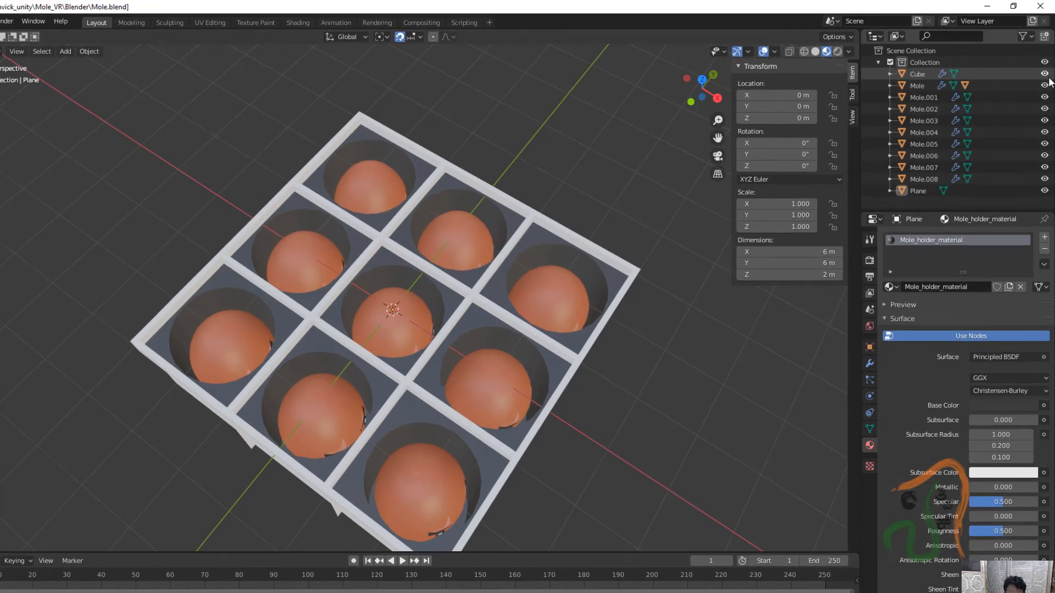
{"action": "left_click", "coordinate": [1045, 70]}
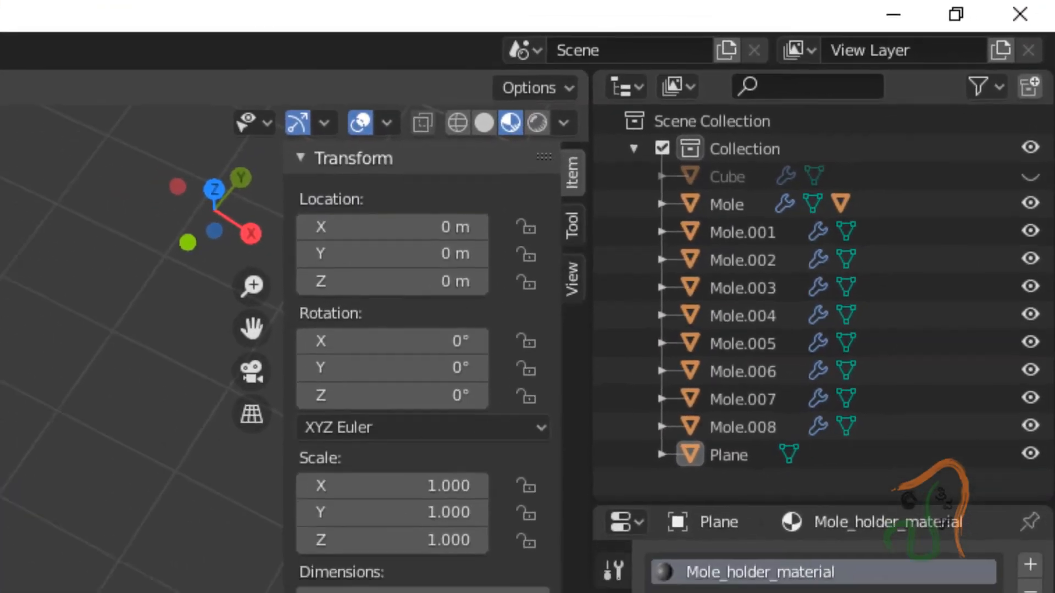
{"action": "left_click", "coordinate": [508, 399]}
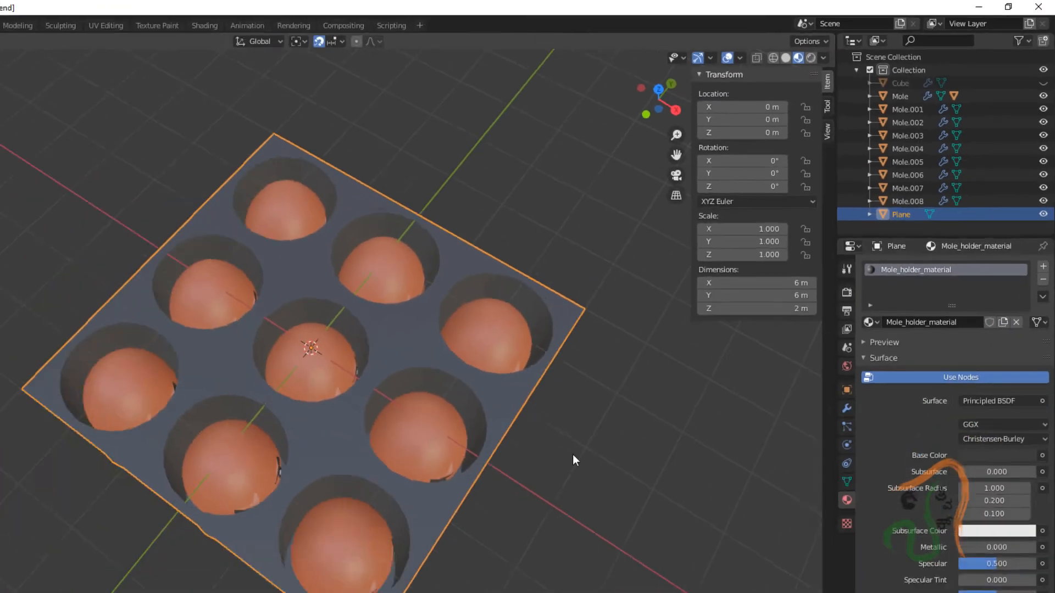
- Open the nine-hole Plane in Edit Mode with face selection and view it from the front
{"action": "middle_click_drag", "start_coordinate": [577, 475], "coordinate": [609, 380]}
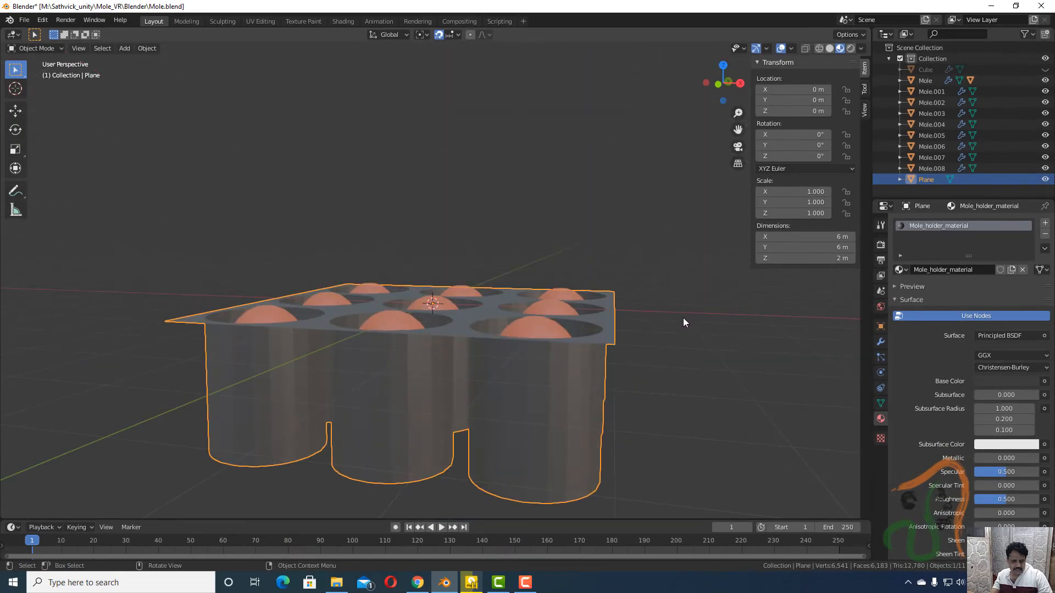
{"action": "key", "text": "KP_1"}
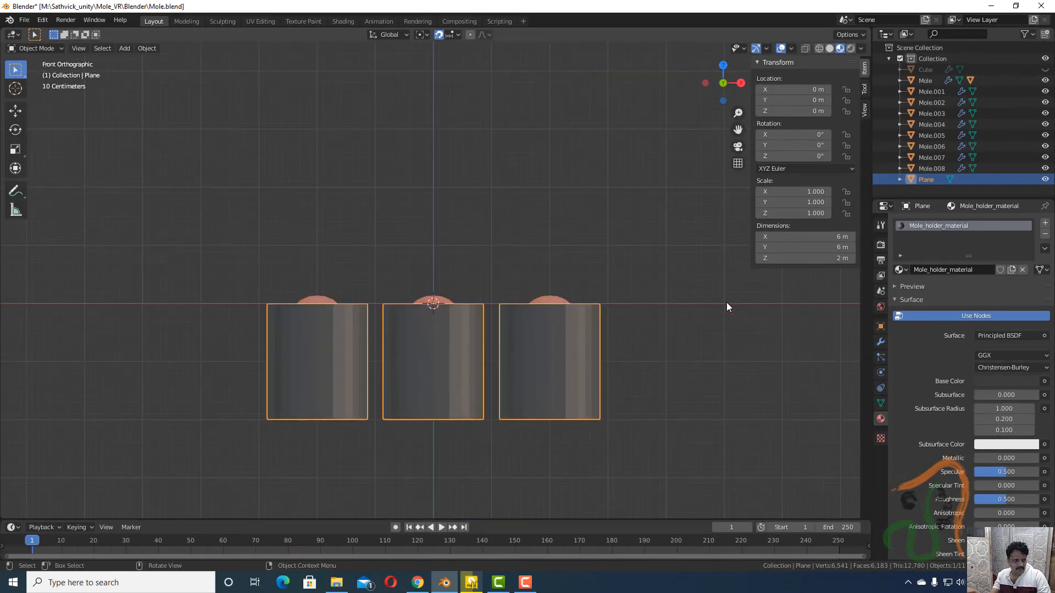
{"action": "key", "text": "Tab"}
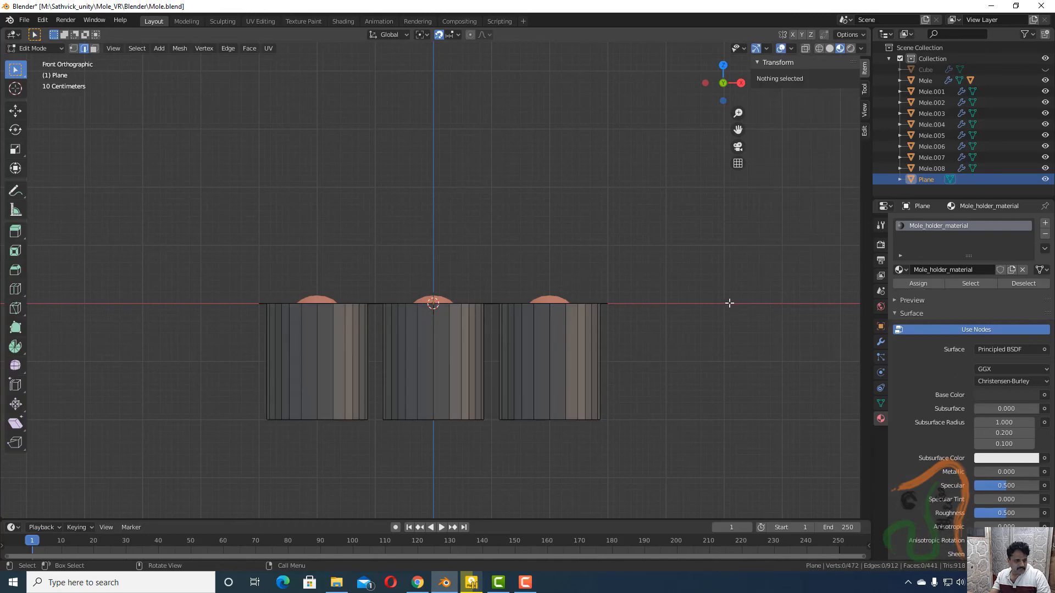
{"action": "left_click", "coordinate": [95, 49]}
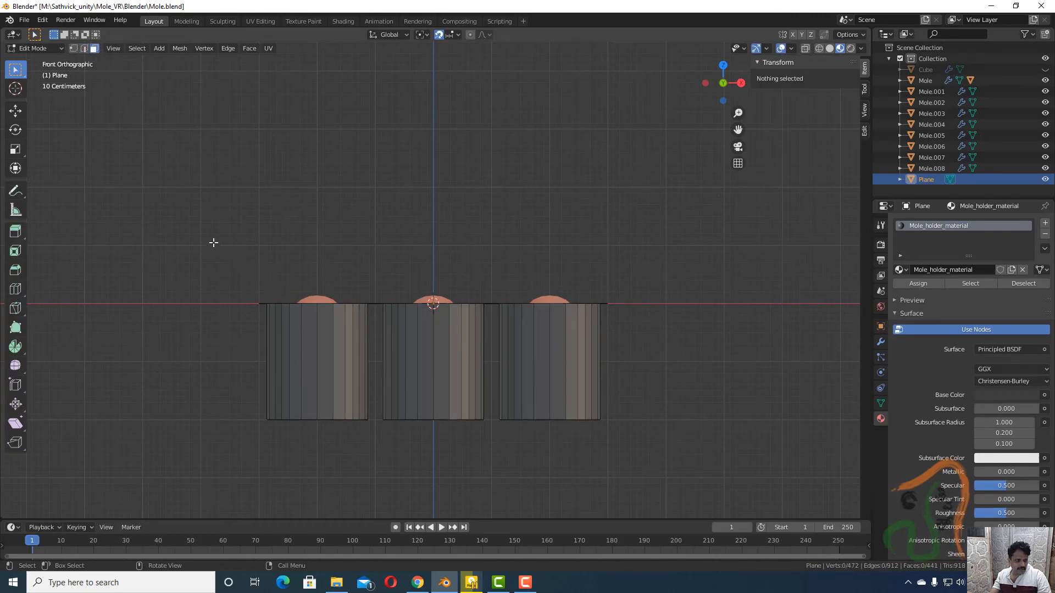
{"action": "left_click_drag", "start_coordinate": [213, 242], "coordinate": [663, 324]}
{"action": "key", "text": "alt+a"}
{"action": "left_click_drag", "start_coordinate": [222, 267], "coordinate": [747, 450]}
{"action": "left_click_drag", "start_coordinate": [238, 323], "coordinate": [744, 479]}
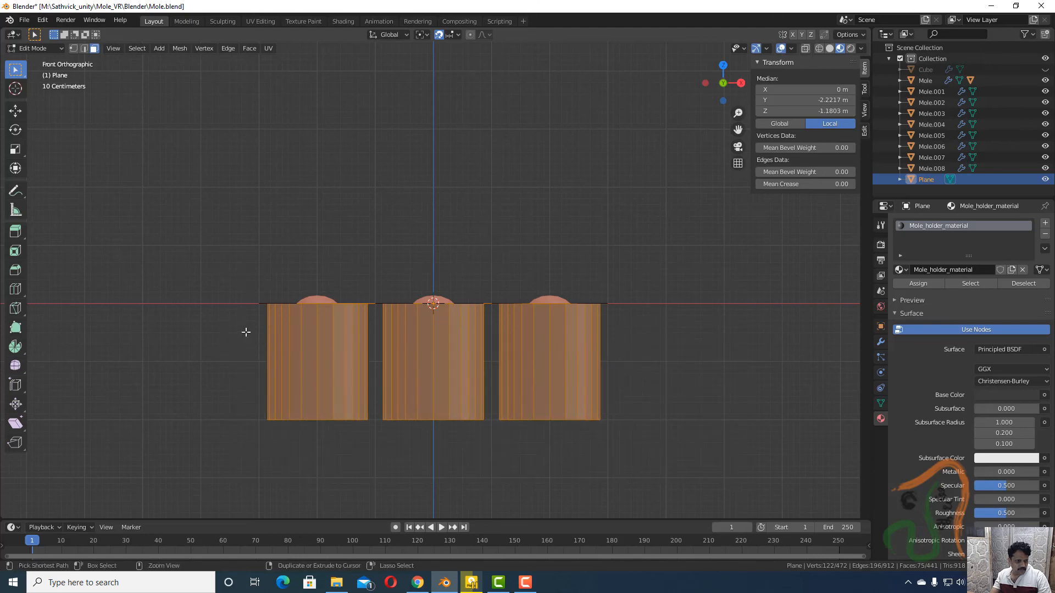
{"action": "left_click_drag", "start_coordinate": [245, 326], "coordinate": [690, 445], "text": "ctrl"}
{"action": "middle_click_drag", "start_coordinate": [693, 445], "coordinate": [649, 410]}
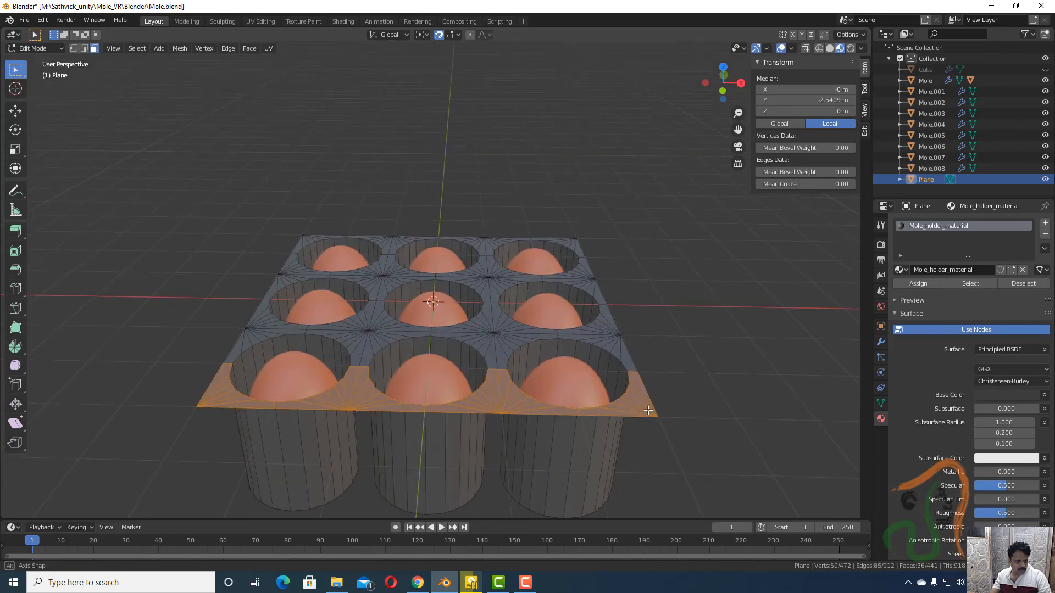
{"action": "left_click", "coordinate": [724, 394]}
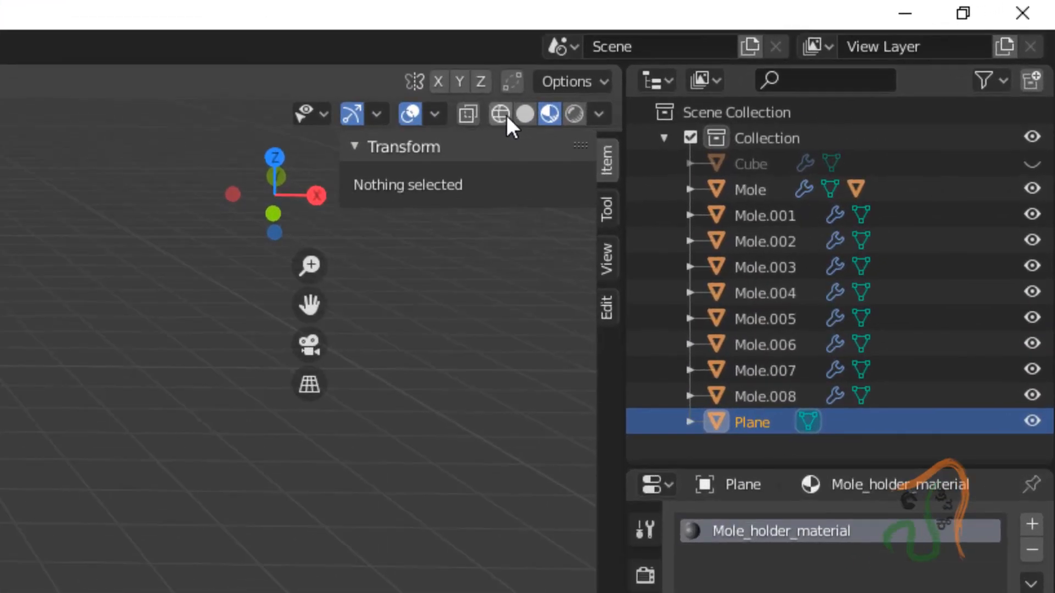
- Show the mesh in wireframe and select only the Plane's flat top faces around the nine holes, excluding the tube faces
{"action": "left_click", "coordinate": [820, 49]}
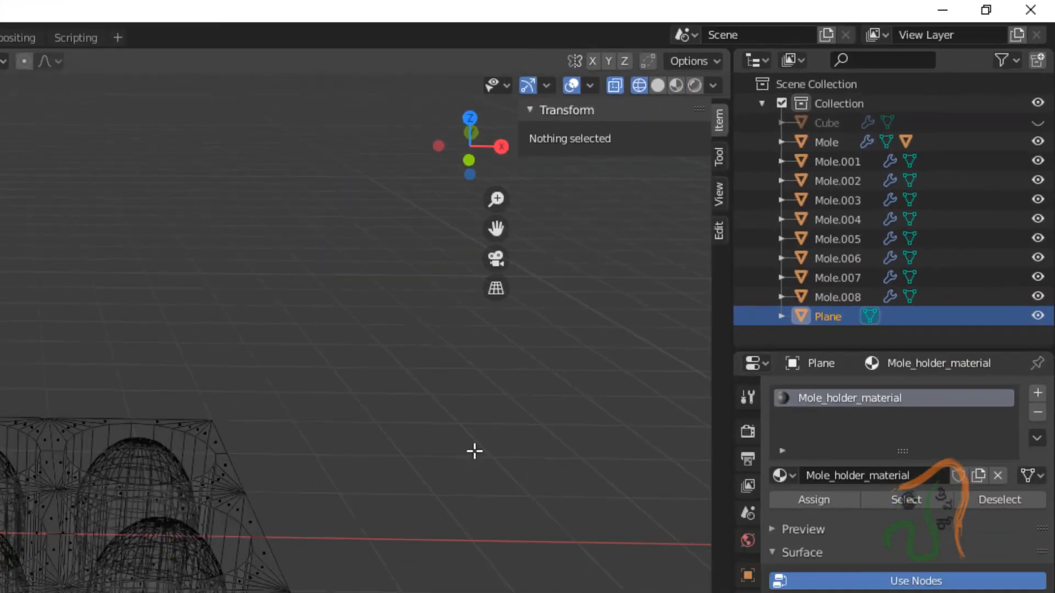
{"action": "key", "text": "KP_1"}
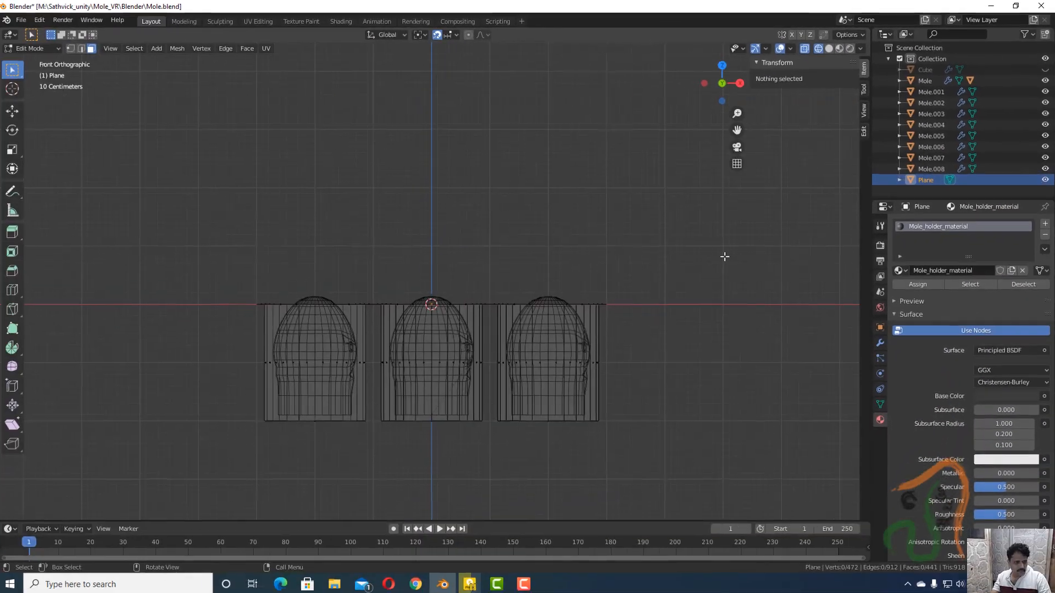
{"action": "left_click_drag", "start_coordinate": [219, 259], "coordinate": [704, 440]}
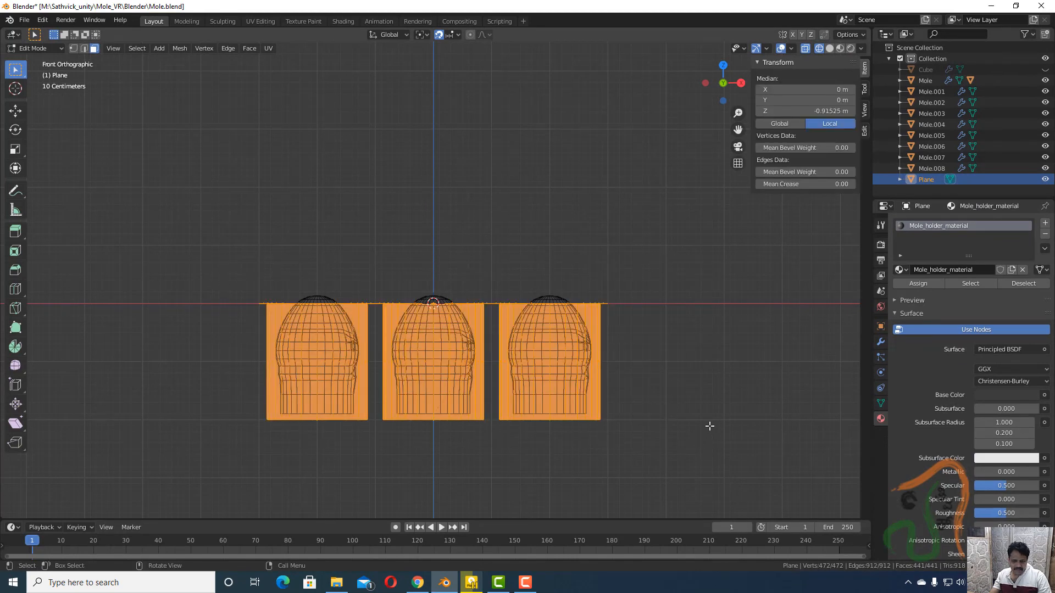
{"action": "left_click_drag", "start_coordinate": [251, 310], "coordinate": [734, 493], "text": "ctrl"}
{"action": "middle_click_drag", "start_coordinate": [657, 463], "coordinate": [588, 435]}
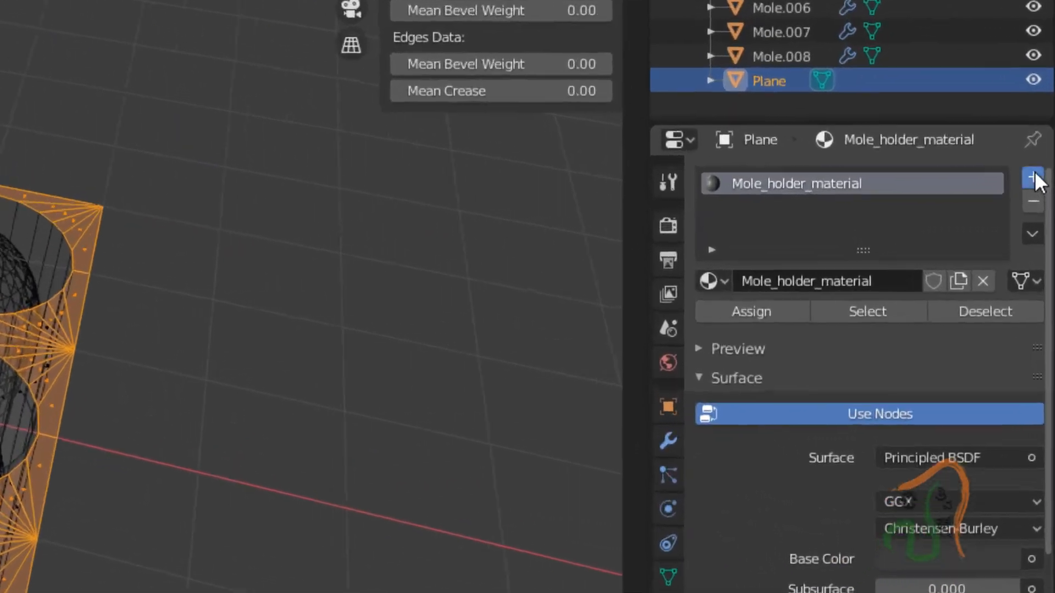
- Add a second material to the Plane and name it Mole_holder_top_cover
{"action": "left_click", "coordinate": [1044, 223]}
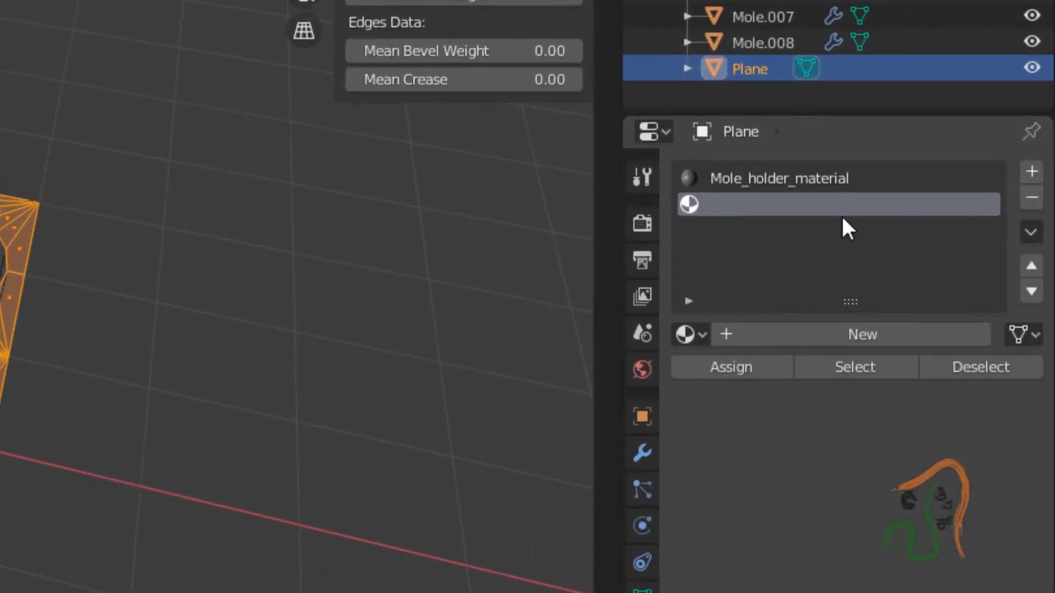
{"action": "left_click", "coordinate": [805, 332]}
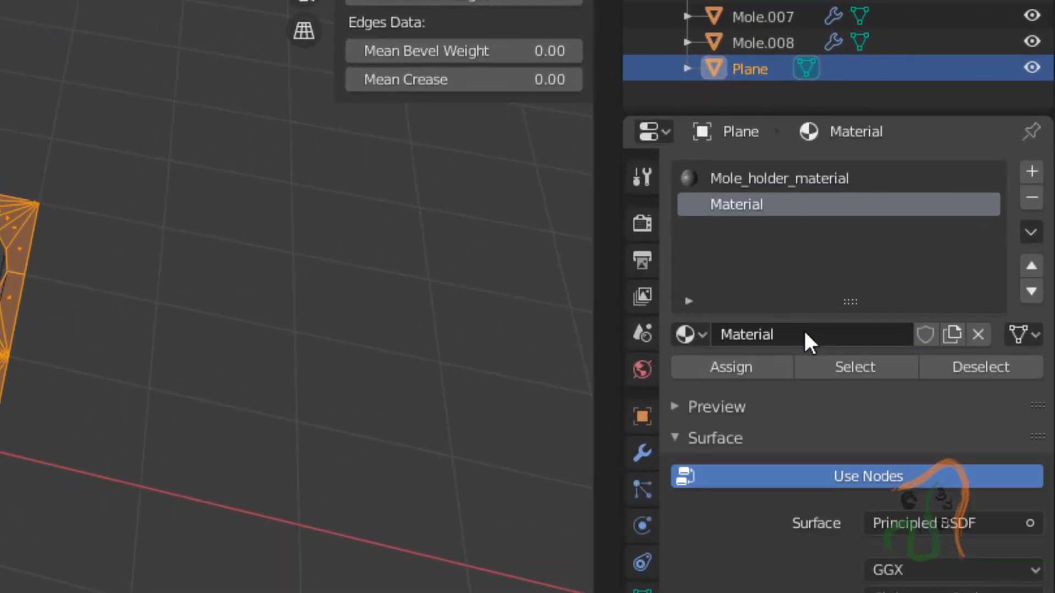
{"action": "double_click", "coordinate": [802, 333]}
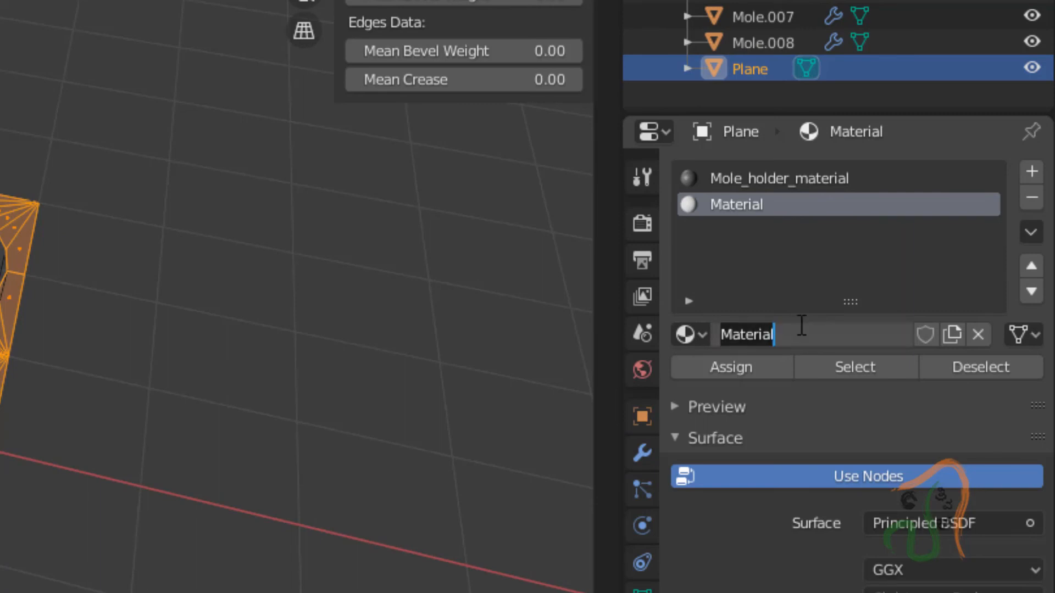
{"action": "type", "text": "Mole"}
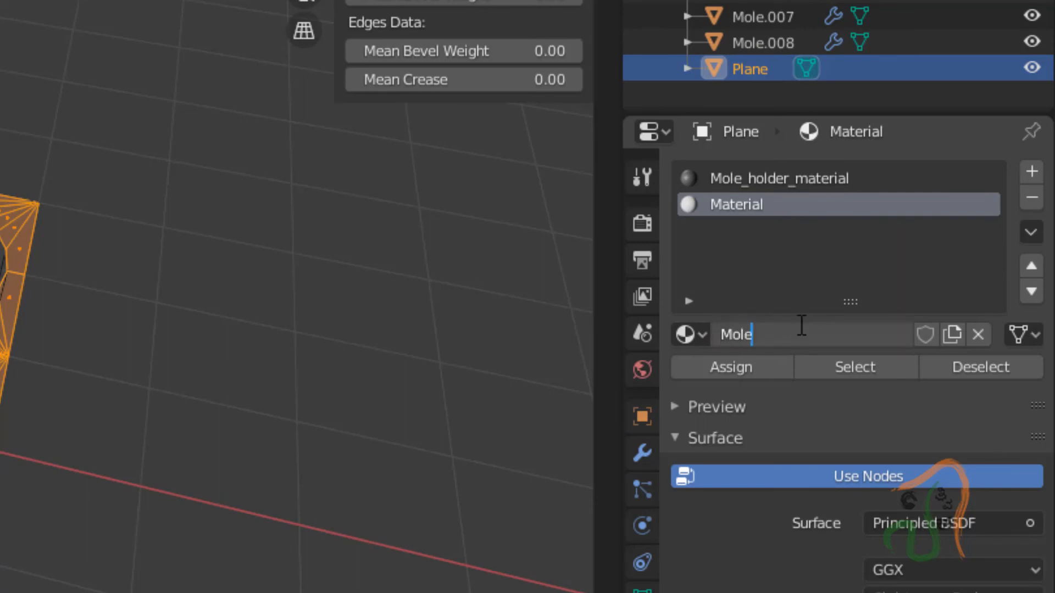
{"action": "type", "text": "_holder_top"}
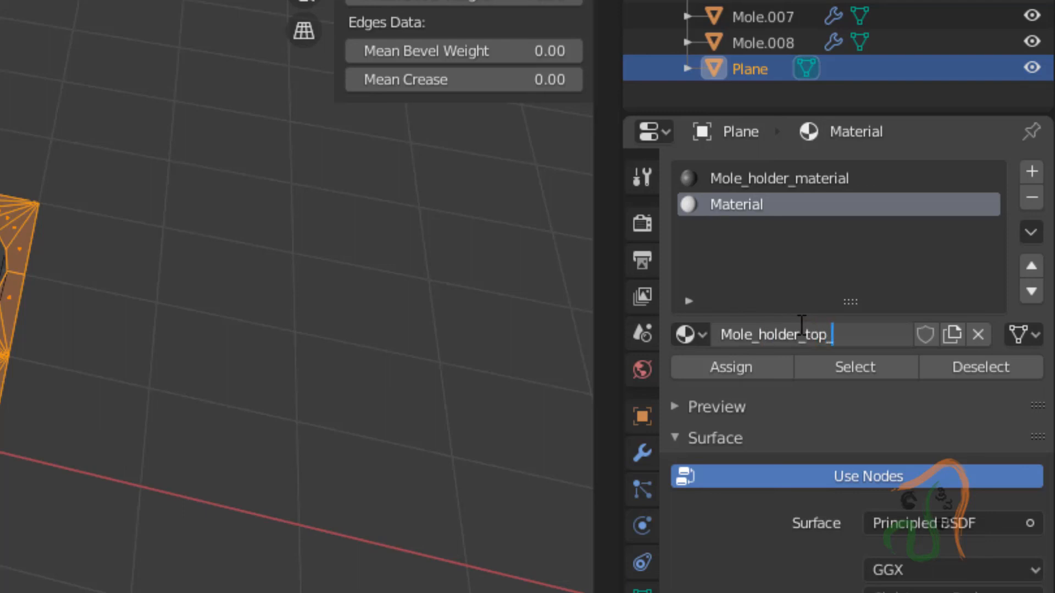
{"action": "type", "text": "_cover"}
{"action": "key", "text": "Return"}
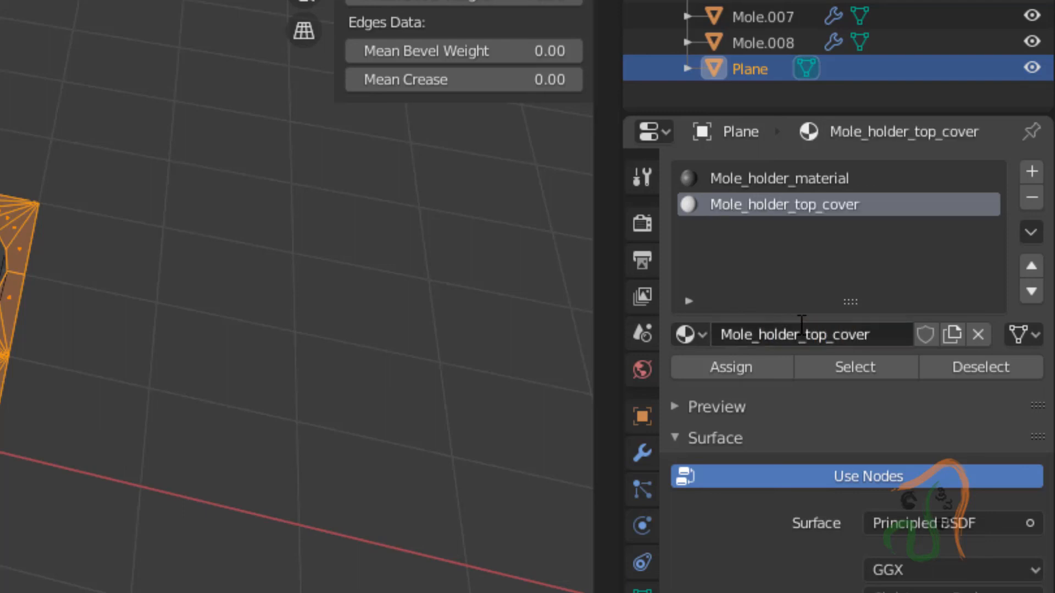
- Give Mole_holder_top_cover a fully saturated green base colour with an HSV hue of about 0.30 and value of about 0.63
{"action": "left_click", "coordinate": [907, 592]}
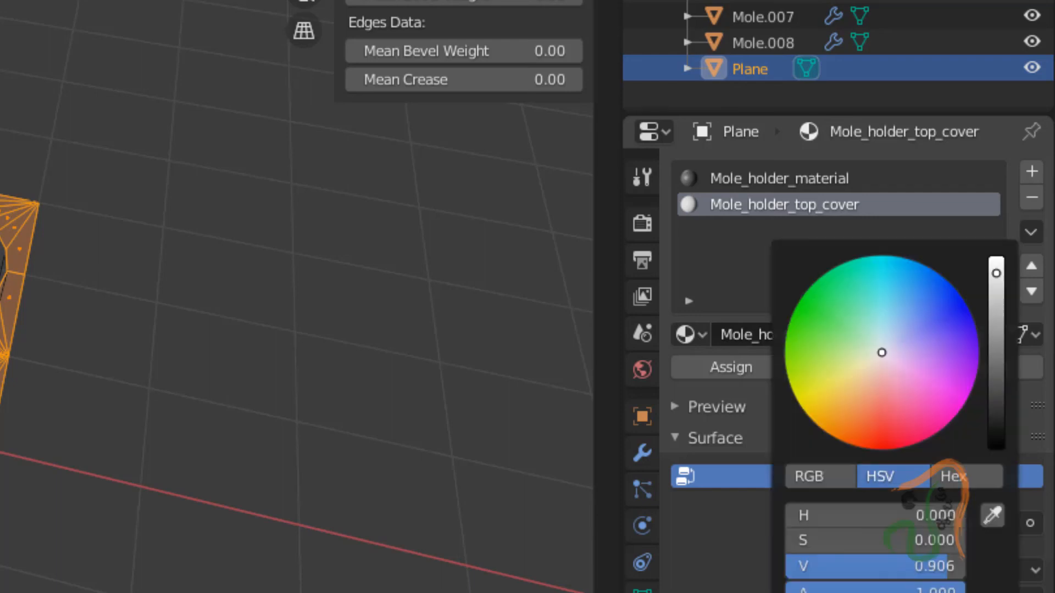
{"action": "left_click_drag", "start_coordinate": [872, 342], "coordinate": [793, 312]}
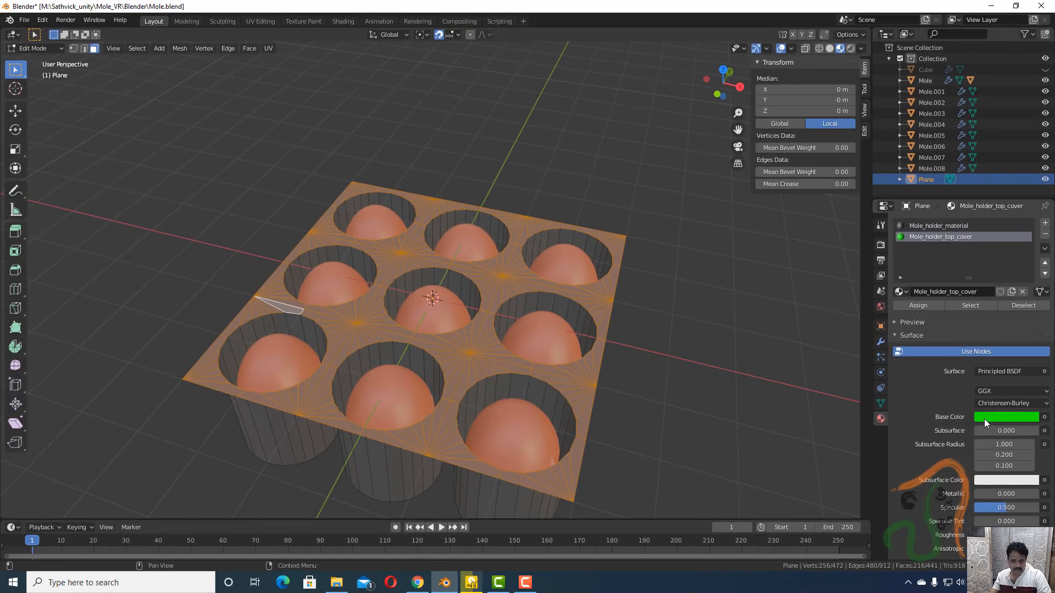
{"action": "left_click", "coordinate": [984, 418]}
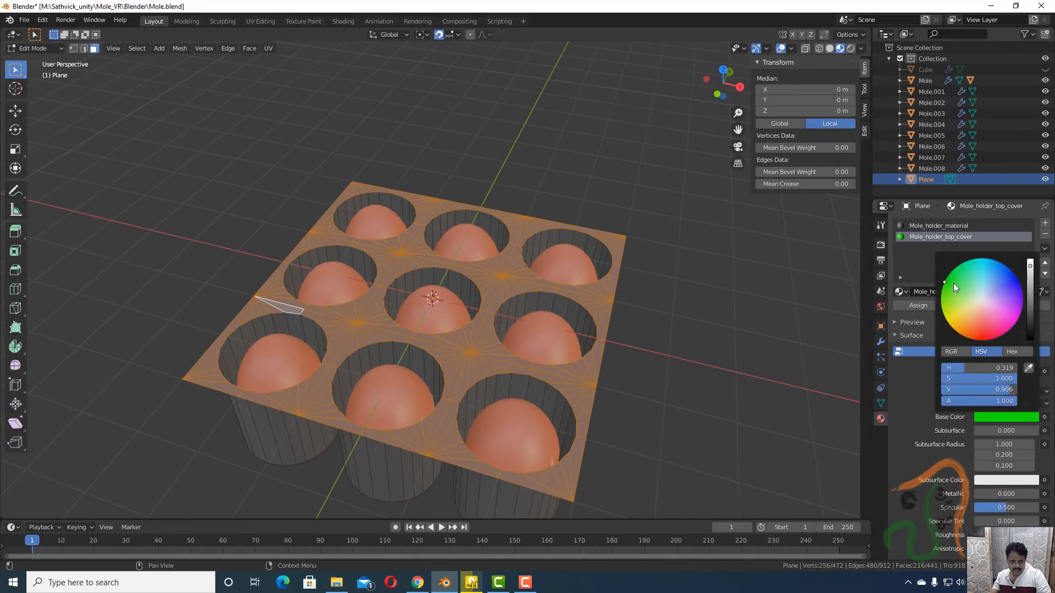
{"action": "left_click_drag", "start_coordinate": [954, 282], "coordinate": [952, 281]}
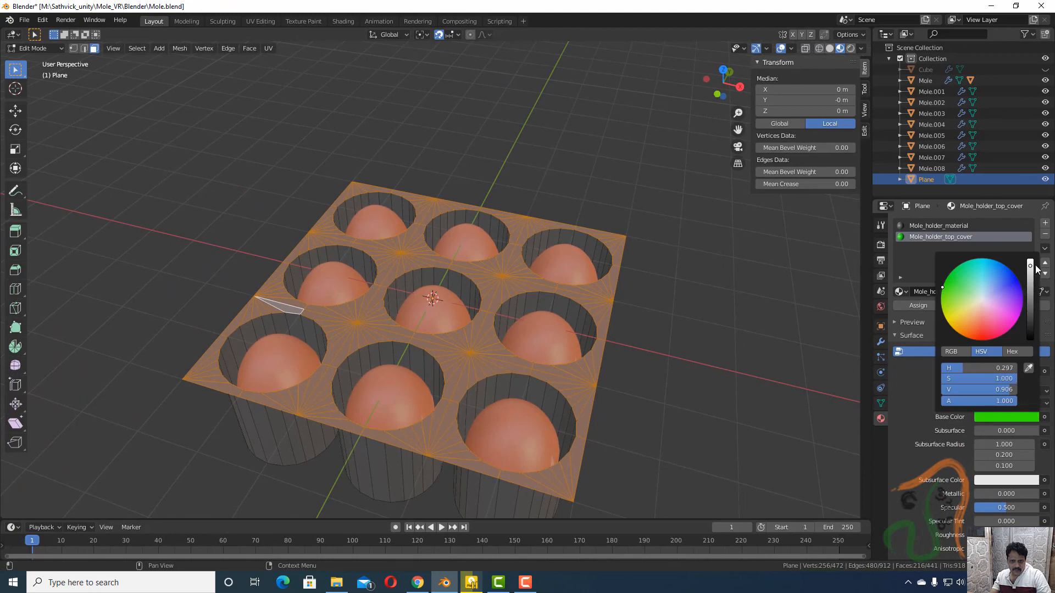
{"action": "left_click_drag", "start_coordinate": [1031, 269], "coordinate": [1030, 289]}
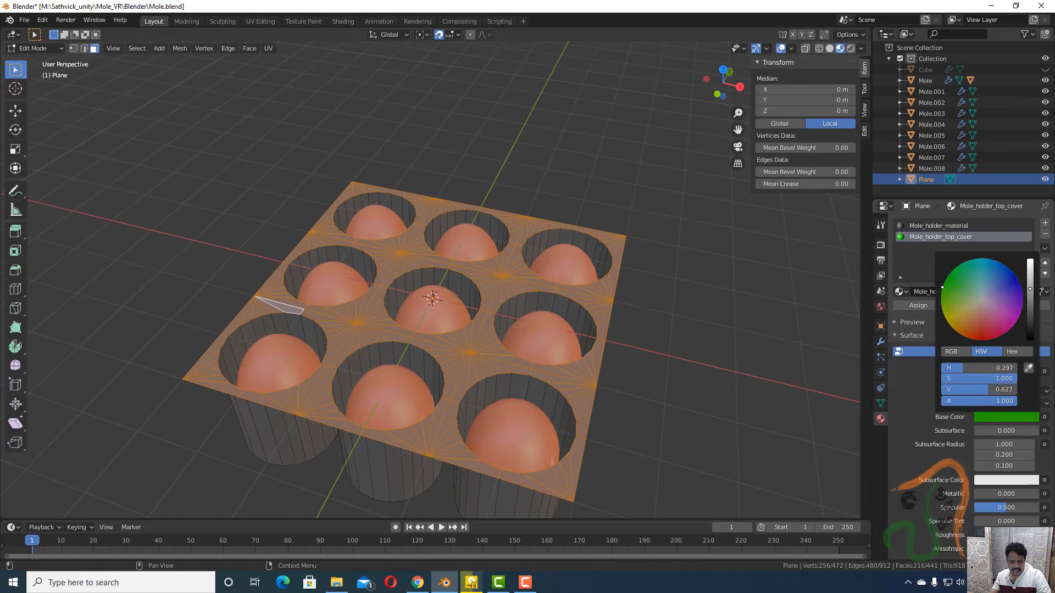
- Set the RGB components of the top cover's base colour to red 0.01 and green 0.6
{"action": "left_click", "coordinate": [953, 351]}
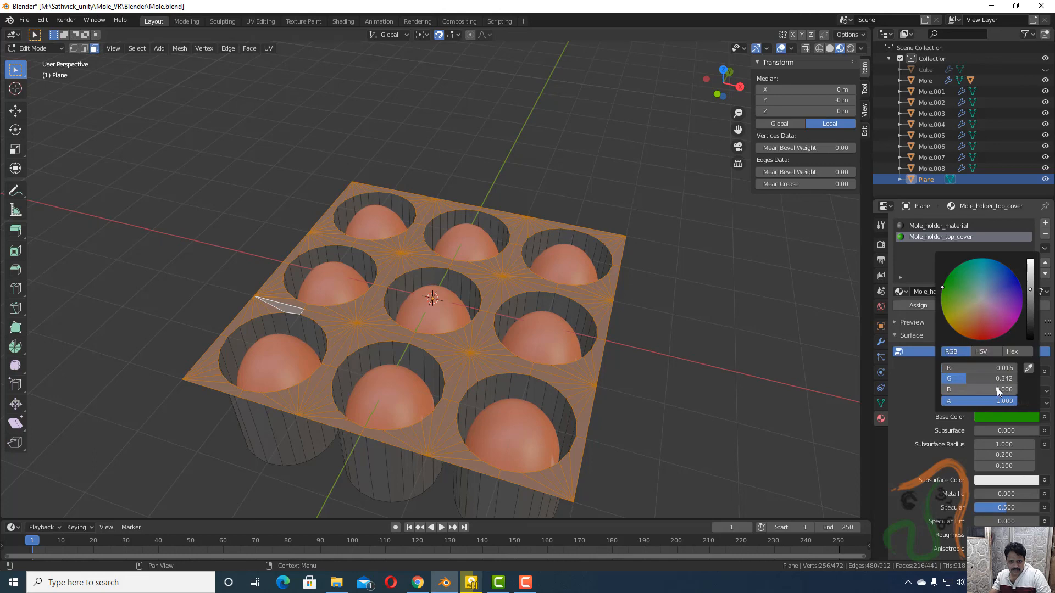
{"action": "left_click", "coordinate": [1008, 367]}
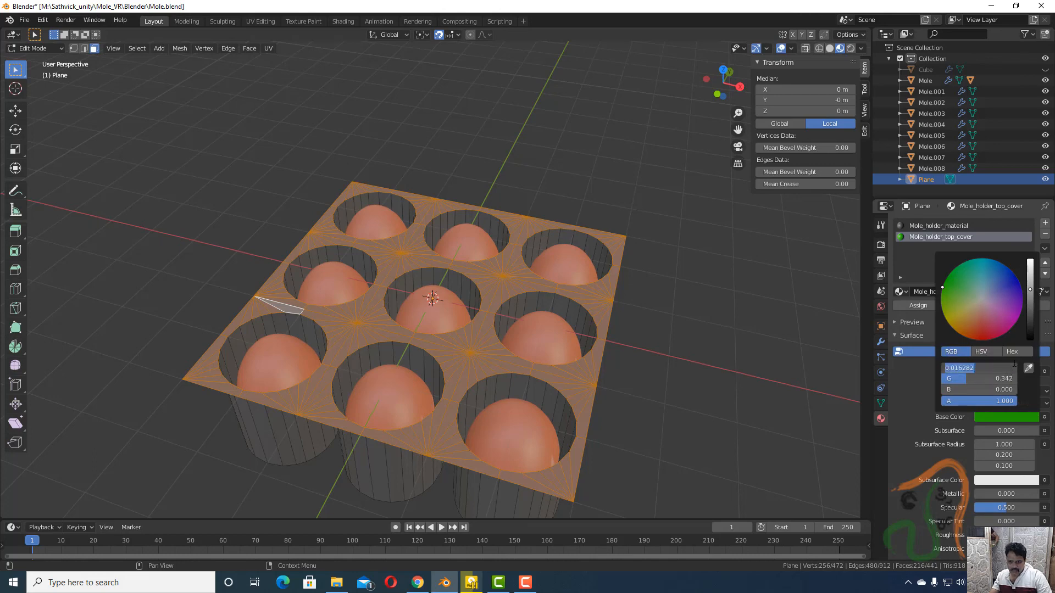
{"action": "type", "text": "0.01"}
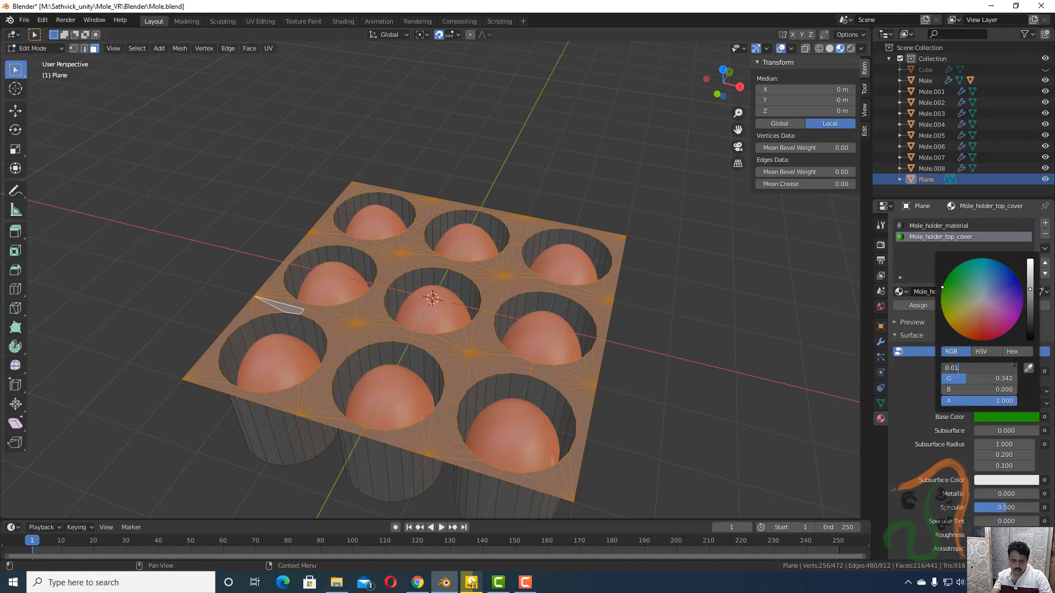
{"action": "key", "text": "Tab"}
{"action": "type", "text": "0.6"}
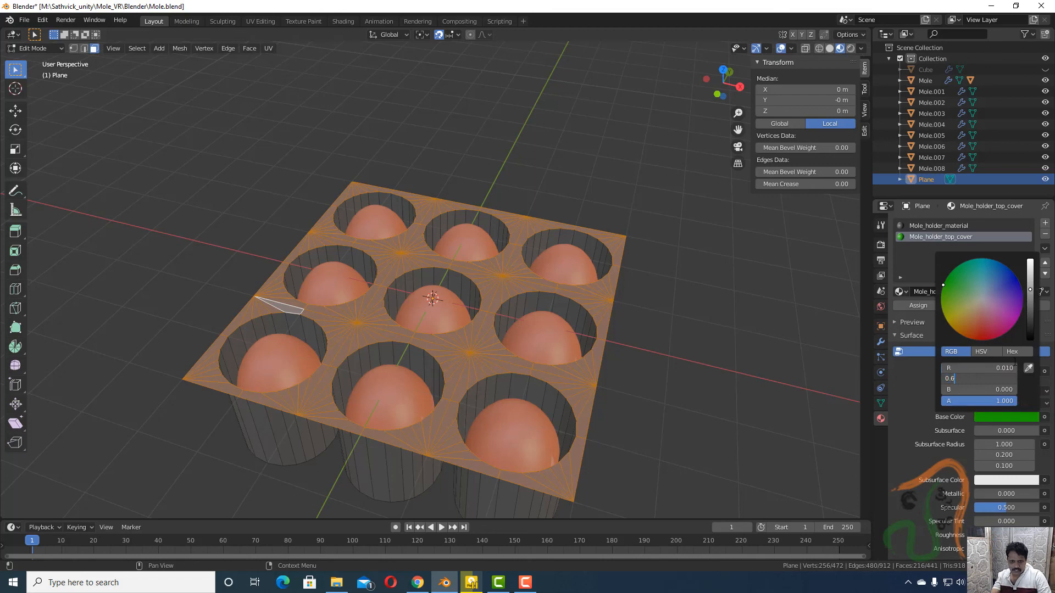
{"action": "key", "text": "Return"}
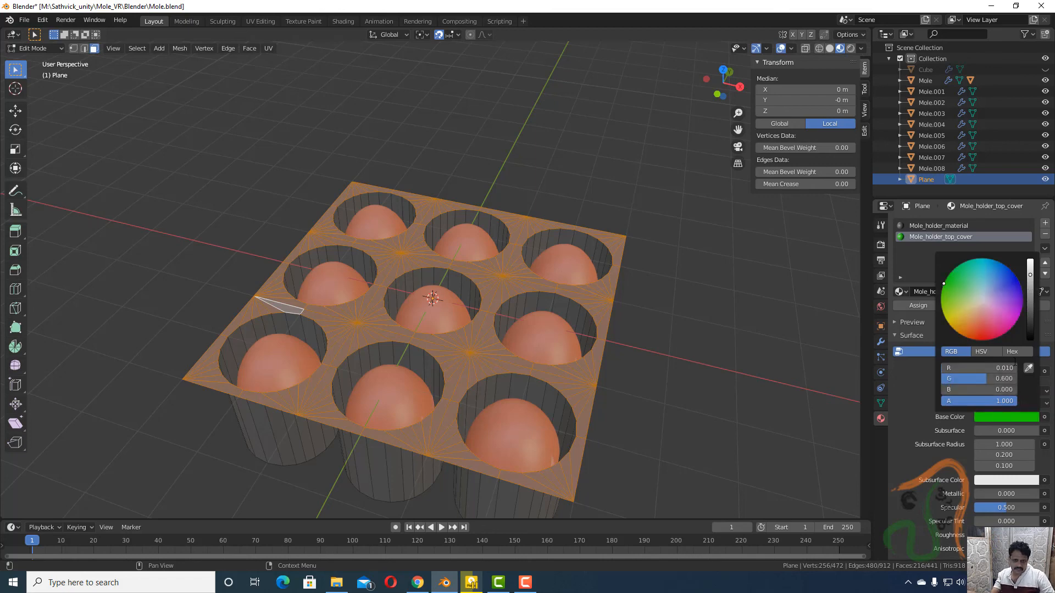
- Assign Mole_holder_top_cover to the selected top faces and clear the selection
{"action": "left_click", "coordinate": [910, 306]}
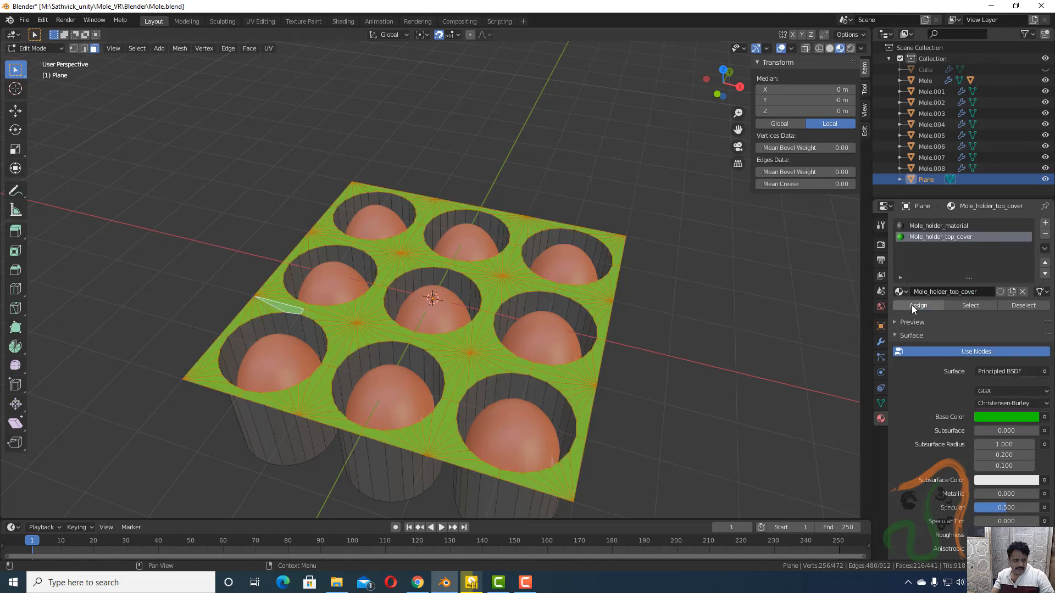
{"action": "key", "text": "alt+a"}
{"action": "middle_click_drag", "start_coordinate": [631, 418], "coordinate": [659, 451]}
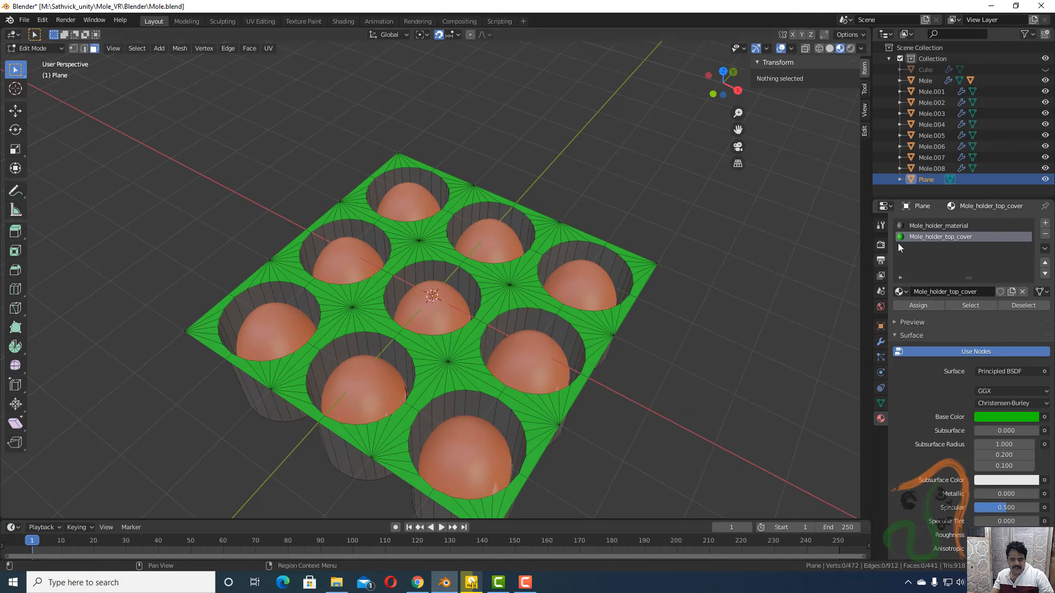
- Unhide the Cube grid frame and return the Plane to Object Mode
{"action": "left_click", "coordinate": [923, 72]}
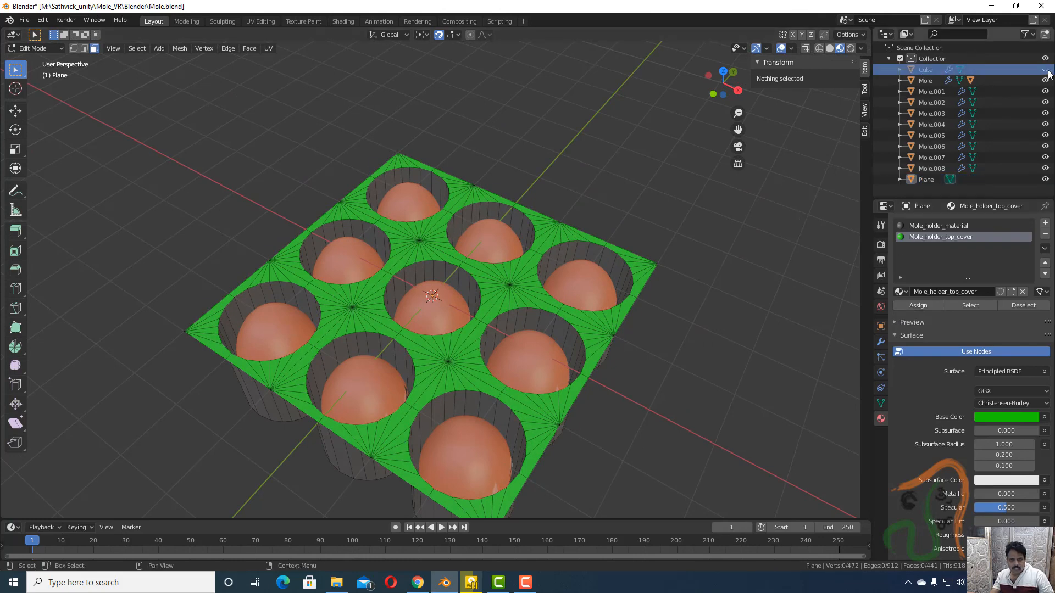
{"action": "left_click", "coordinate": [1045, 69]}
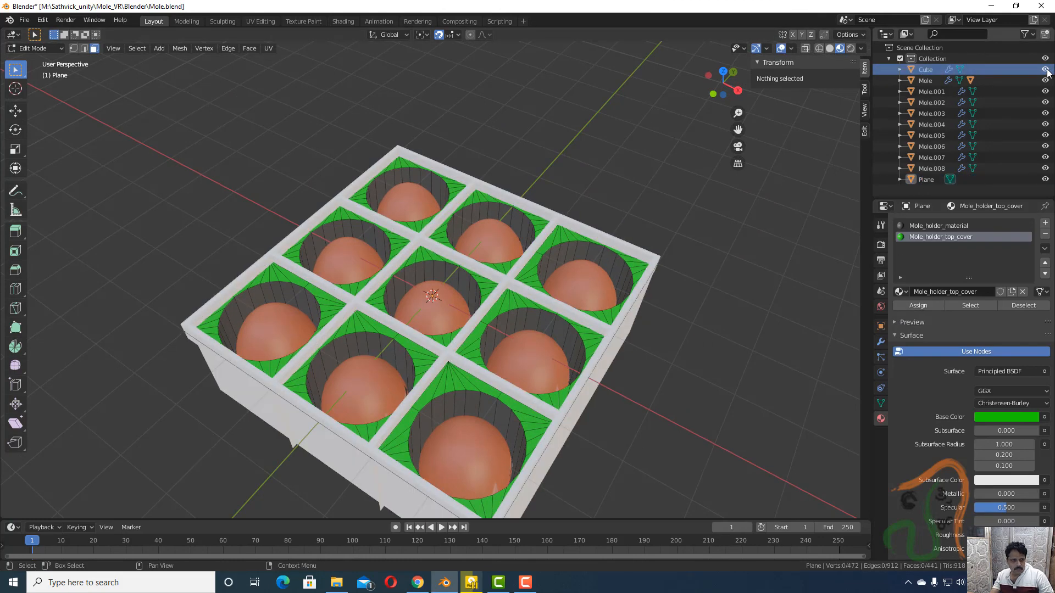
{"action": "left_click", "coordinate": [916, 70]}
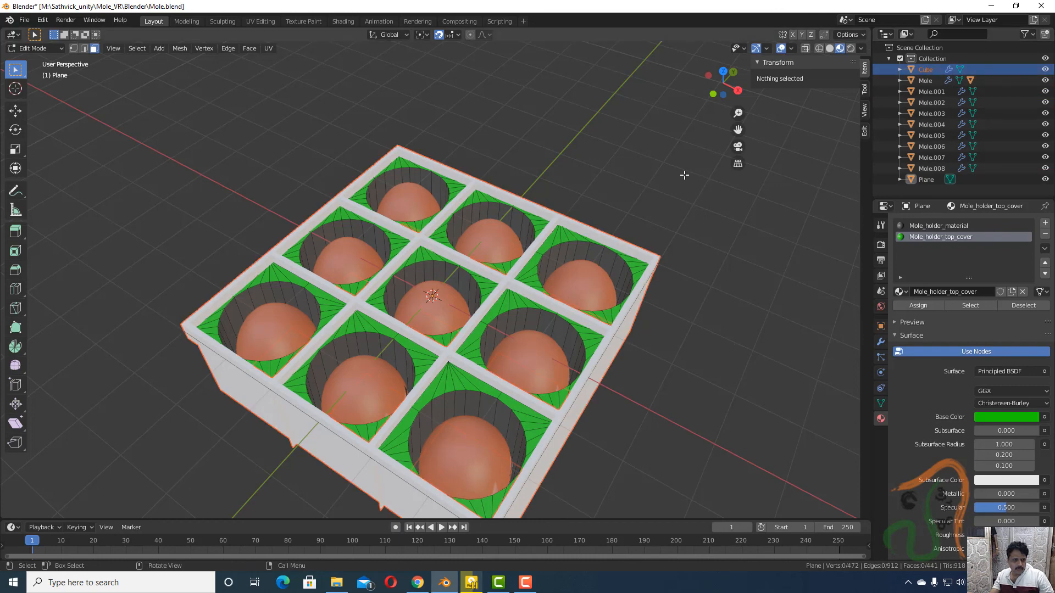
{"action": "key", "text": "Tab"}
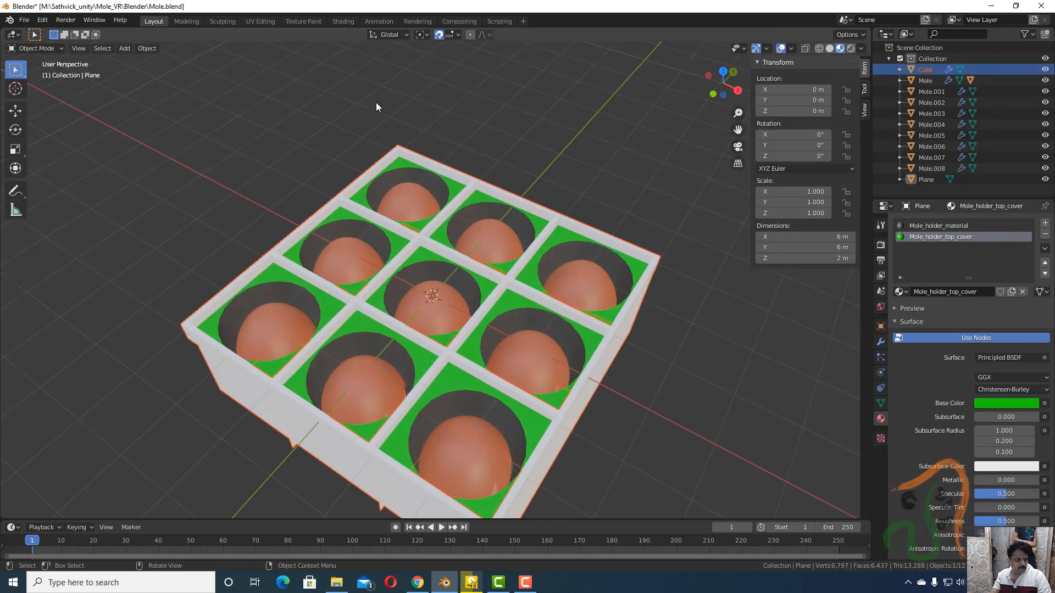
- Clear the object selection and make the Cube grid frame the only selected, active object
{"action": "middle_click_drag", "start_coordinate": [169, 197], "coordinate": [239, 146]}
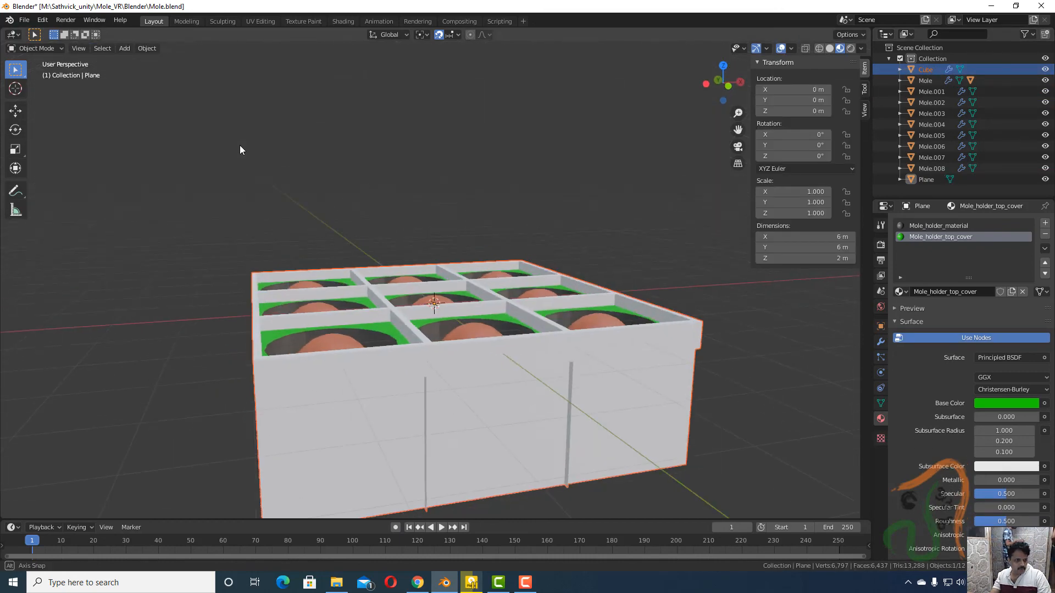
{"action": "left_click", "coordinate": [179, 180]}
{"action": "left_click", "coordinate": [910, 70]}
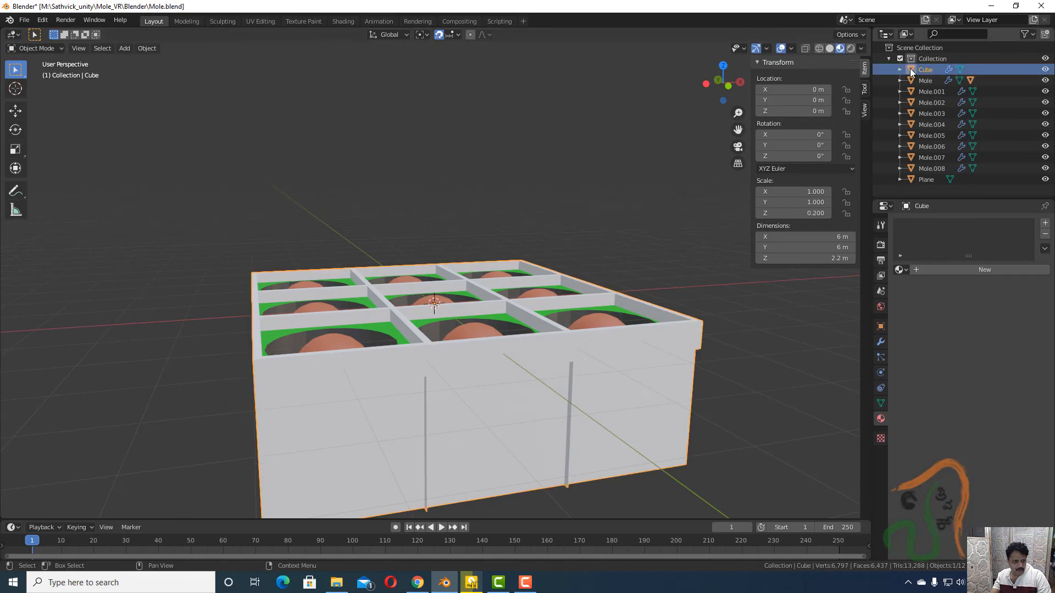
{"action": "left_click", "coordinate": [493, 402]}
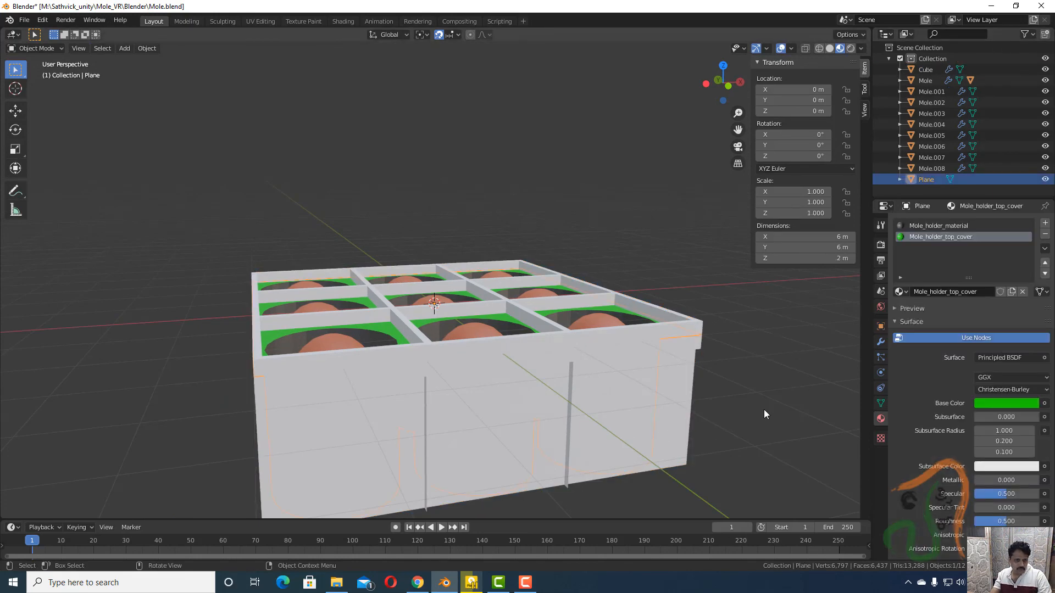
{"action": "middle_click_drag", "start_coordinate": [763, 415], "coordinate": [652, 467]}
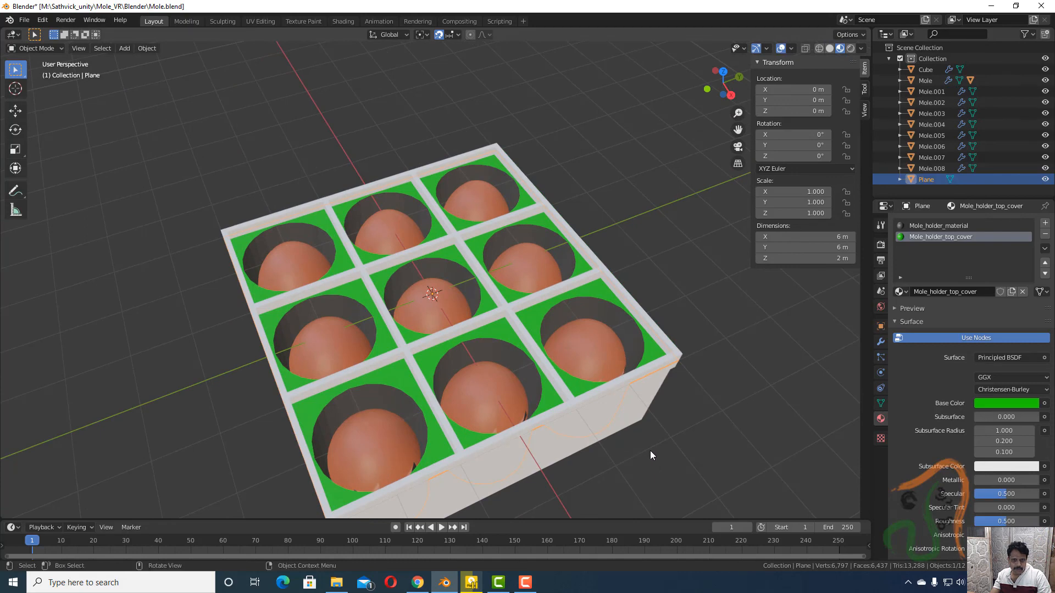
{"action": "left_click", "coordinate": [654, 285]}
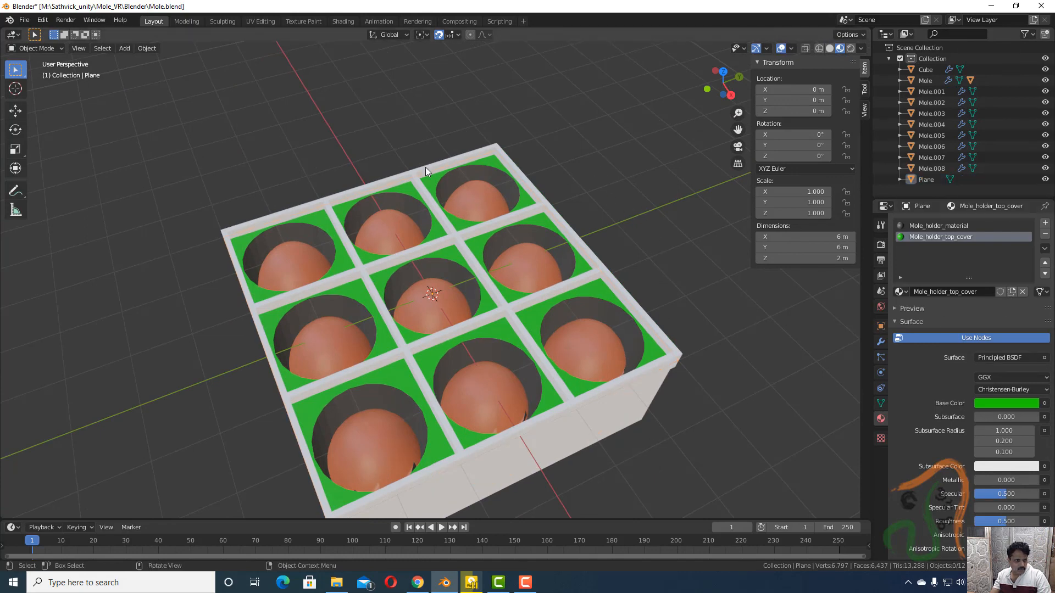
{"action": "key", "text": "n"}
{"action": "key", "text": "n"}
- Select the Cube grid frame and give it a new material named Mole_table_outer
{"action": "left_click", "coordinate": [924, 70]}
{"action": "key", "text": "Tab"}
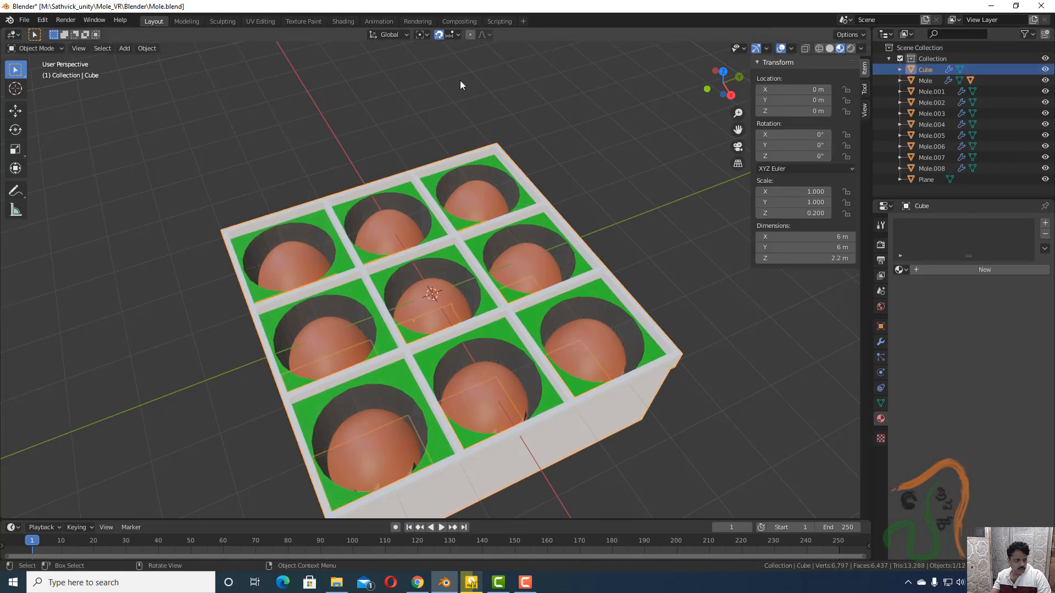
{"action": "key", "text": "Tab"}
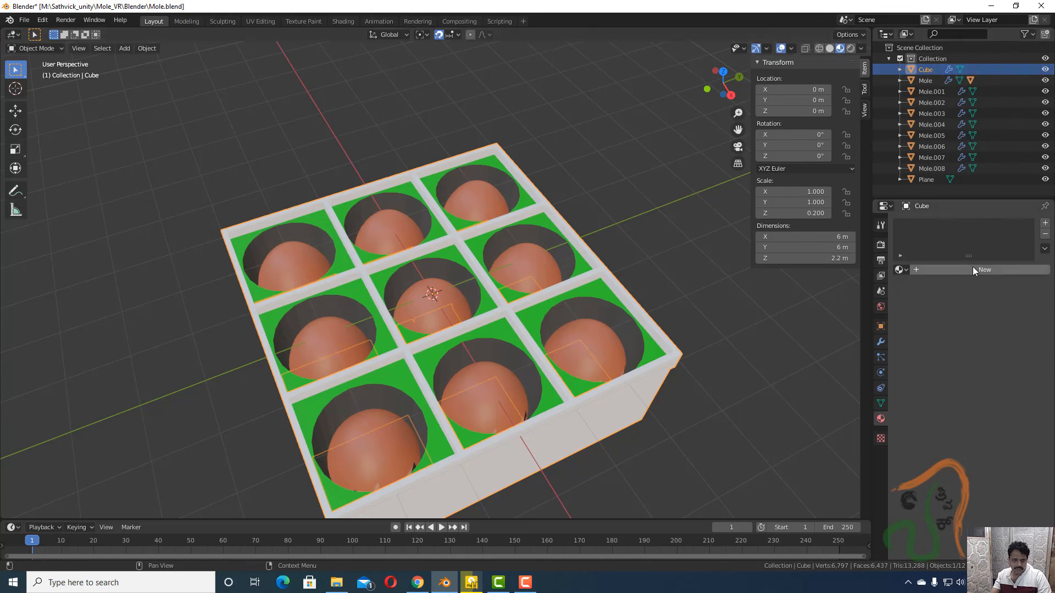
{"action": "left_click", "coordinate": [972, 271]}
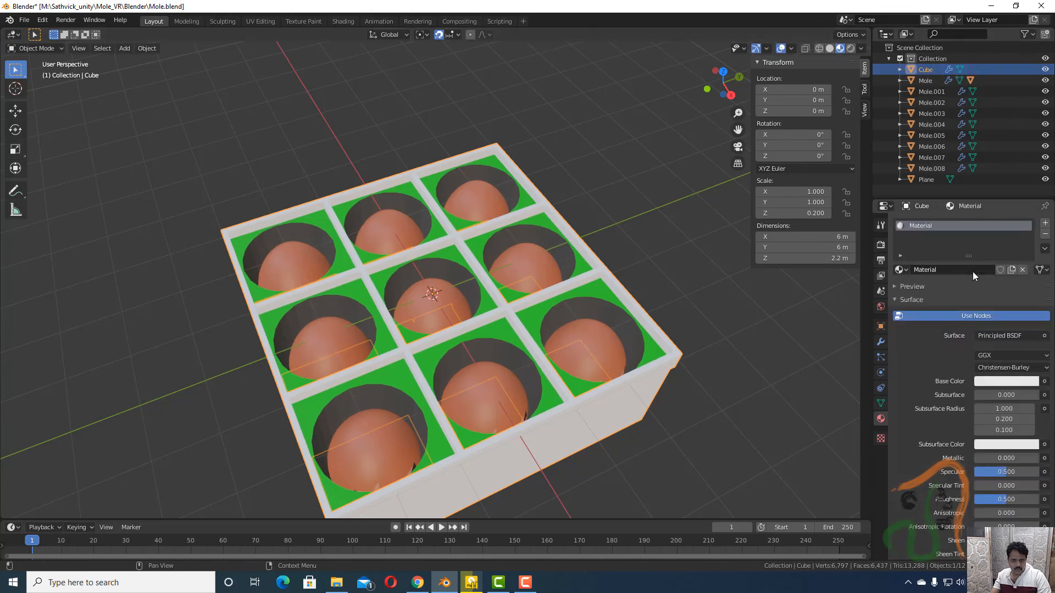
{"action": "left_click", "coordinate": [944, 269]}
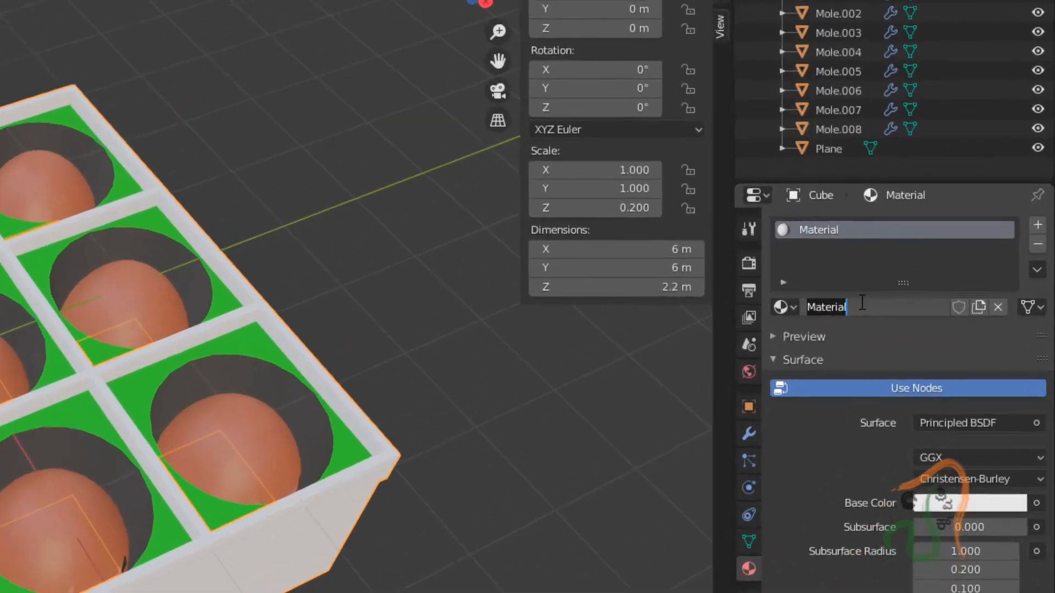
{"action": "type", "text": "Mole_table"}
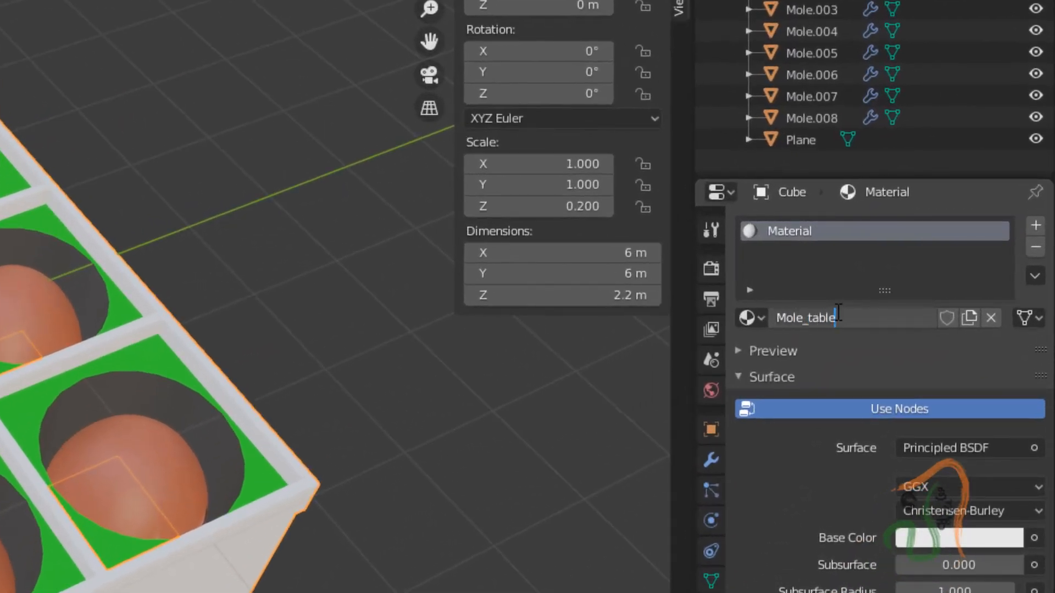
{"action": "type", "text": "_outer"}
{"action": "key", "text": "Return"}
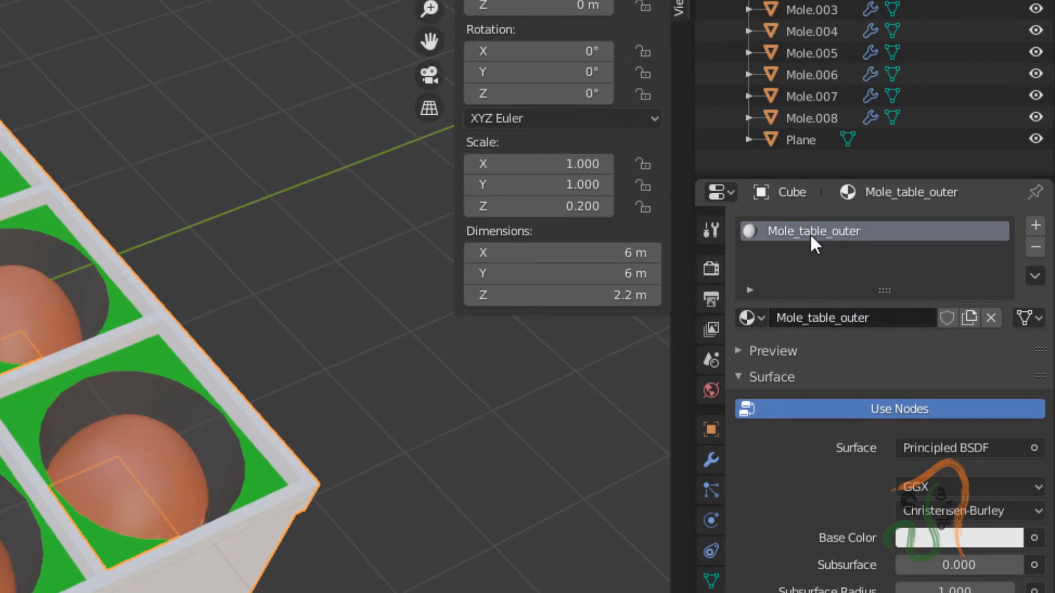
- Set the frame material's base colour to blue with RGB components 0, 0 and 0.6, and clear the object selection
{"action": "left_click", "coordinate": [906, 540]}
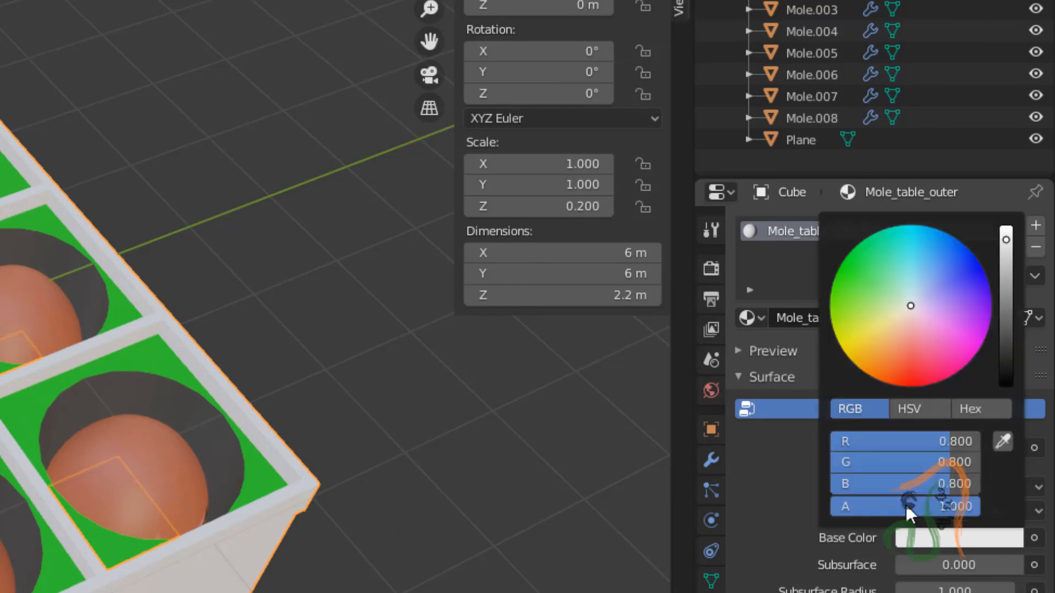
{"action": "mouse_move", "coordinate": [944, 297]}
{"action": "left_mouse_down"}
{"action": "mouse_move", "coordinate": [983, 269]}
{"action": "mouse_move", "coordinate": [978, 261]}
{"action": "left_mouse_up"}
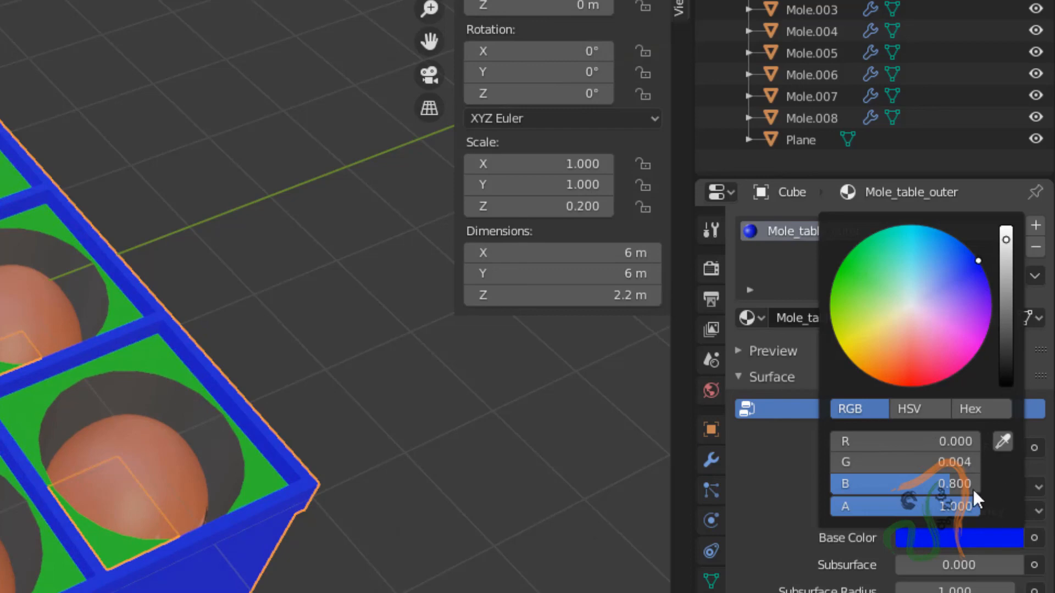
{"action": "left_click", "coordinate": [935, 463]}
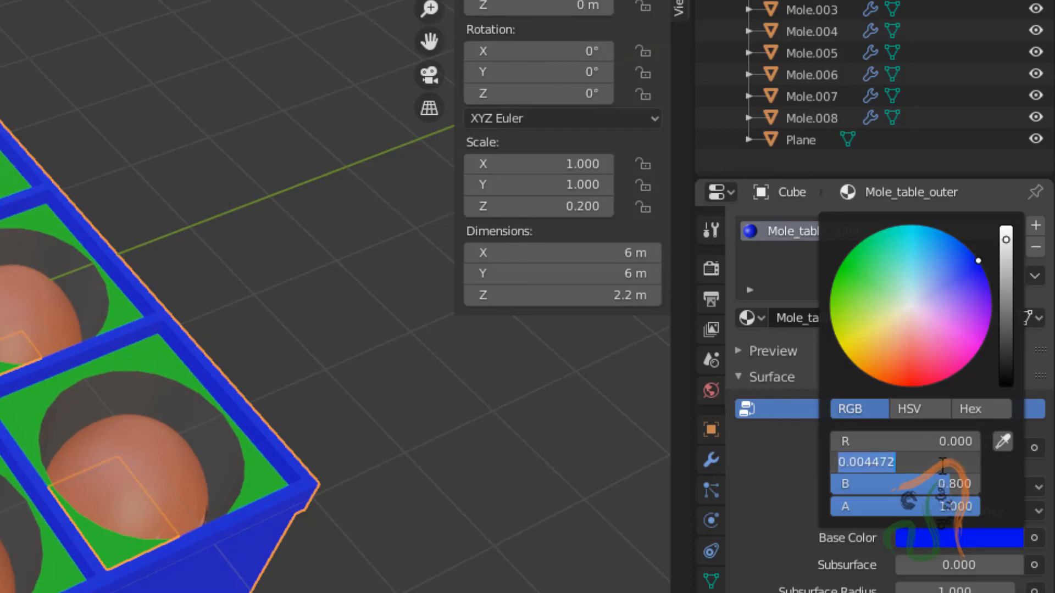
{"action": "type", "text": "0"}
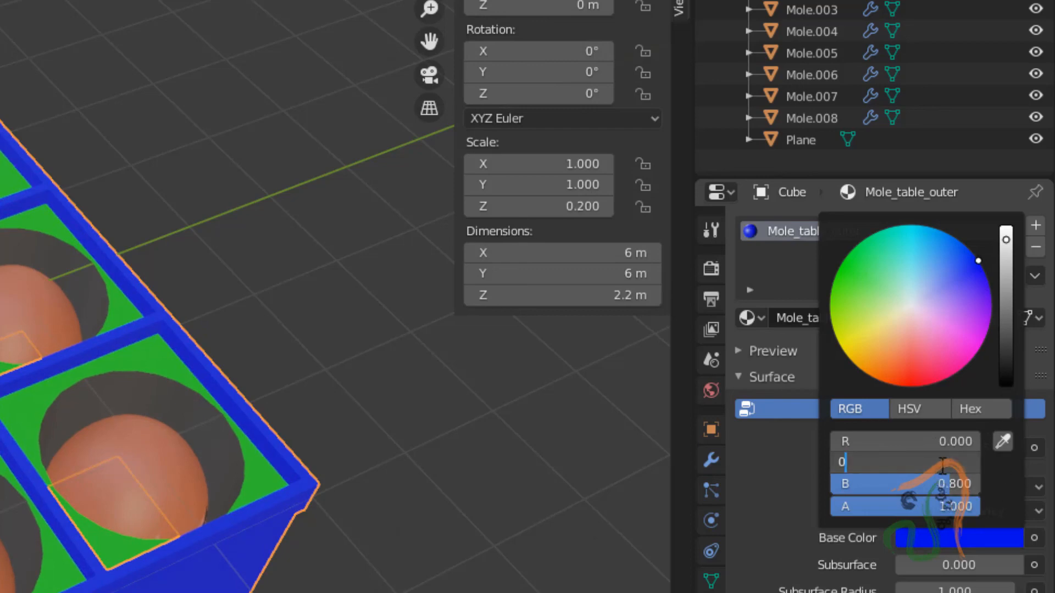
{"action": "key", "text": "Return"}
{"action": "left_click", "coordinate": [918, 483]}
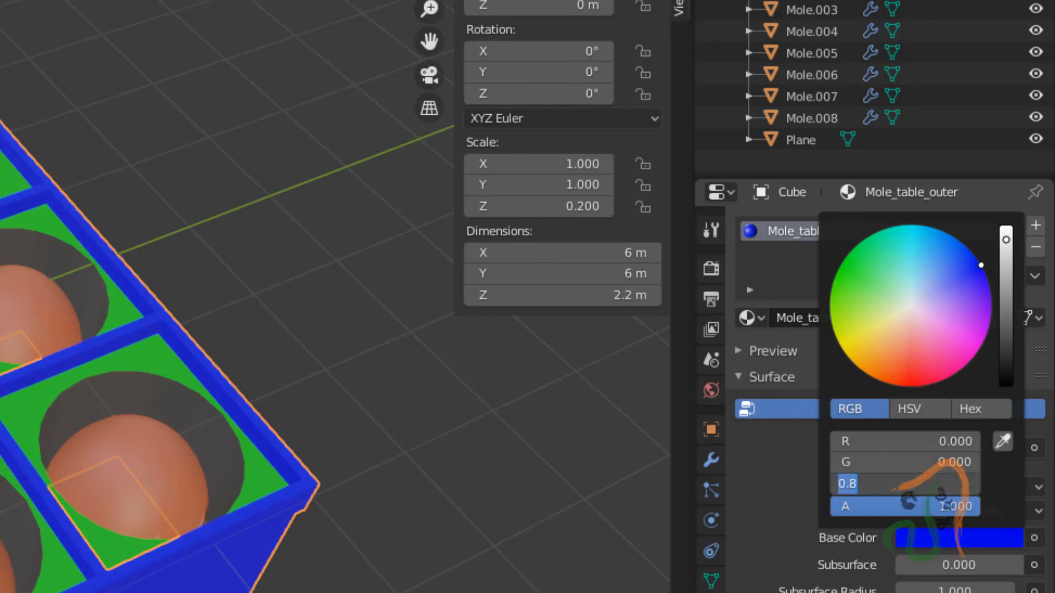
{"action": "type", "text": "0.6"}
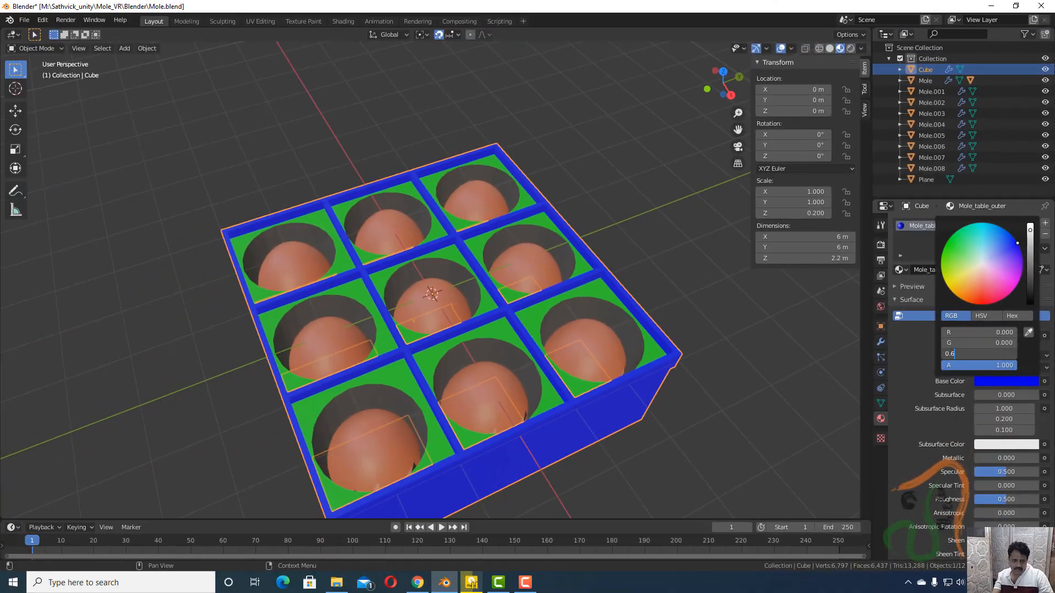
{"action": "key", "text": "Return"}
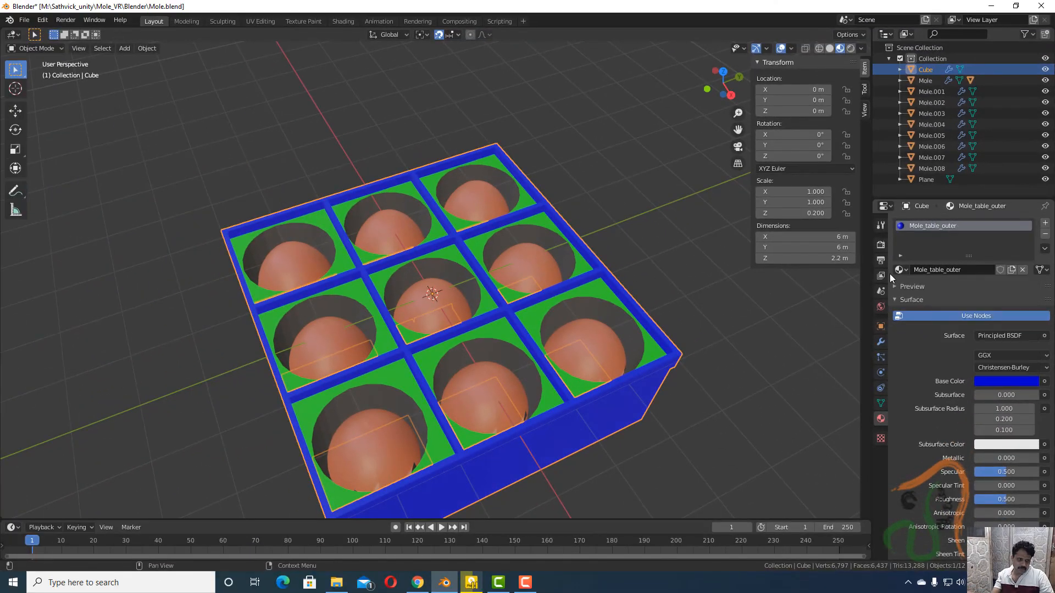
{"action": "left_click", "coordinate": [687, 429]}
{"action": "middle_click_drag", "start_coordinate": [658, 473], "coordinate": [614, 463]}
{"action": "middle_click_drag", "start_coordinate": [542, 457], "coordinate": [681, 456]}
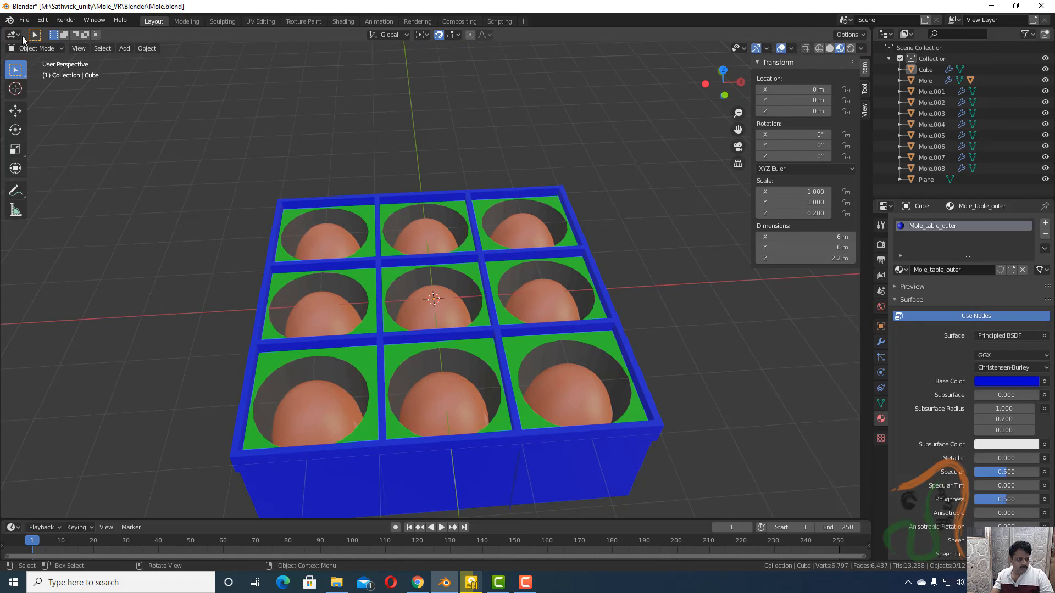